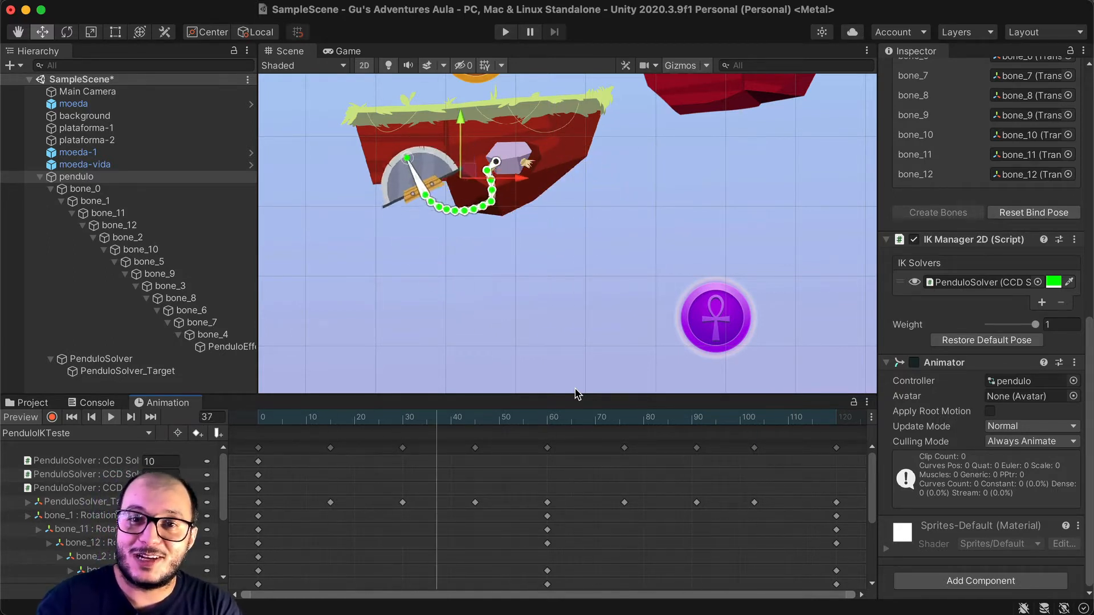
Step: Test the pendulum's IK rig by playing the animation and pulling the blade's effector down beneath the rock
{"action": "key", "text": "space"}
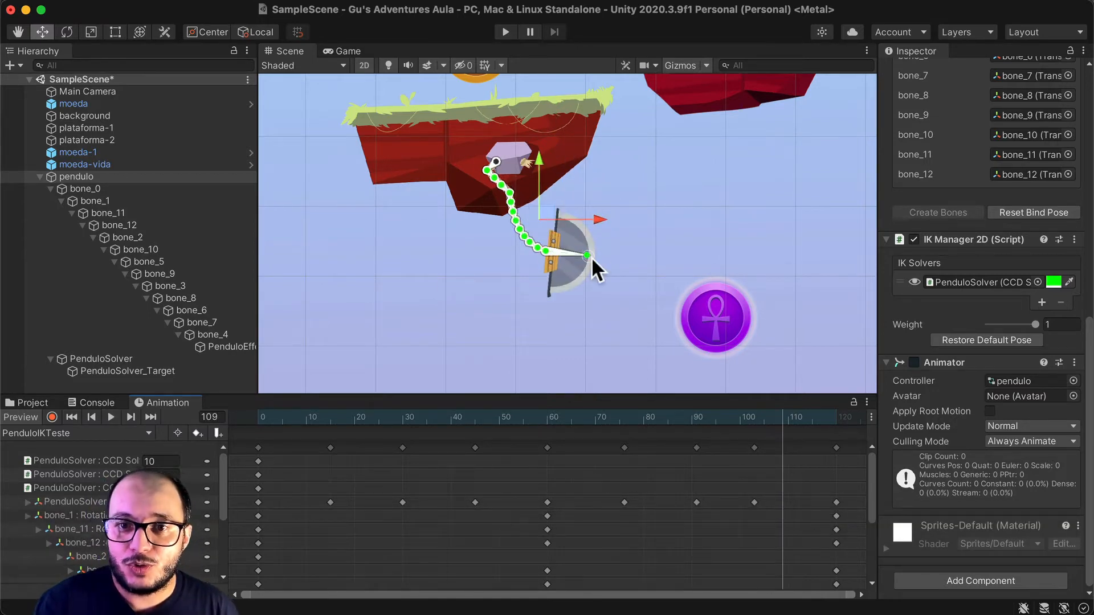
{"action": "left_click_drag", "start_coordinate": [591, 258], "coordinate": [509, 343]}
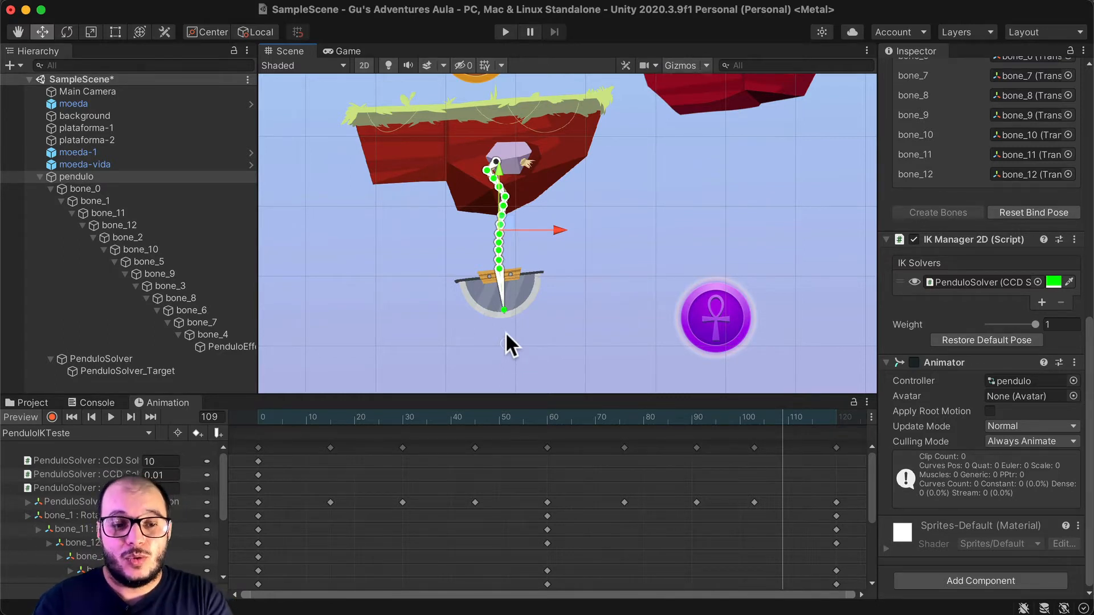
Step: Switch to the Gu's Adventures project and delete the pendulo object from SampleScene
{"action": "key", "text": "super+Tab"}
{"action": "key", "text": "super+Tab"}
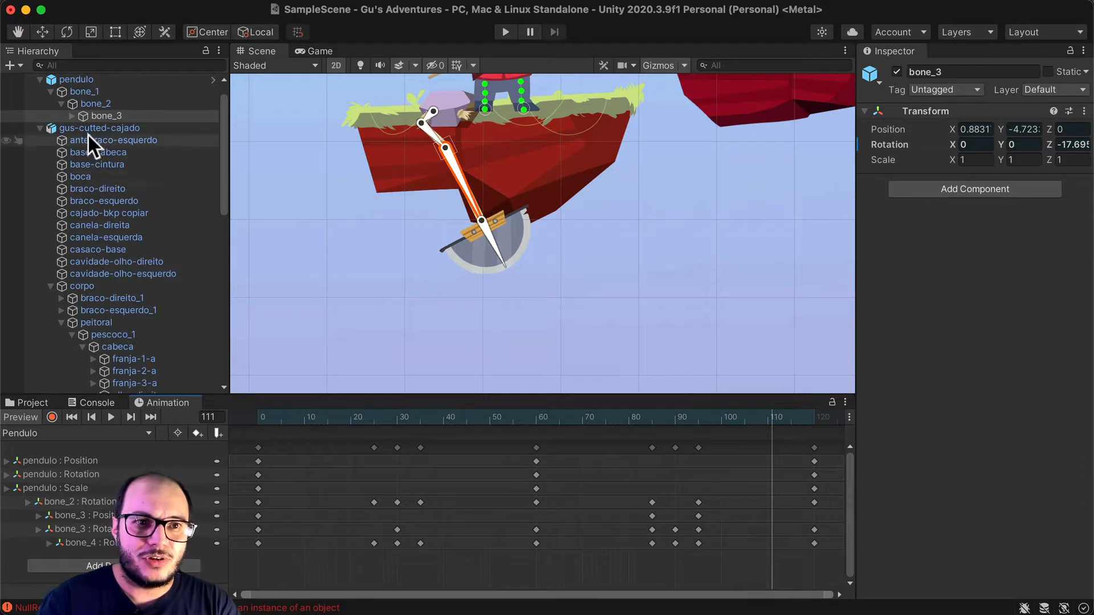
{"action": "scroll", "coordinate": [96, 185], "scroll_direction": "up", "scroll_amount": 2}
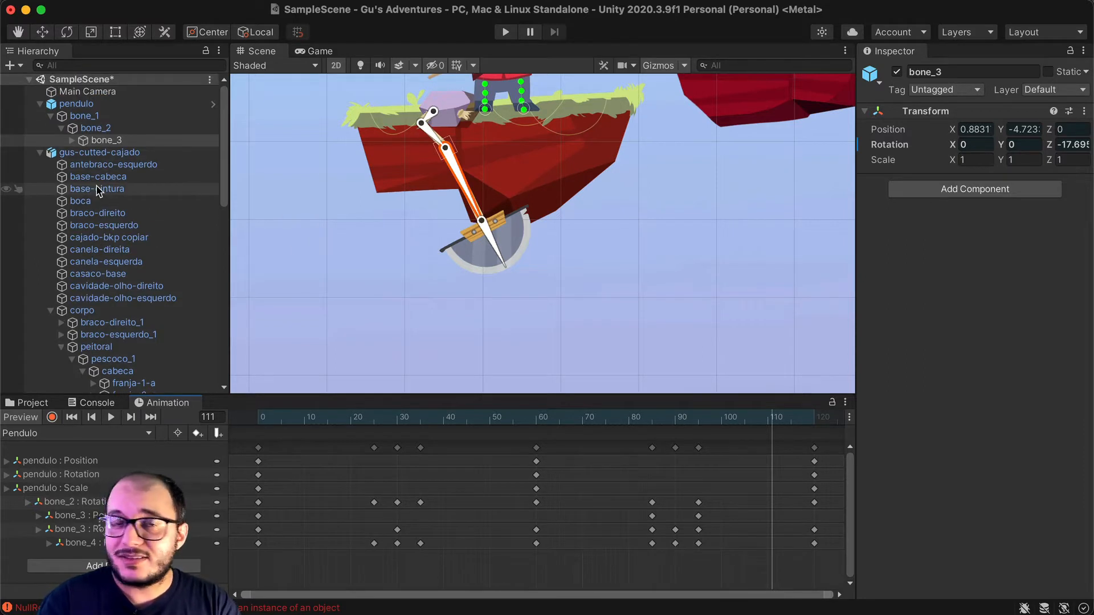
{"action": "left_click", "coordinate": [80, 104]}
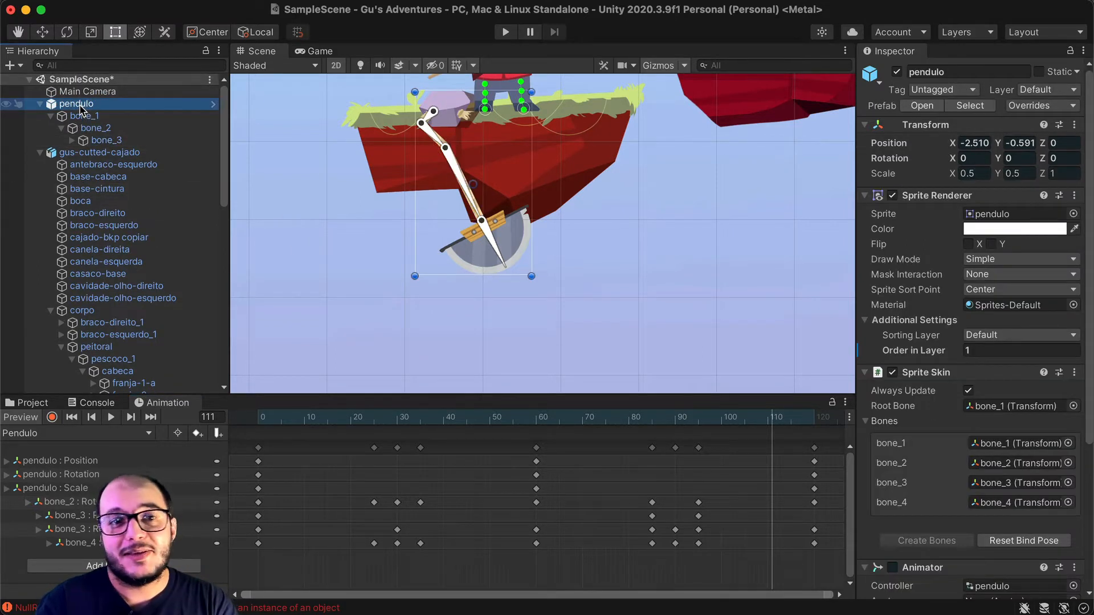
{"action": "right_click", "coordinate": [81, 108]}
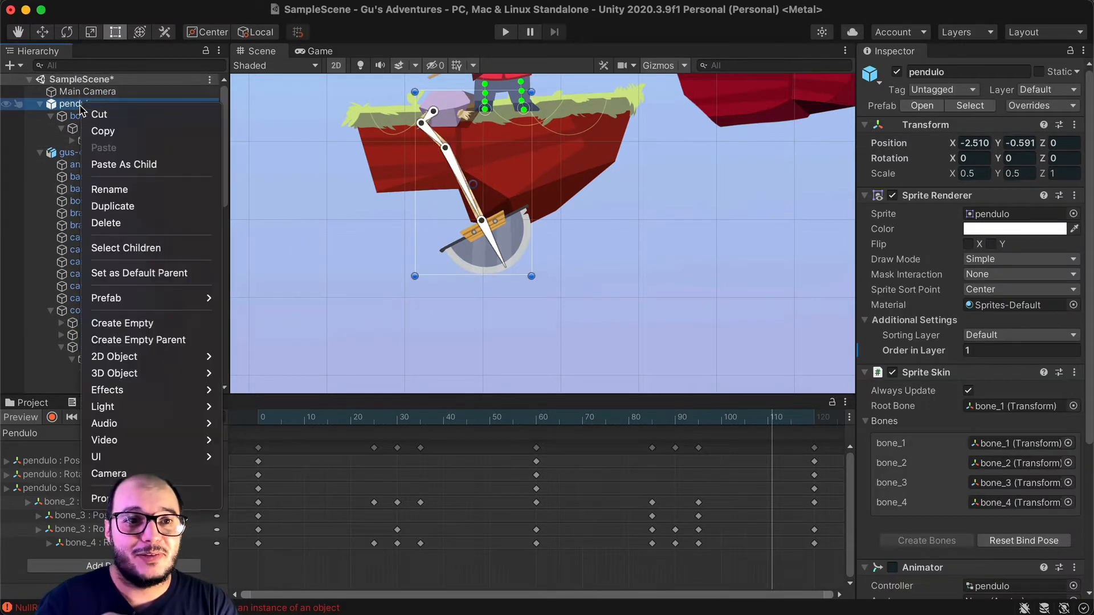
{"action": "left_click", "coordinate": [109, 223]}
Step: Collapse the corpo branch and the whole gus-cutted-cajado hierarchy, and clear the selection in the scene
{"action": "scroll", "coordinate": [418, 258], "scroll_direction": "down", "scroll_amount": 5}
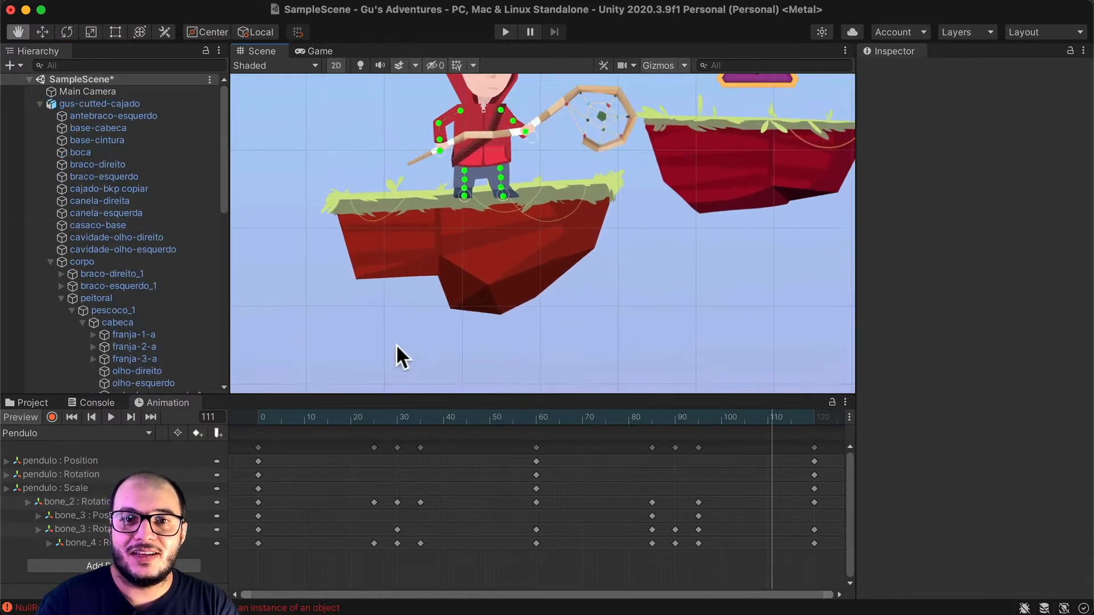
{"action": "scroll", "coordinate": [416, 308], "scroll_direction": "down", "scroll_amount": 5}
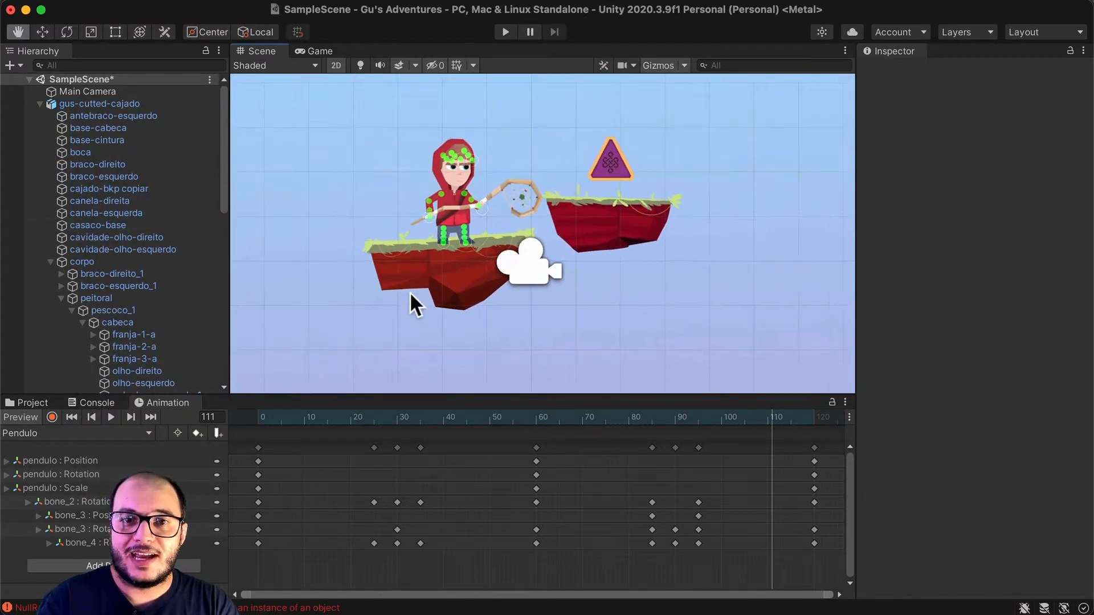
{"action": "scroll", "coordinate": [426, 282], "scroll_direction": "up", "scroll_amount": 3}
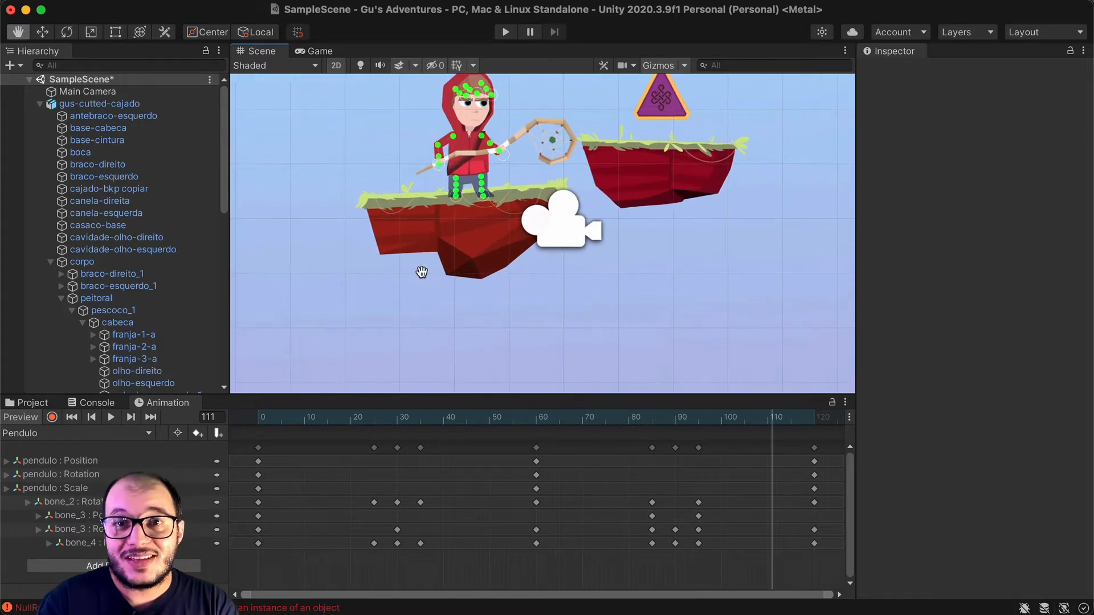
{"action": "middle_click_drag", "start_coordinate": [422, 276], "coordinate": [419, 325]}
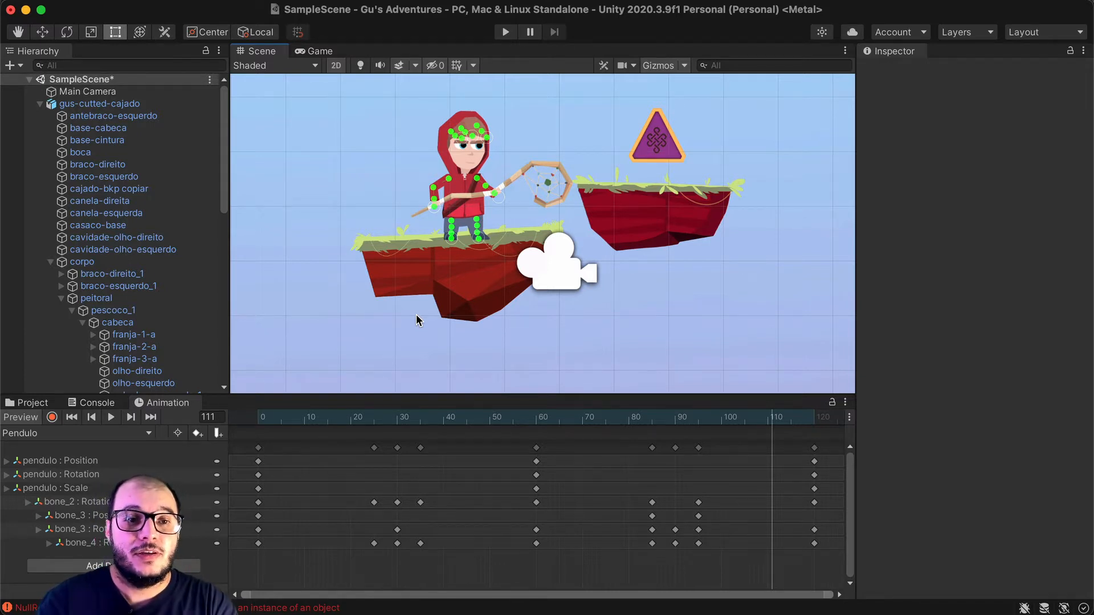
{"action": "left_click", "coordinate": [49, 262]}
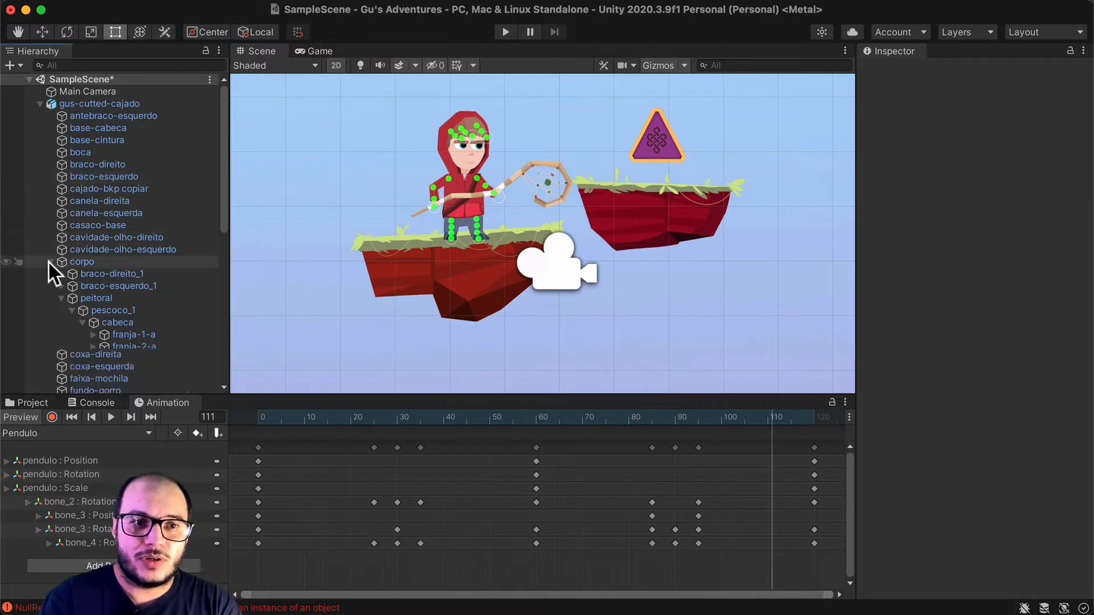
{"action": "left_click", "coordinate": [40, 104]}
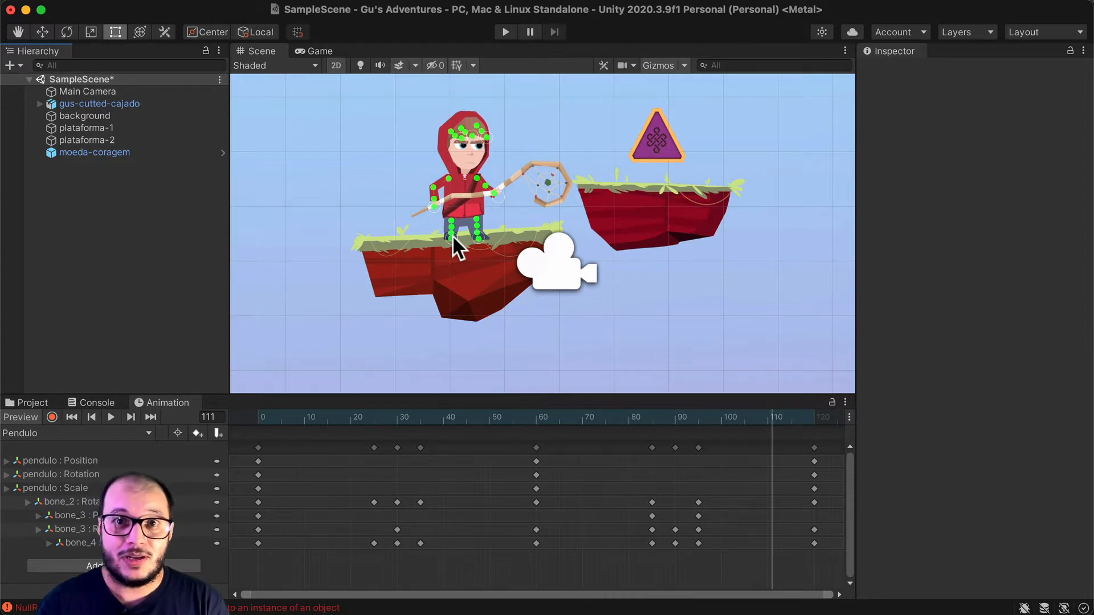
{"action": "left_click", "coordinate": [368, 238]}
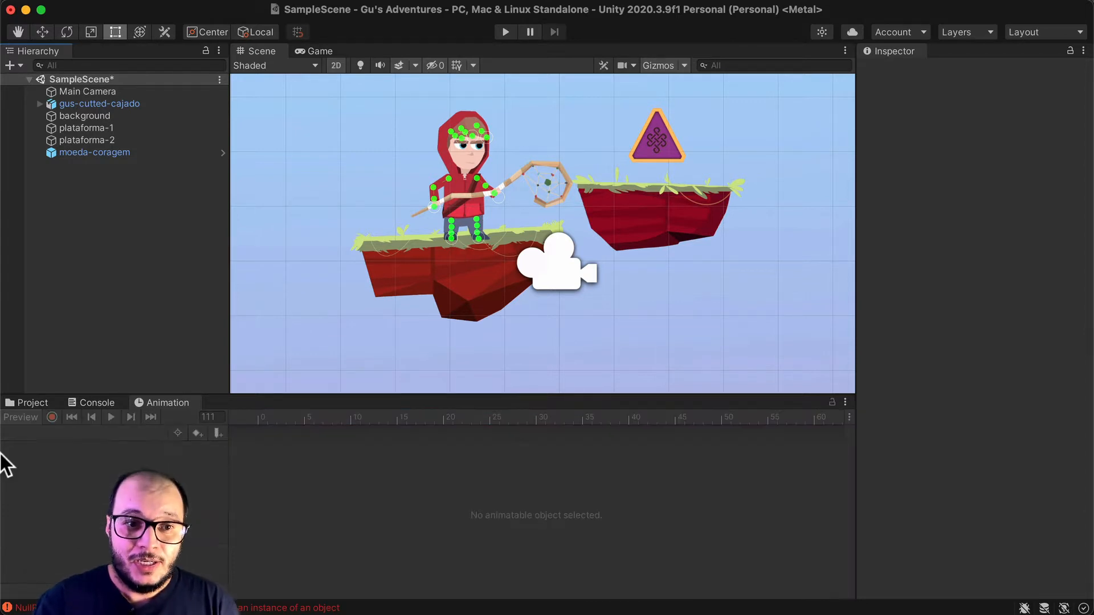
Step: Open the pendulo texture from the Sprites folder in the Sprite Editor and switch it to the Skinning Editor
{"action": "left_click", "coordinate": [39, 400]}
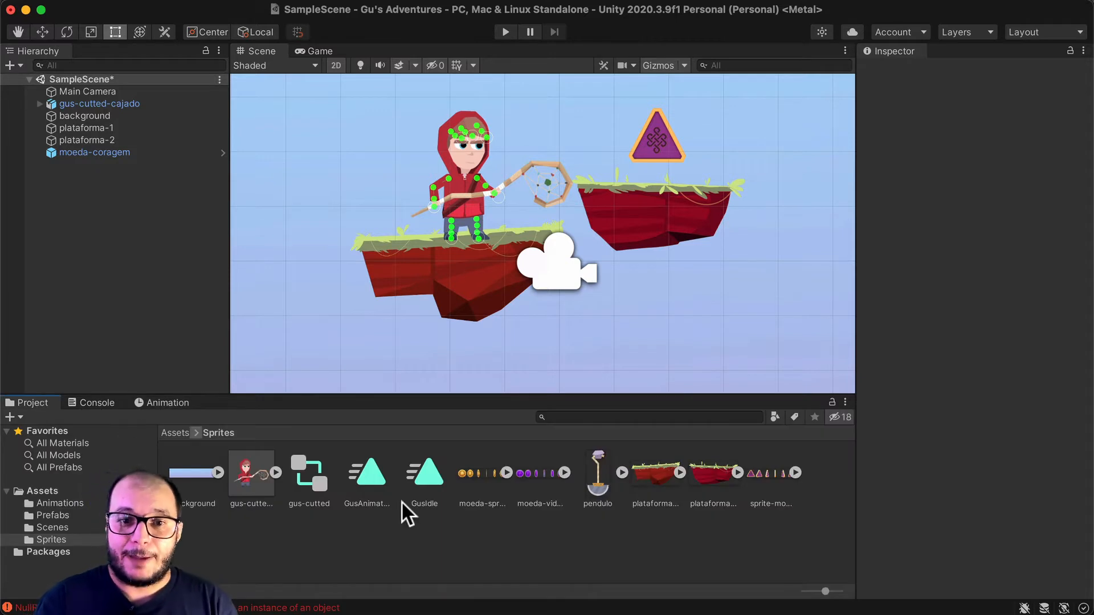
{"action": "left_click", "coordinate": [594, 479]}
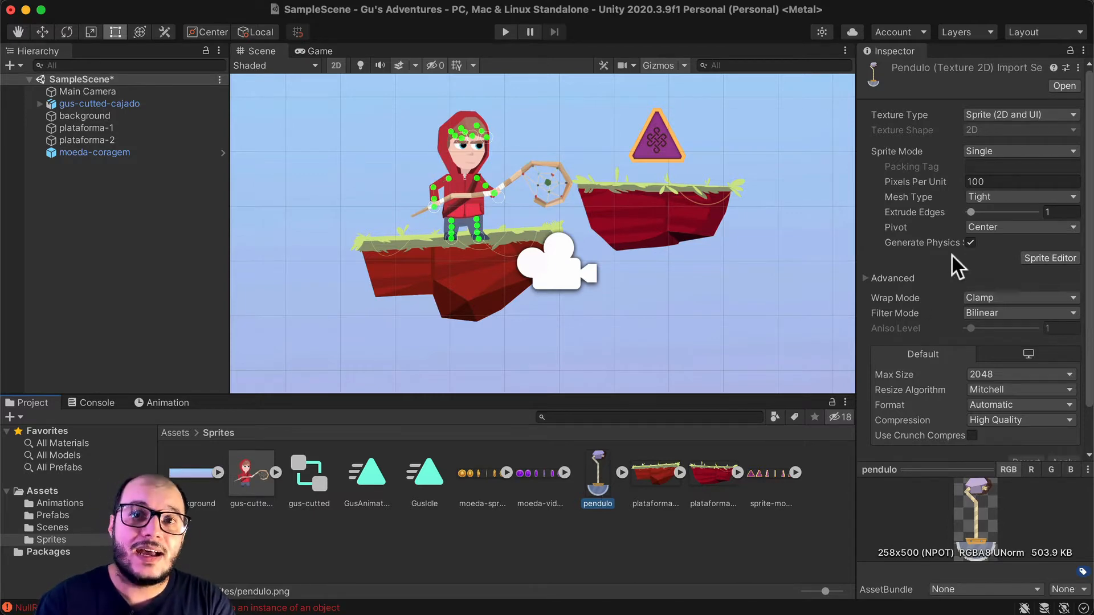
{"action": "left_click", "coordinate": [1037, 257]}
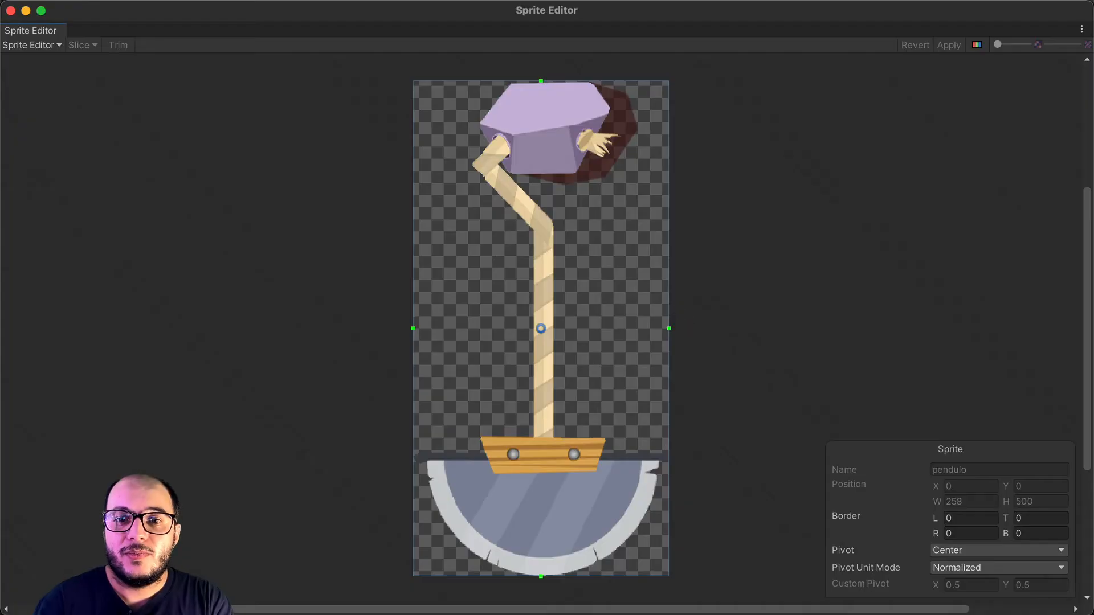
{"action": "left_click", "coordinate": [49, 46]}
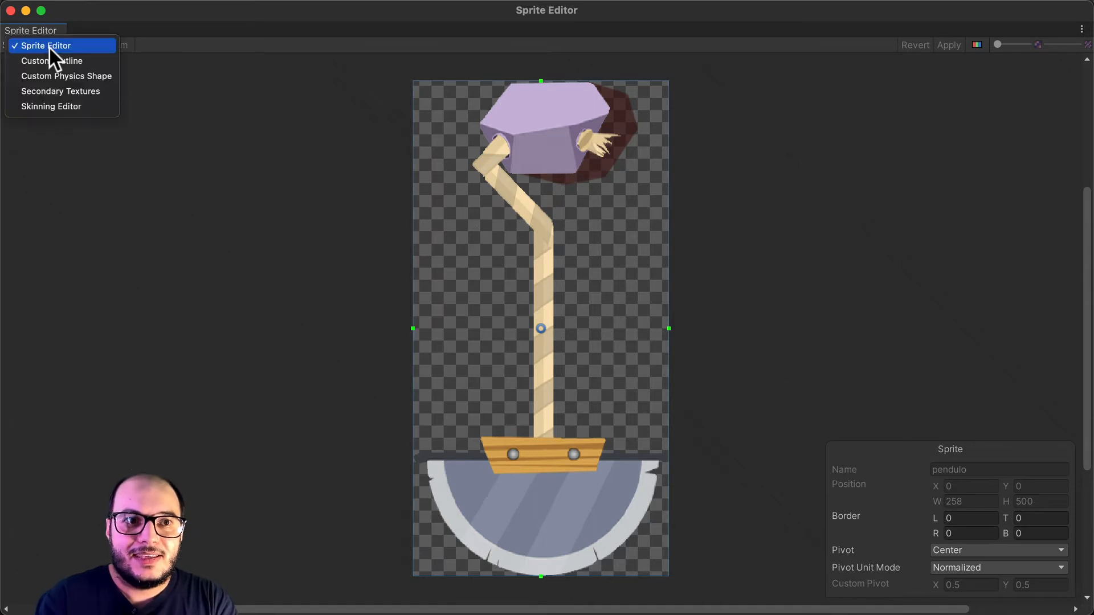
{"action": "left_click", "coordinate": [59, 108]}
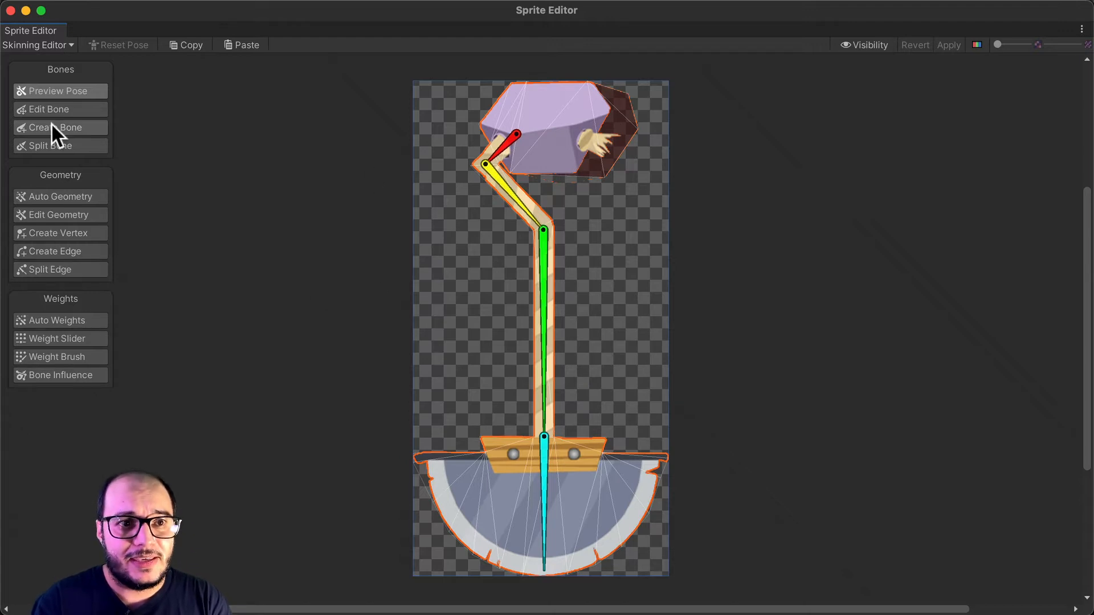
Step: Split the short bone at the pendulum's rock into two bones and the diagonal arm bone into three
{"action": "left_click", "coordinate": [52, 146]}
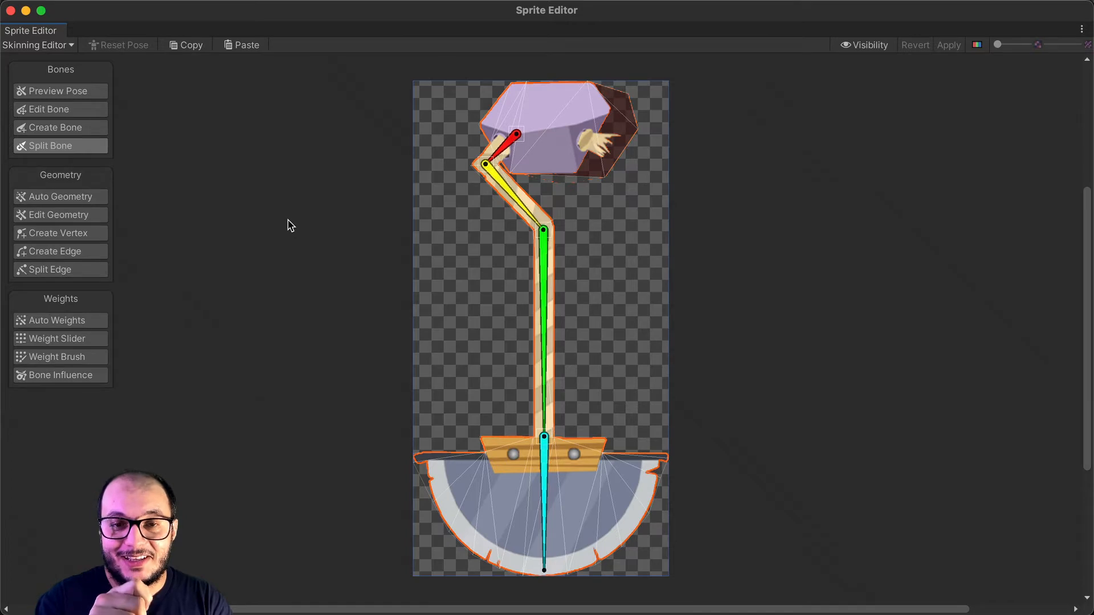
{"action": "scroll", "coordinate": [505, 152], "scroll_direction": "up", "scroll_amount": 5}
{"action": "left_click", "coordinate": [490, 121]}
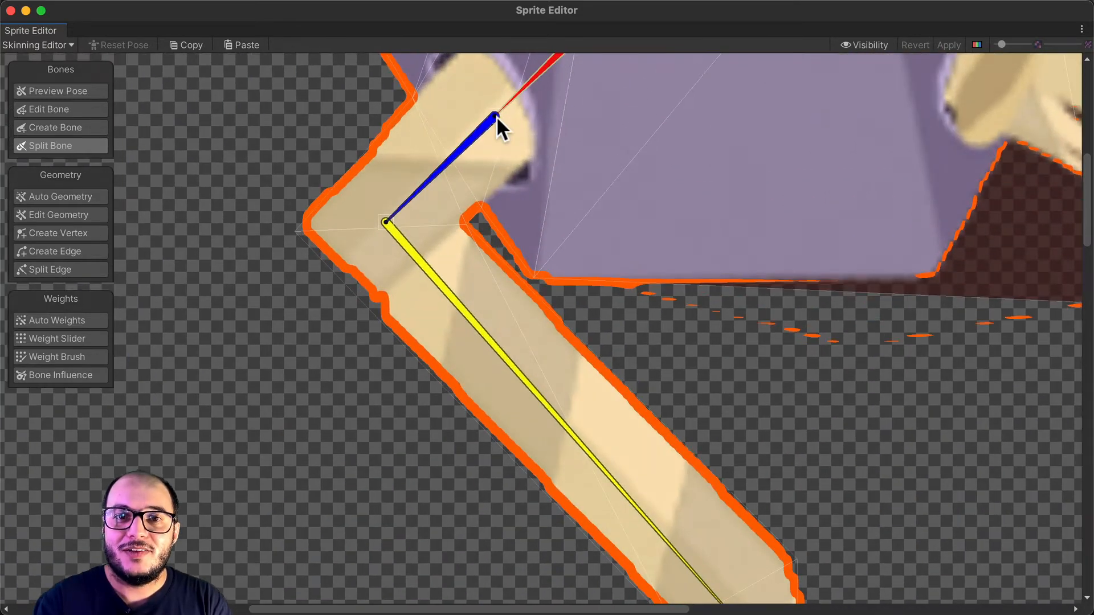
{"action": "scroll", "coordinate": [491, 122], "scroll_direction": "down", "scroll_amount": 10}
{"action": "left_click", "coordinate": [493, 214]}
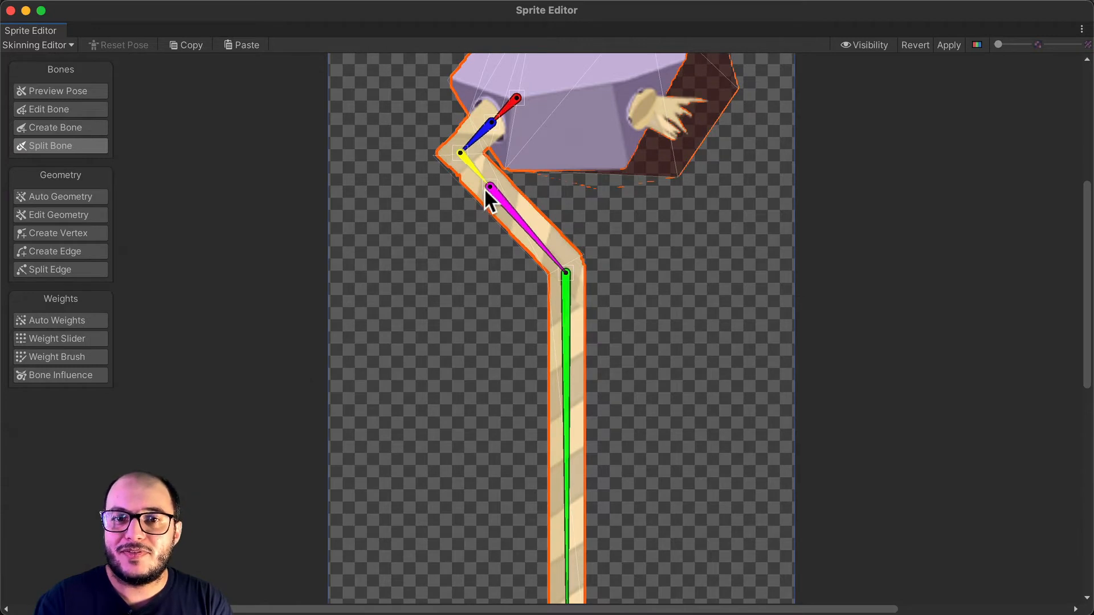
{"action": "left_click", "coordinate": [502, 201]}
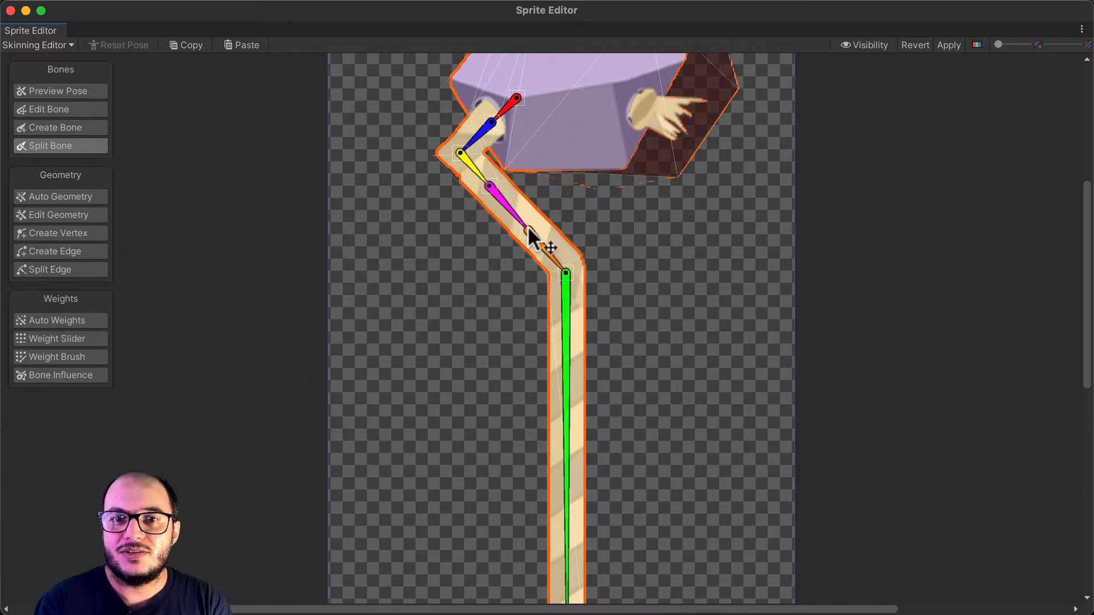
Step: Split the long straight arm bone above the blade into eight shorter bones
{"action": "left_click", "coordinate": [564, 310]}
{"action": "middle_click_drag", "start_coordinate": [553, 317], "coordinate": [545, 199]}
{"action": "left_click_drag", "start_coordinate": [554, 191], "coordinate": [555, 338]}
{"action": "left_click", "coordinate": [555, 341]}
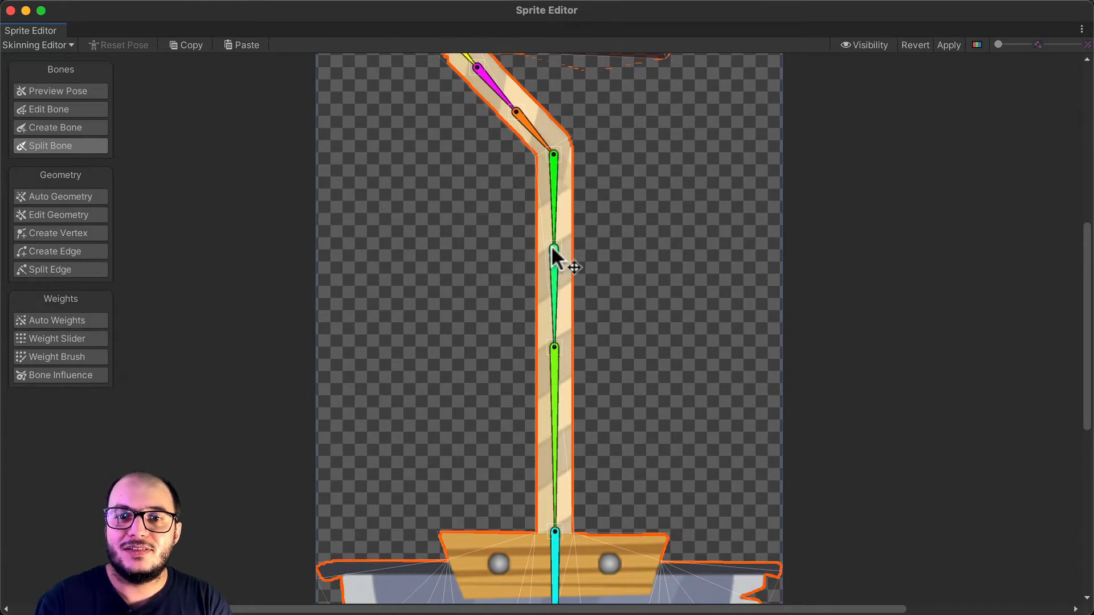
{"action": "left_click", "coordinate": [550, 427]}
{"action": "left_click", "coordinate": [554, 483]}
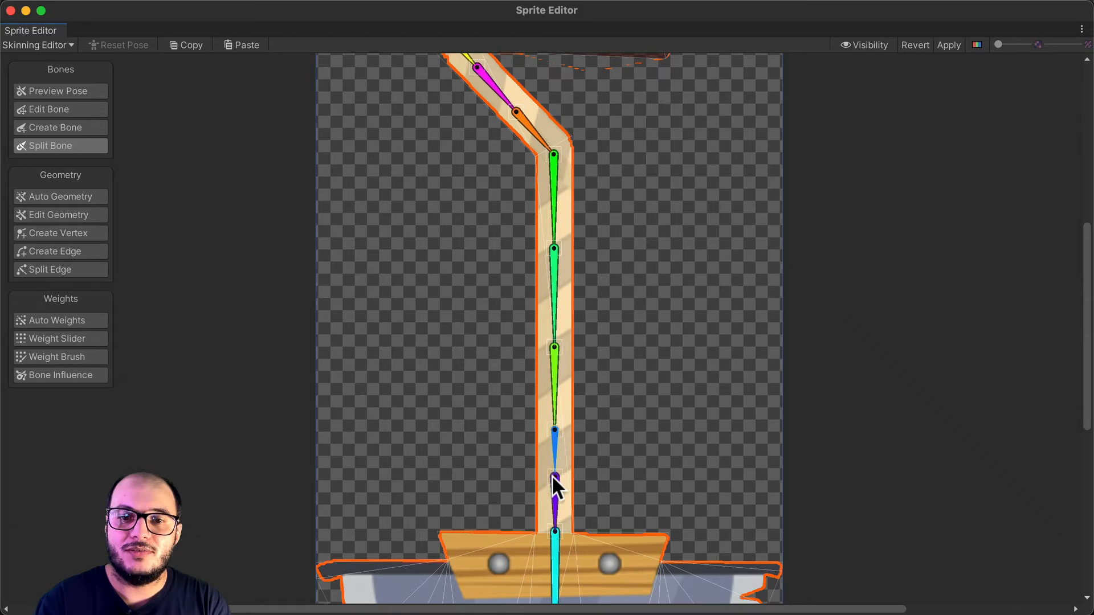
{"action": "left_click", "coordinate": [552, 393]}
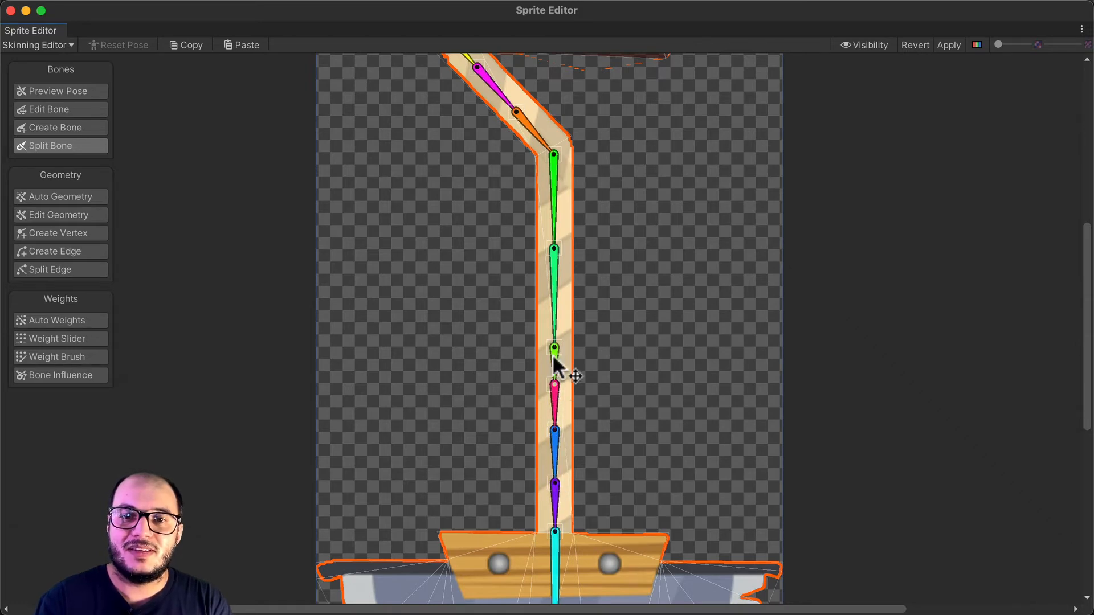
{"action": "left_click", "coordinate": [553, 293]}
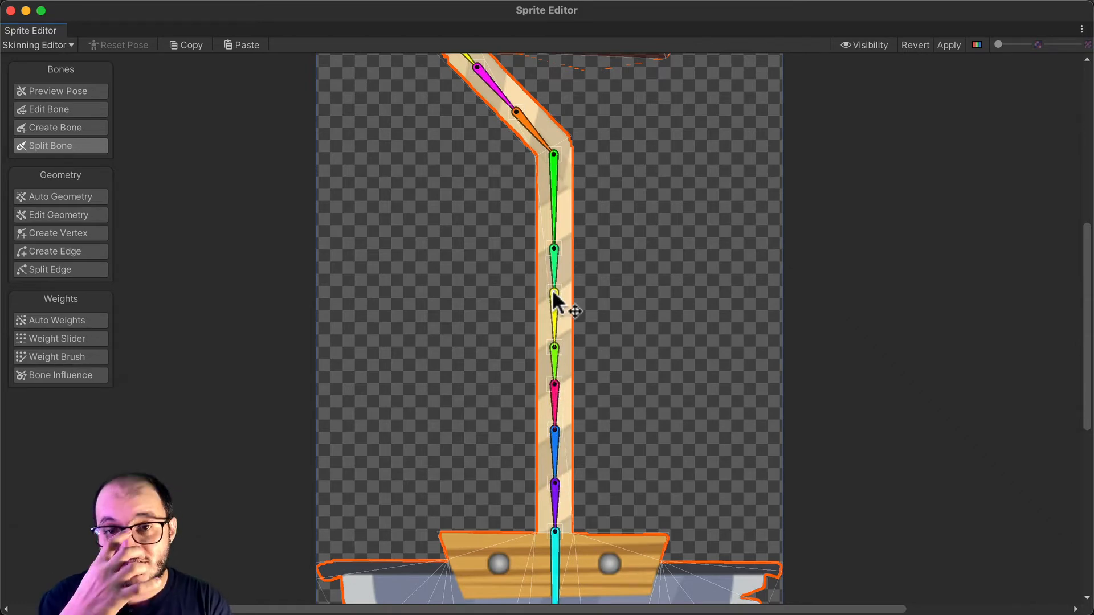
{"action": "left_click", "coordinate": [552, 194]}
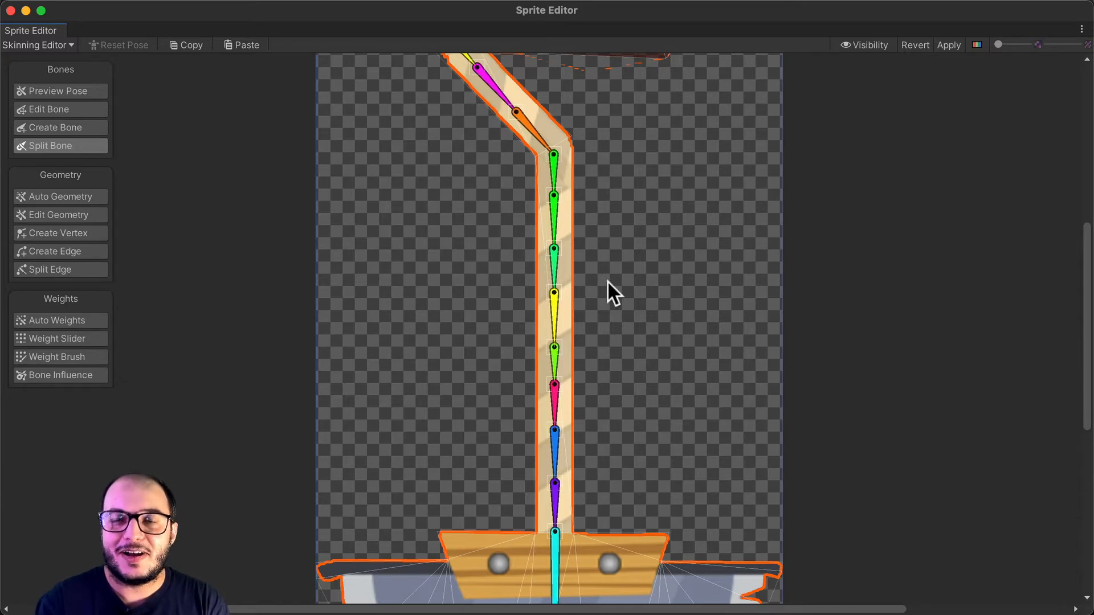
Step: Try the new bones in Preview Pose by rotating bone_4 and bending the lower arm, displace bone_9, and reset the pose
{"action": "scroll", "coordinate": [607, 280], "scroll_direction": "down", "scroll_amount": 4}
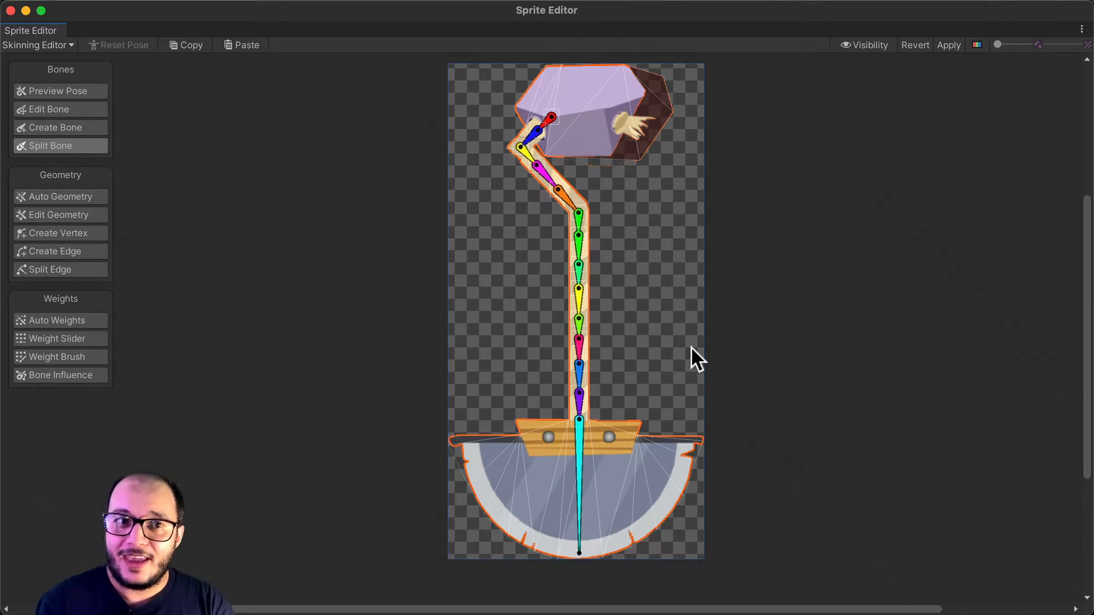
{"action": "left_click", "coordinate": [54, 91]}
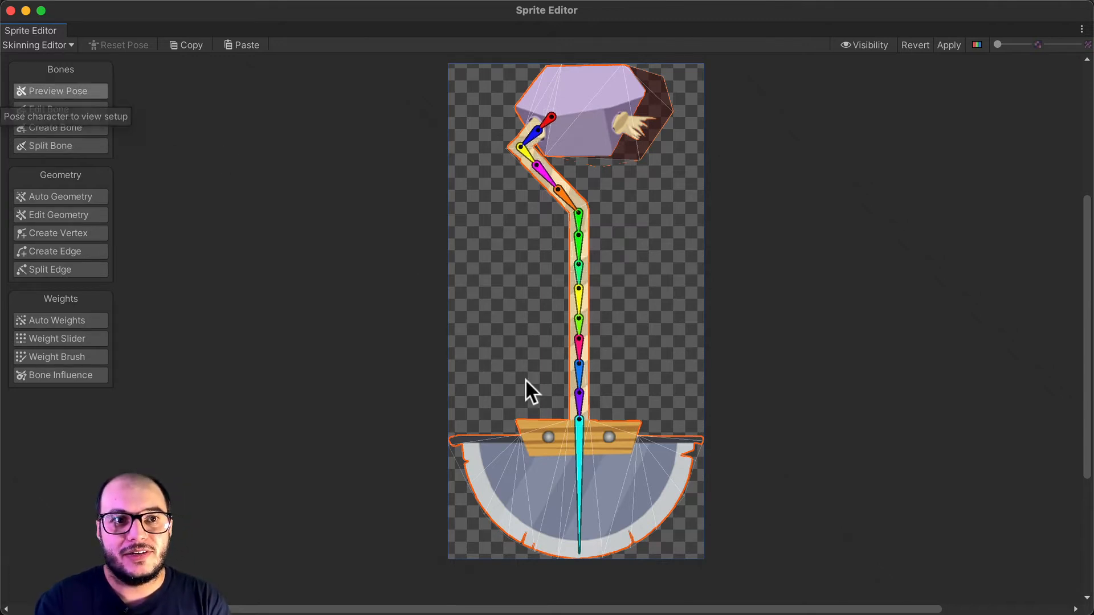
{"action": "mouse_move", "coordinate": [569, 455]}
{"action": "left_mouse_down"}
{"action": "mouse_move", "coordinate": [611, 454]}
{"action": "mouse_move", "coordinate": [571, 470]}
{"action": "left_mouse_up"}
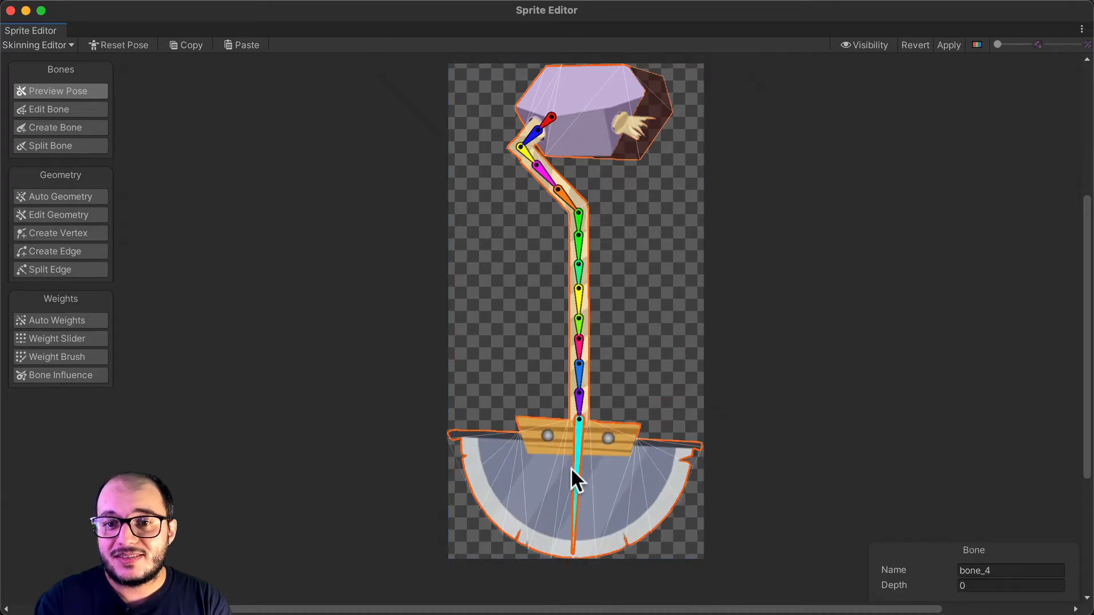
{"action": "left_click_drag", "start_coordinate": [576, 382], "coordinate": [556, 393]}
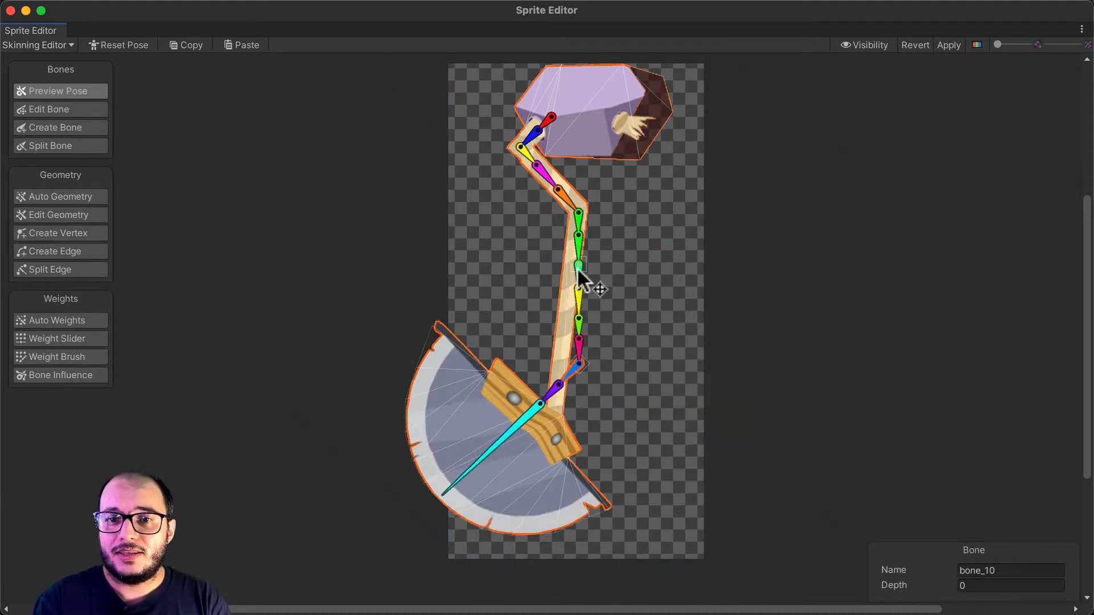
{"action": "left_click_drag", "start_coordinate": [580, 265], "coordinate": [647, 279]}
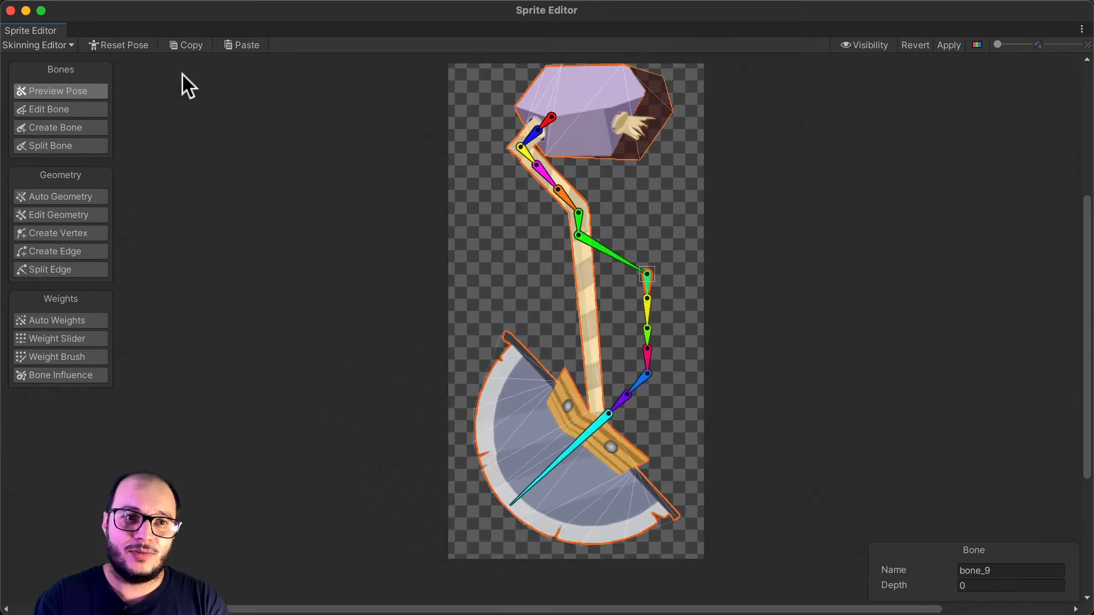
{"action": "left_click", "coordinate": [125, 46]}
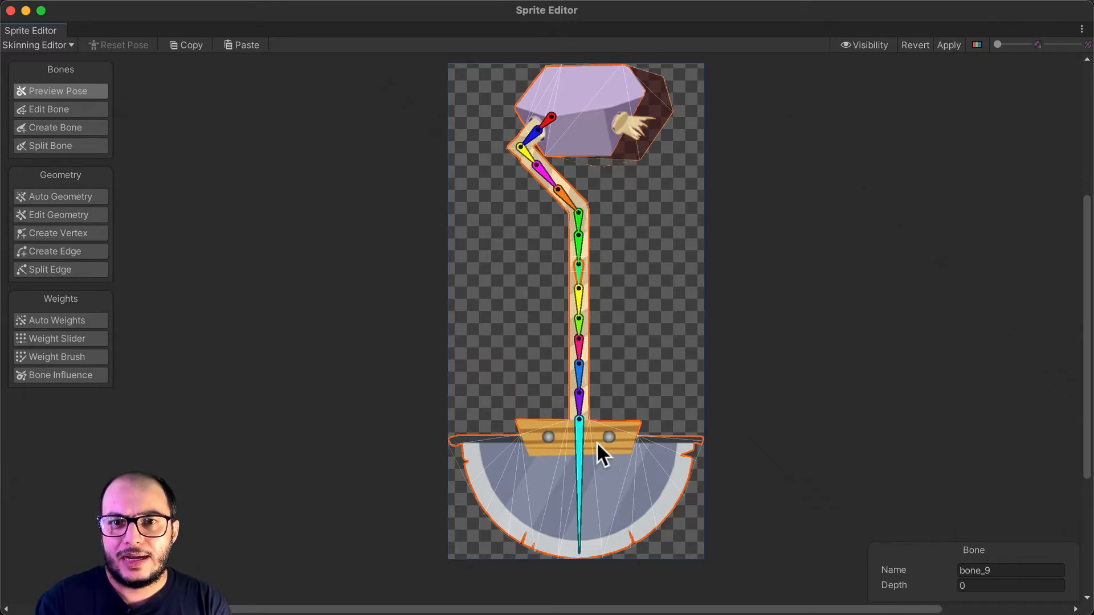
Step: Regenerate the sprite's geometry with Auto Geometry, using outline detail 10, alpha tolerance 10, subdivide 20 and automatic weights
{"action": "left_click", "coordinate": [548, 119]}
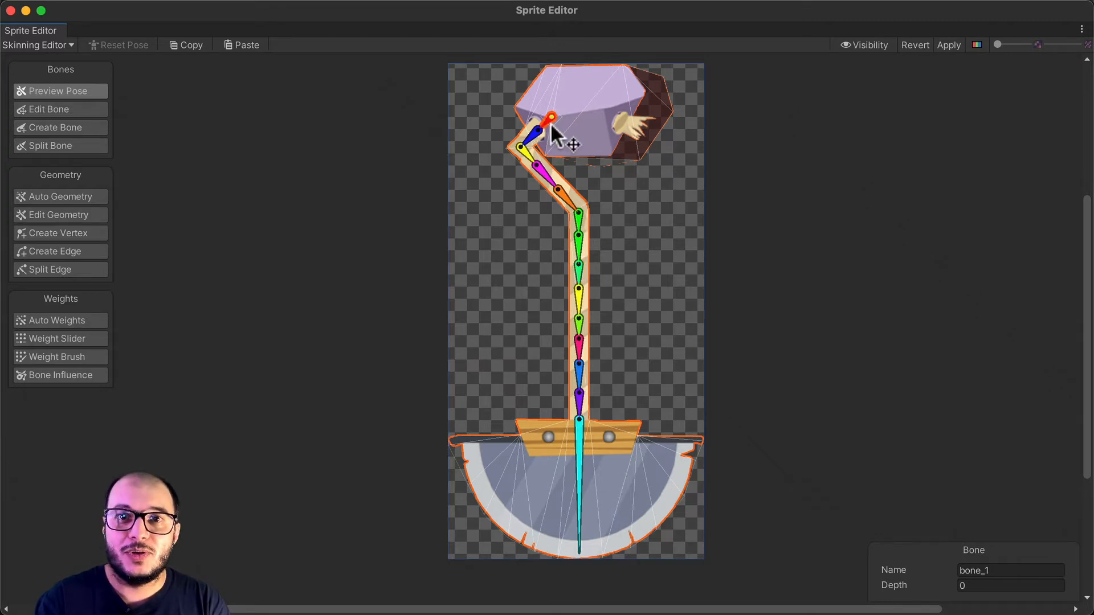
{"action": "left_click", "coordinate": [46, 196]}
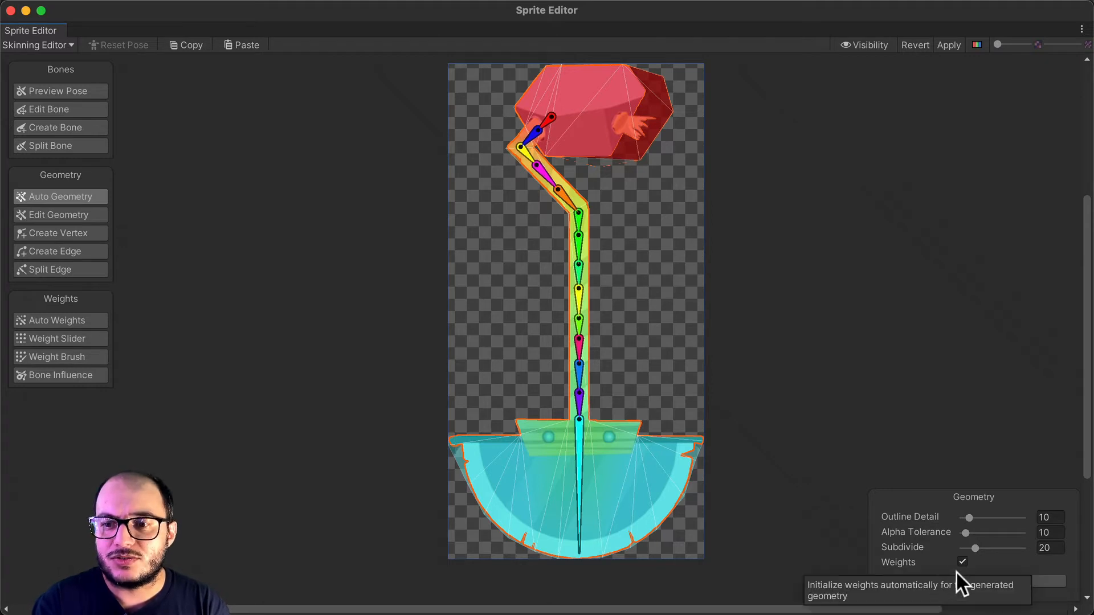
{"action": "left_click", "coordinate": [986, 579]}
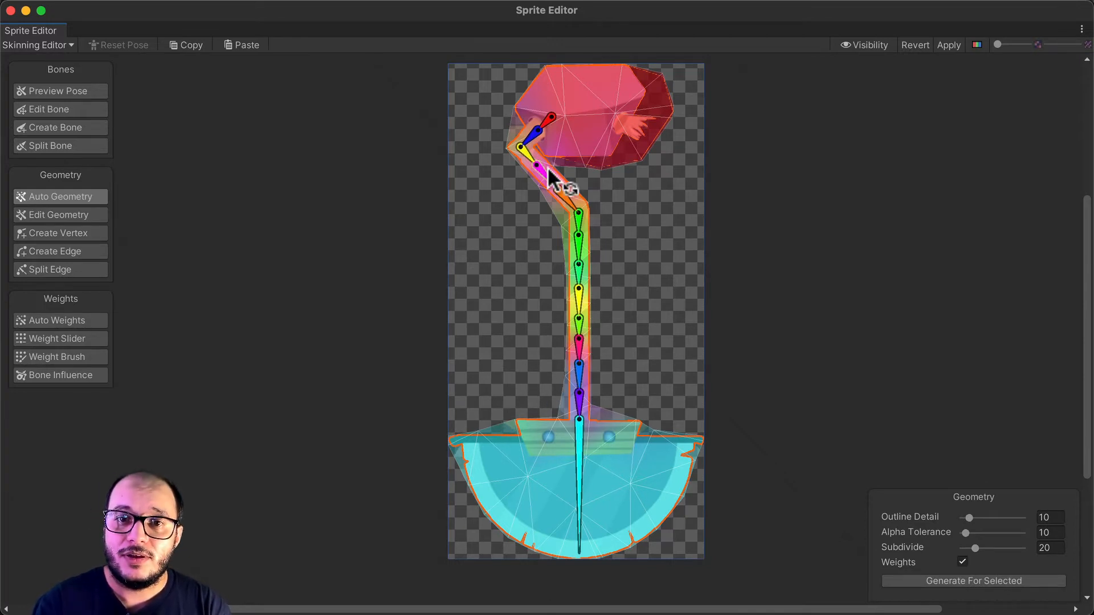
Step: Edit the geometry so the left outline vertices at the elbow and along the diagonal arm sit against the arm's edge
{"action": "scroll", "coordinate": [541, 262], "scroll_direction": "up", "scroll_amount": 3}
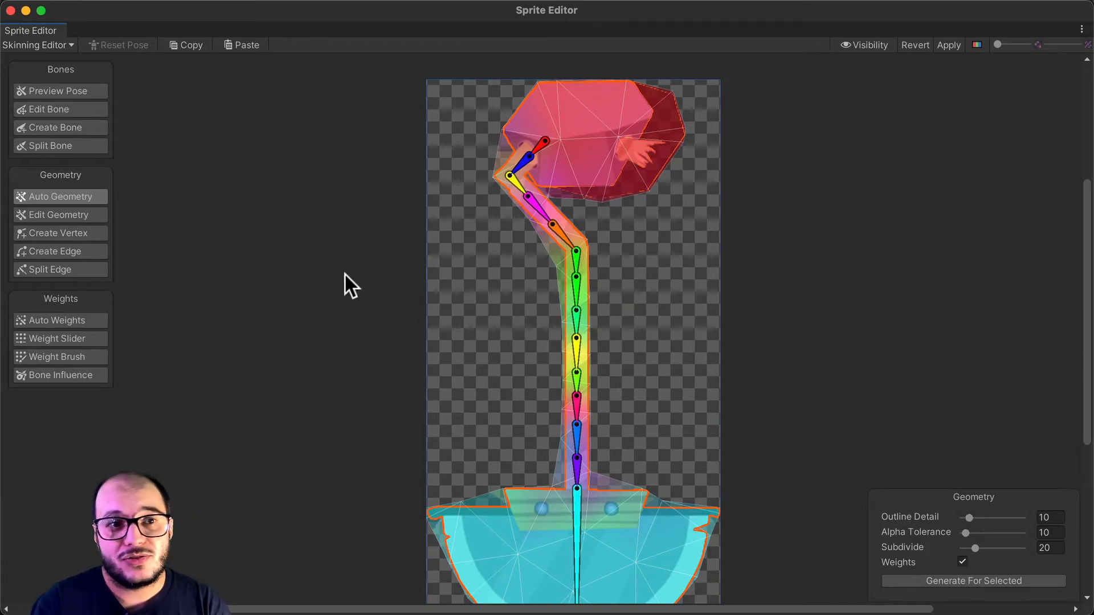
{"action": "left_click", "coordinate": [80, 216]}
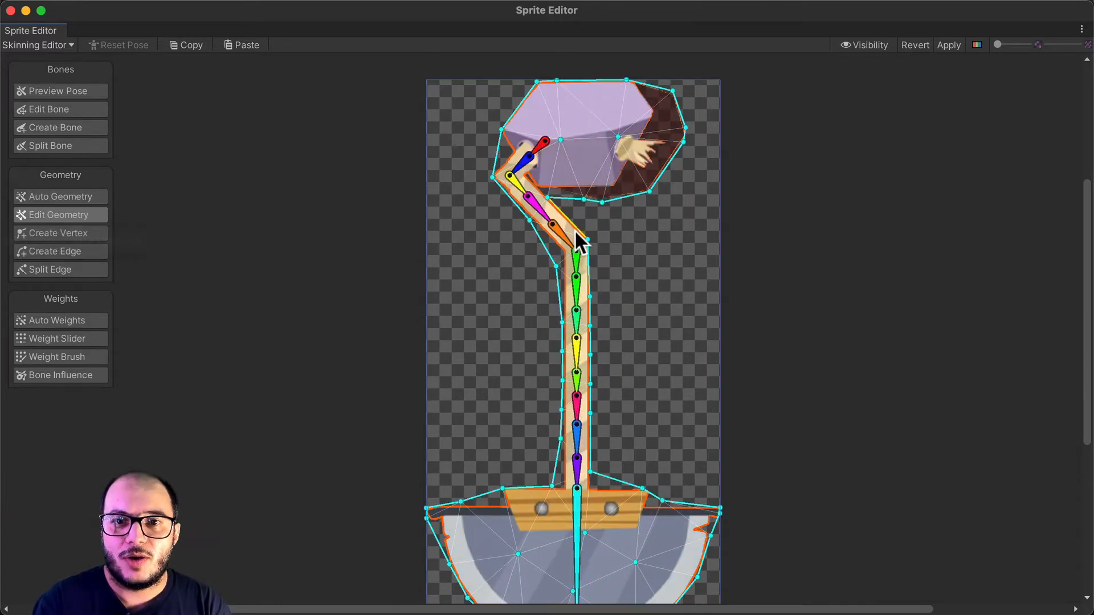
{"action": "scroll", "coordinate": [574, 234], "scroll_direction": "up", "scroll_amount": 4}
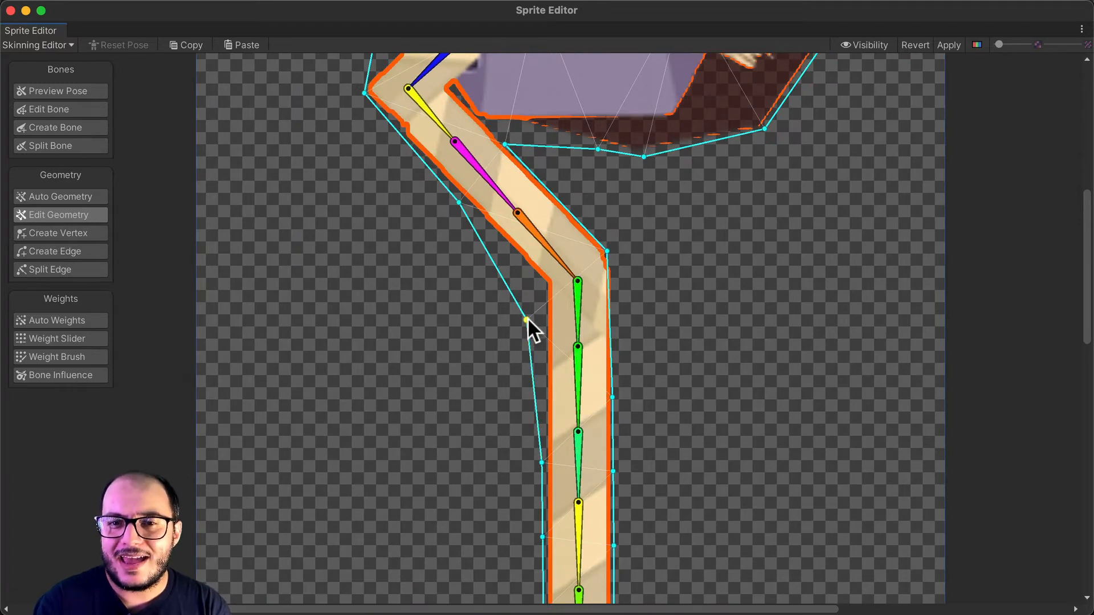
{"action": "left_click_drag", "start_coordinate": [527, 316], "coordinate": [548, 281]}
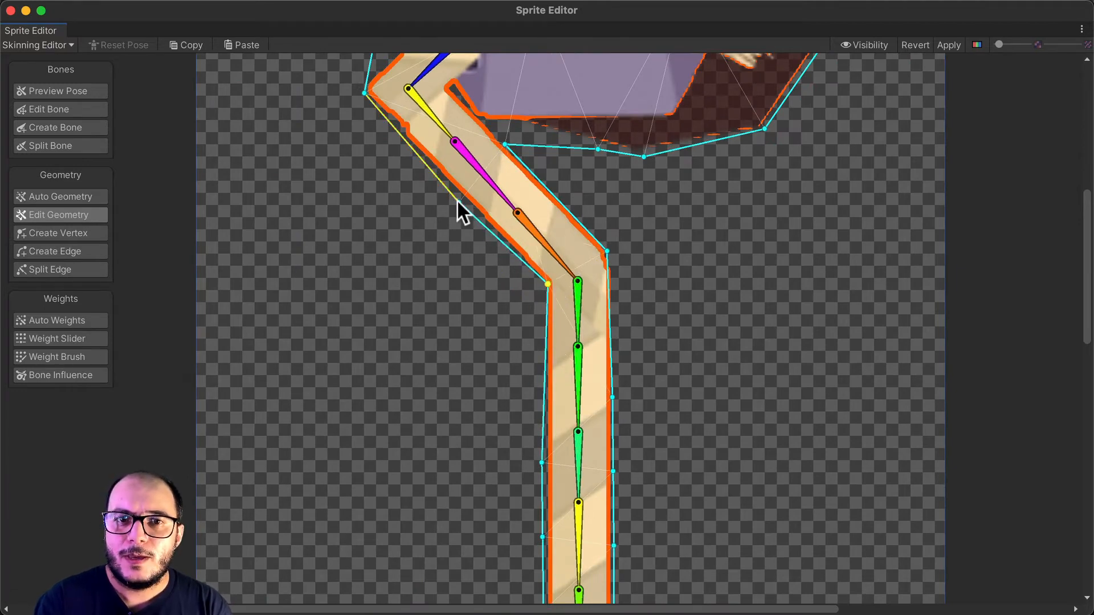
{"action": "left_click_drag", "start_coordinate": [457, 199], "coordinate": [464, 195]}
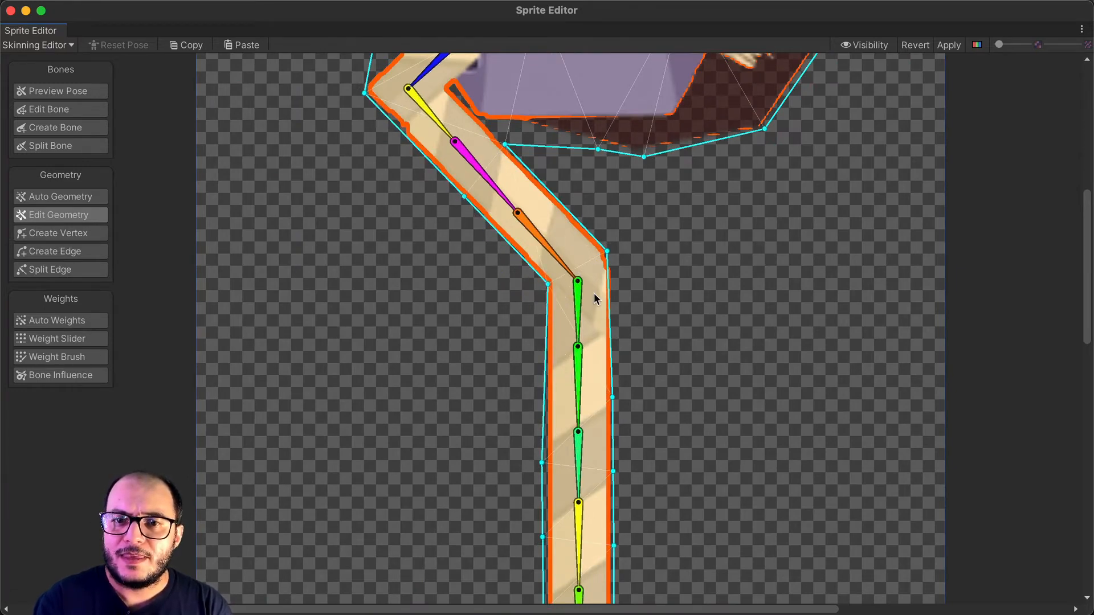
Step: Move the left outline vertices of the straight arm against its edge, down to the corner where it meets the wooden bracket
{"action": "middle_click_drag", "start_coordinate": [594, 293], "coordinate": [558, 104]}
{"action": "left_click_drag", "start_coordinate": [507, 272], "coordinate": [513, 202]}
{"action": "left_click_drag", "start_coordinate": [507, 347], "coordinate": [514, 295]}
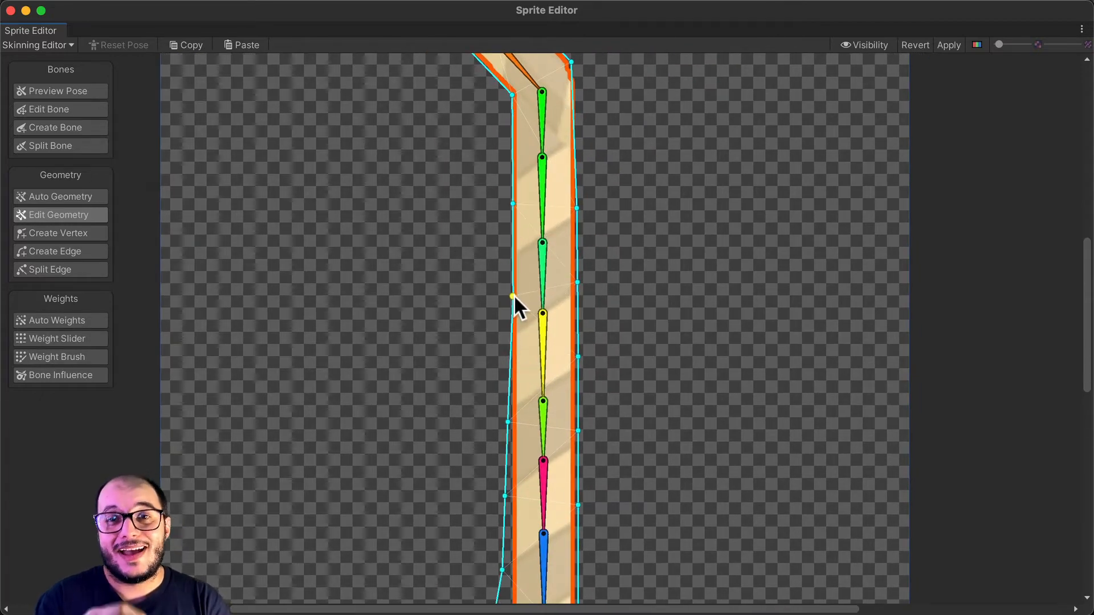
{"action": "middle_click_drag", "start_coordinate": [514, 298], "coordinate": [510, 175]}
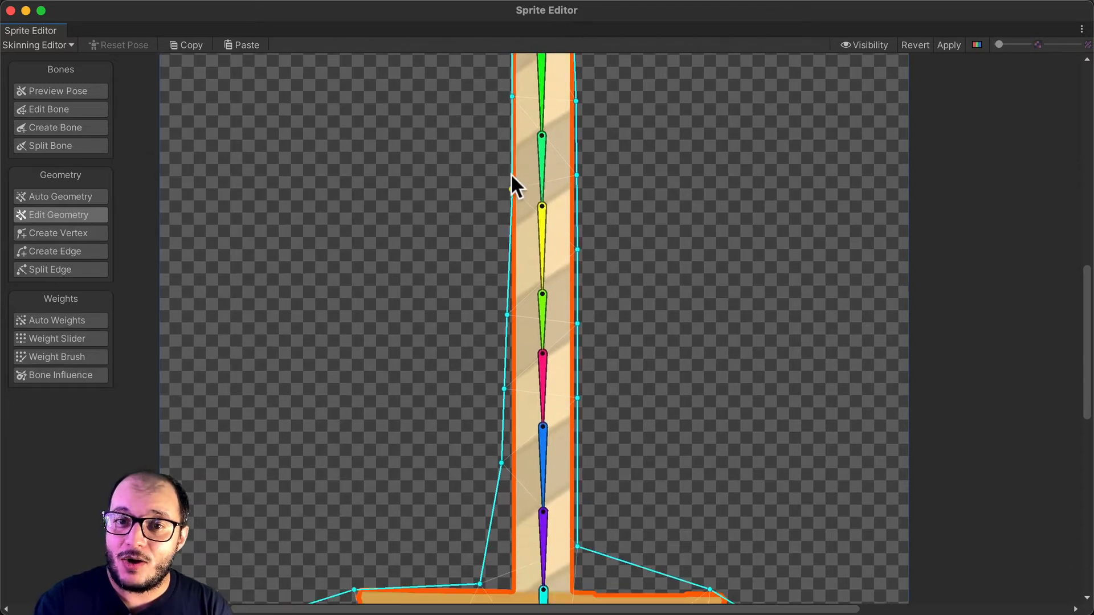
{"action": "left_click_drag", "start_coordinate": [507, 300], "coordinate": [511, 301]}
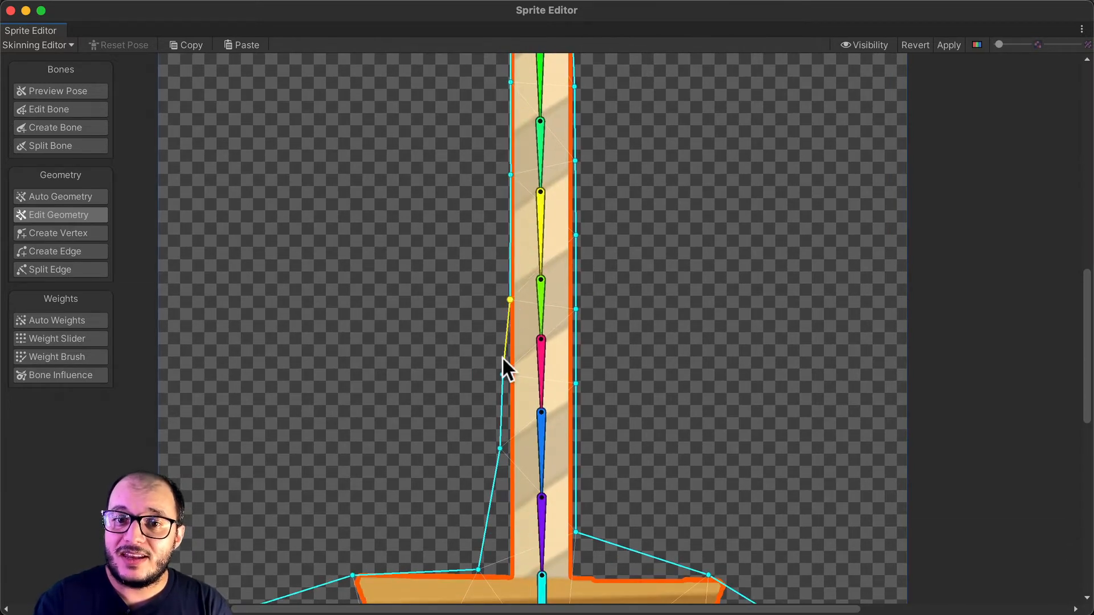
{"action": "left_click_drag", "start_coordinate": [501, 375], "coordinate": [512, 373]}
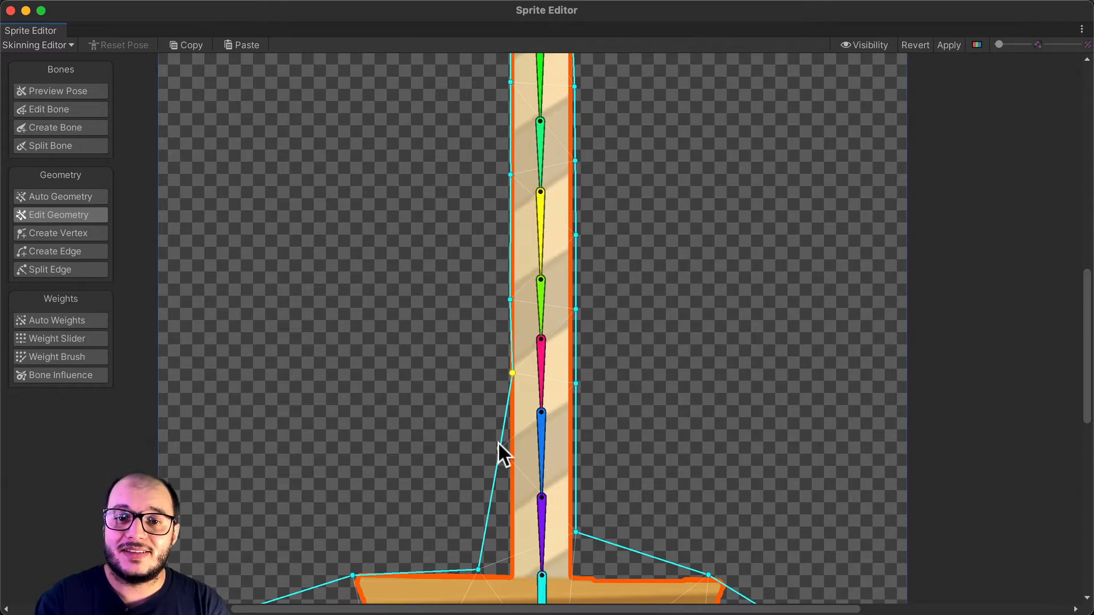
{"action": "left_click_drag", "start_coordinate": [499, 444], "coordinate": [513, 452]}
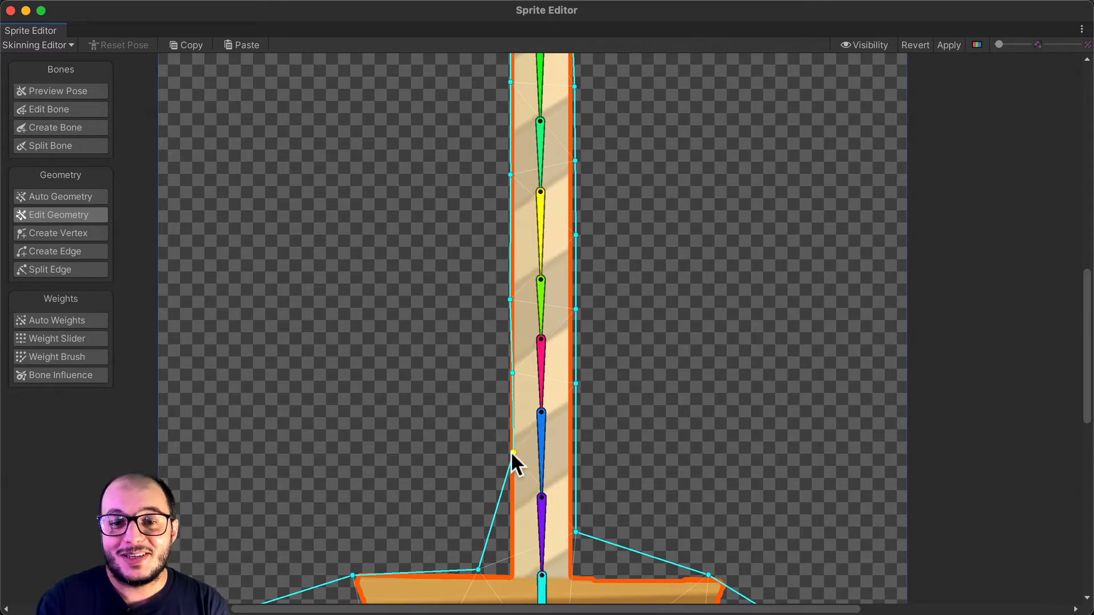
{"action": "left_click_drag", "start_coordinate": [477, 566], "coordinate": [509, 570]}
{"action": "left_click_drag", "start_coordinate": [512, 451], "coordinate": [510, 451]}
{"action": "scroll", "coordinate": [697, 276], "scroll_direction": "down", "scroll_amount": 2}
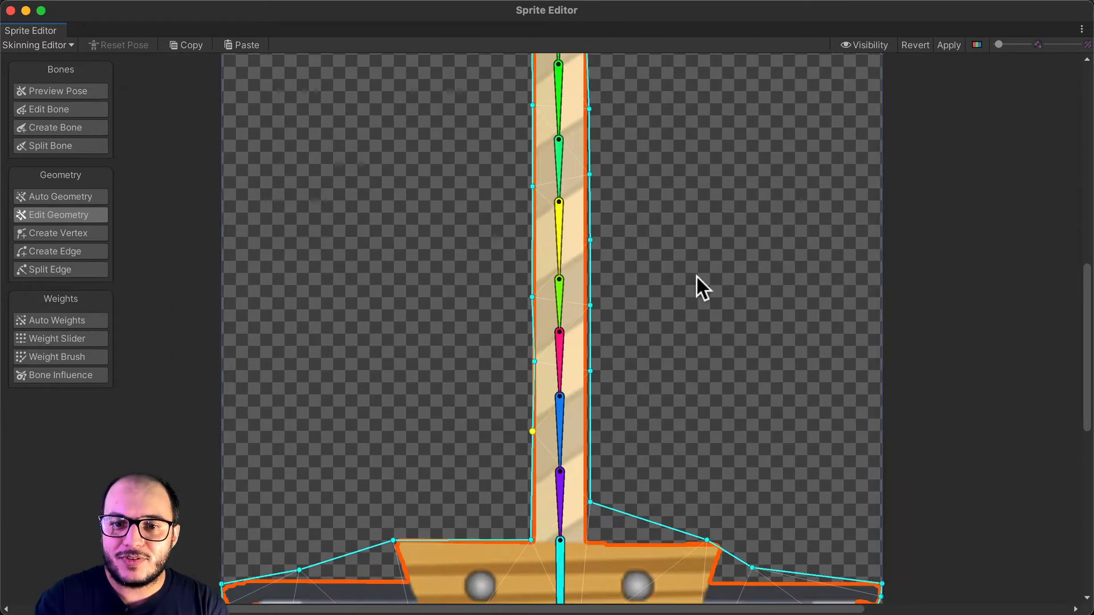
Step: Fit the outline to the arm's lower right corner and to both ends of the wooden bracket
{"action": "left_click_drag", "start_coordinate": [591, 502], "coordinate": [591, 539]}
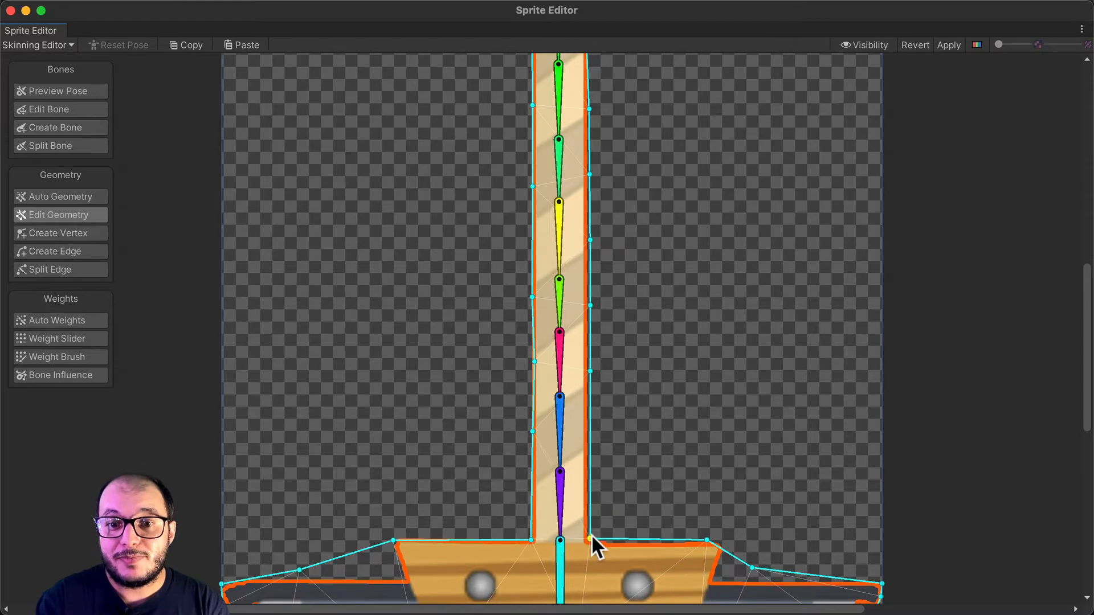
{"action": "left_click_drag", "start_coordinate": [707, 541], "coordinate": [714, 580]}
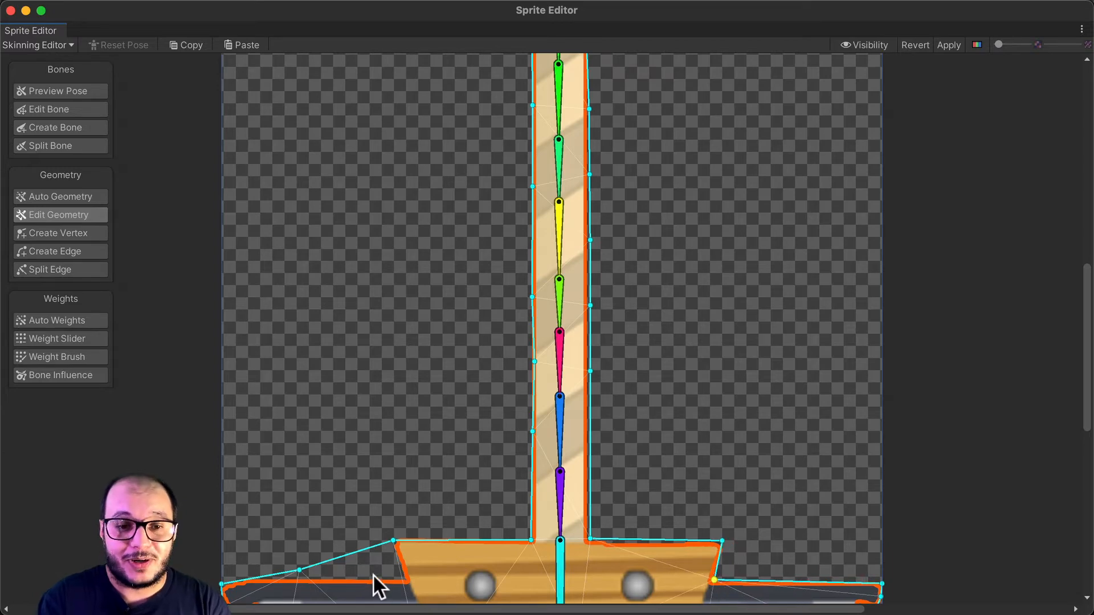
{"action": "left_click_drag", "start_coordinate": [298, 566], "coordinate": [402, 573]}
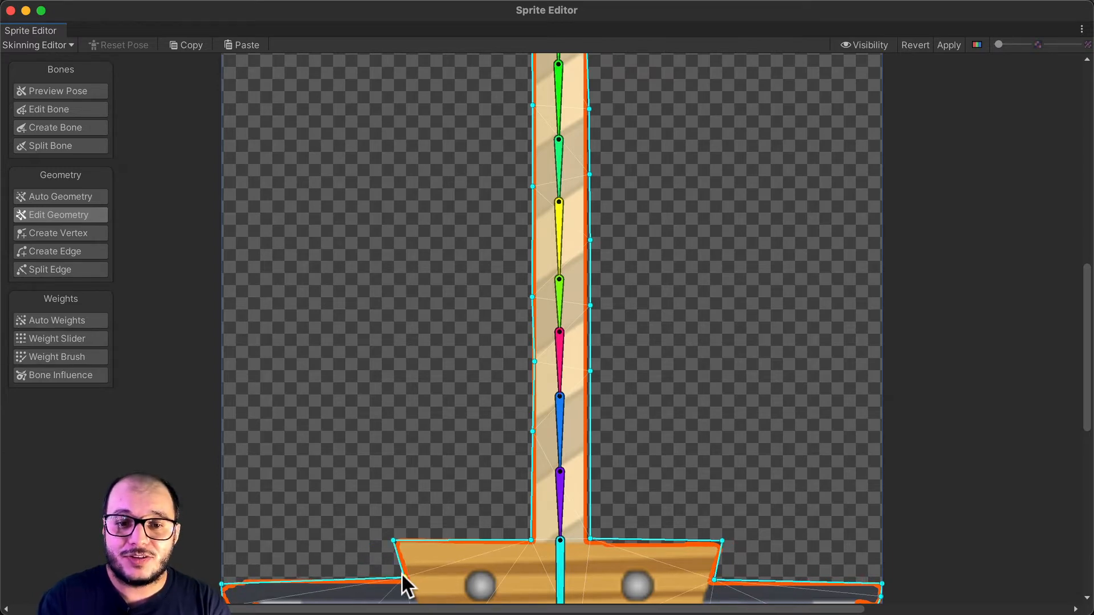
Step: Try to delete the outline edge at the bottom of the blade, and undo the deletion
{"action": "scroll", "coordinate": [455, 393], "scroll_direction": "down", "scroll_amount": 5}
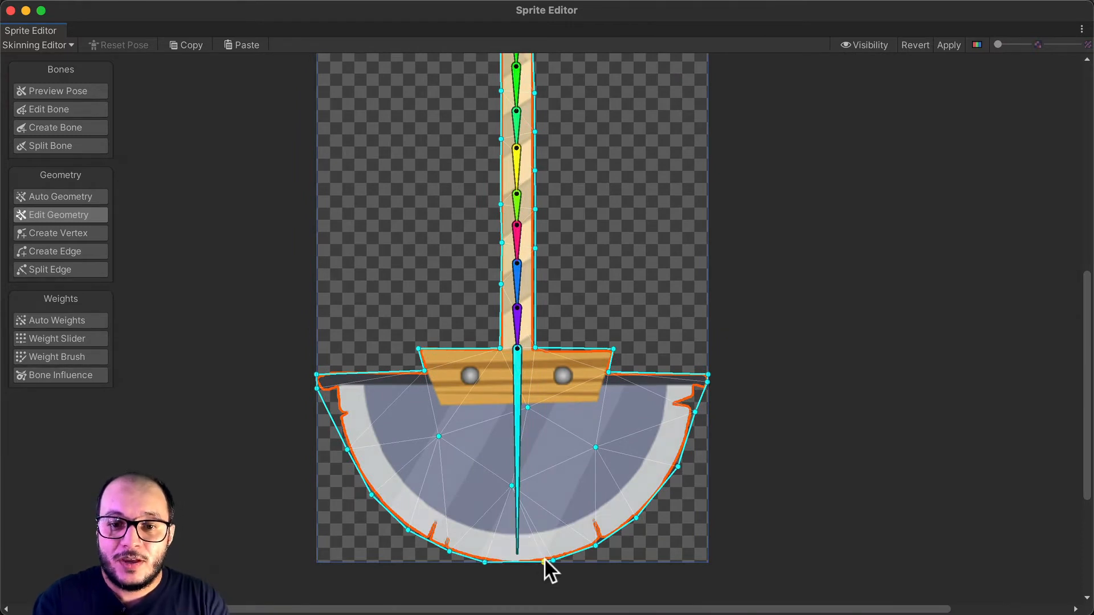
{"action": "key", "text": "super+BackSpace"}
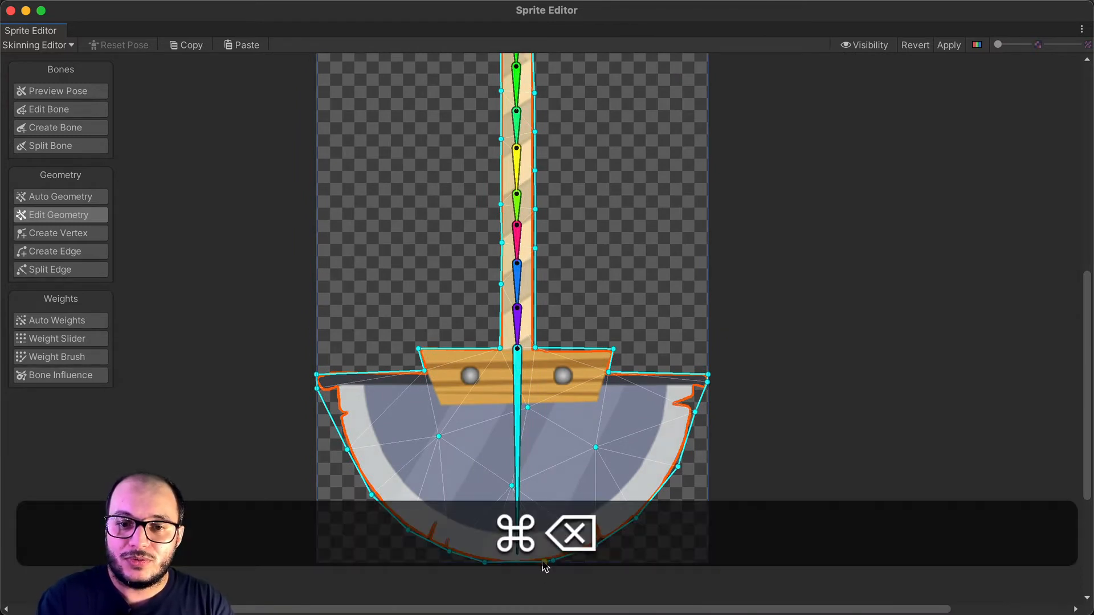
{"action": "key", "text": "super+BackSpace"}
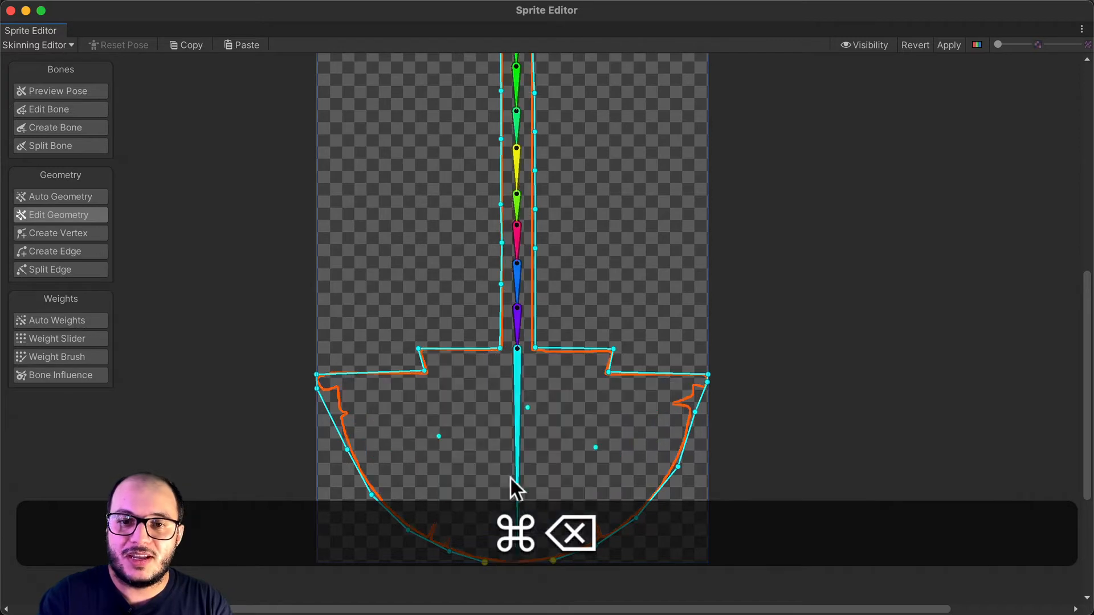
{"action": "key", "text": "super+z"}
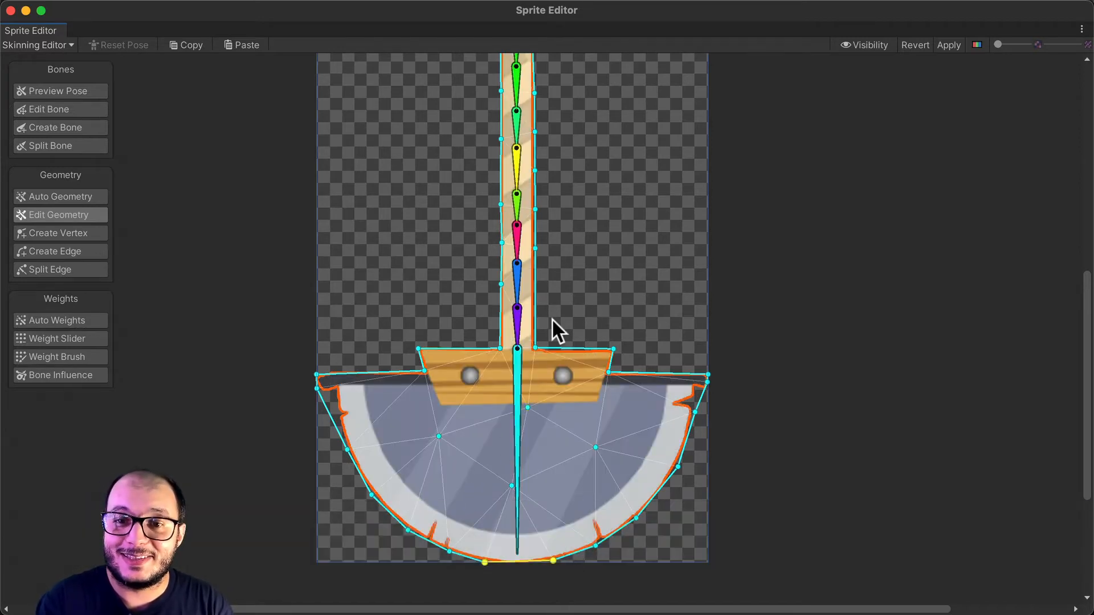
Step: Create vertices on both edges of the straight arm, one pair just above the wooden bracket and one pair below the elbow
{"action": "scroll", "coordinate": [586, 314], "scroll_direction": "up", "scroll_amount": 4}
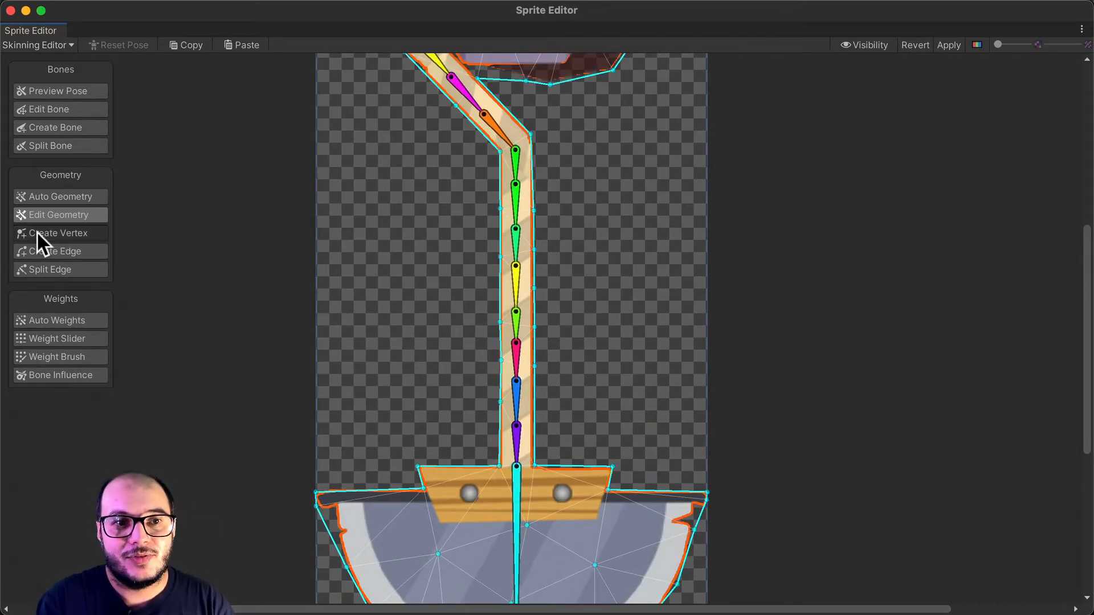
{"action": "left_click", "coordinate": [49, 234]}
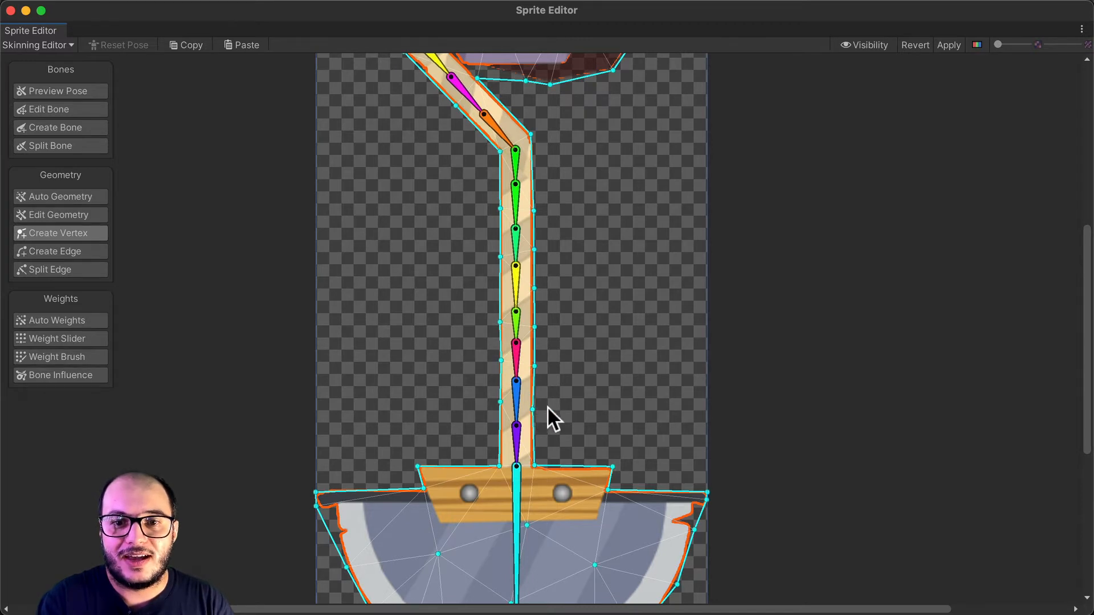
{"action": "left_click", "coordinate": [533, 445]}
{"action": "left_click", "coordinate": [494, 443]}
{"action": "left_click", "coordinate": [497, 443]}
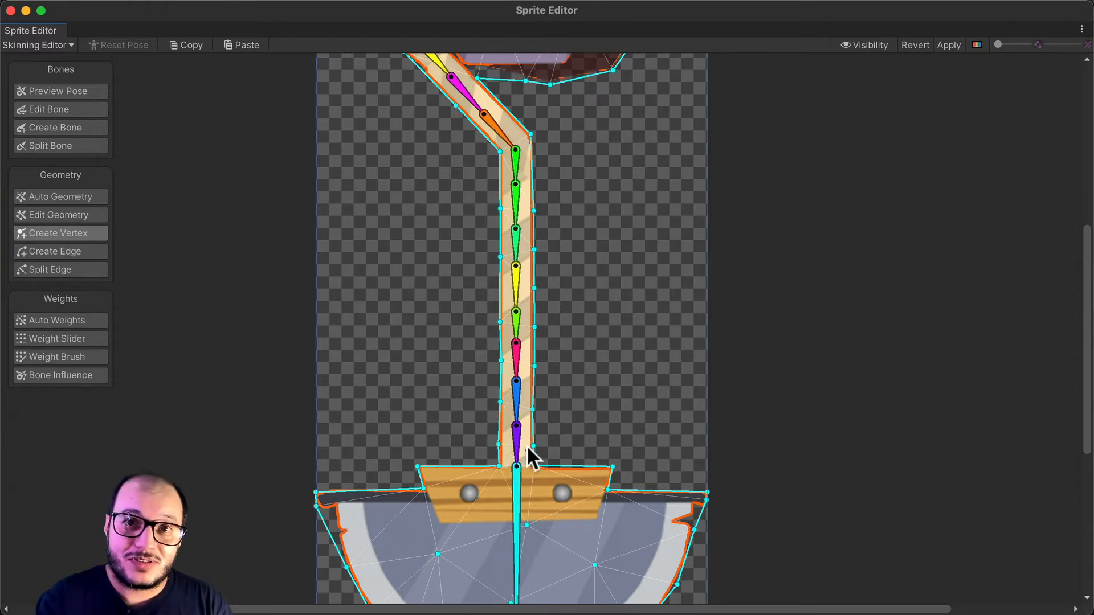
{"action": "left_click", "coordinate": [501, 174]}
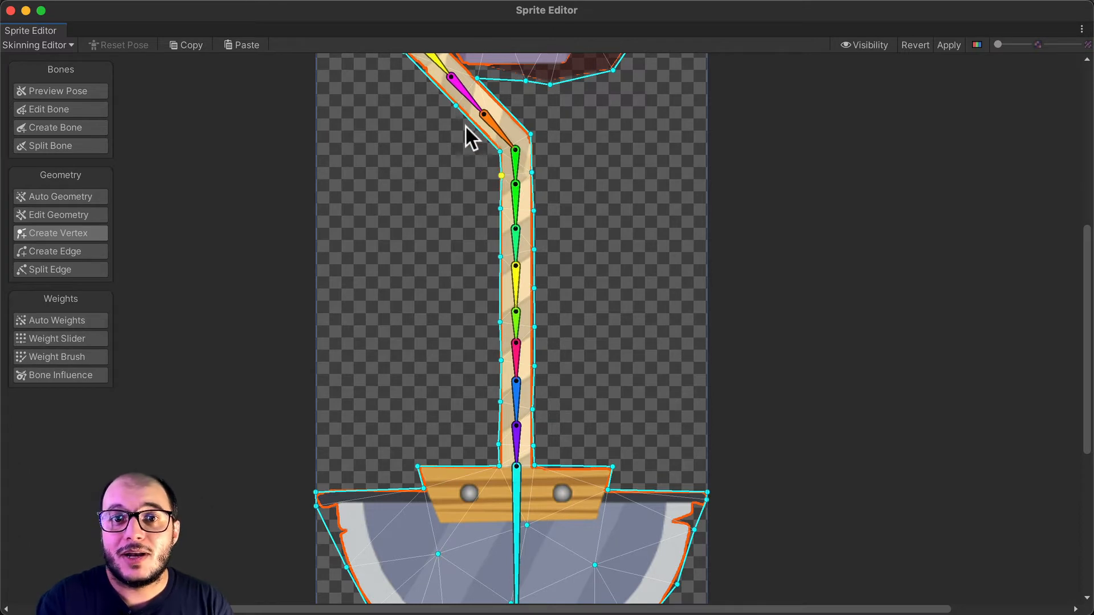
Step: Create additional outline vertices on the diagonal arm, two along its left edge and one on its right edge
{"action": "left_click", "coordinate": [470, 127]}
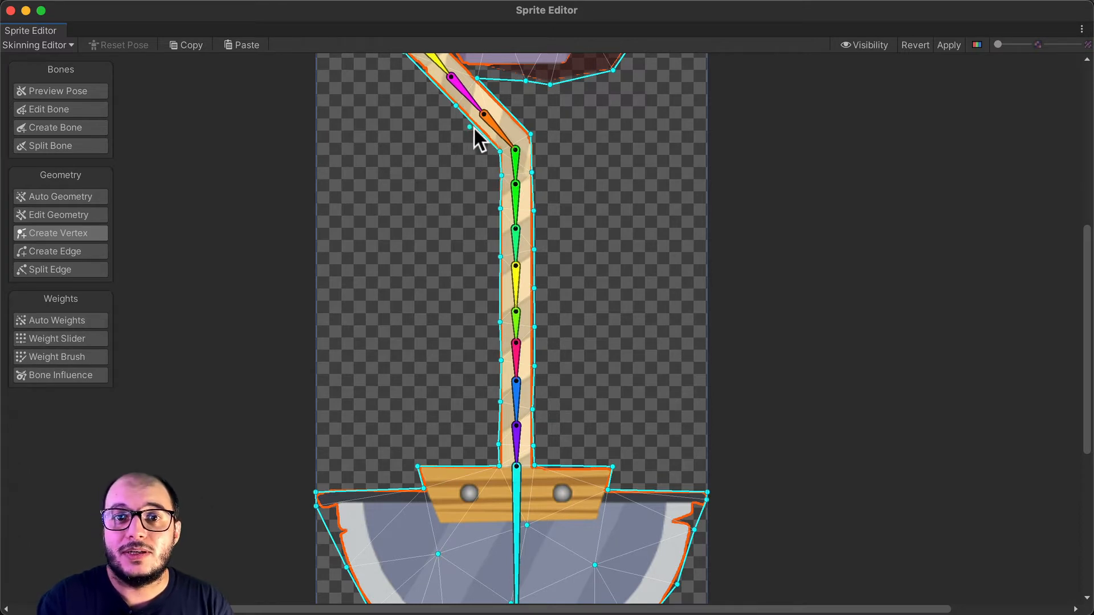
{"action": "left_click", "coordinate": [506, 106]}
{"action": "scroll", "coordinate": [513, 146], "scroll_direction": "up", "scroll_amount": 3}
{"action": "scroll", "coordinate": [513, 146], "scroll_direction": "left", "scroll_amount": 2}
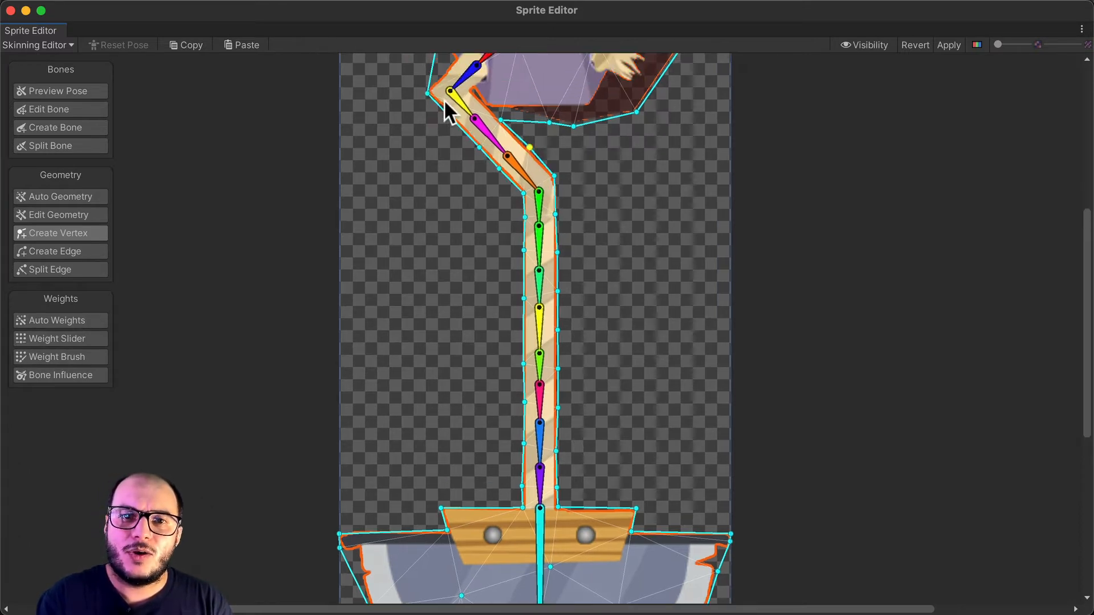
{"action": "left_click", "coordinate": [452, 118]}
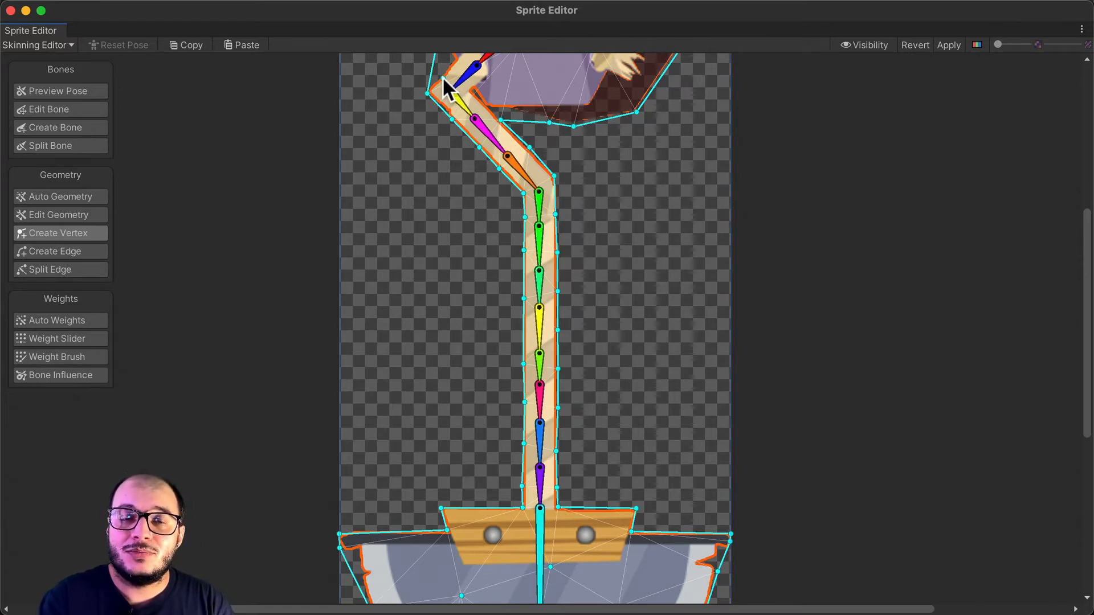
Step: Reshape the outline between the rock and the arm's upper bend, with a vertex in the notch and one at the rock's left corner
{"action": "scroll", "coordinate": [443, 78], "scroll_direction": "up", "scroll_amount": 2}
{"action": "scroll", "coordinate": [443, 77], "scroll_direction": "down", "scroll_amount": 3}
{"action": "middle_click_drag", "start_coordinate": [443, 77], "coordinate": [443, 167]}
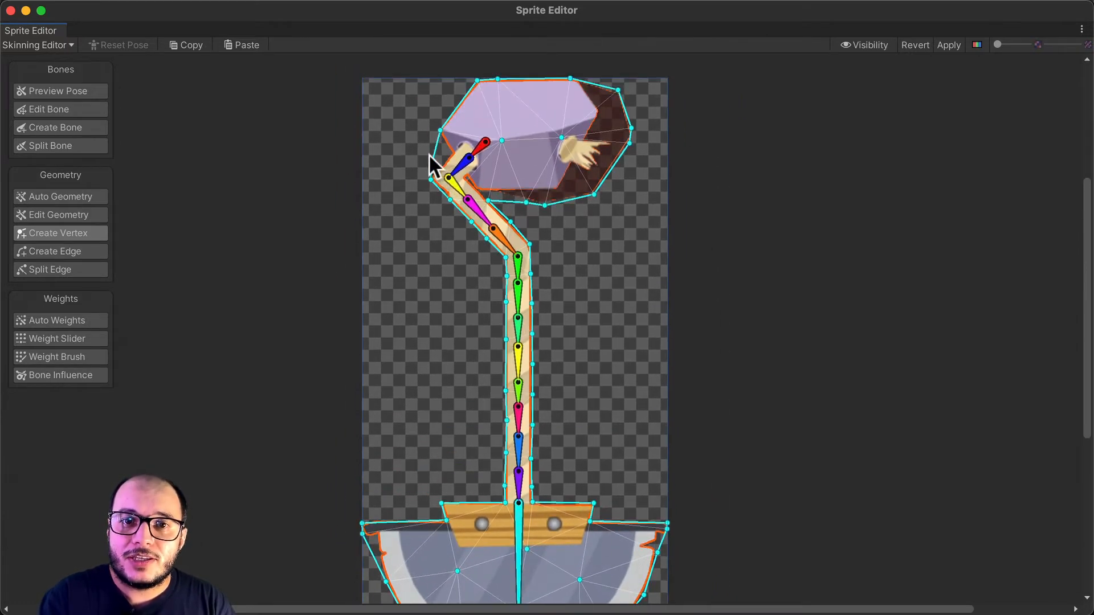
{"action": "left_click", "coordinate": [61, 215]}
{"action": "left_click_drag", "start_coordinate": [437, 150], "coordinate": [450, 151]}
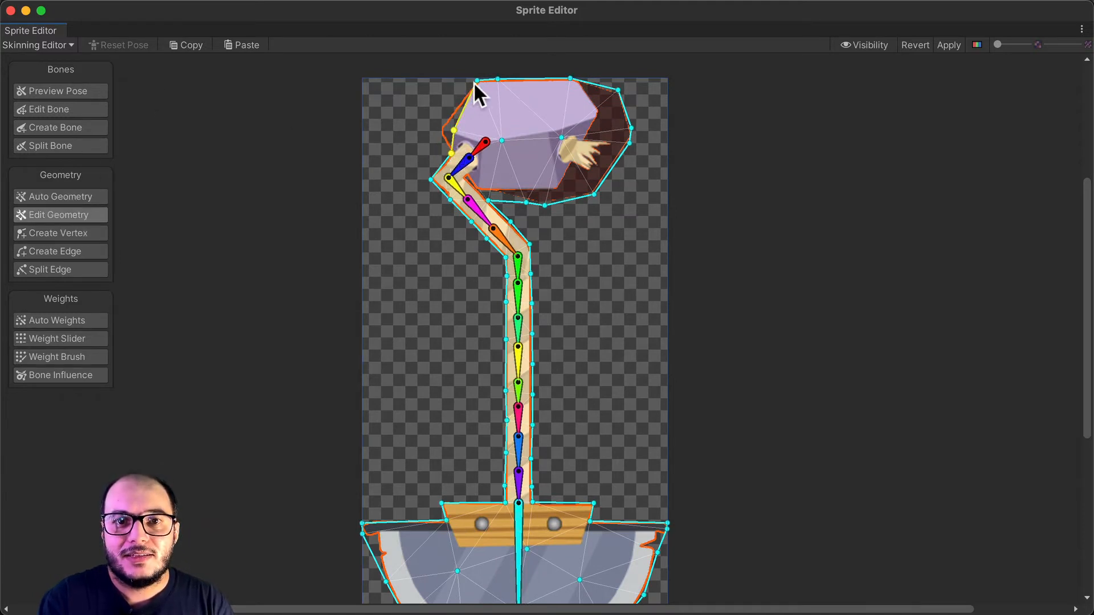
{"action": "left_click", "coordinate": [431, 180]}
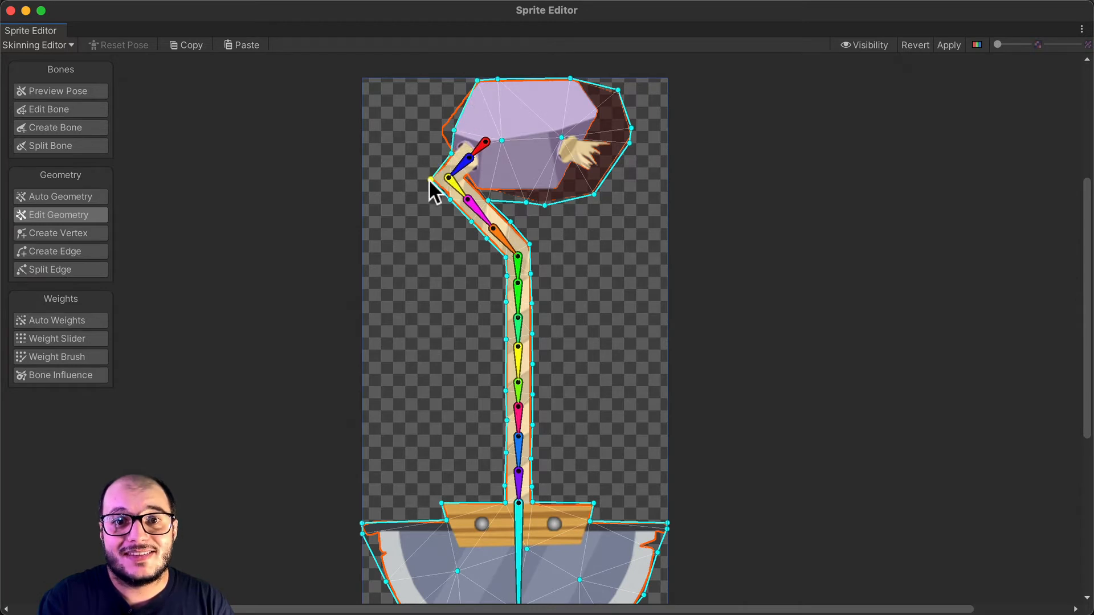
{"action": "left_click_drag", "start_coordinate": [454, 131], "coordinate": [437, 131]}
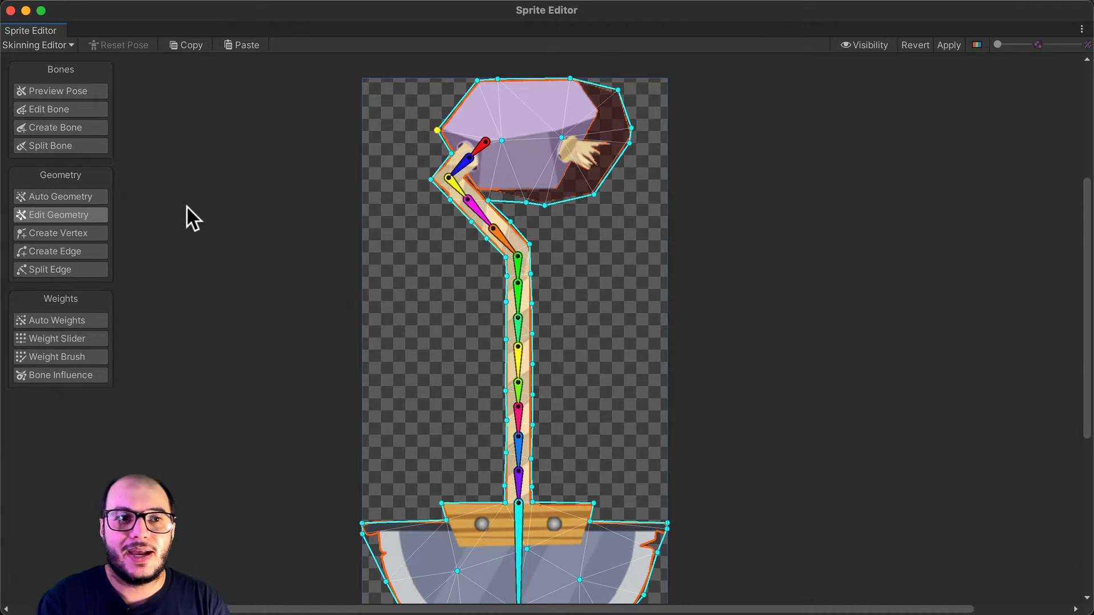
Step: Create a vertex on the straight arm's left edge and a column of inner vertices along its bones down to the bracket
{"action": "left_click", "coordinate": [65, 231]}
{"action": "scroll", "coordinate": [542, 447], "scroll_direction": "up", "scroll_amount": 3}
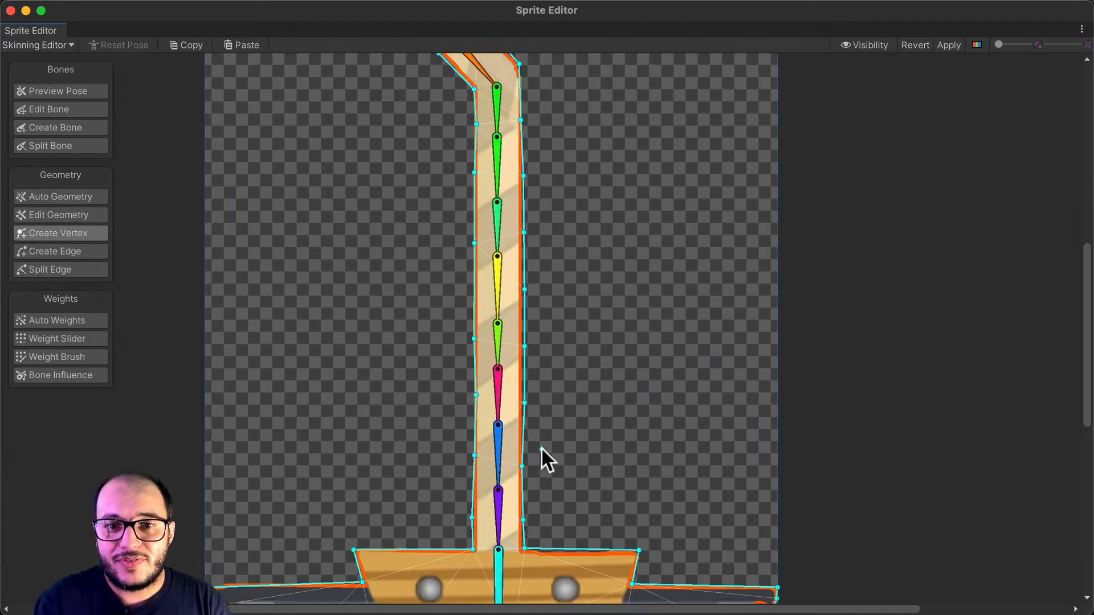
{"action": "left_click", "coordinate": [475, 290]}
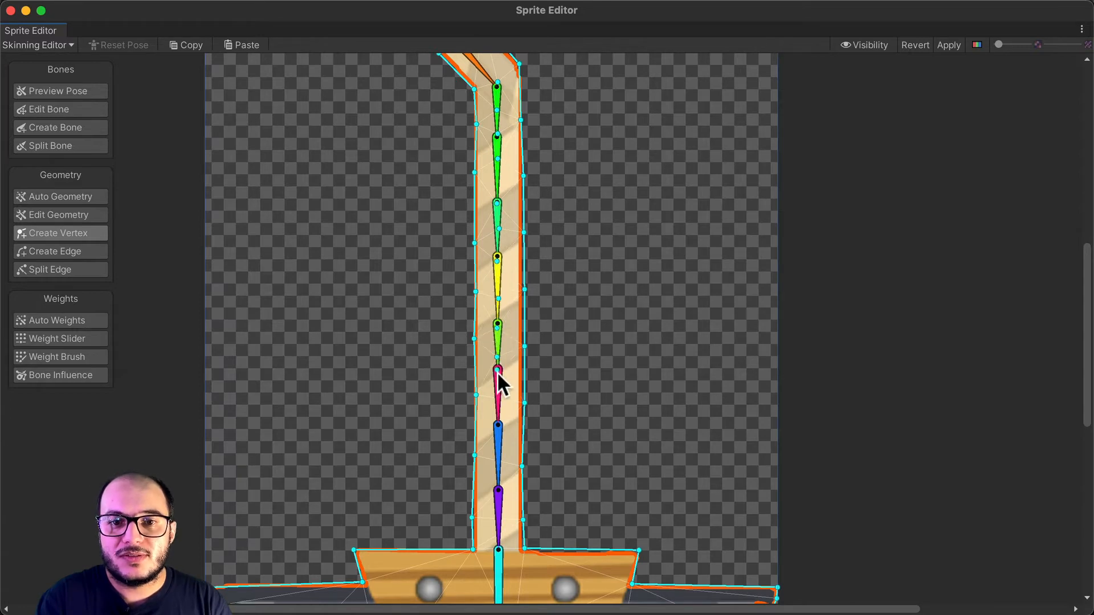
{"action": "left_click", "coordinate": [499, 415]}
{"action": "left_click", "coordinate": [503, 440]}
{"action": "left_click", "coordinate": [499, 466]}
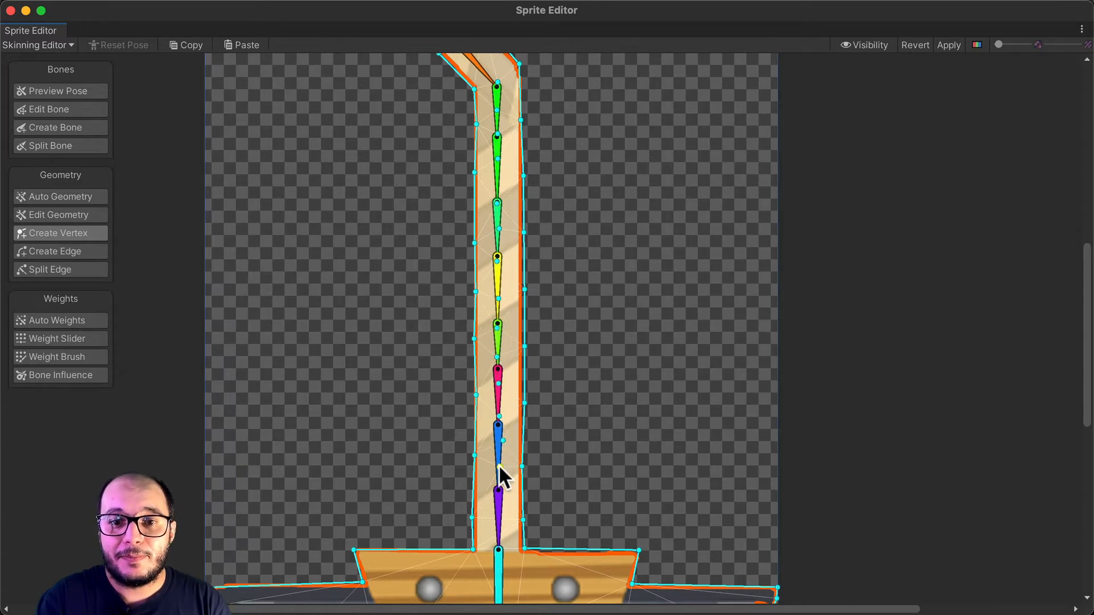
{"action": "left_click", "coordinate": [499, 509]}
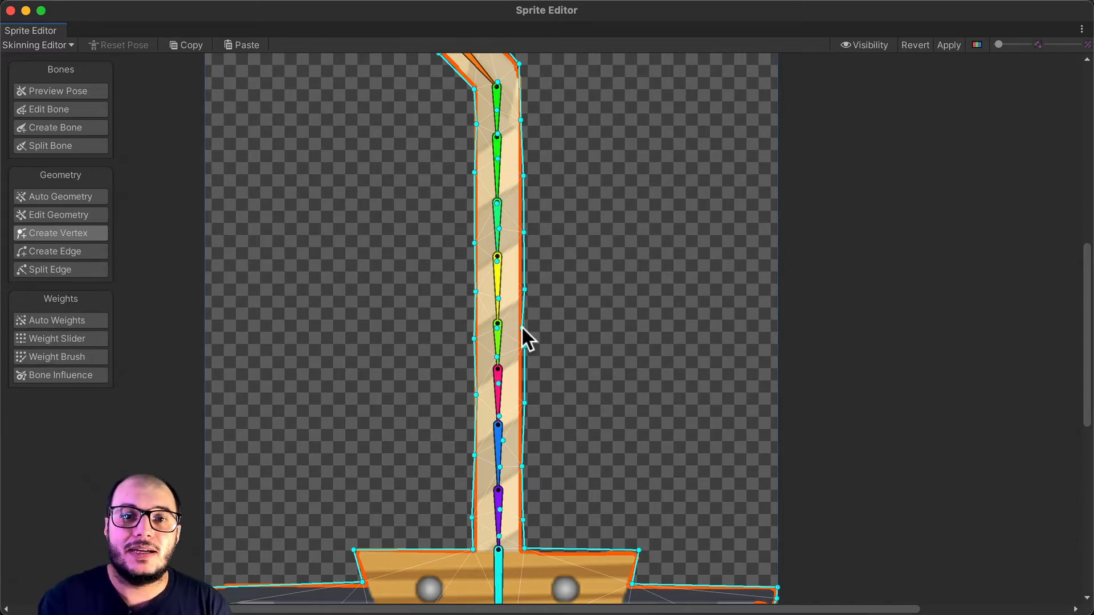
Step: Create inner vertices on both sides of the bones through the diagonal arm and up to the hand on the rock
{"action": "scroll", "coordinate": [521, 326], "scroll_direction": "up", "scroll_amount": 5}
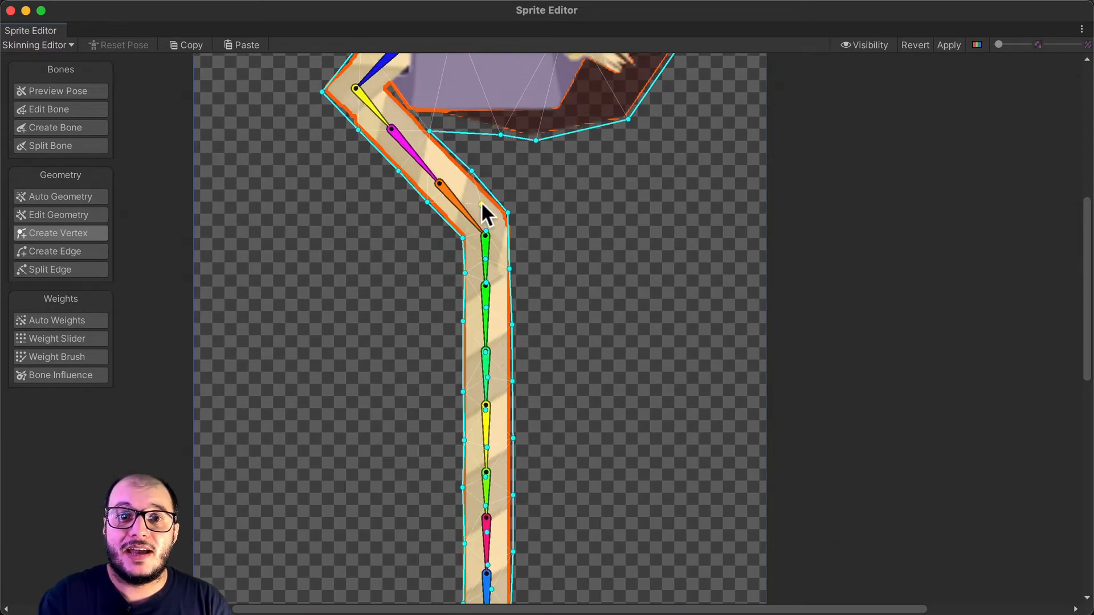
{"action": "left_click", "coordinate": [481, 204]}
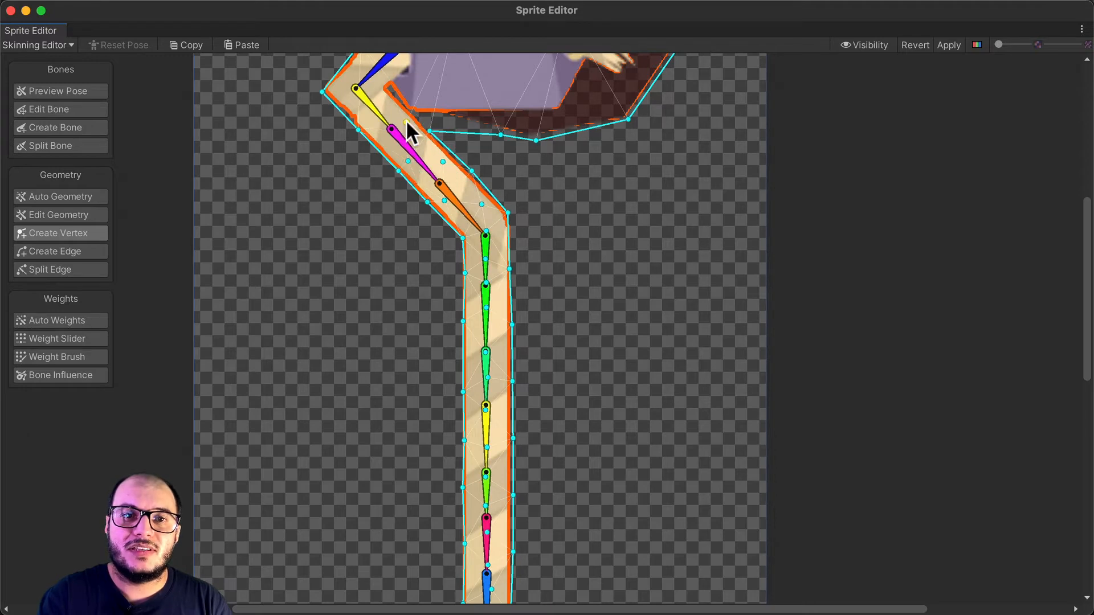
{"action": "left_click", "coordinate": [406, 121]}
{"action": "middle_click_drag", "start_coordinate": [381, 100], "coordinate": [390, 198]}
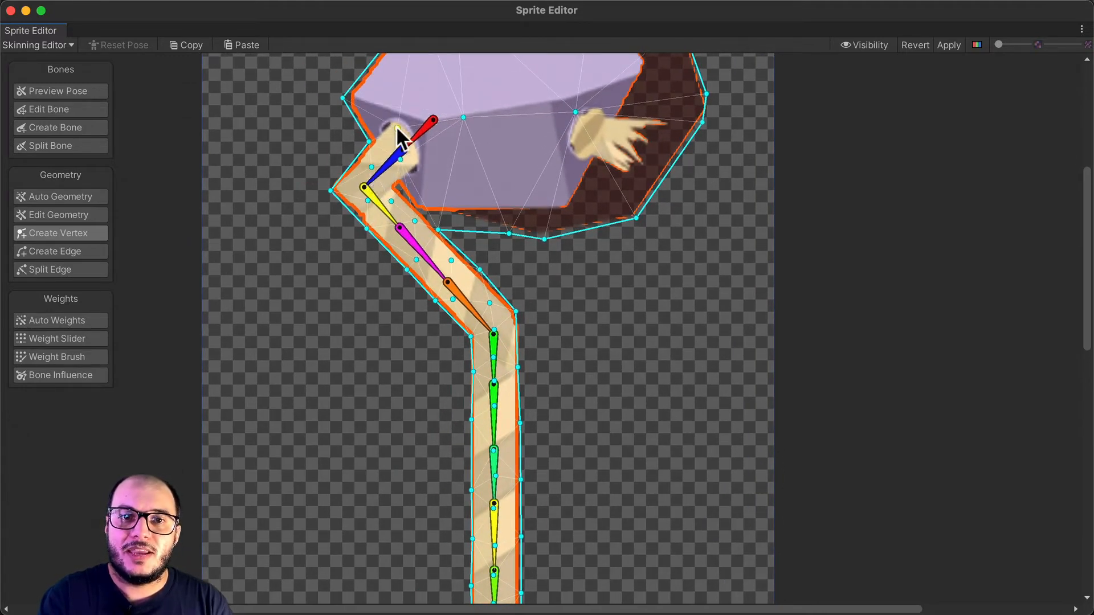
Step: Preview the pose by rotating the straight arm's bones so the arm curls sideways and the blade tilts
{"action": "scroll", "coordinate": [398, 178], "scroll_direction": "down", "scroll_amount": 5}
{"action": "middle_click_drag", "start_coordinate": [524, 308], "coordinate": [527, 300]}
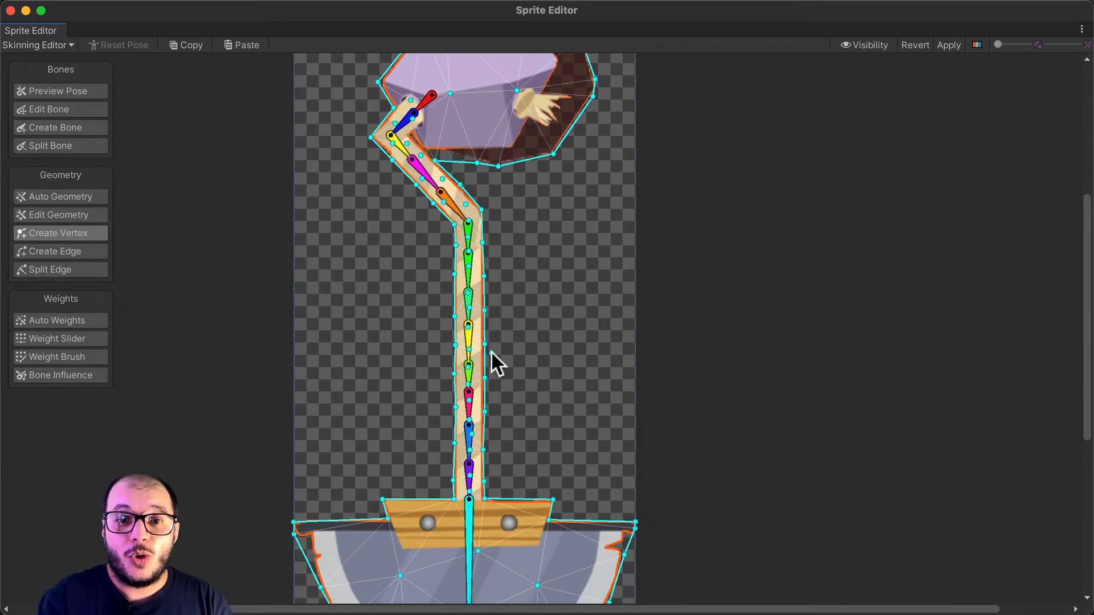
{"action": "middle_click_drag", "start_coordinate": [491, 352], "coordinate": [498, 317]}
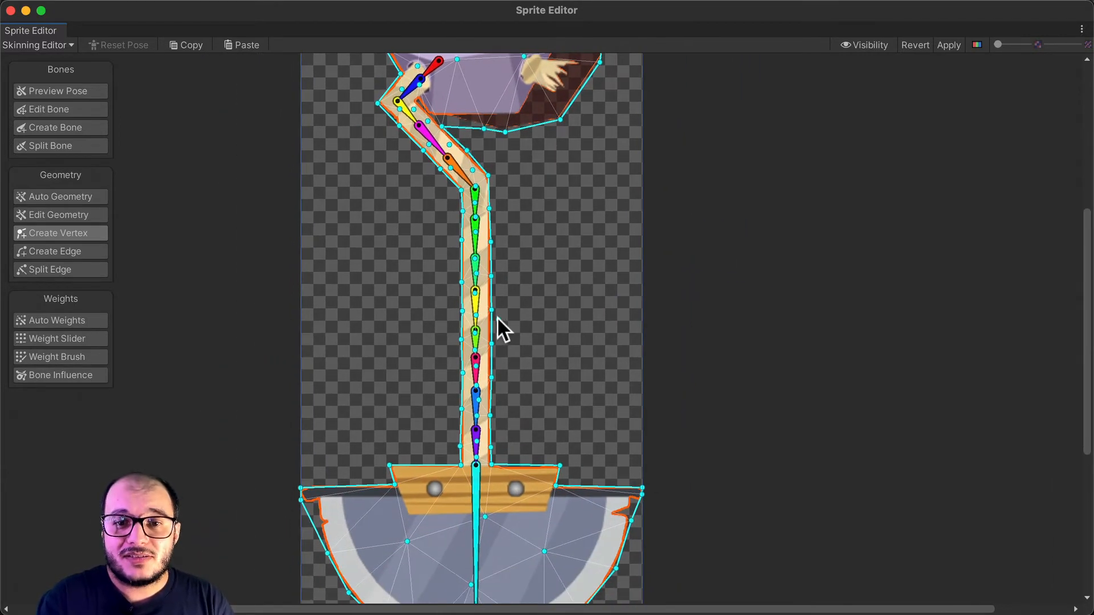
{"action": "left_click", "coordinate": [69, 91]}
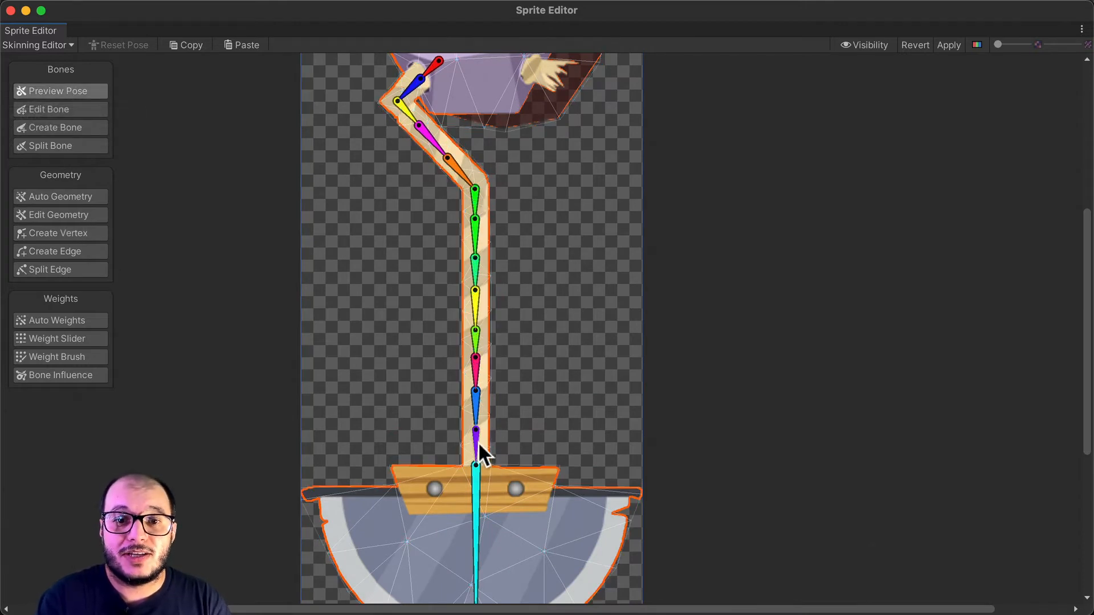
{"action": "left_click_drag", "start_coordinate": [477, 442], "coordinate": [520, 267]}
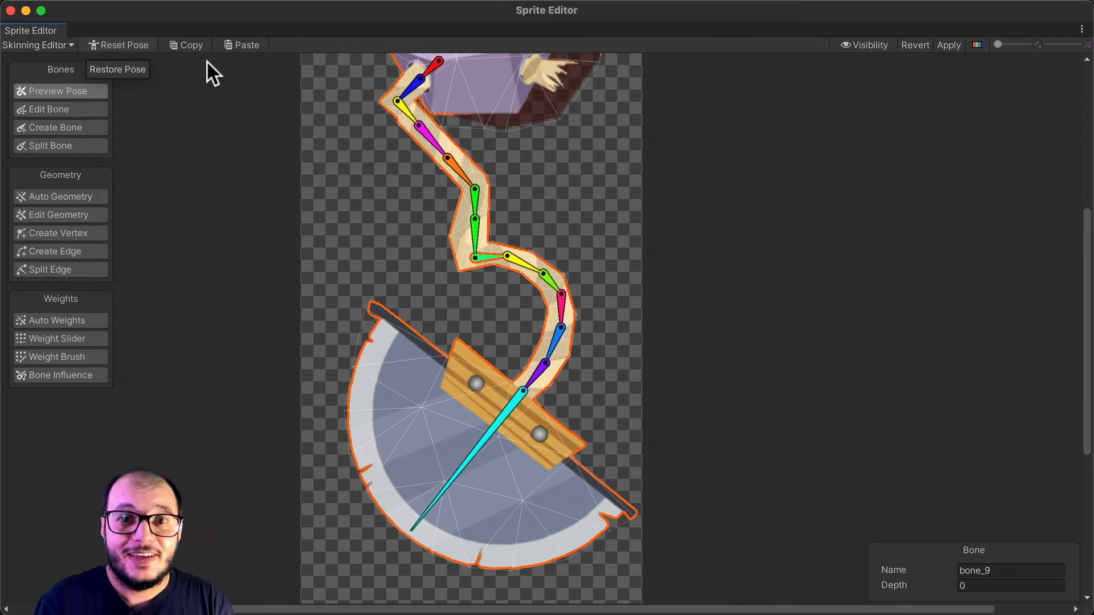
Step: Increase bone_14's weight on the two left-edge vertices at the sharp bend using the Weight Slider
{"action": "left_click", "coordinate": [473, 242]}
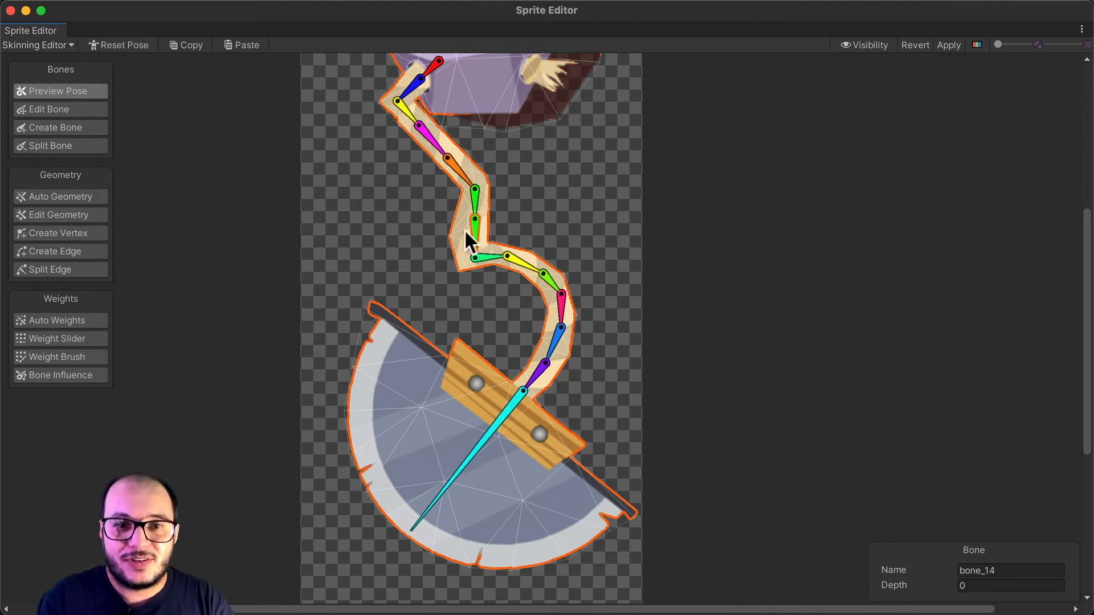
{"action": "left_click", "coordinate": [73, 358]}
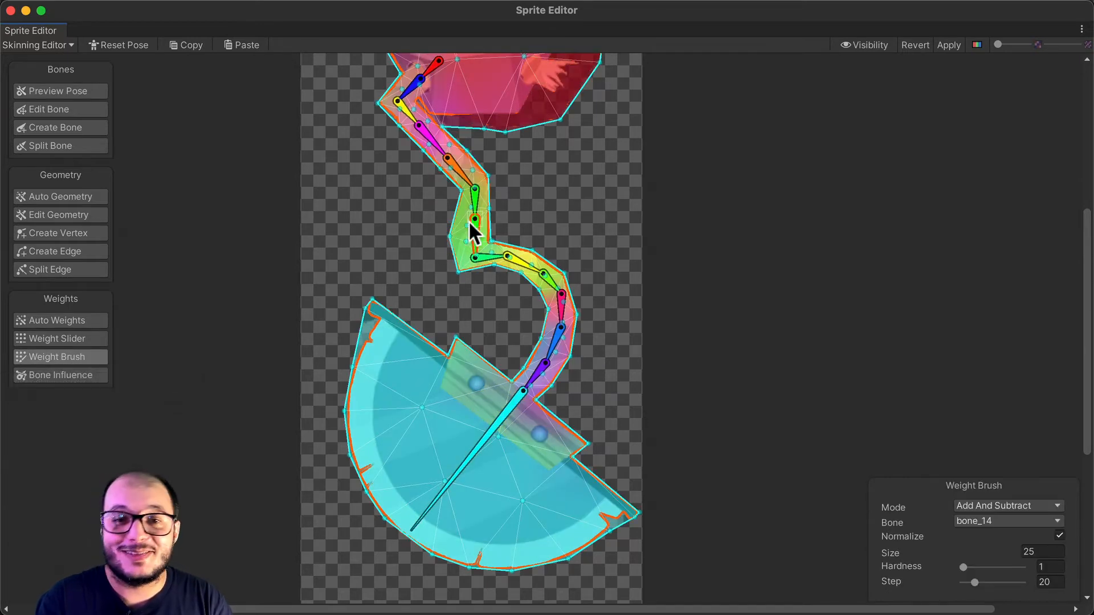
{"action": "left_click", "coordinate": [69, 338]}
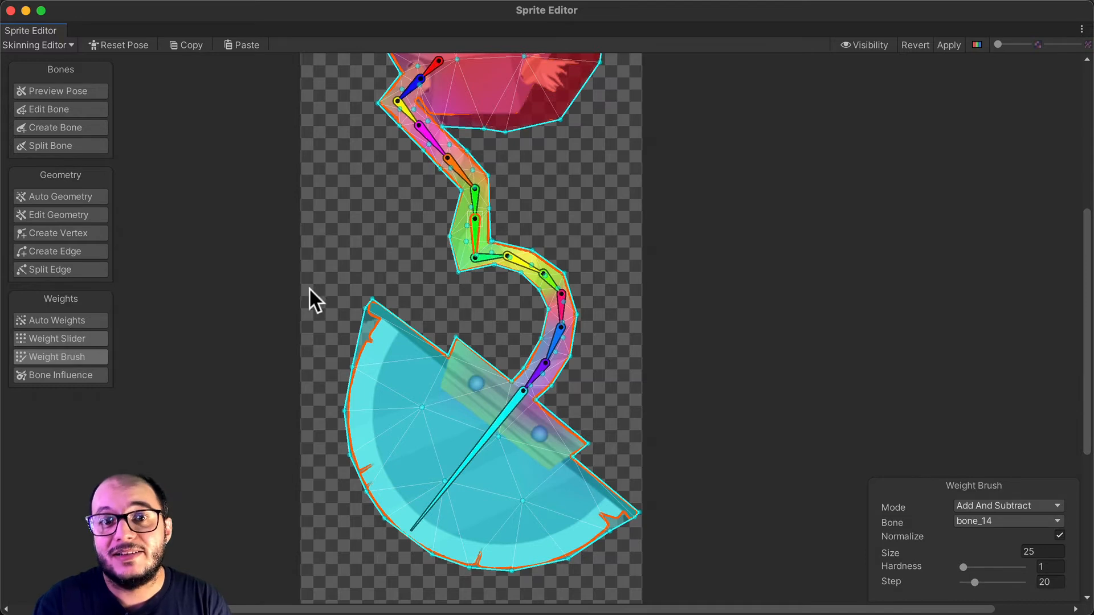
{"action": "left_click_drag", "start_coordinate": [437, 224], "coordinate": [461, 287]}
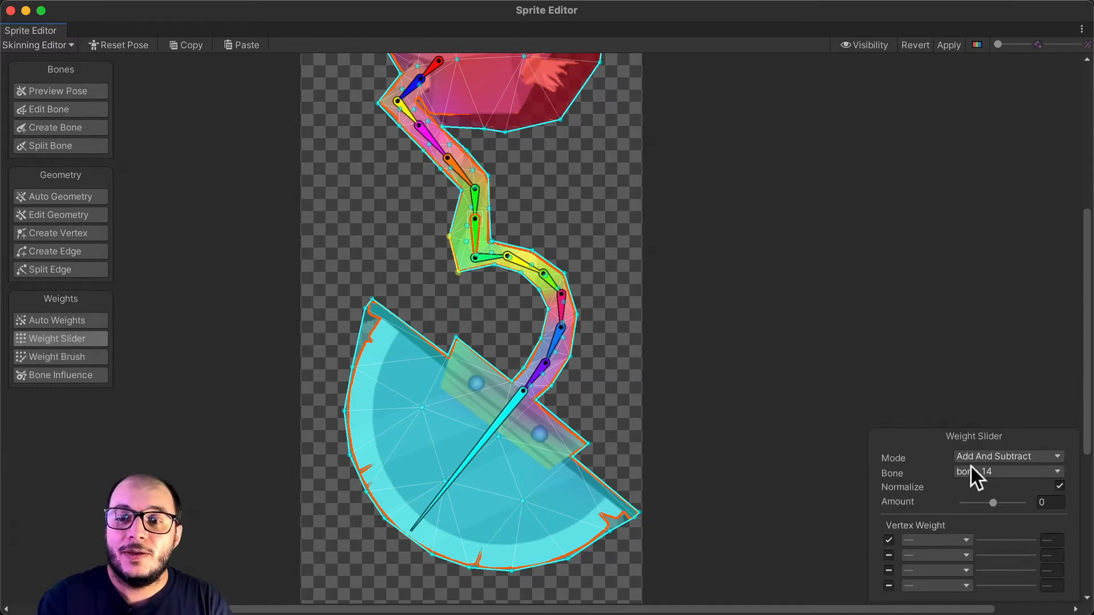
{"action": "left_click_drag", "start_coordinate": [994, 500], "coordinate": [1018, 504]}
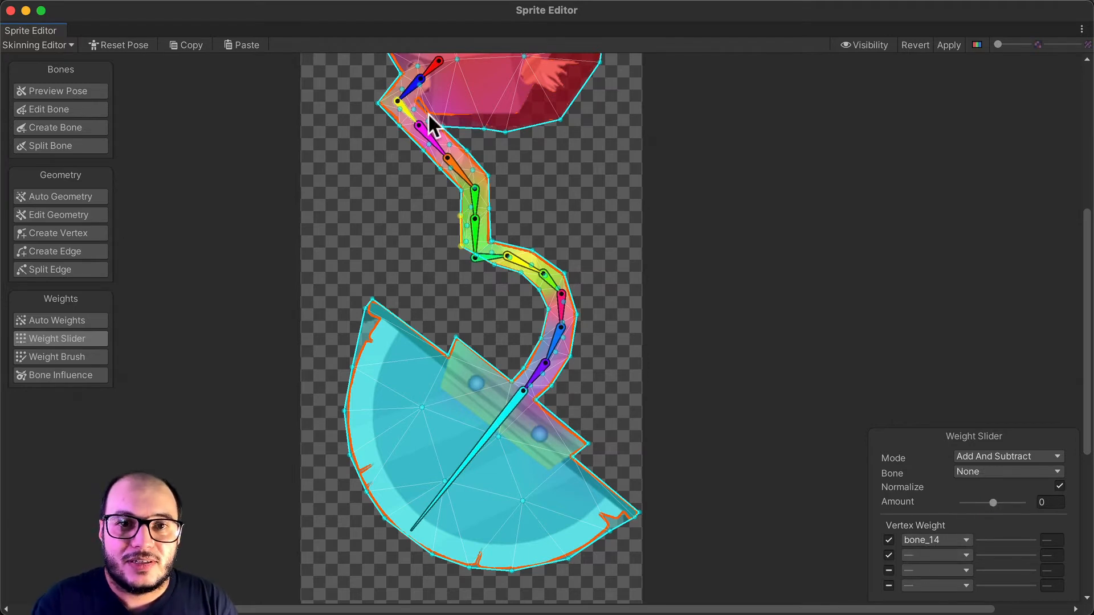
Step: Examine the bone hierarchy, expanding it and comparing the root bone_1 with its child bone_5
{"action": "middle_click_drag", "start_coordinate": [428, 114], "coordinate": [426, 179]}
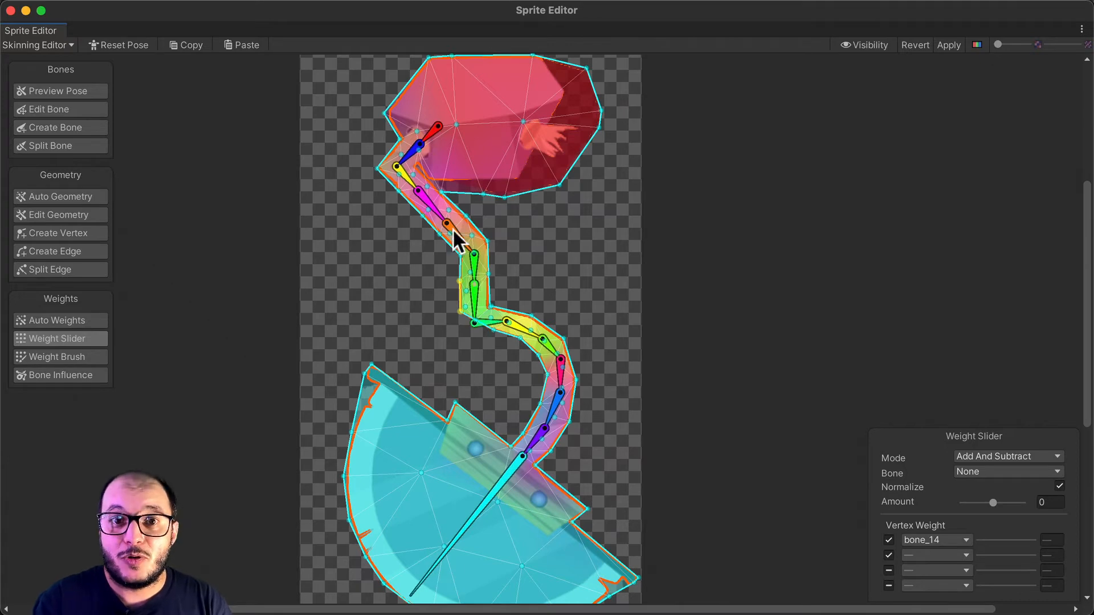
{"action": "left_click", "coordinate": [433, 133]}
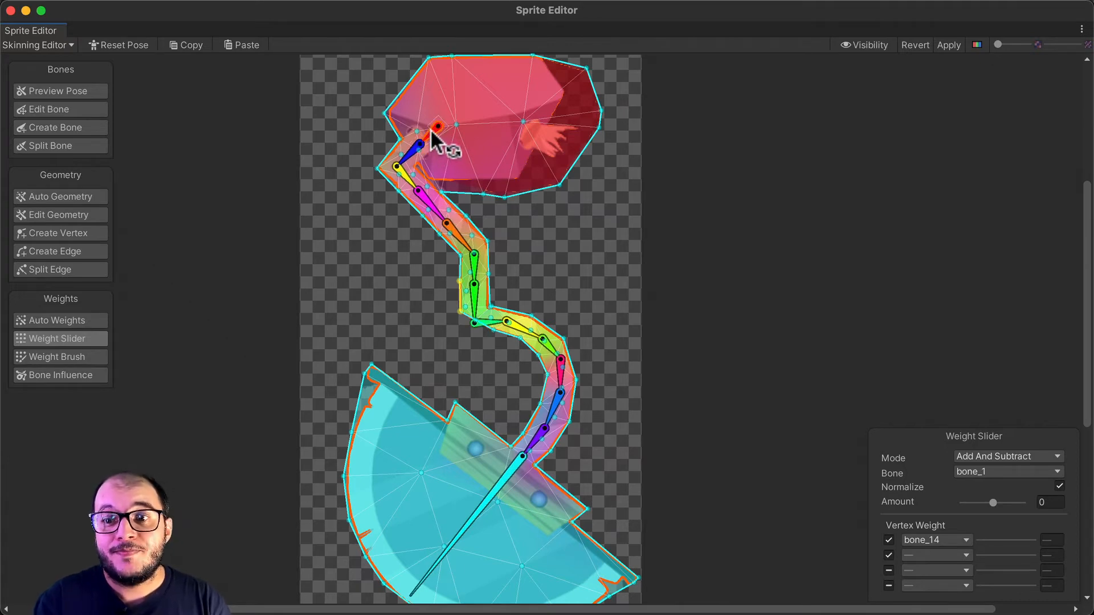
{"action": "left_click", "coordinate": [870, 45]}
{"action": "left_click", "coordinate": [908, 143]}
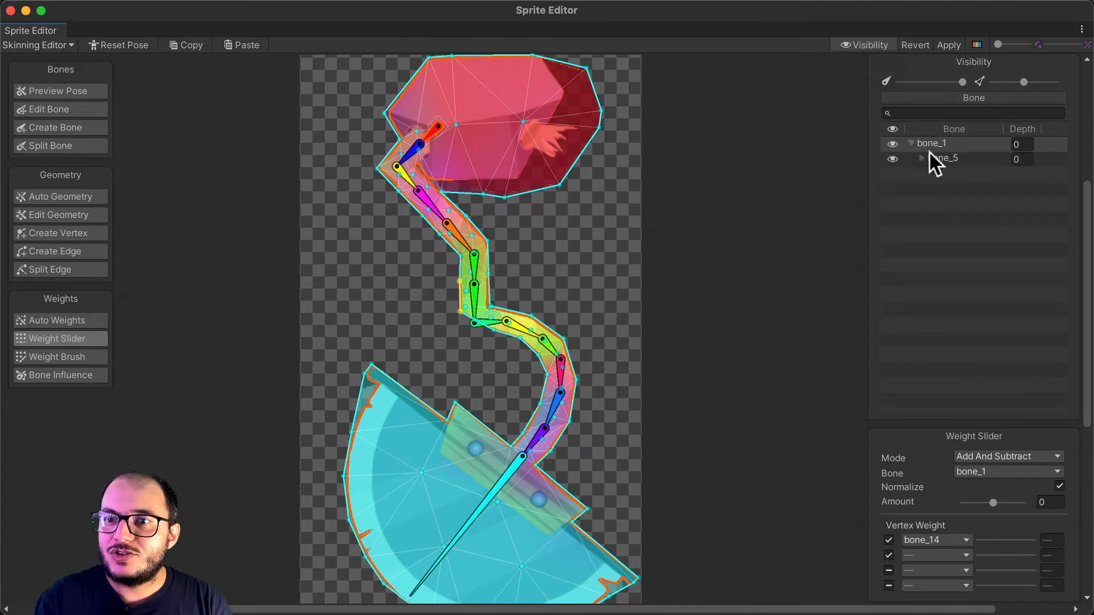
{"action": "left_click", "coordinate": [916, 158]}
{"action": "left_click", "coordinate": [928, 144]}
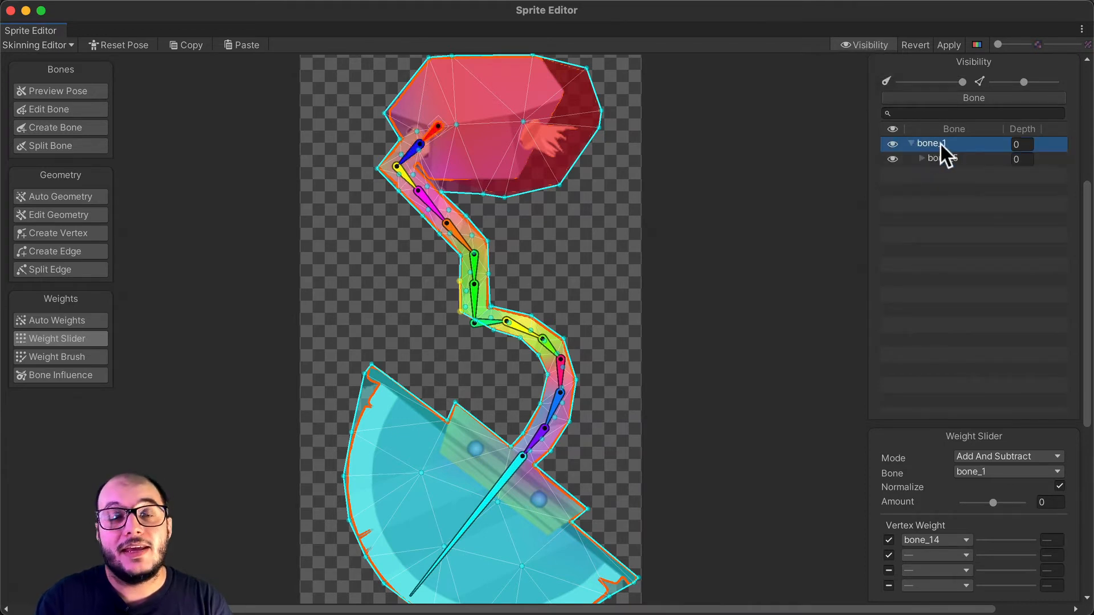
{"action": "left_click", "coordinate": [945, 159]}
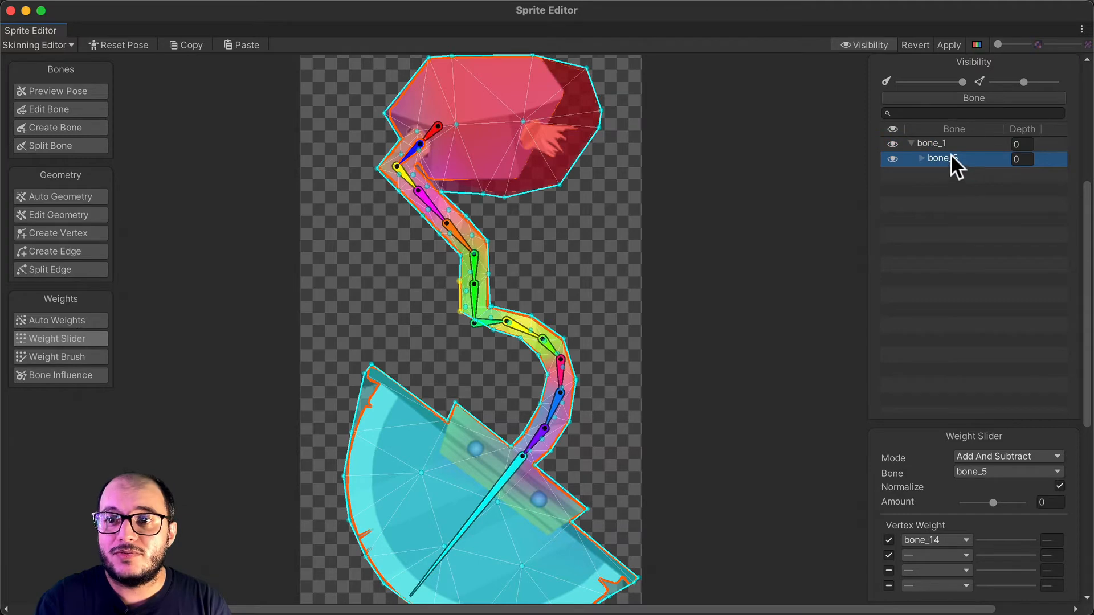
{"action": "left_click", "coordinate": [932, 144]}
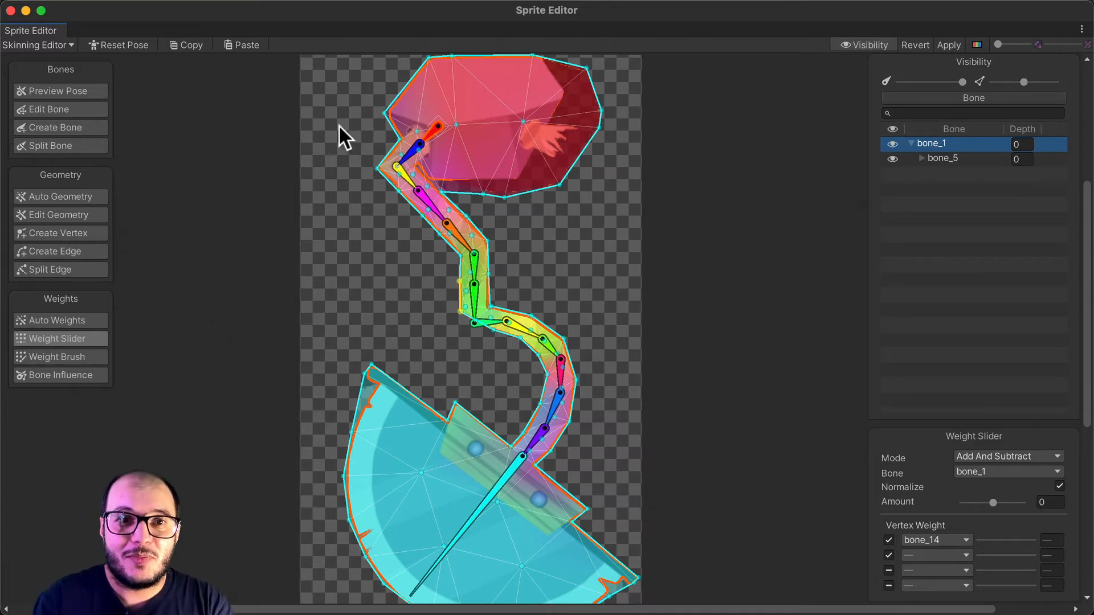
Step: Reset the pose, test rotating the bones from the blade up to bone_7, and restore the original pose
{"action": "left_click", "coordinate": [114, 45]}
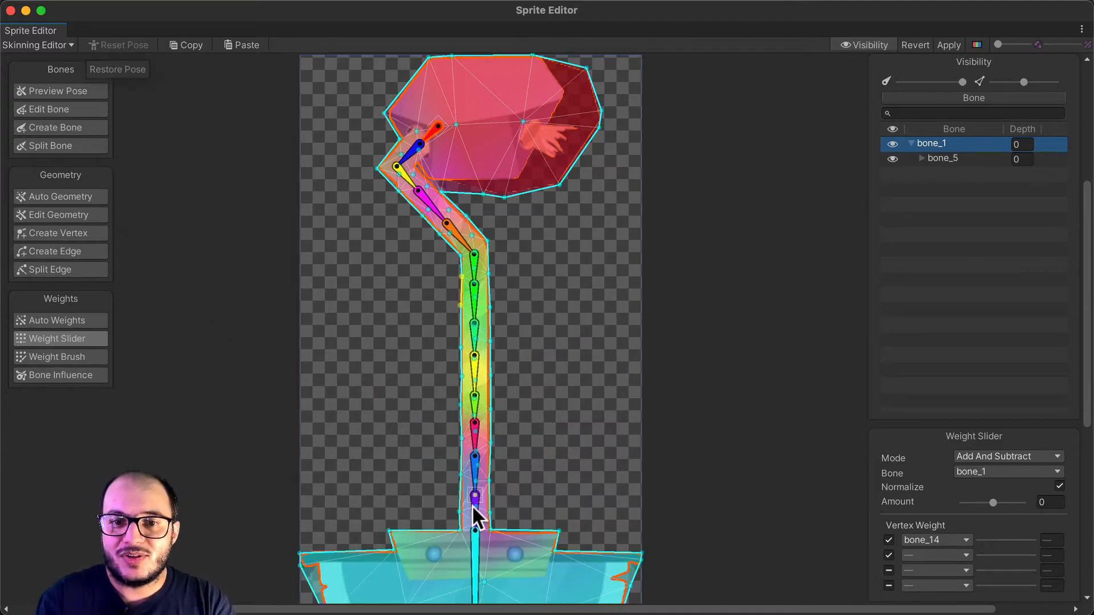
{"action": "left_click_drag", "start_coordinate": [475, 536], "coordinate": [483, 480]}
{"action": "left_click_drag", "start_coordinate": [478, 443], "coordinate": [475, 440]}
{"action": "mouse_move", "coordinate": [475, 397]}
{"action": "left_mouse_down"}
{"action": "mouse_move", "coordinate": [486, 397]}
{"action": "mouse_move", "coordinate": [474, 400]}
{"action": "left_mouse_up"}
{"action": "left_click_drag", "start_coordinate": [474, 310], "coordinate": [453, 265]}
{"action": "left_click", "coordinate": [130, 45]}
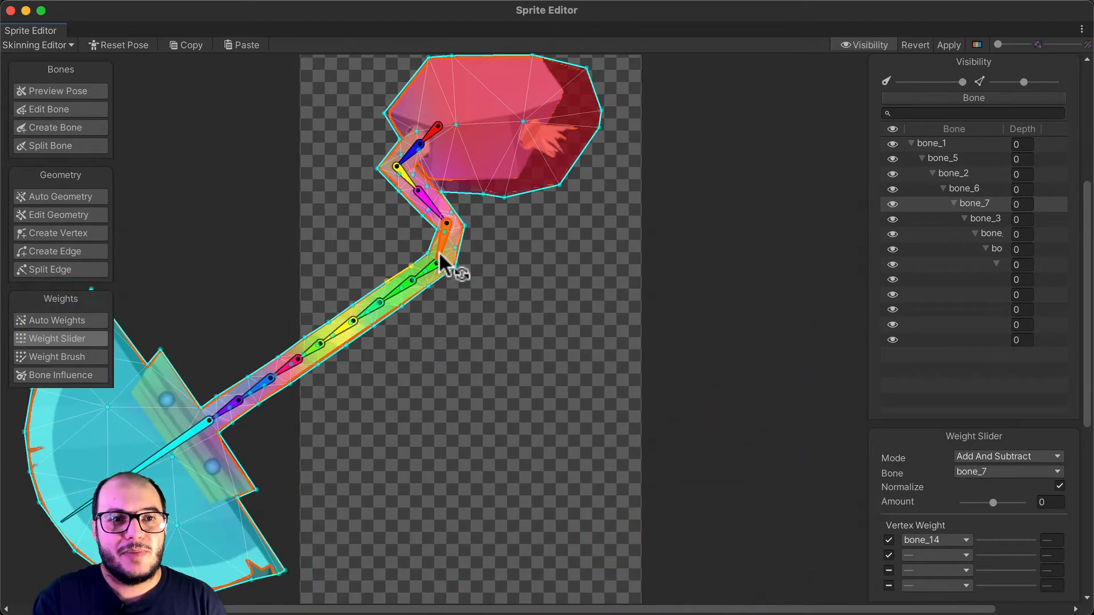
{"action": "left_click", "coordinate": [129, 44]}
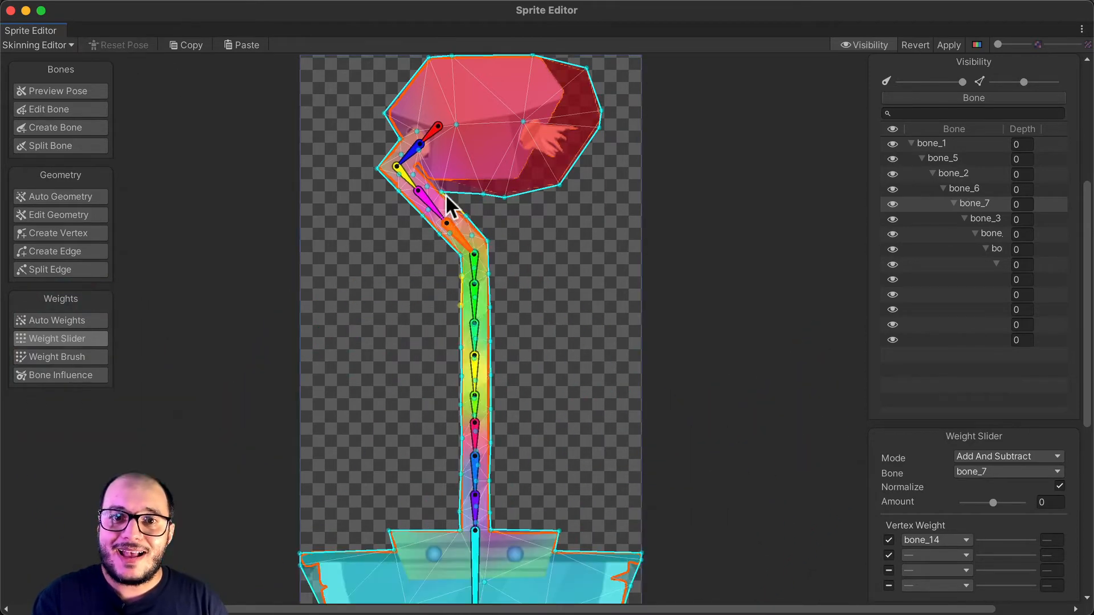
Step: Test the arm's deformation by swinging it from bone_6, and reset the pose
{"action": "left_click_drag", "start_coordinate": [435, 215], "coordinate": [414, 225]}
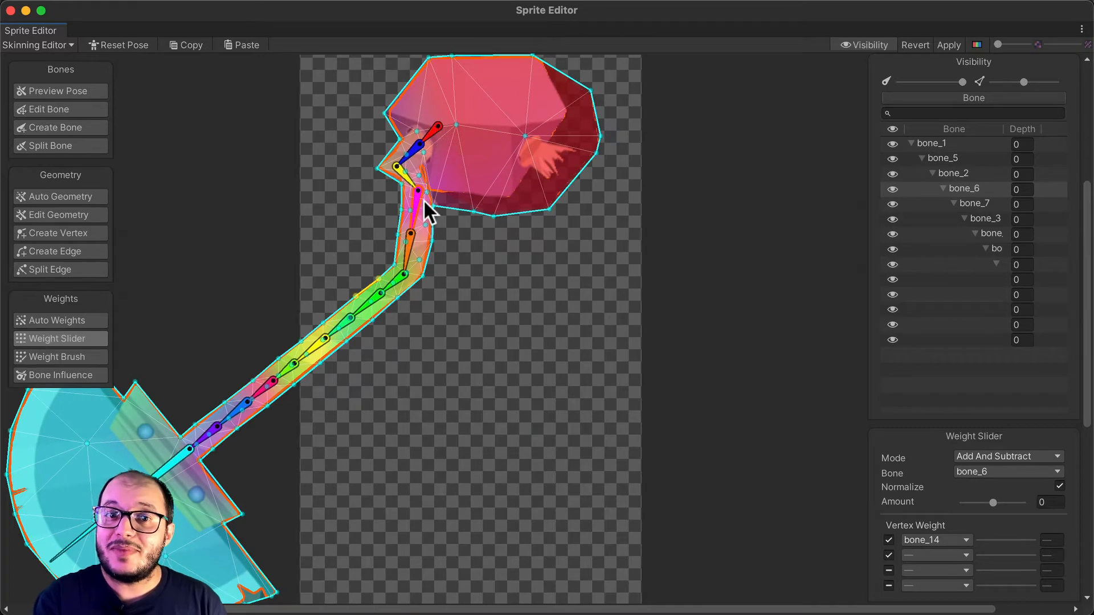
{"action": "mouse_move", "coordinate": [420, 211]}
{"action": "left_mouse_down"}
{"action": "mouse_move", "coordinate": [435, 220]}
{"action": "mouse_move", "coordinate": [434, 209]}
{"action": "left_mouse_up"}
{"action": "left_click", "coordinate": [119, 45]}
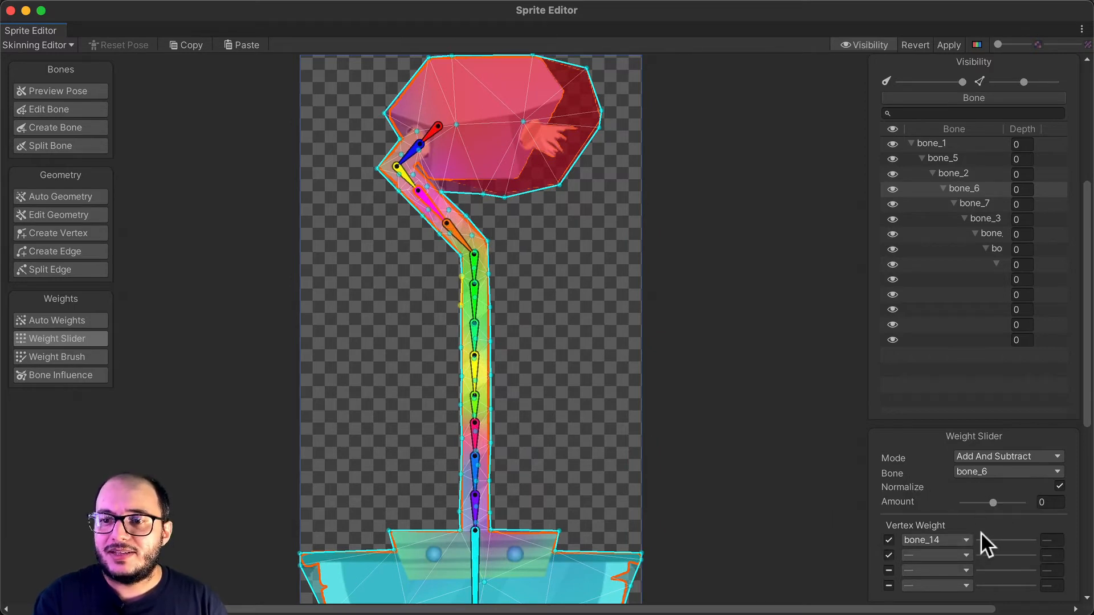
Step: Swing the arm out from bone_6 and try adjusting bone_6's weight on the selected vertices with the Weight Slider
{"action": "mouse_move", "coordinate": [991, 502]}
{"action": "left_mouse_down"}
{"action": "mouse_move", "coordinate": [978, 500]}
{"action": "mouse_move", "coordinate": [1021, 501]}
{"action": "mouse_move", "coordinate": [990, 500]}
{"action": "left_mouse_up"}
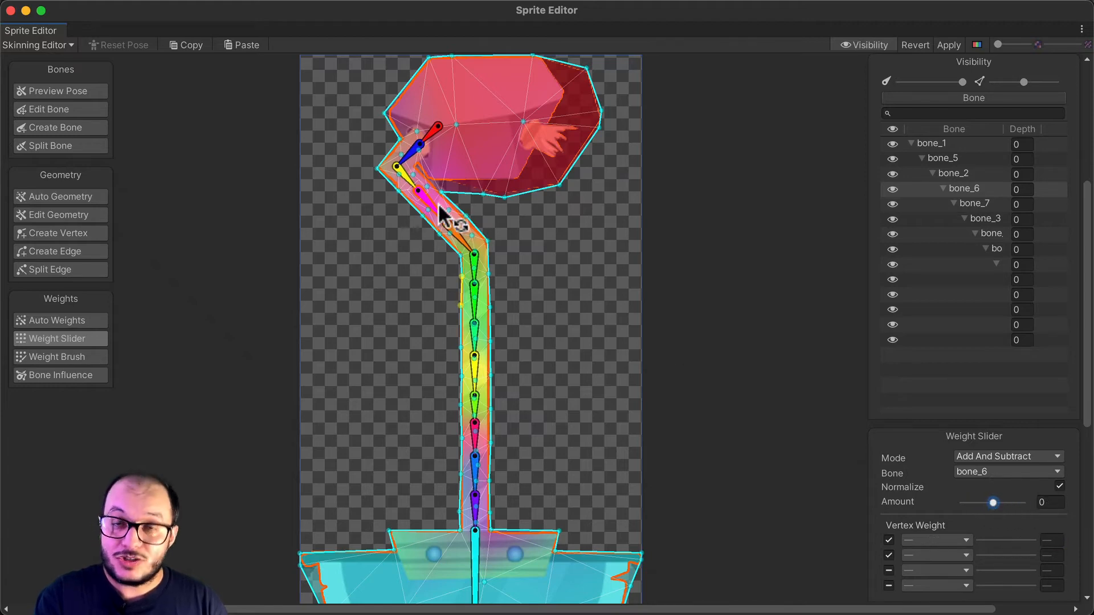
{"action": "left_click_drag", "start_coordinate": [427, 215], "coordinate": [398, 215]}
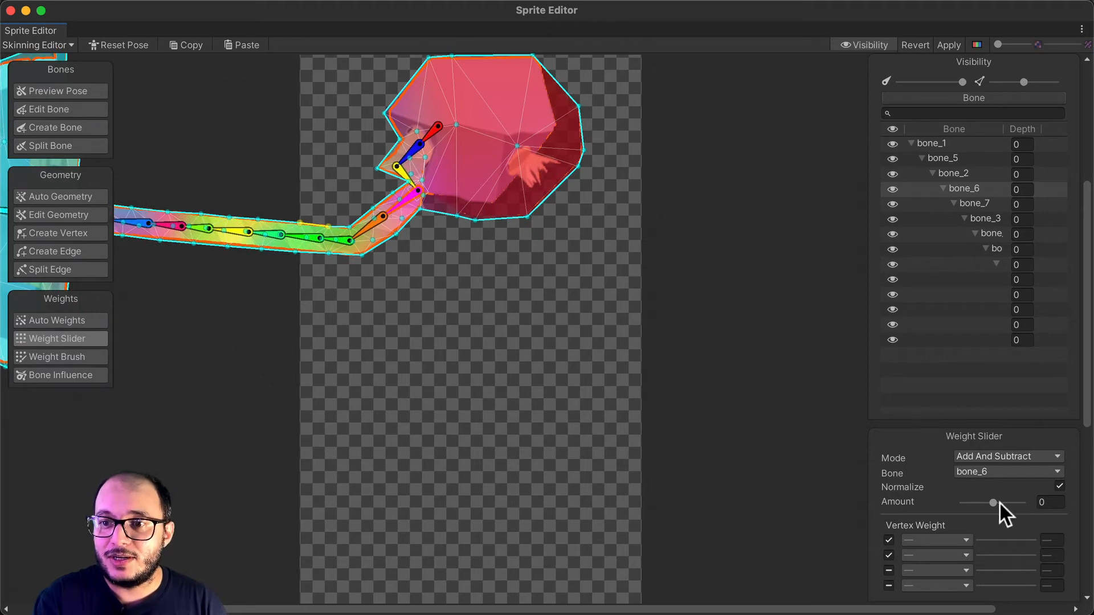
{"action": "mouse_move", "coordinate": [996, 503]}
{"action": "left_mouse_down"}
{"action": "mouse_move", "coordinate": [937, 503]}
{"action": "mouse_move", "coordinate": [977, 503]}
{"action": "left_mouse_up"}
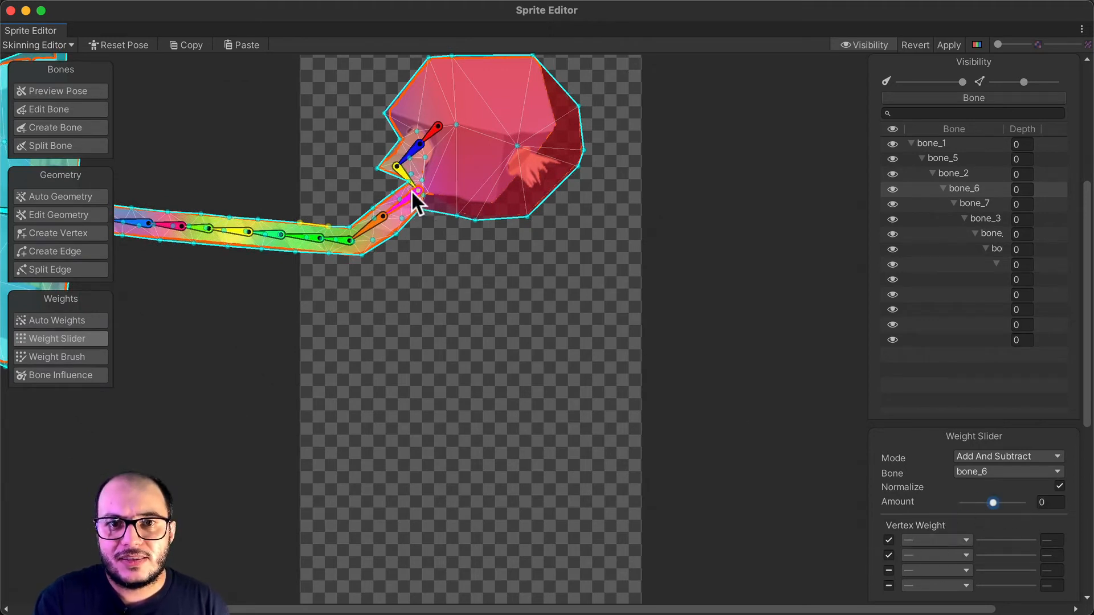
Step: Clear the vertex selection, rotate bone_6 at the rock's lower edge, and reduce its weight across the mesh
{"action": "scroll", "coordinate": [411, 190], "scroll_direction": "up", "scroll_amount": 5}
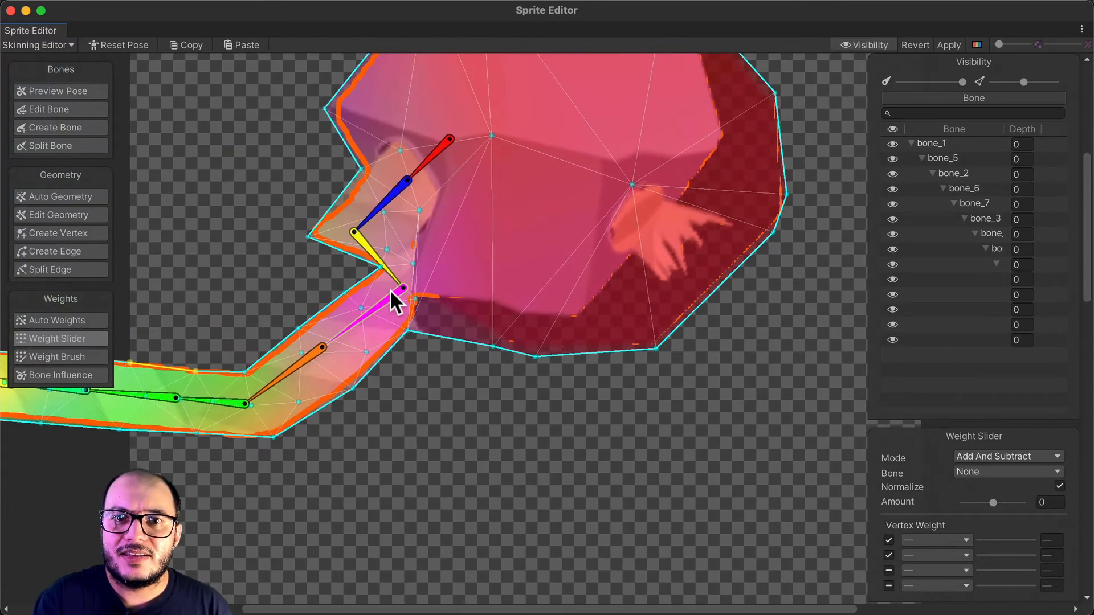
{"action": "middle_click_drag", "start_coordinate": [393, 301], "coordinate": [378, 408]}
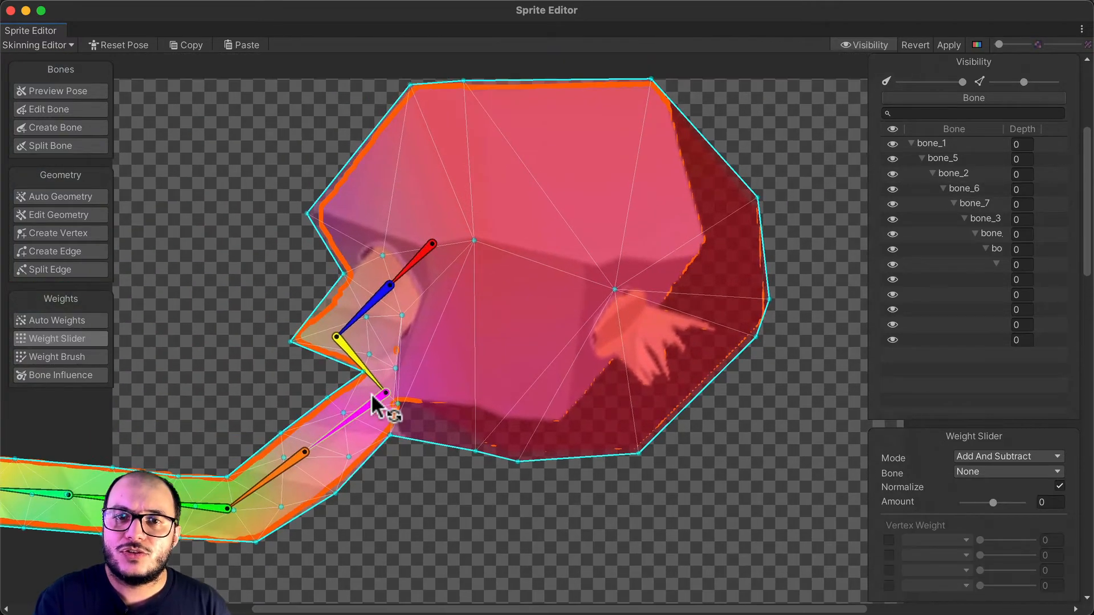
{"action": "left_click_drag", "start_coordinate": [361, 365], "coordinate": [378, 405]}
{"action": "left_click", "coordinate": [375, 403]}
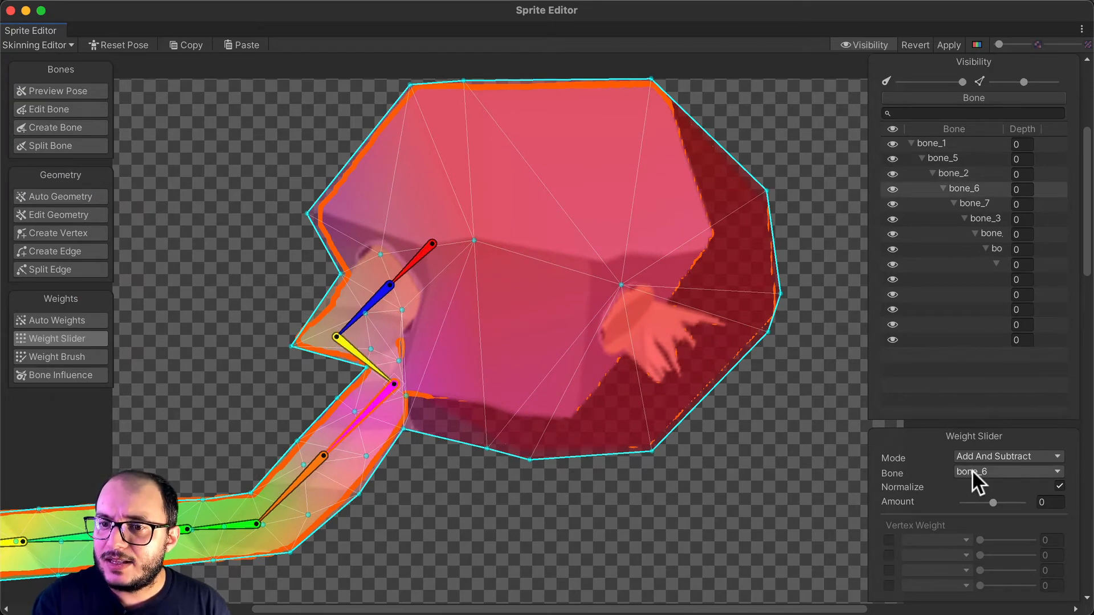
{"action": "mouse_move", "coordinate": [992, 499]}
{"action": "left_mouse_down"}
{"action": "mouse_move", "coordinate": [955, 499]}
{"action": "mouse_move", "coordinate": [980, 502]}
{"action": "left_mouse_up"}
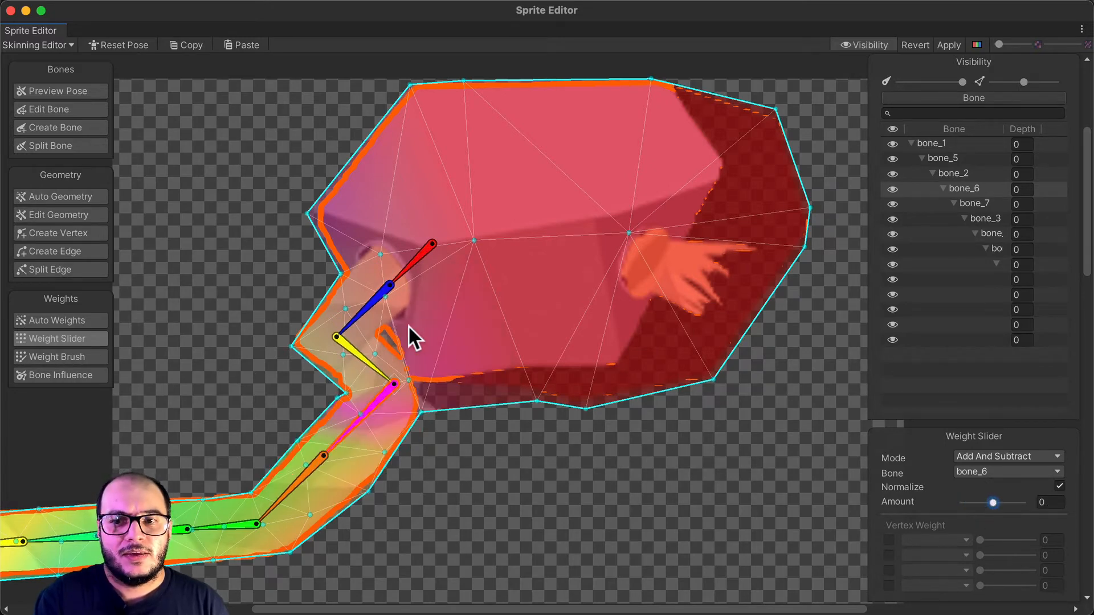
Step: Lower bone_6's weight once more over the whole mesh using the Weight Slider amount, without any vertices selected
{"action": "left_click", "coordinate": [992, 473]}
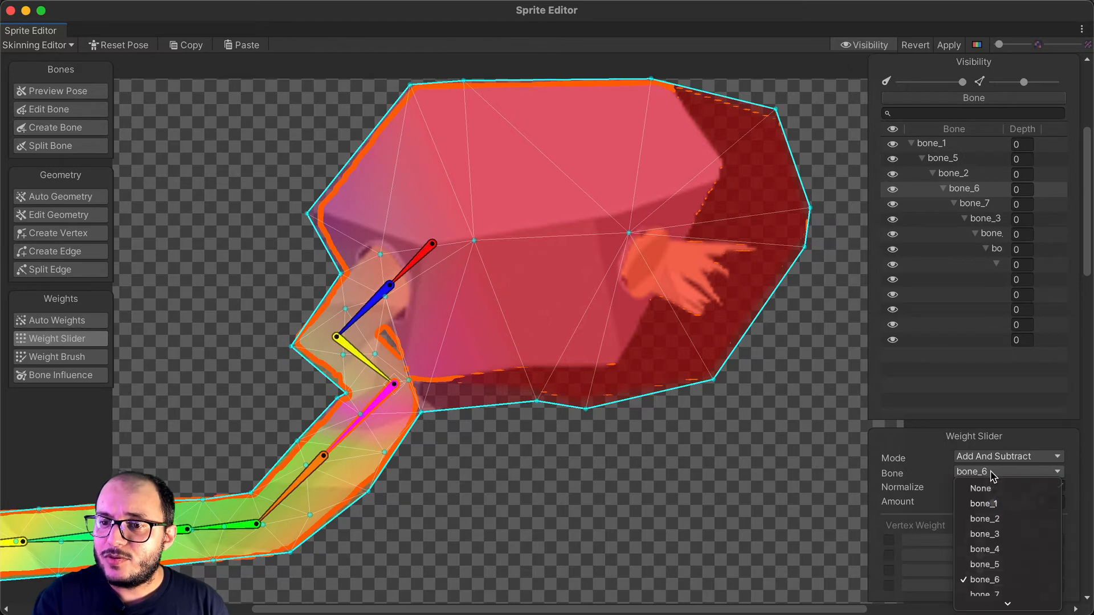
{"action": "left_click", "coordinate": [992, 477]}
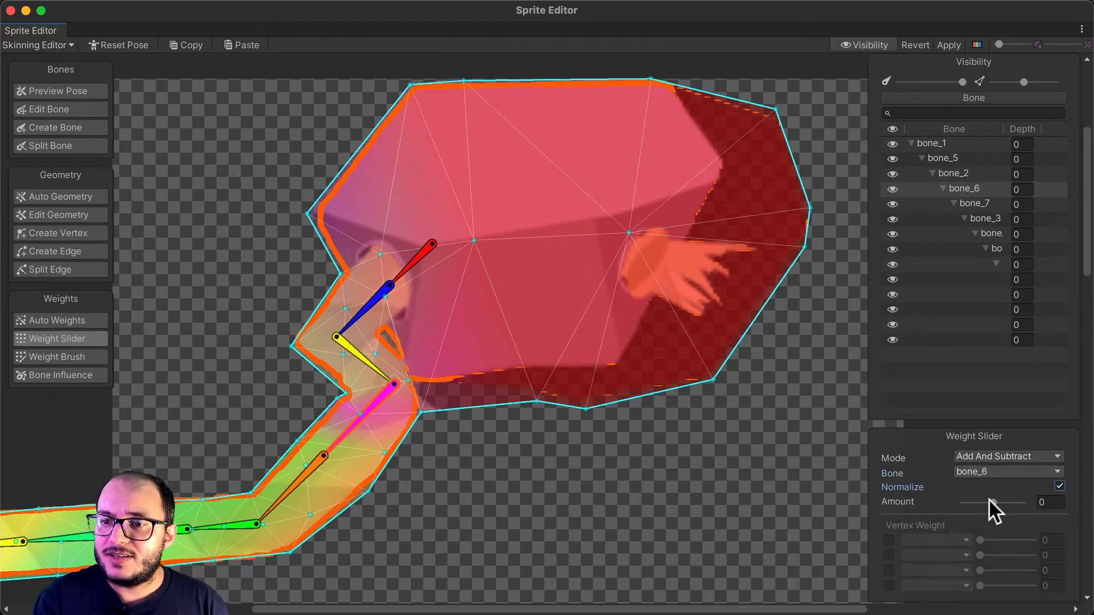
{"action": "mouse_move", "coordinate": [989, 500]}
{"action": "left_mouse_down"}
{"action": "mouse_move", "coordinate": [970, 499]}
{"action": "mouse_move", "coordinate": [980, 501]}
{"action": "left_mouse_up"}
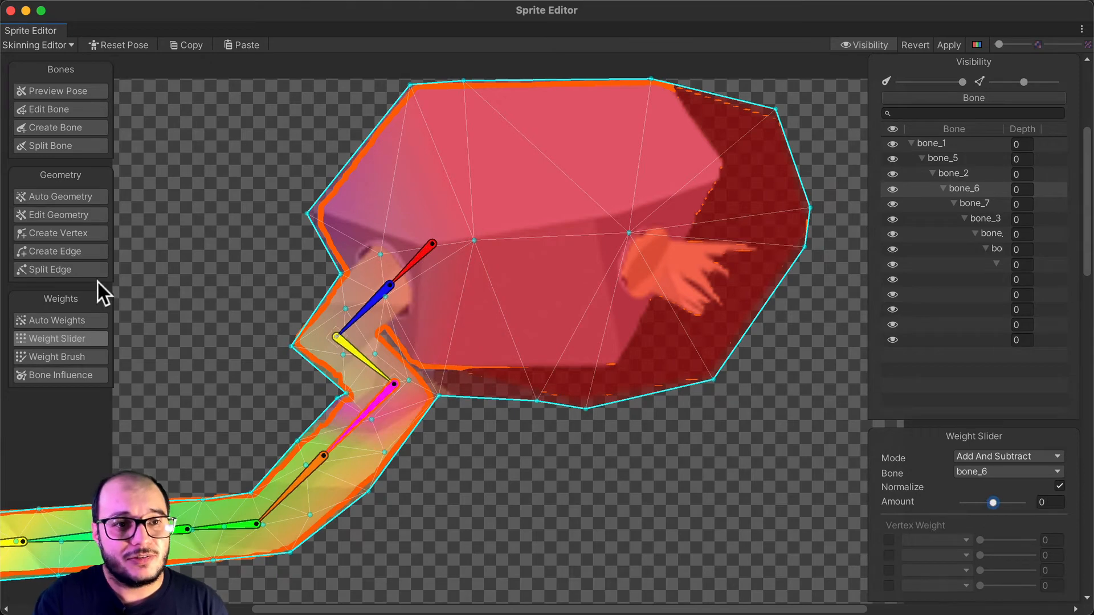
Step: Use the Weight Slider to set bone_1's vertex weight to 0 on the edge running along the rock's underside from the arm
{"action": "left_click", "coordinate": [46, 334]}
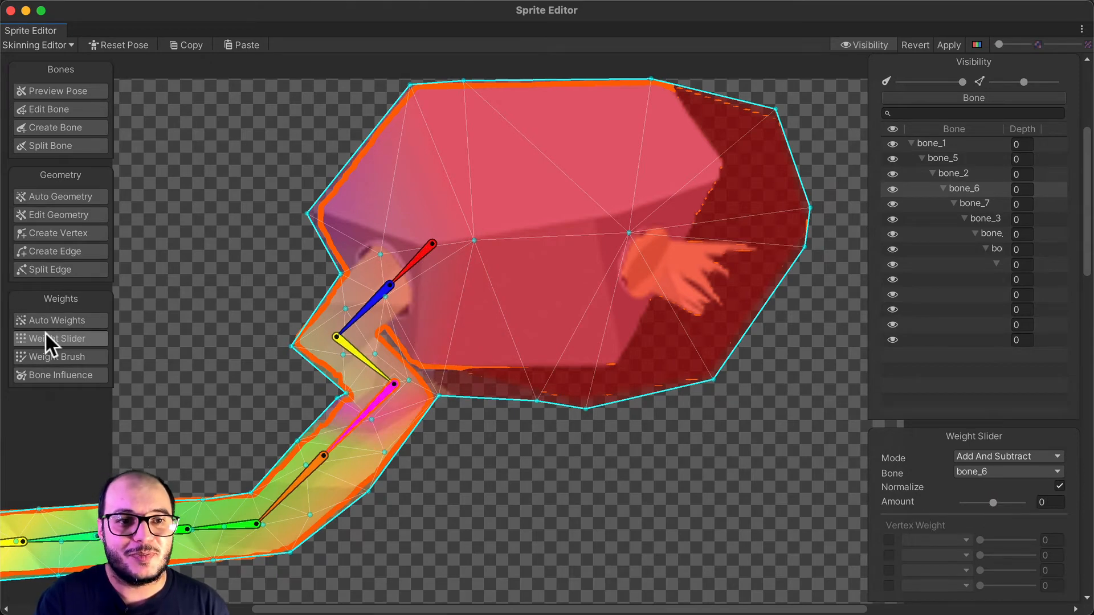
{"action": "left_click", "coordinate": [437, 394]}
{"action": "left_click", "coordinate": [454, 397]}
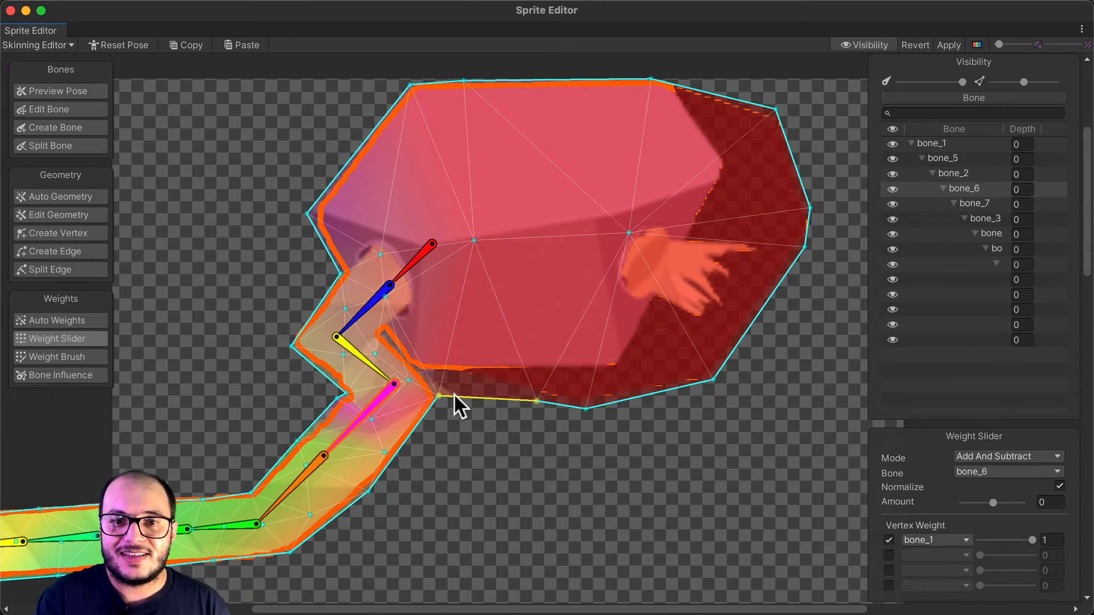
{"action": "left_click_drag", "start_coordinate": [1030, 540], "coordinate": [972, 539]}
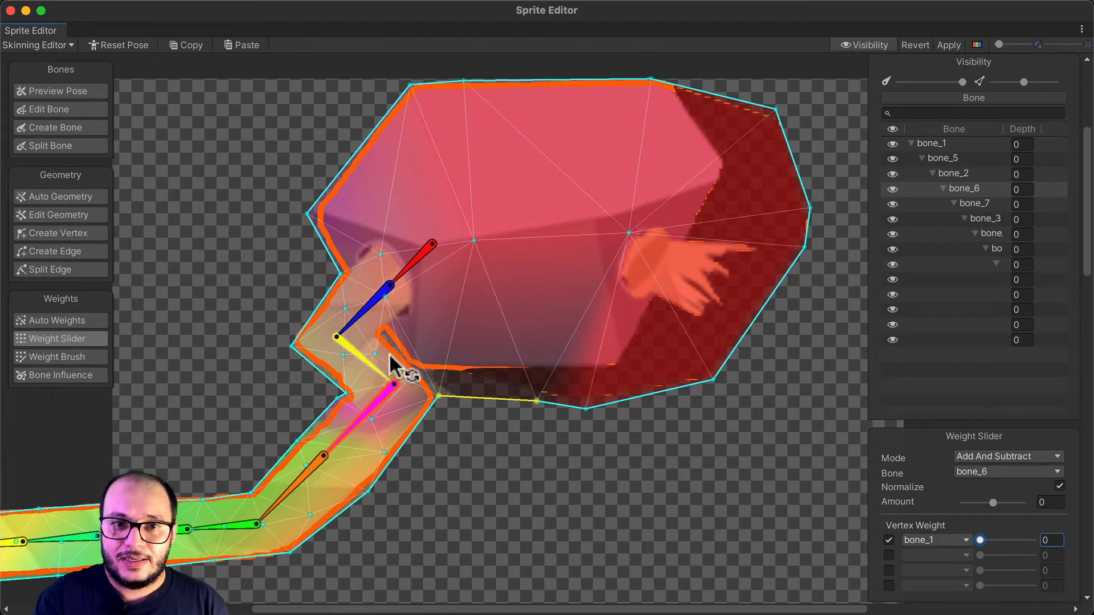
Step: Assign bone_1 to the first weight channel of the arm's outer edge beside bone_5, and disable that channel
{"action": "left_click", "coordinate": [320, 311]}
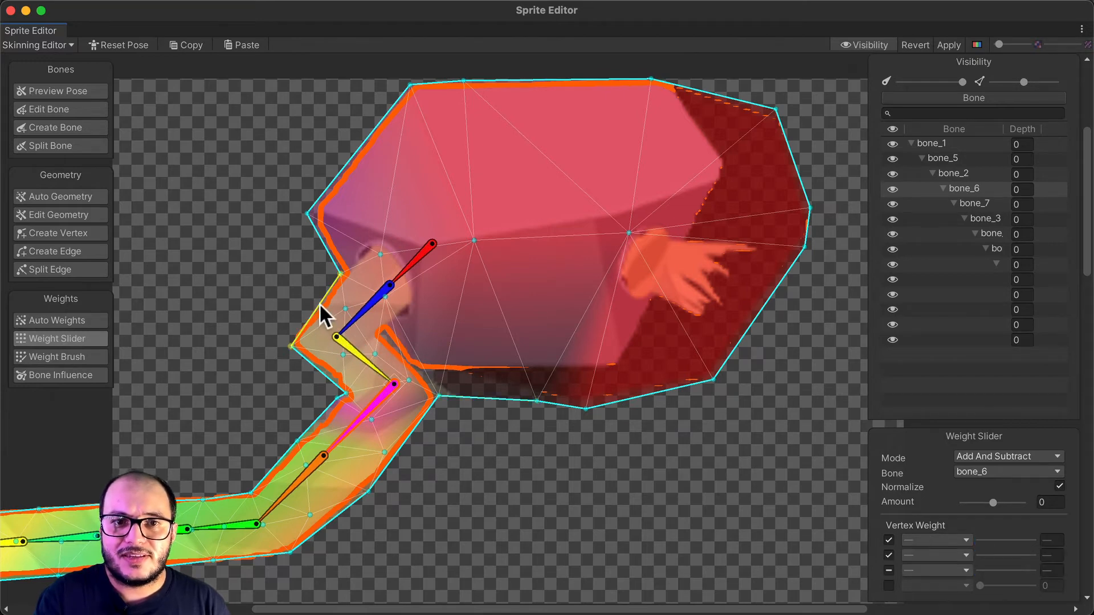
{"action": "left_click", "coordinate": [924, 544]}
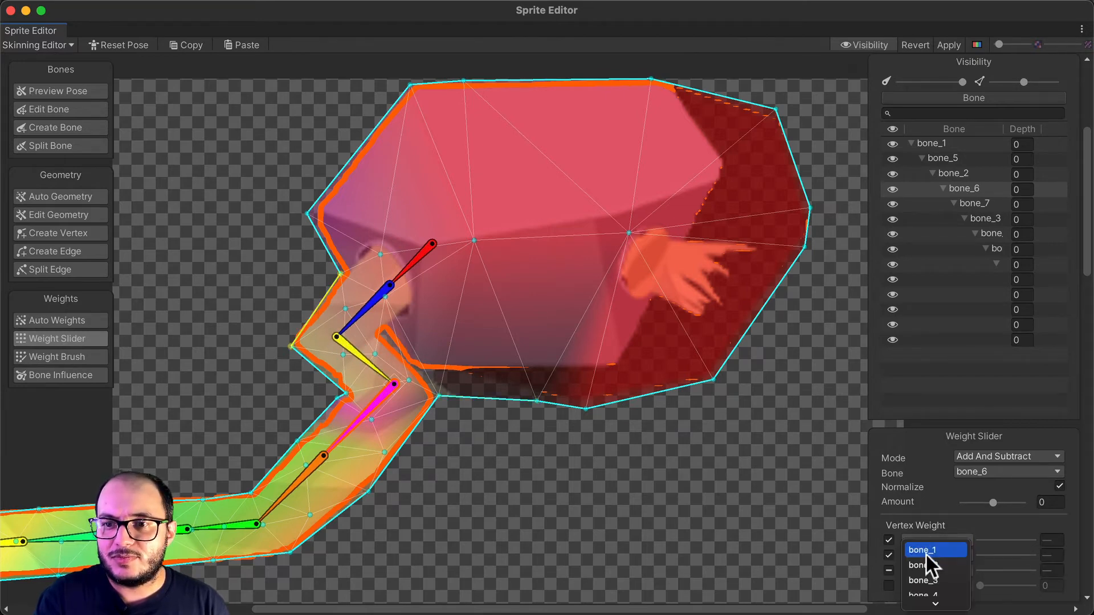
{"action": "left_click", "coordinate": [925, 554]}
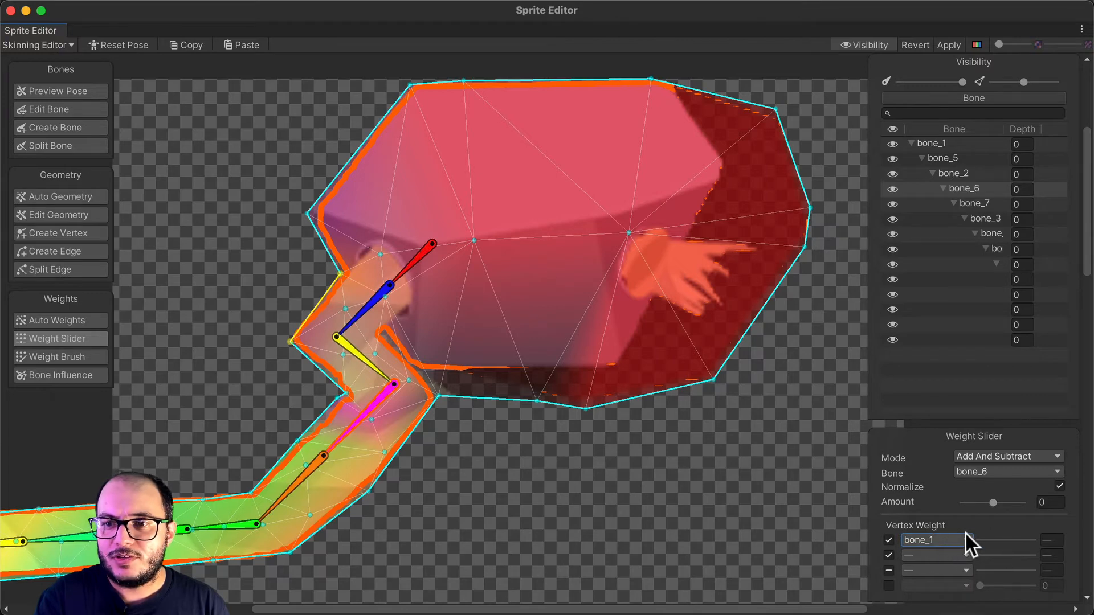
{"action": "left_click", "coordinate": [889, 540]}
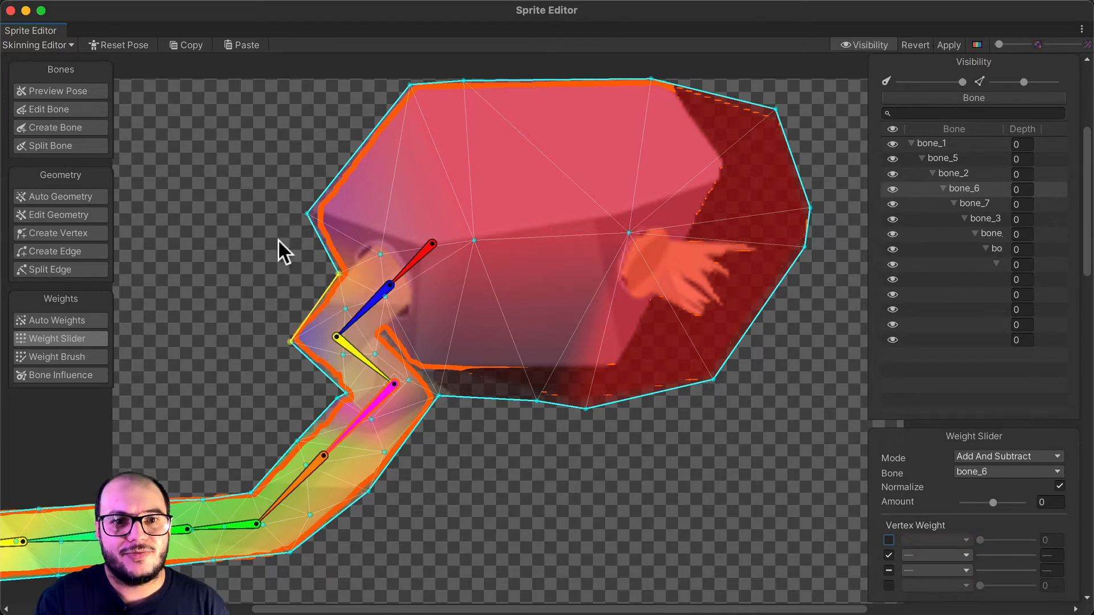
Step: Rotate bone_2 slightly, and remove the bone_1 and bone_2 weights from the vertex in the notch between rock and arm
{"action": "left_click_drag", "start_coordinate": [348, 332], "coordinate": [392, 384]}
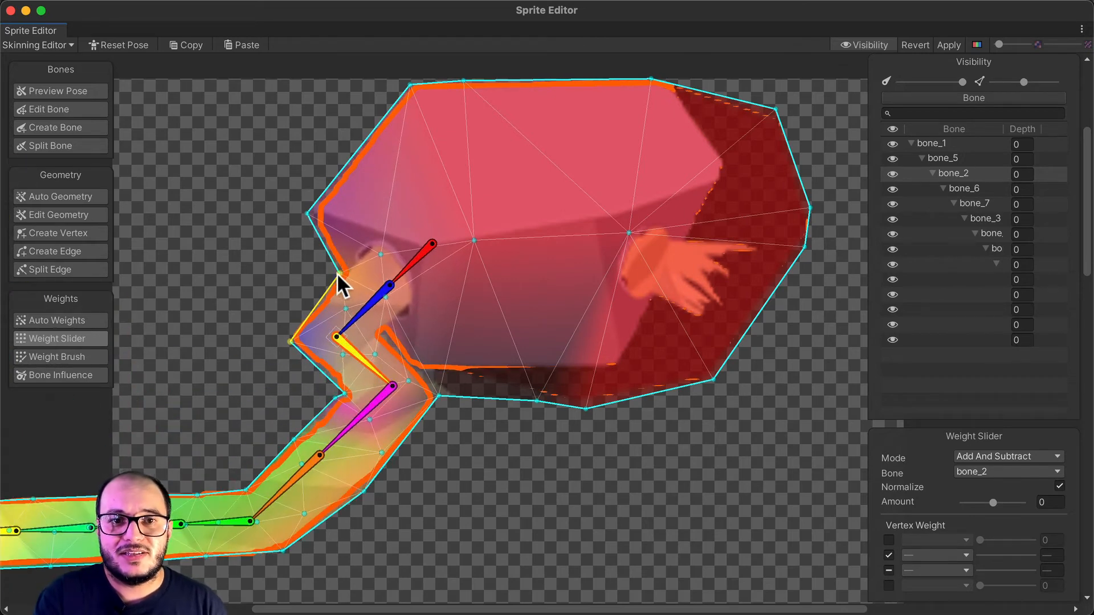
{"action": "left_click", "coordinate": [308, 217]}
{"action": "left_click", "coordinate": [341, 275]}
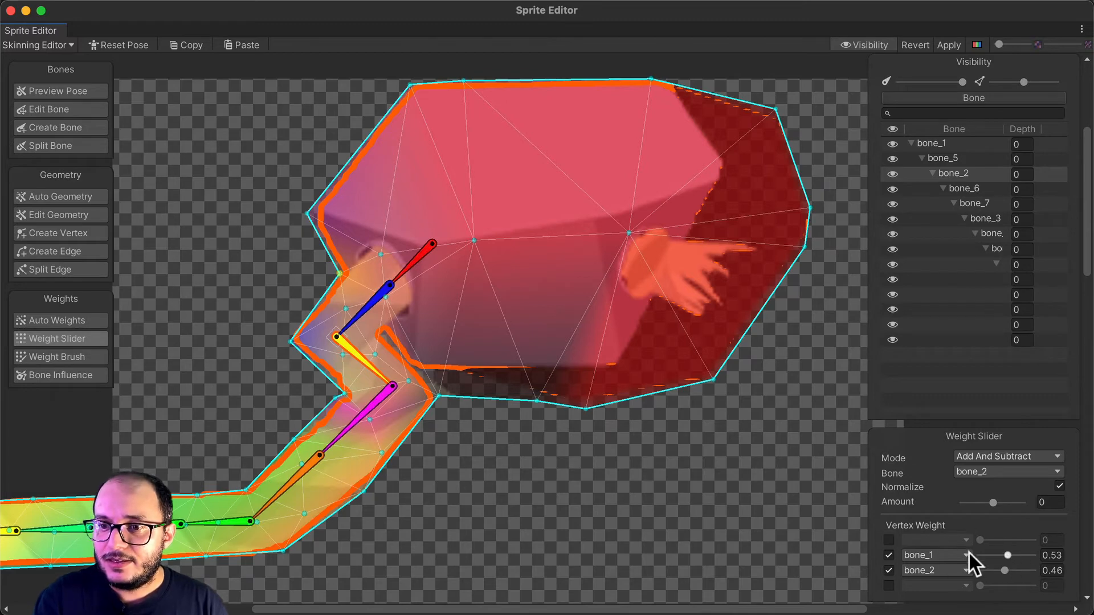
{"action": "left_click", "coordinate": [889, 569]}
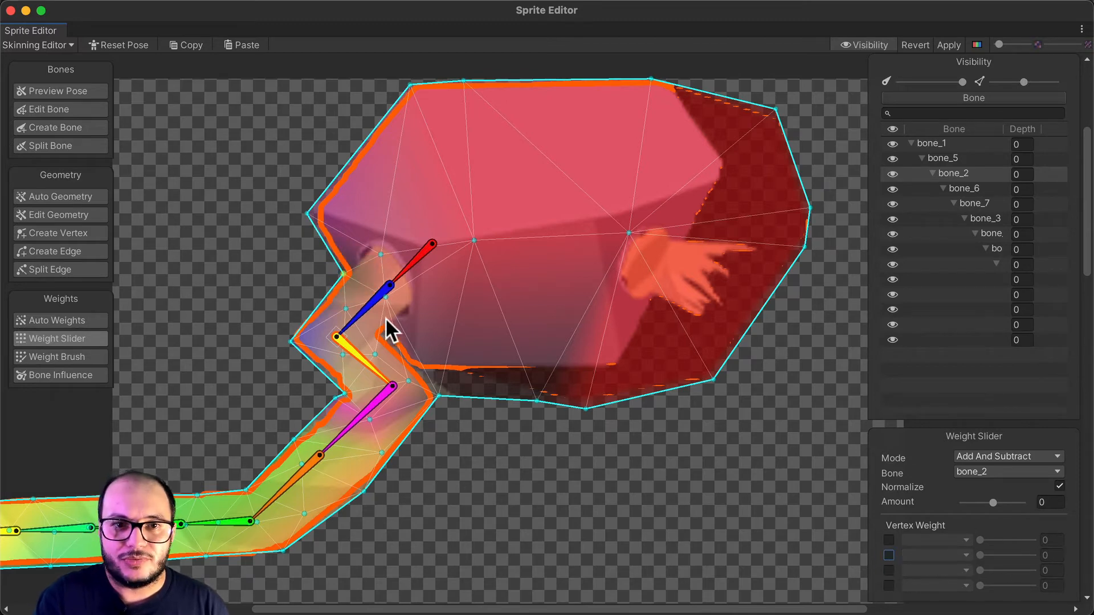
Step: Test the deformation by rotating bone_2 and bone_5 in turn, resetting the pose after each
{"action": "left_click_drag", "start_coordinate": [358, 339], "coordinate": [340, 374]}
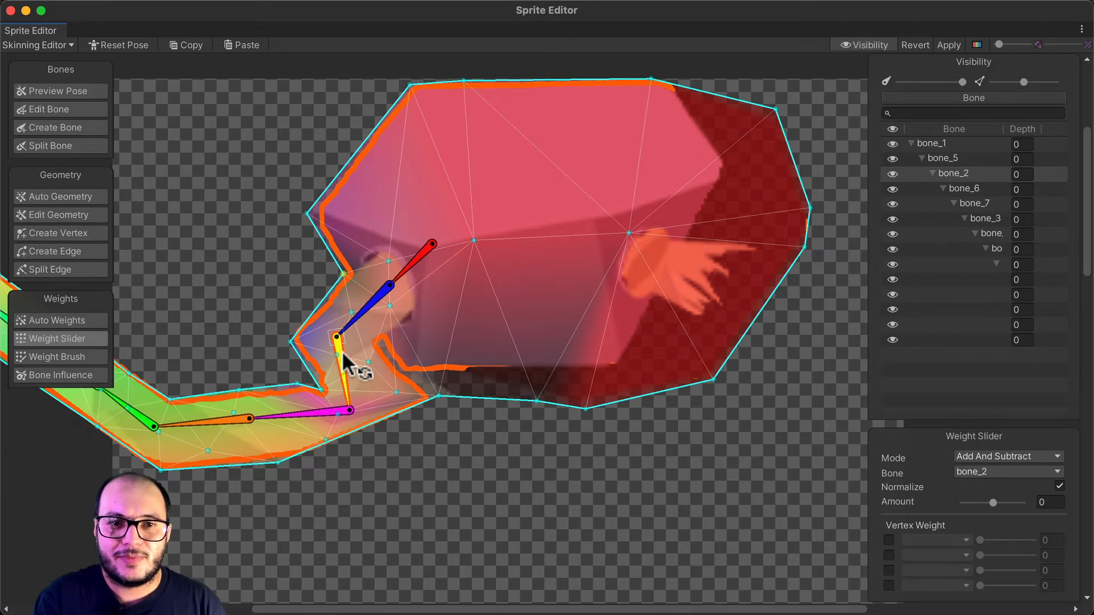
{"action": "left_click", "coordinate": [129, 45]}
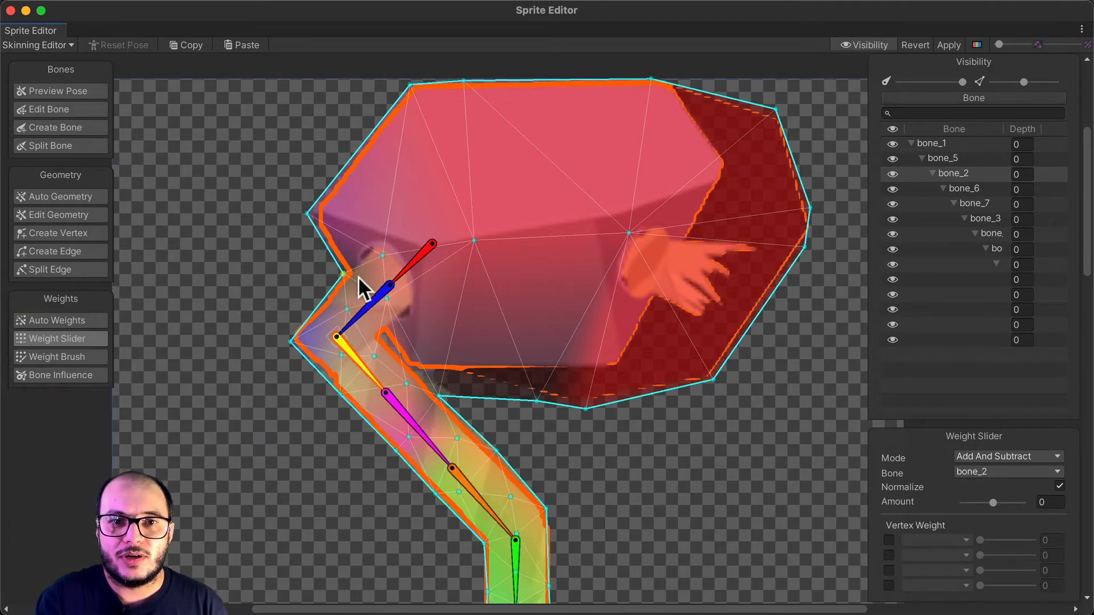
{"action": "mouse_move", "coordinate": [361, 290]}
{"action": "left_mouse_down"}
{"action": "mouse_move", "coordinate": [359, 300]}
{"action": "mouse_move", "coordinate": [337, 279]}
{"action": "mouse_move", "coordinate": [352, 305]}
{"action": "left_mouse_up"}
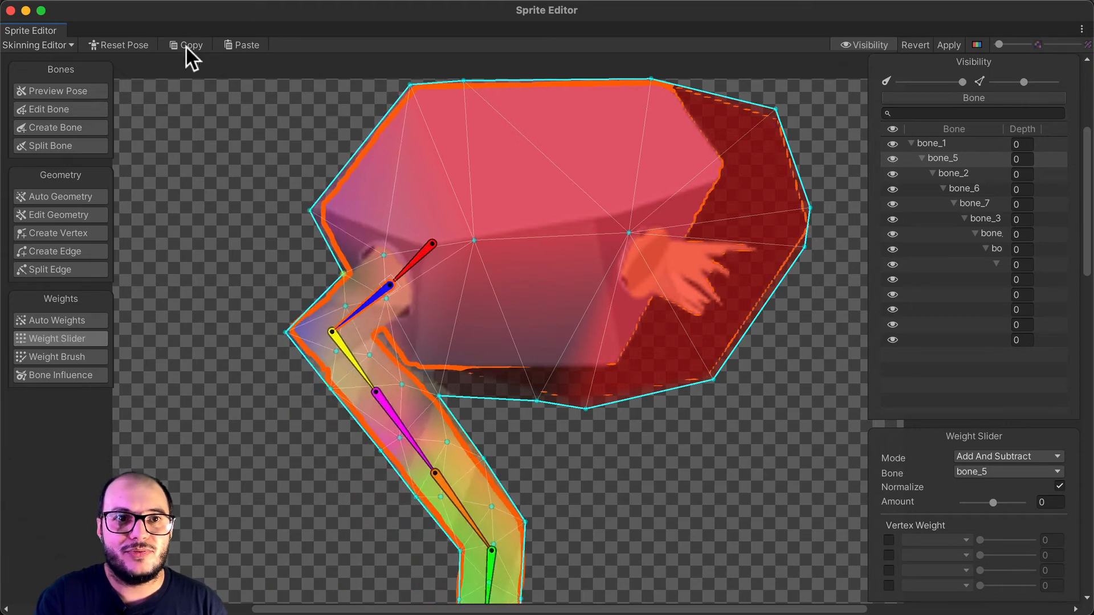
{"action": "left_click", "coordinate": [120, 44]}
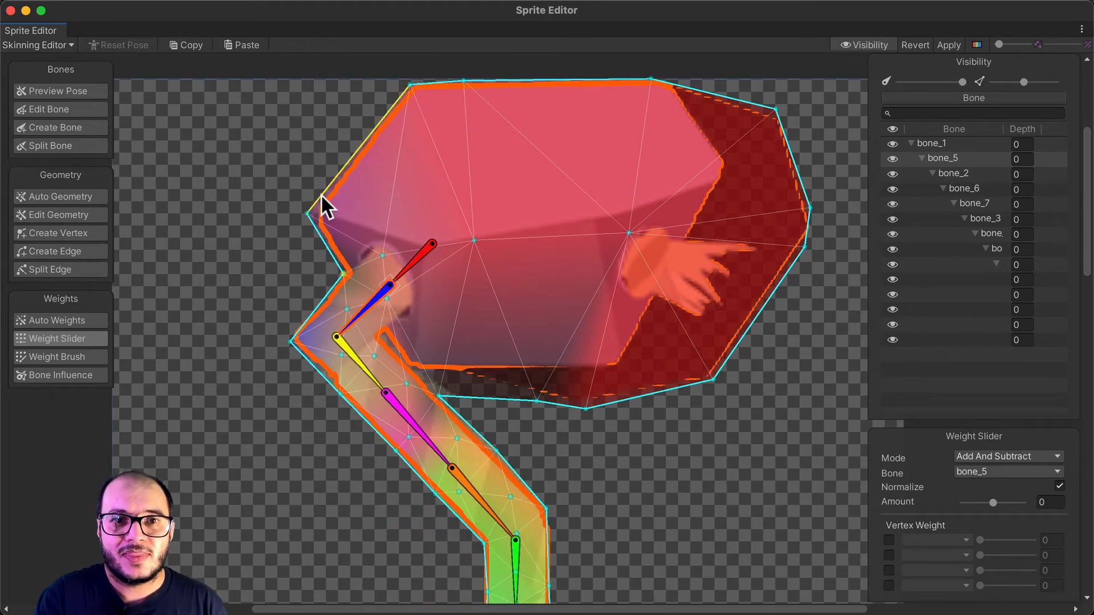
Step: Remove the bone_1 and bone_5 weights from the rock's leftmost corner vertex, then test by swinging bone_5 and reset the pose
{"action": "left_click", "coordinate": [306, 214]}
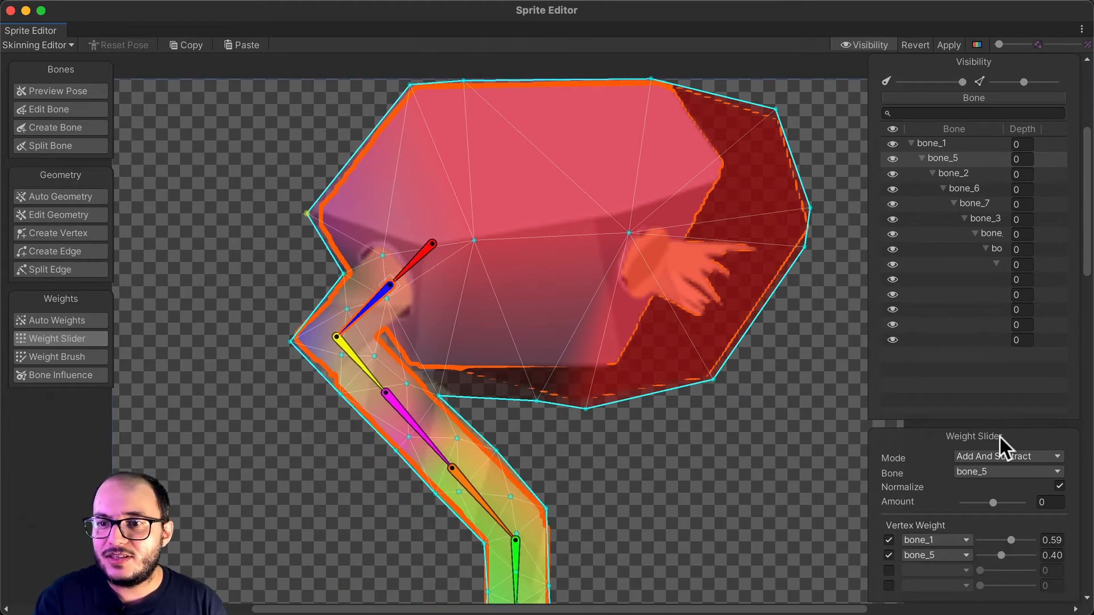
{"action": "left_click", "coordinate": [887, 539]}
{"action": "left_click", "coordinate": [887, 553]}
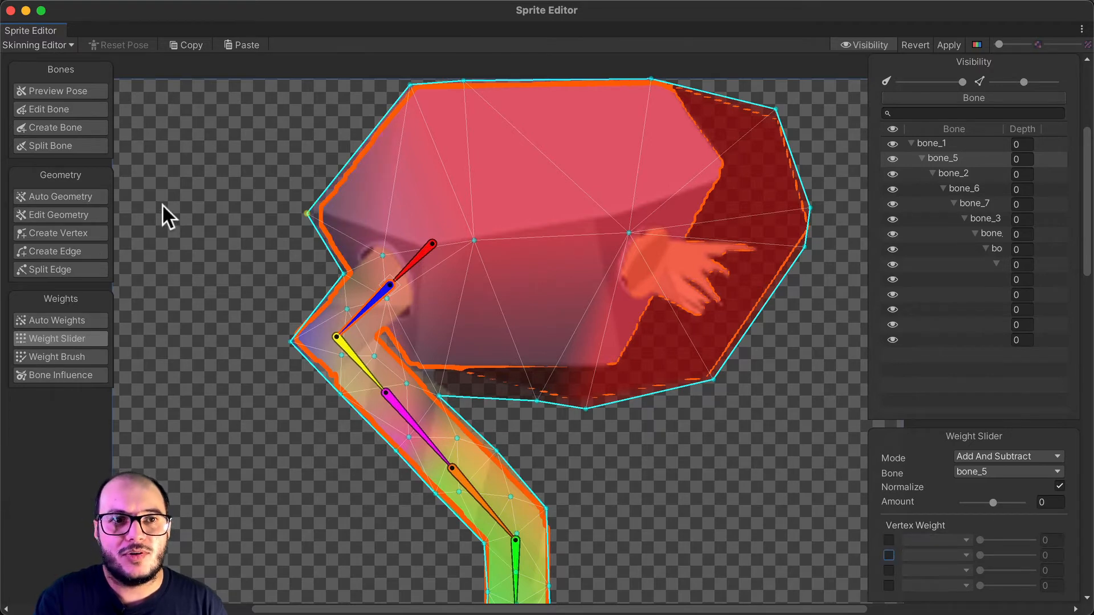
{"action": "left_click_drag", "start_coordinate": [369, 302], "coordinate": [297, 323]}
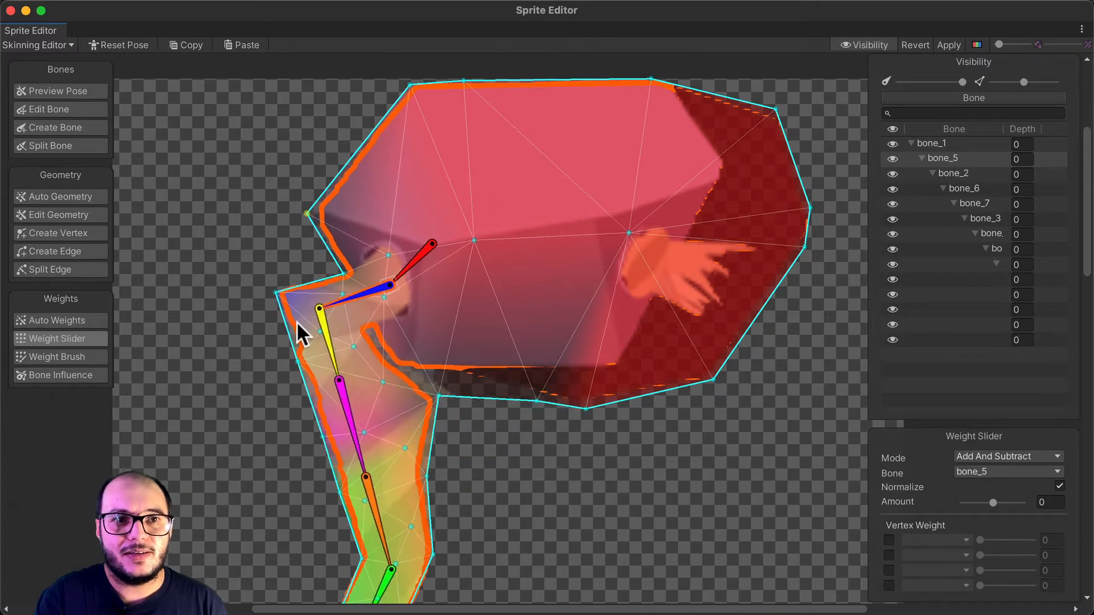
{"action": "left_click", "coordinate": [96, 46]}
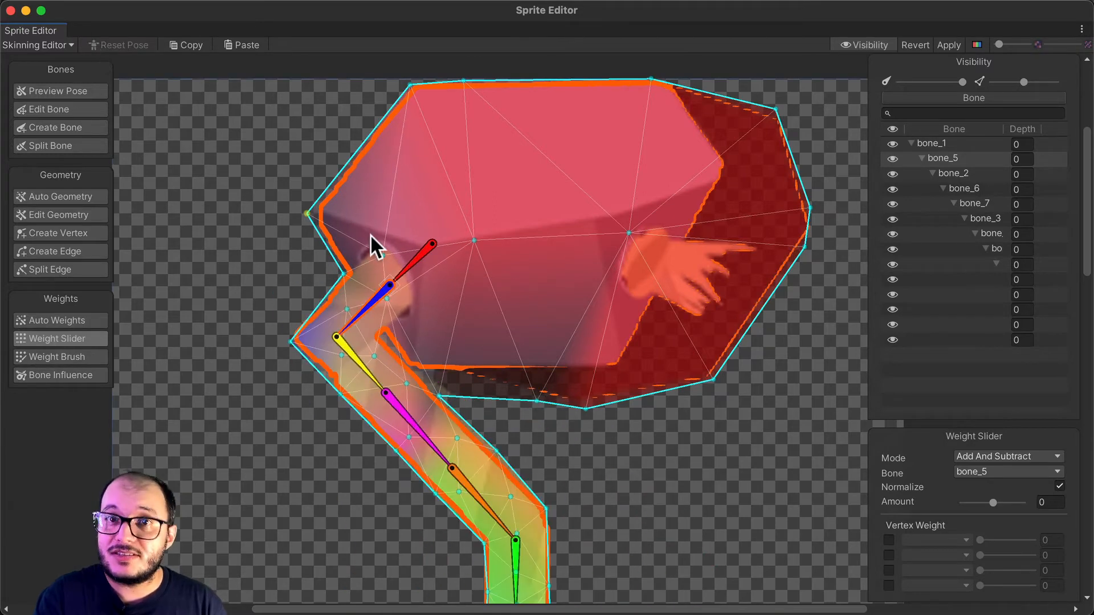
Step: Remove the bone_1, bone_5 and bone_2 weights from the inner vertex above bone_5, and swing bone_5 outward to test
{"action": "left_click", "coordinate": [381, 253]}
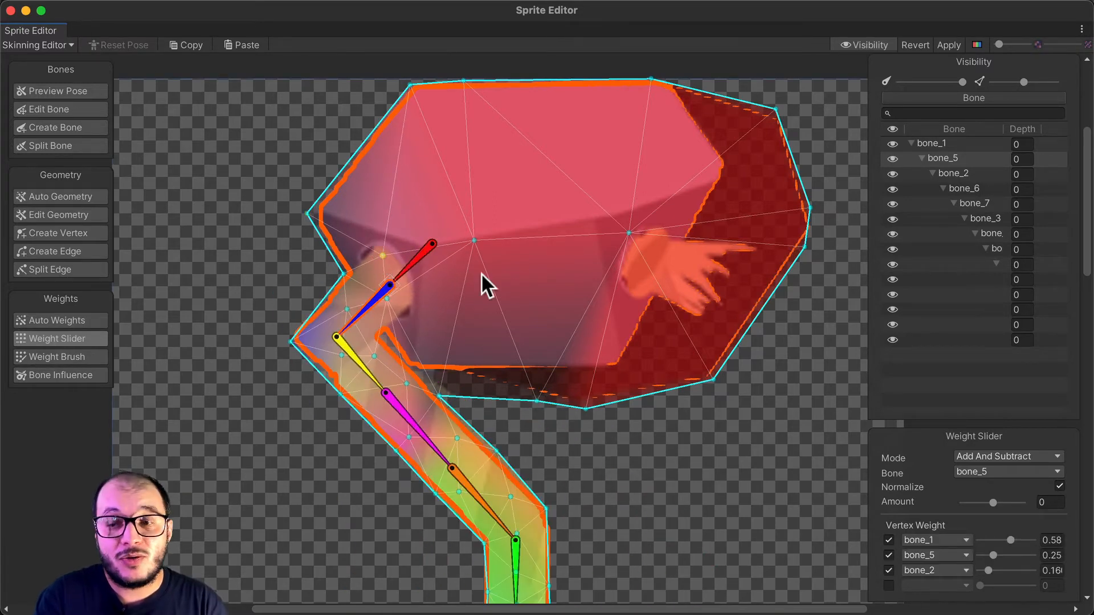
{"action": "left_click", "coordinate": [889, 540]}
{"action": "left_click", "coordinate": [889, 555]}
{"action": "left_click", "coordinate": [889, 570]}
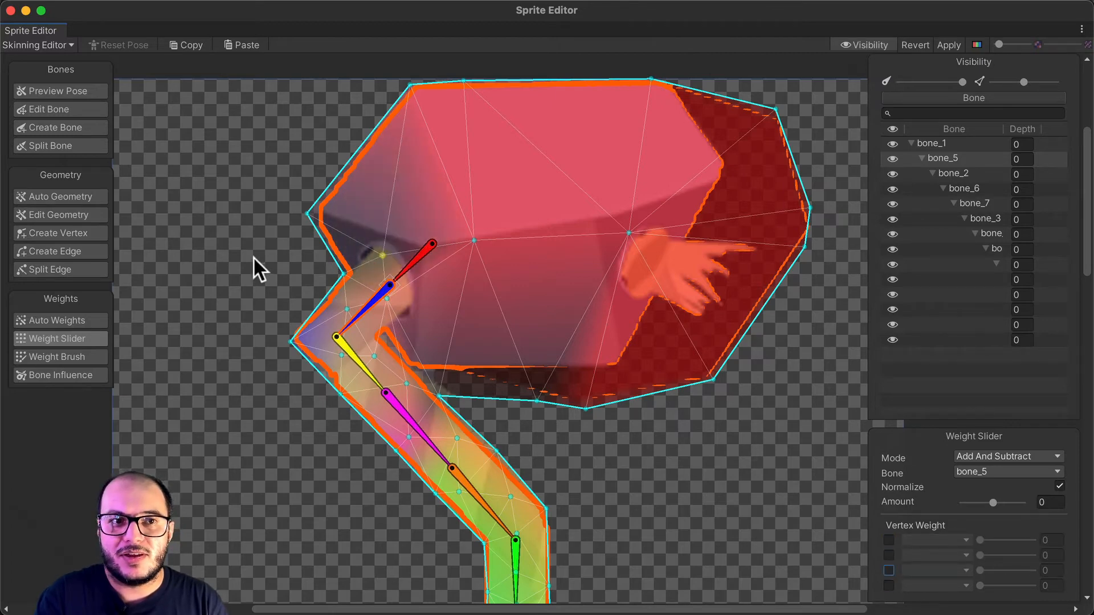
{"action": "left_click_drag", "start_coordinate": [368, 310], "coordinate": [319, 307]}
Step: Disable bone_1 on the vertex where the arm meets the rock's underside, and drop bone_1 and bone_3 from the vertex near bone_7's base
{"action": "left_click", "coordinate": [436, 394]}
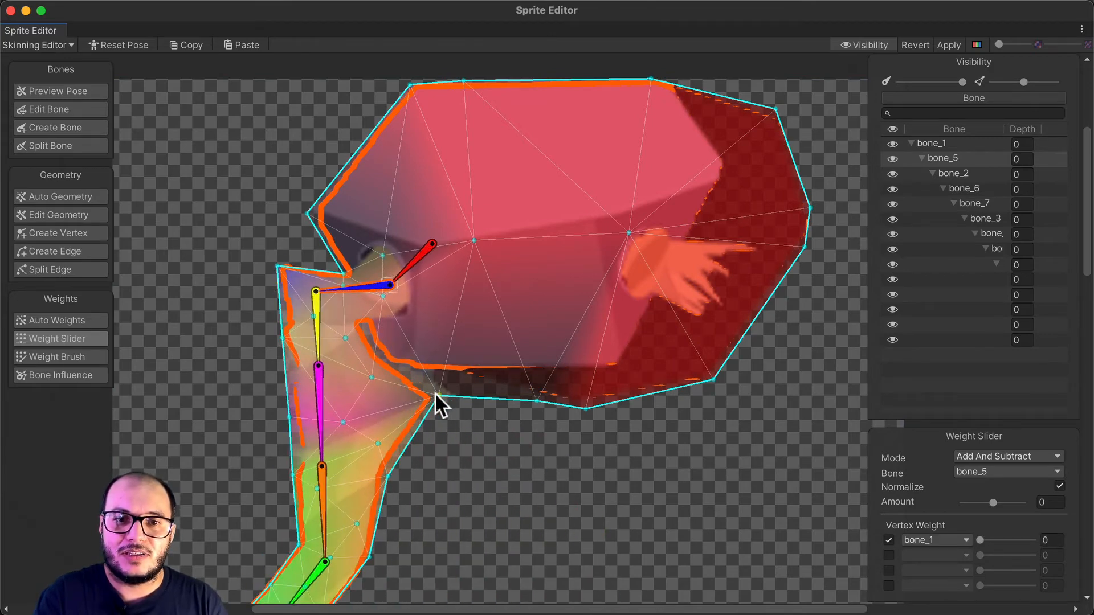
{"action": "left_click", "coordinate": [890, 540]}
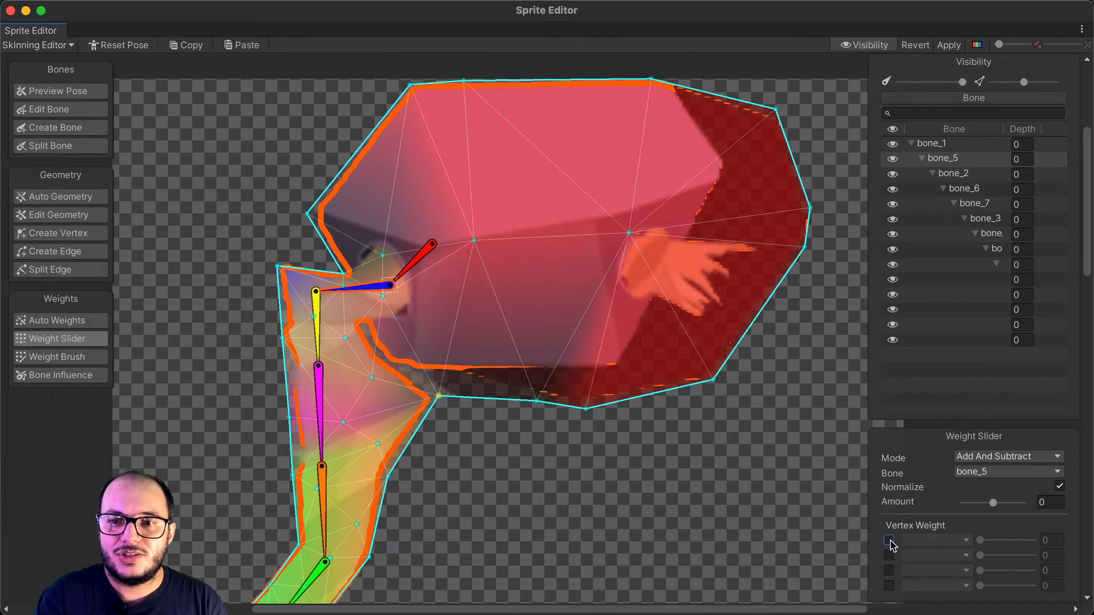
{"action": "left_click", "coordinate": [377, 444]}
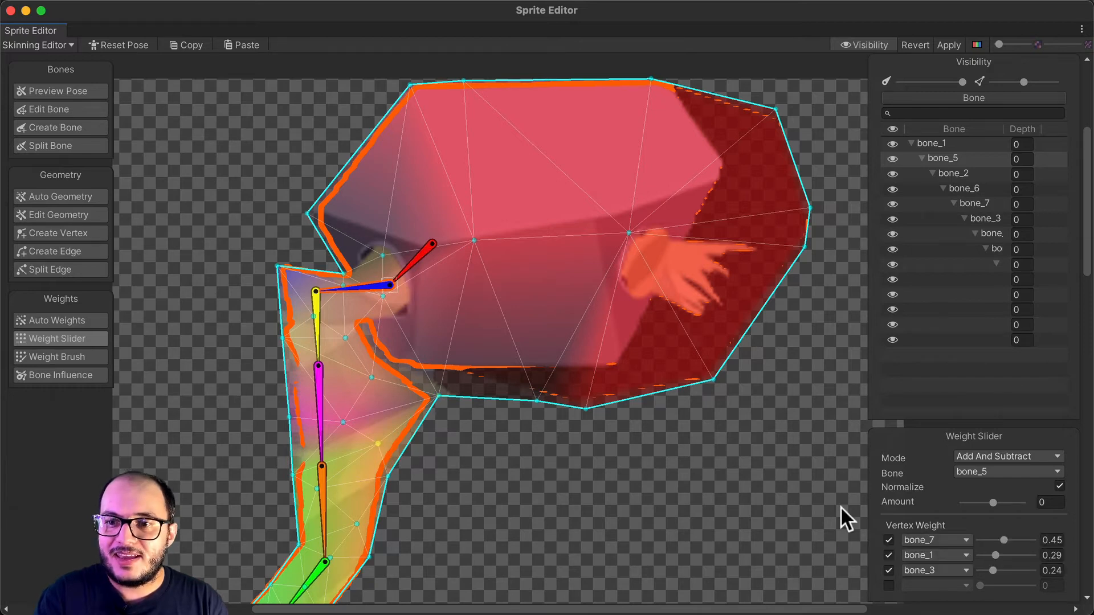
{"action": "left_click", "coordinate": [889, 555]}
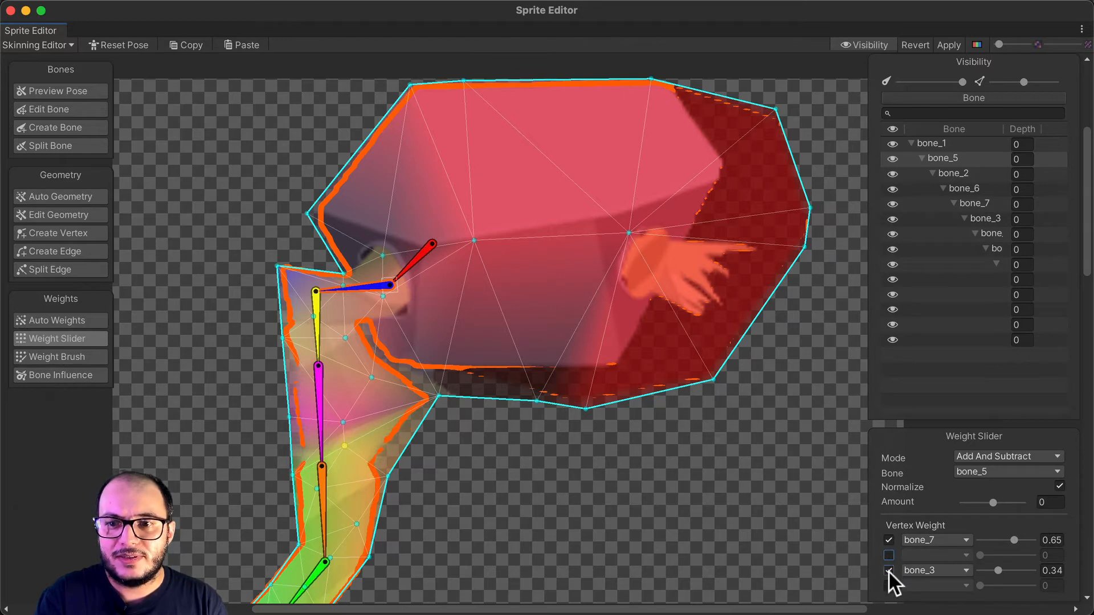
{"action": "left_click", "coordinate": [889, 571]}
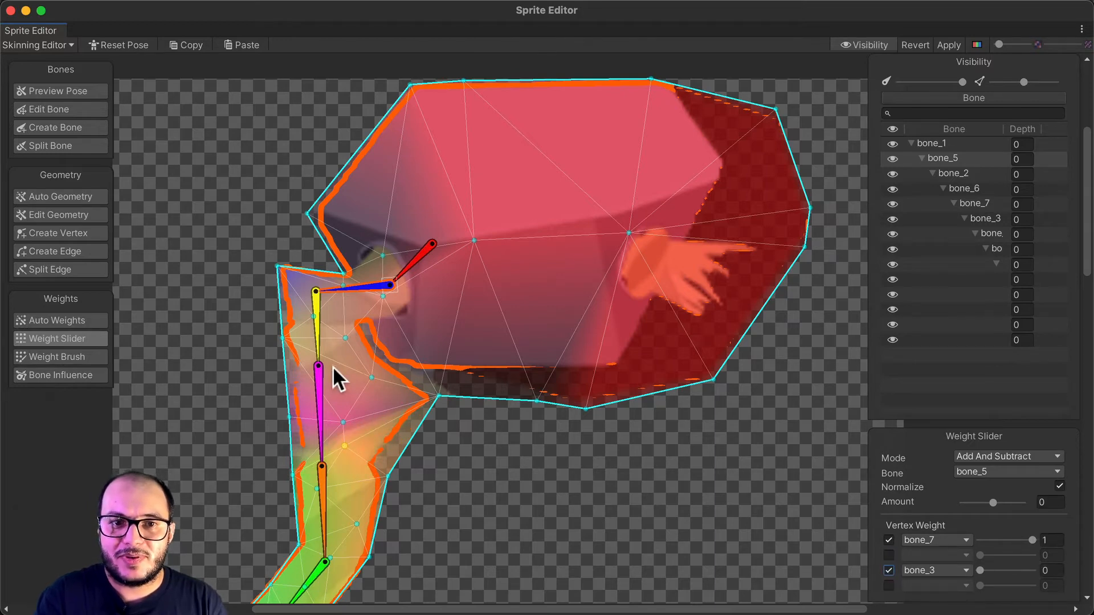
Step: Rotate bone_2 slightly, and remove bone_1's influence from the two inner arm vertices beside bone_6
{"action": "mouse_move", "coordinate": [309, 324]}
{"action": "left_mouse_down"}
{"action": "mouse_move", "coordinate": [285, 342]}
{"action": "mouse_move", "coordinate": [357, 349]}
{"action": "mouse_move", "coordinate": [287, 341]}
{"action": "mouse_move", "coordinate": [307, 344]}
{"action": "left_mouse_up"}
{"action": "left_click", "coordinate": [371, 377]}
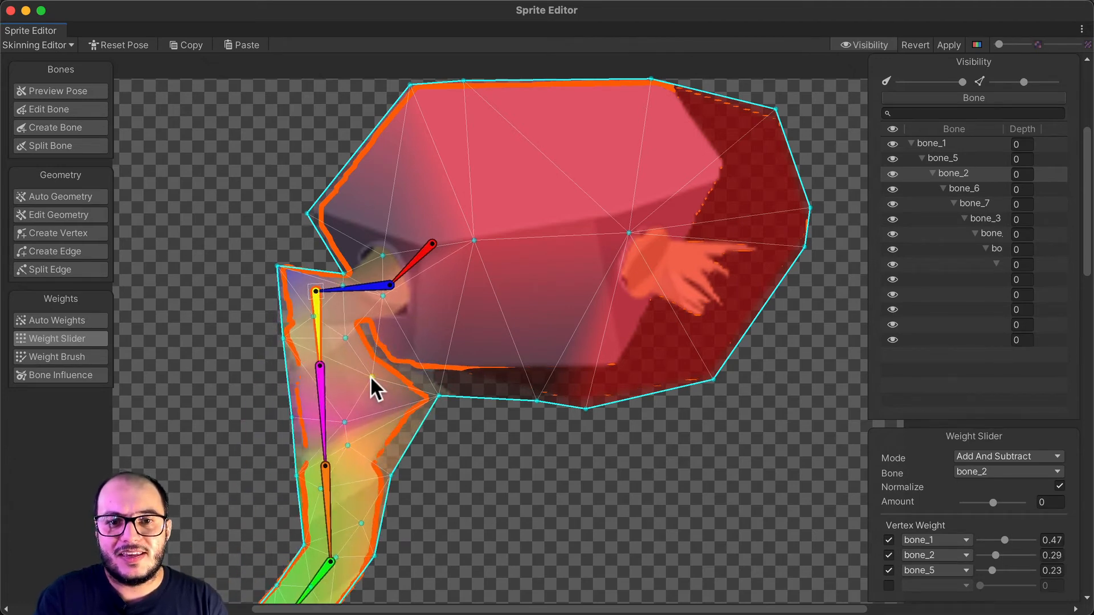
{"action": "left_click", "coordinate": [888, 539]}
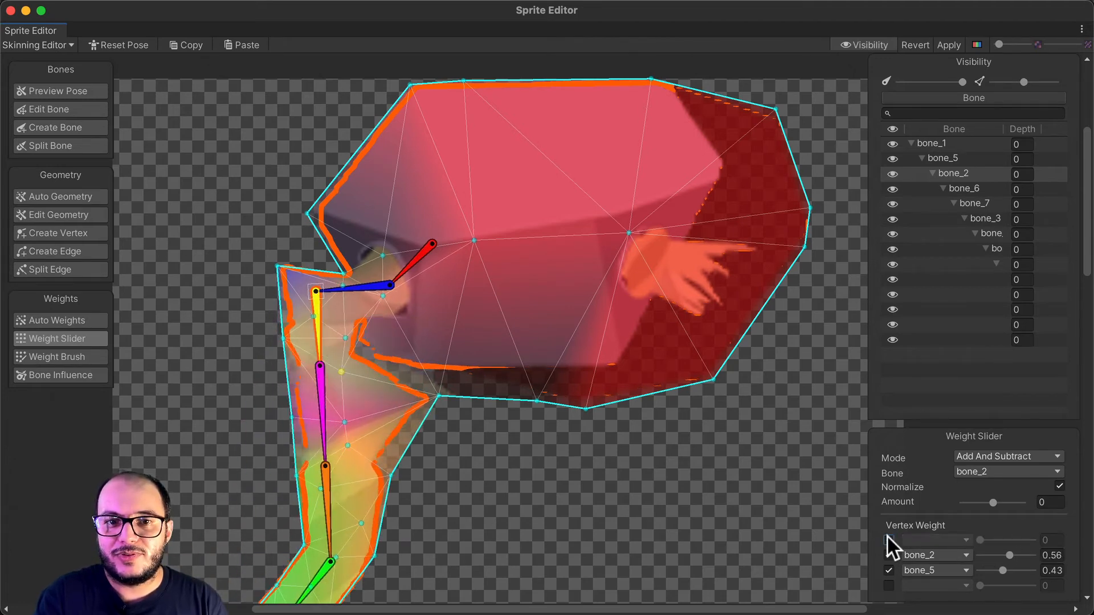
{"action": "left_click", "coordinate": [345, 421]}
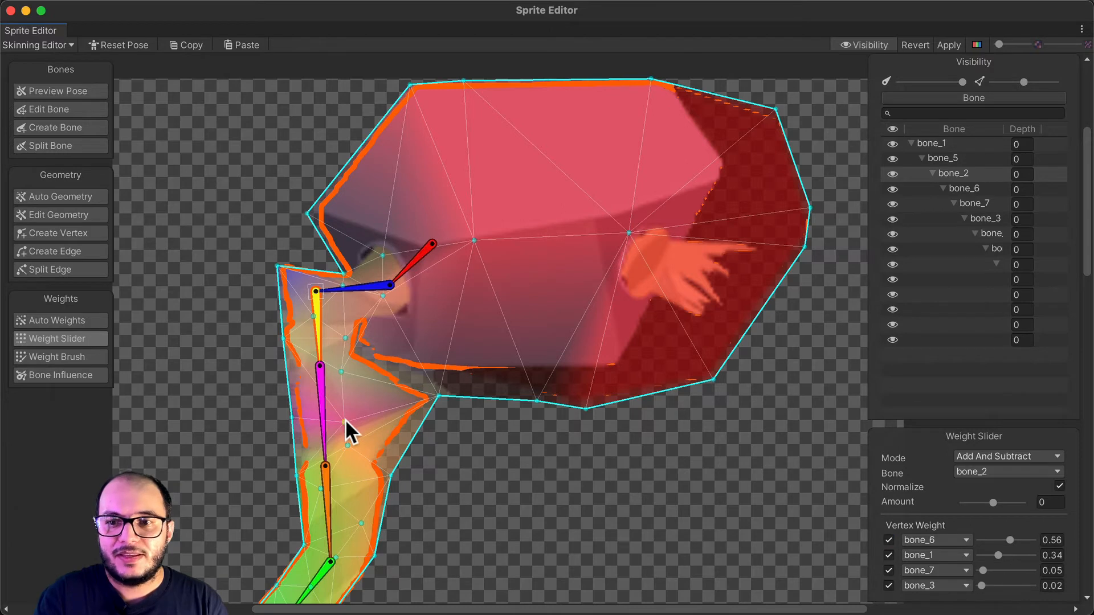
{"action": "left_click", "coordinate": [887, 550]}
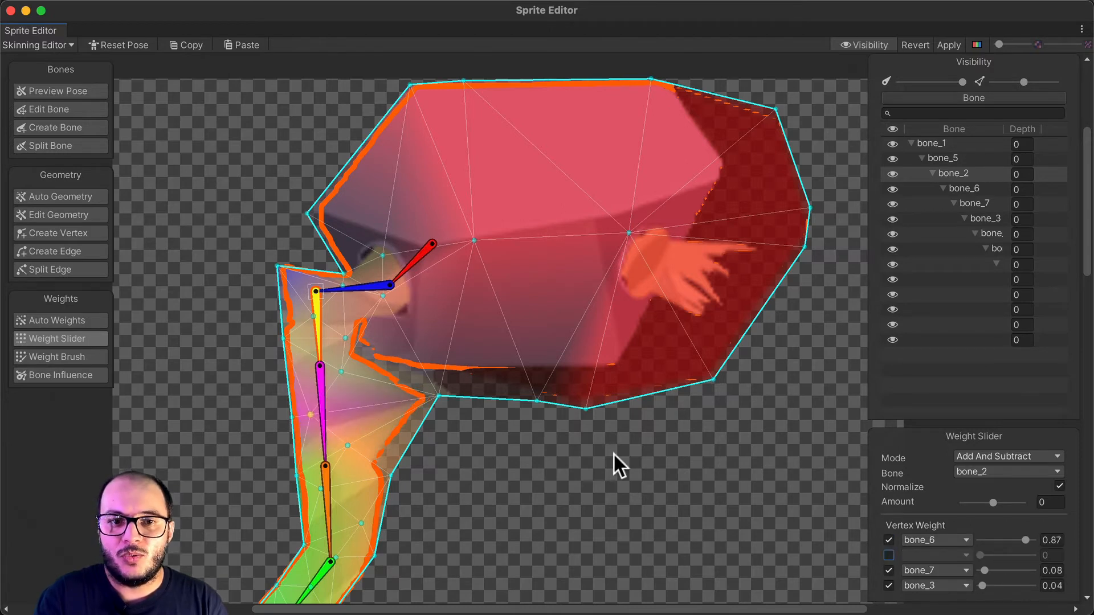
Step: Check the weights of the inner arm vertex near bone_7, and try the Weight Brush with bone_1 and bone_5 while testing the arm's pose
{"action": "left_click", "coordinate": [347, 445]}
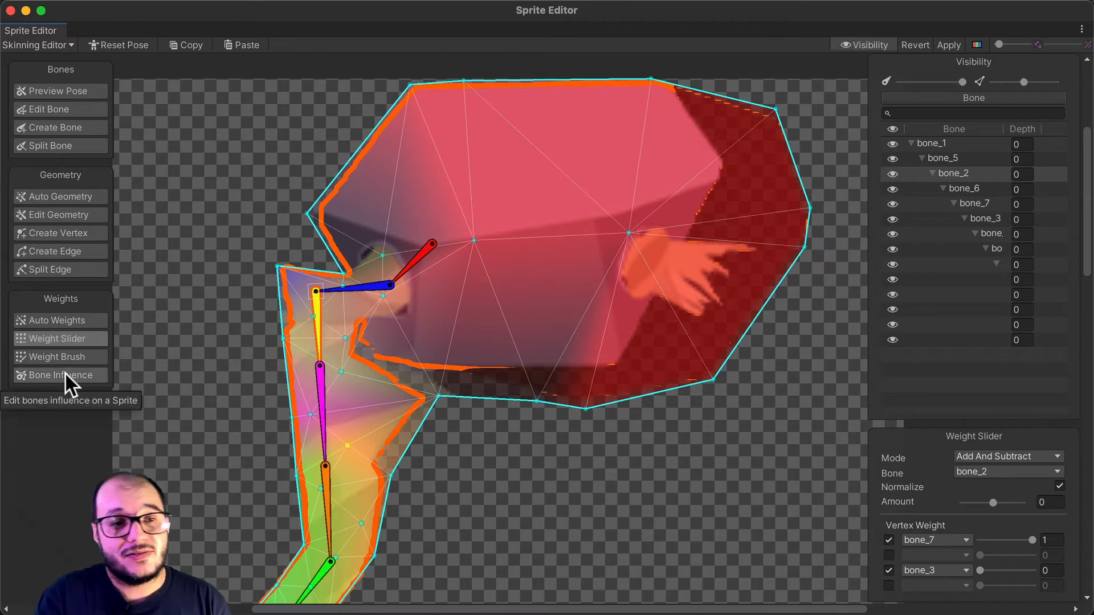
{"action": "left_click", "coordinate": [48, 357]}
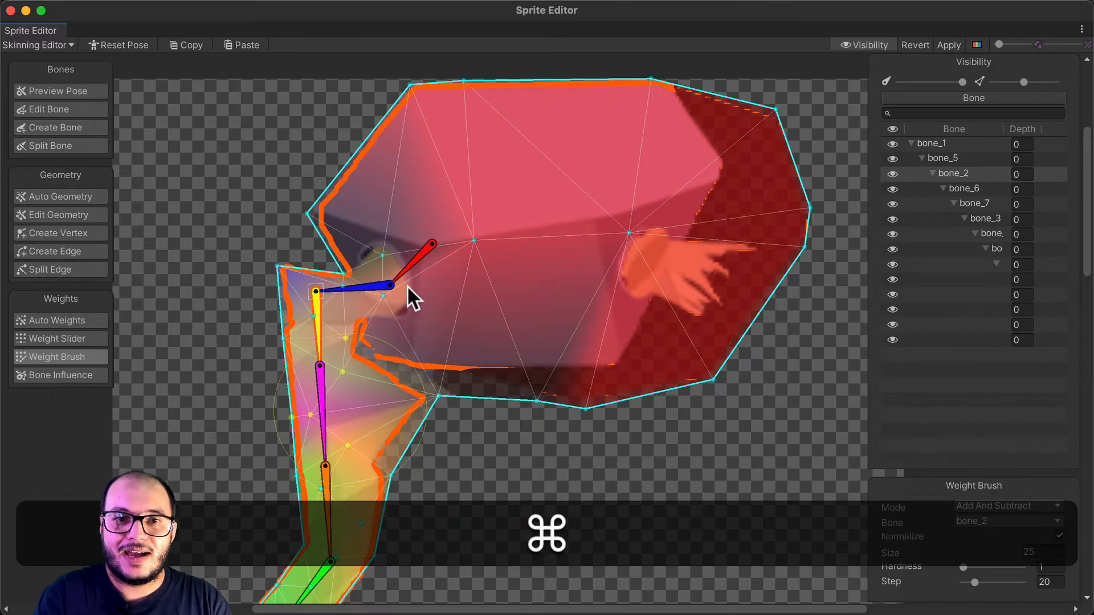
{"action": "left_click", "coordinate": [426, 269]}
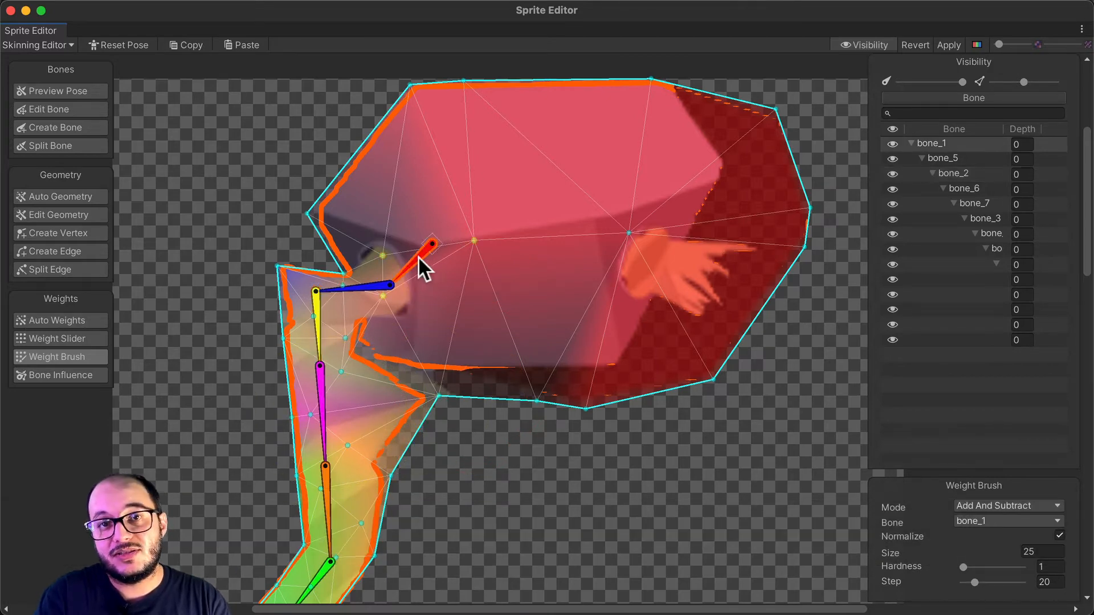
{"action": "key", "text": "super"}
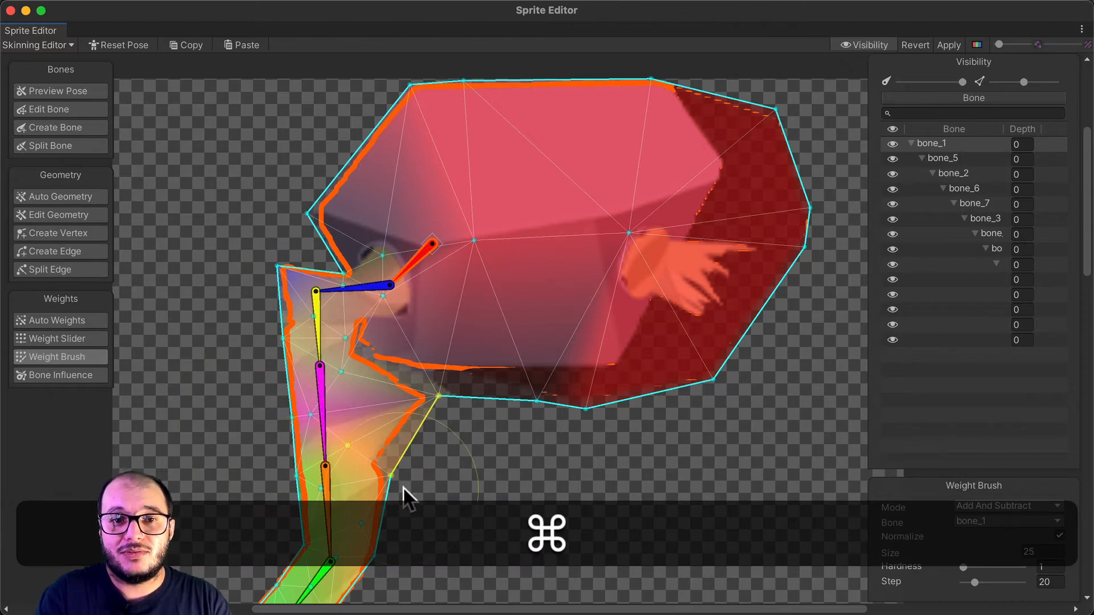
{"action": "left_click", "coordinate": [383, 289], "text": "super"}
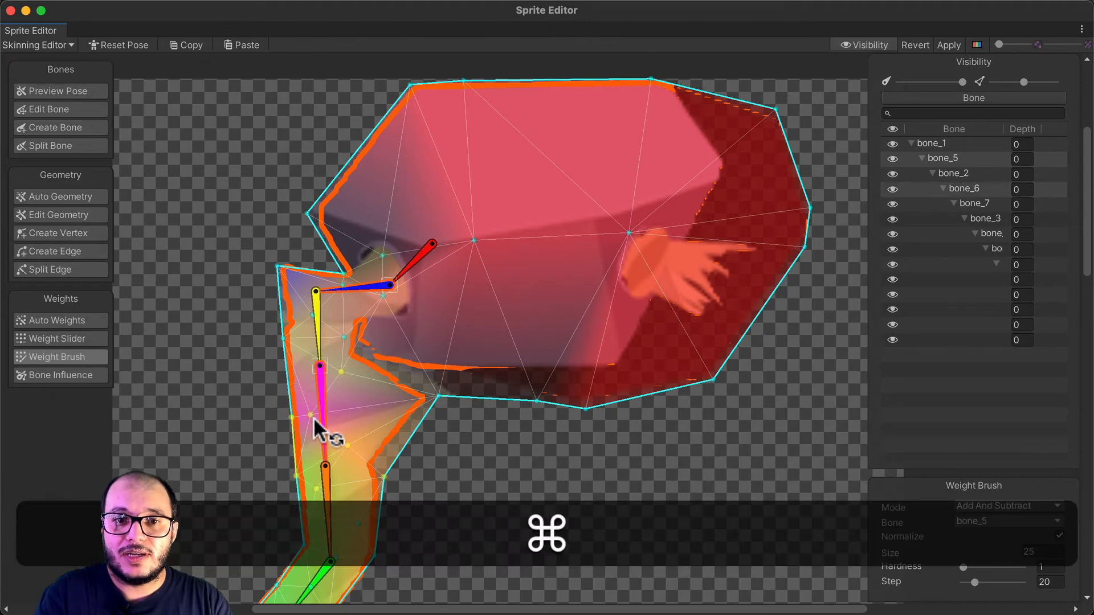
{"action": "mouse_move", "coordinate": [323, 433]}
{"action": "left_mouse_down", "text": "super"}
{"action": "mouse_move", "coordinate": [354, 447]}
{"action": "mouse_move", "coordinate": [322, 438]}
{"action": "left_mouse_up", "text": "super"}
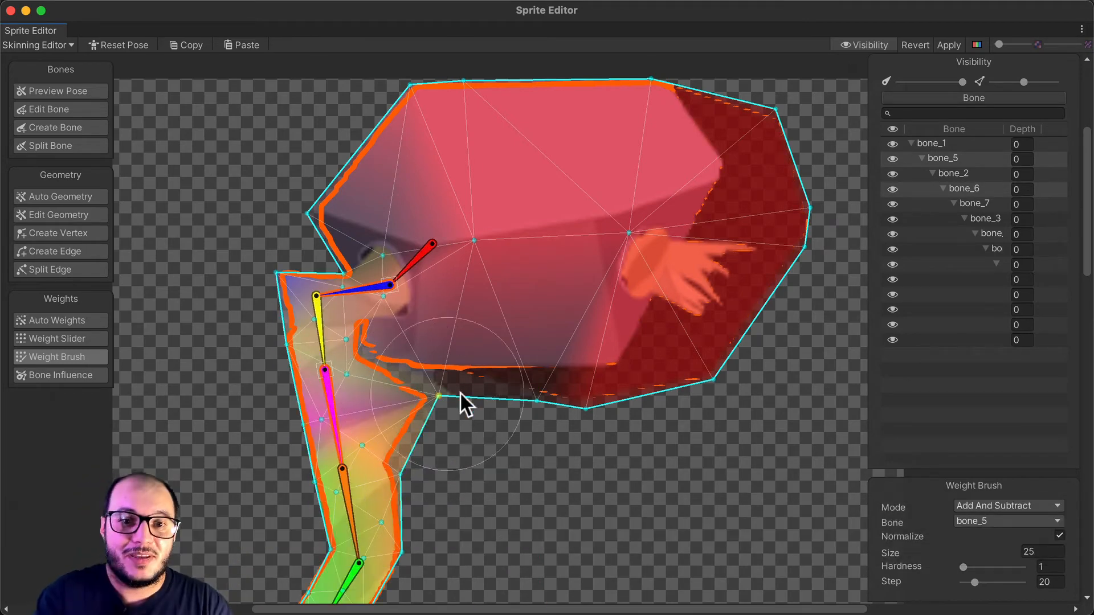
Step: Move the outline vertex below the rock into the notch between arm and rock, and create another vertex beside it
{"action": "left_click", "coordinate": [54, 215]}
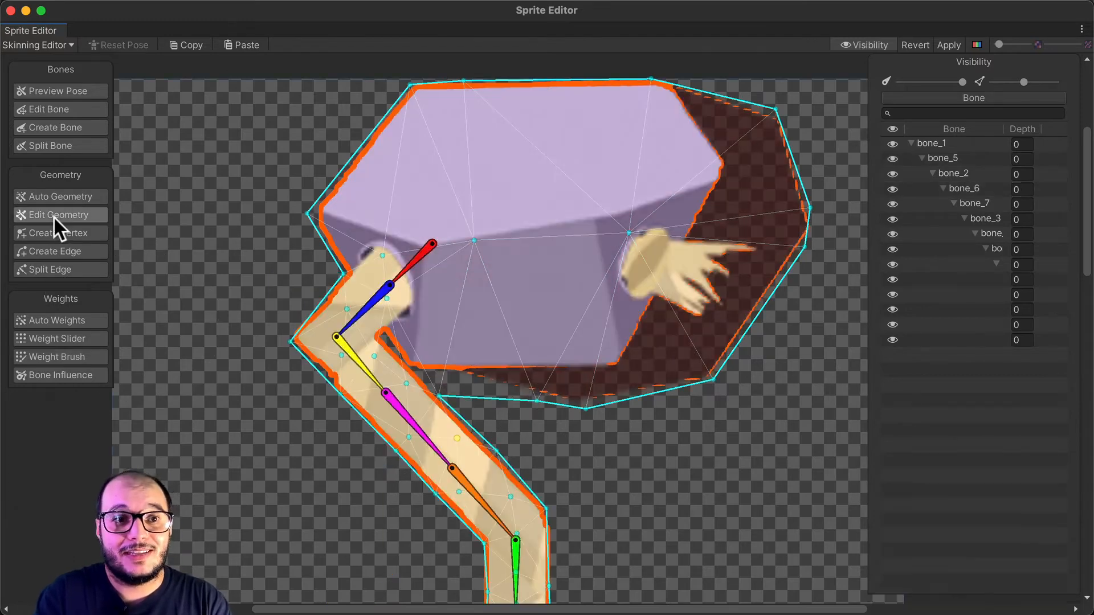
{"action": "left_click", "coordinate": [439, 396]}
{"action": "left_click_drag", "start_coordinate": [439, 396], "coordinate": [378, 338]}
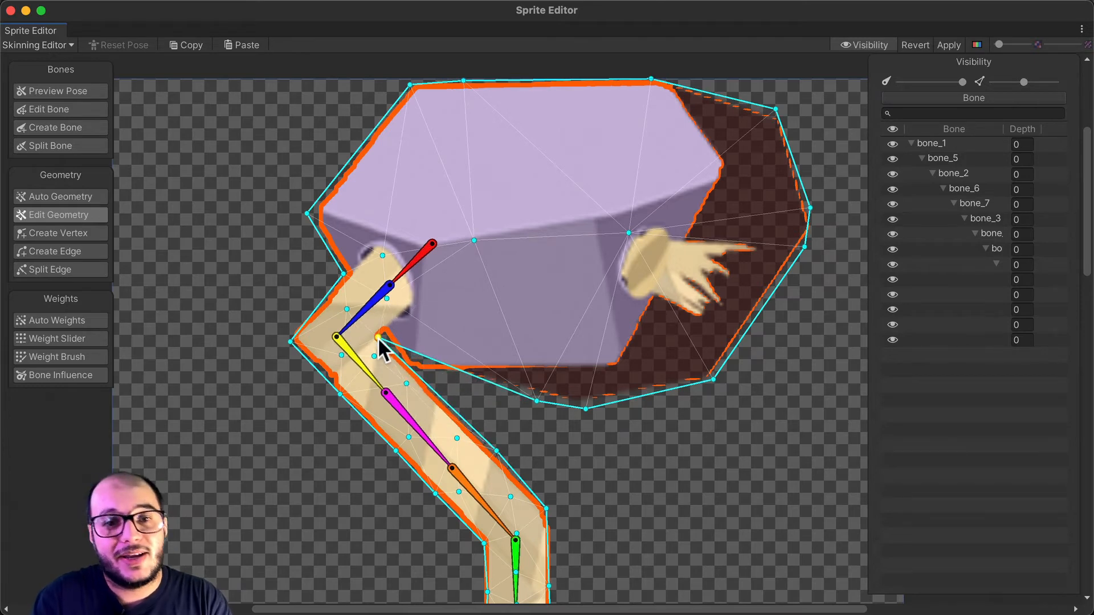
{"action": "left_click", "coordinate": [67, 233]}
{"action": "left_click", "coordinate": [349, 300]}
{"action": "left_click_drag", "start_coordinate": [350, 300], "coordinate": [388, 338]}
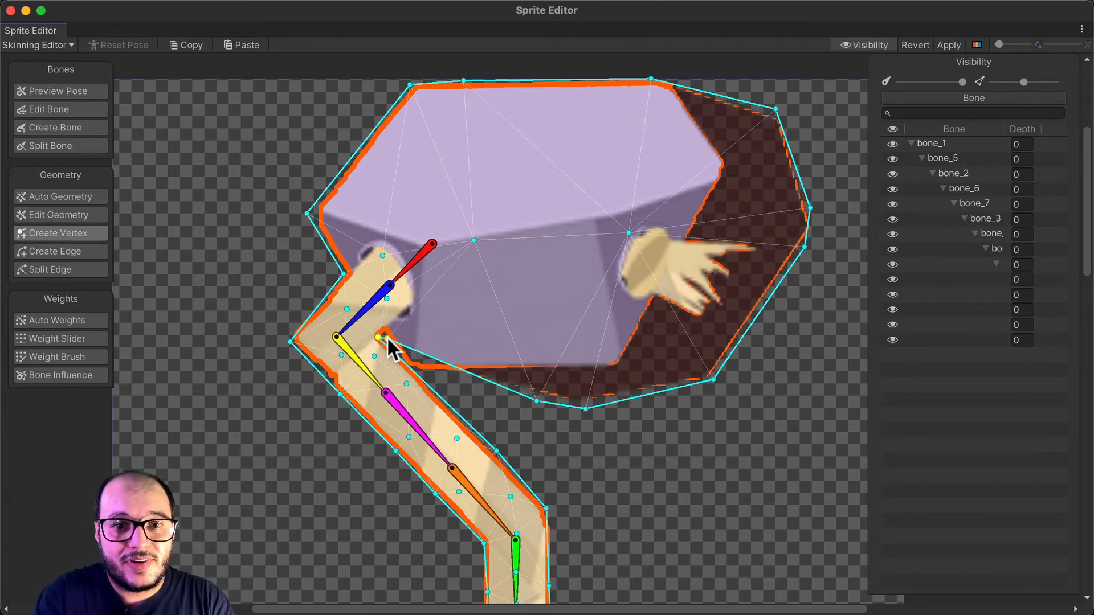
Step: Fit the mesh outline to the notch and the rock's lower-left corner, and raise the shadow's lowest vertex slightly
{"action": "left_click", "coordinate": [55, 212]}
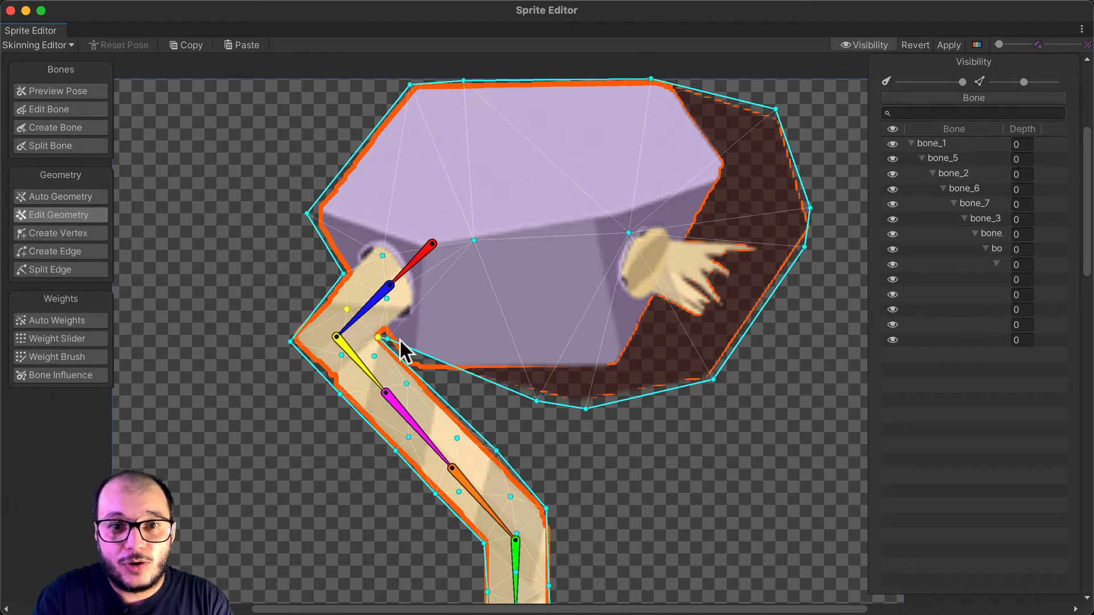
{"action": "left_click_drag", "start_coordinate": [386, 341], "coordinate": [385, 334]}
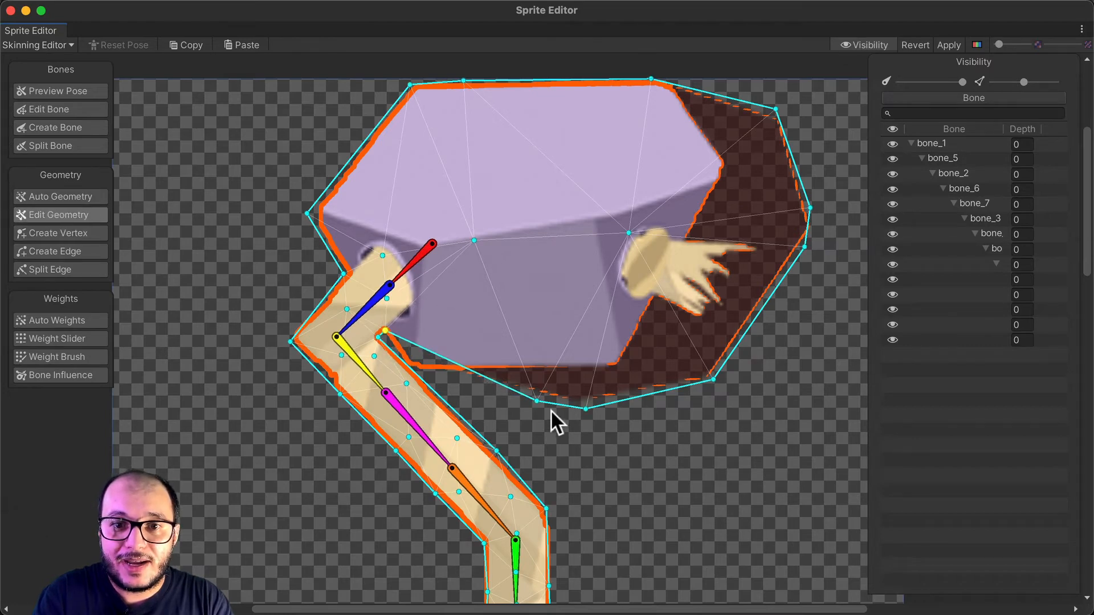
{"action": "left_click_drag", "start_coordinate": [536, 401], "coordinate": [408, 365]}
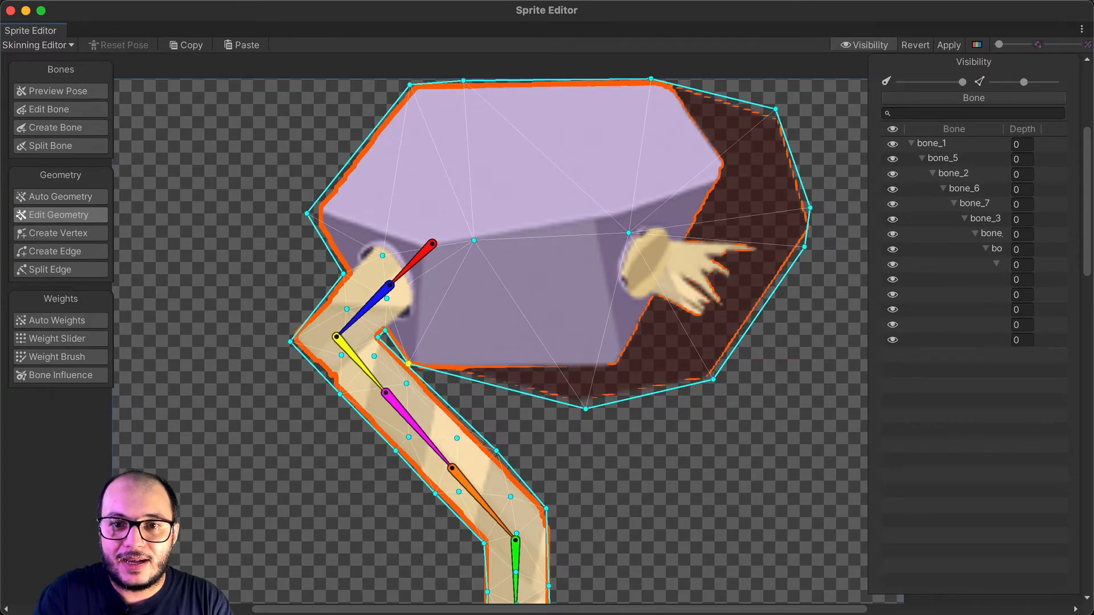
{"action": "left_click_drag", "start_coordinate": [586, 407], "coordinate": [586, 402]}
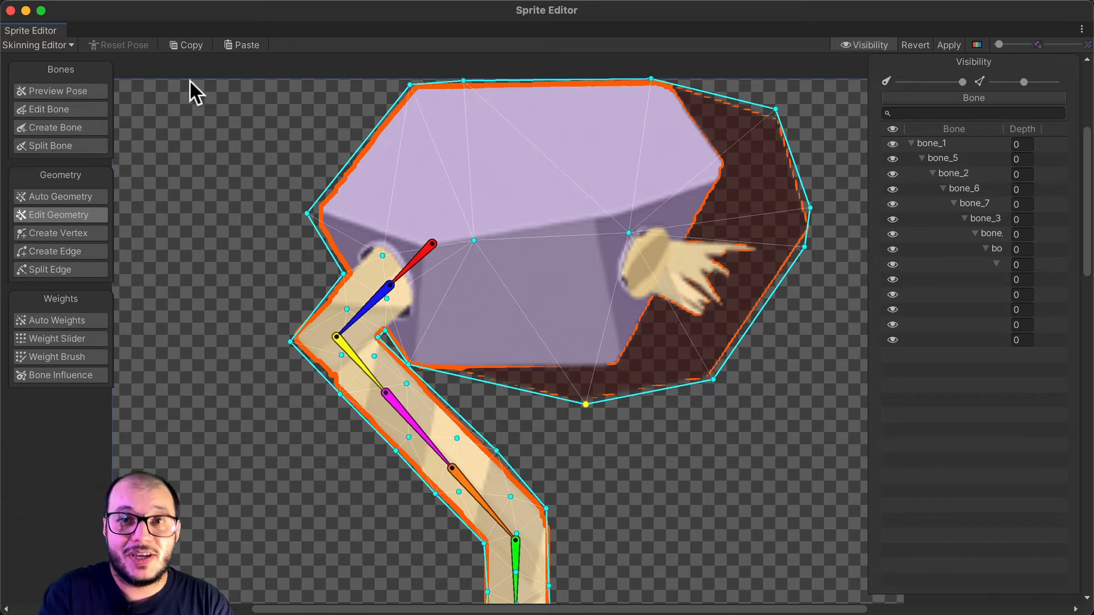
Step: Preview the pose by swinging bone_5 outward, inspect the mesh deformation at the elbow, and reset the pose
{"action": "left_click", "coordinate": [57, 88]}
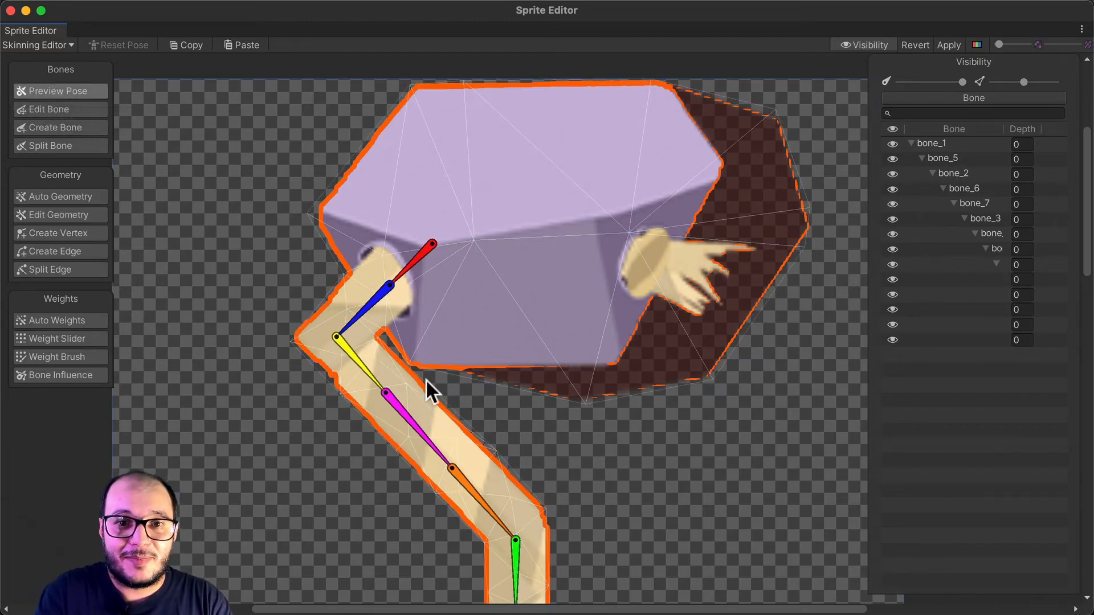
{"action": "left_click_drag", "start_coordinate": [360, 299], "coordinate": [306, 339]}
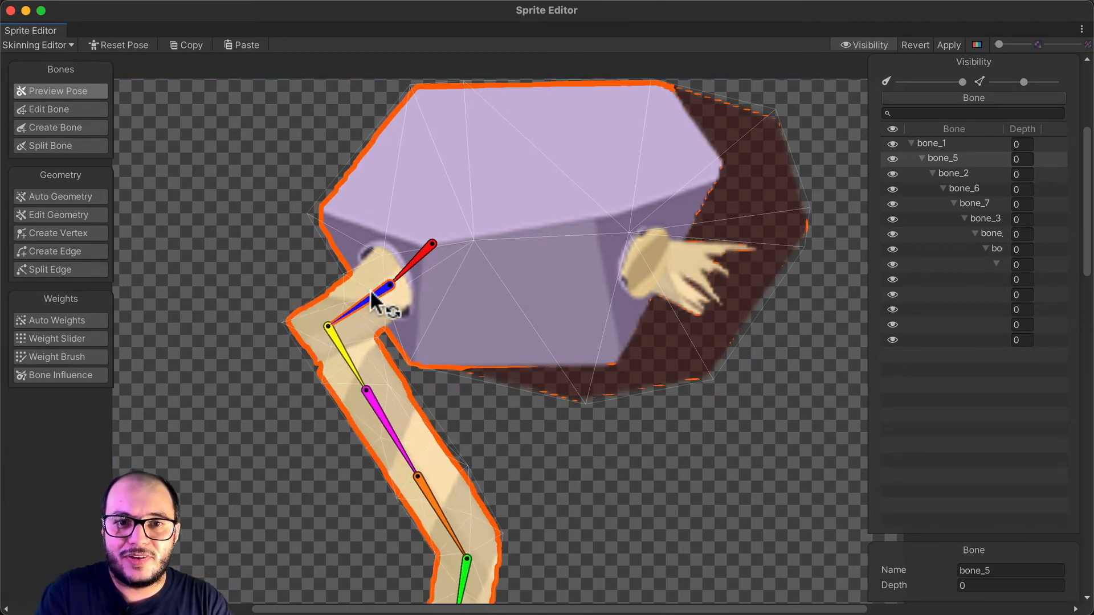
{"action": "left_click_drag", "start_coordinate": [371, 299], "coordinate": [274, 256]}
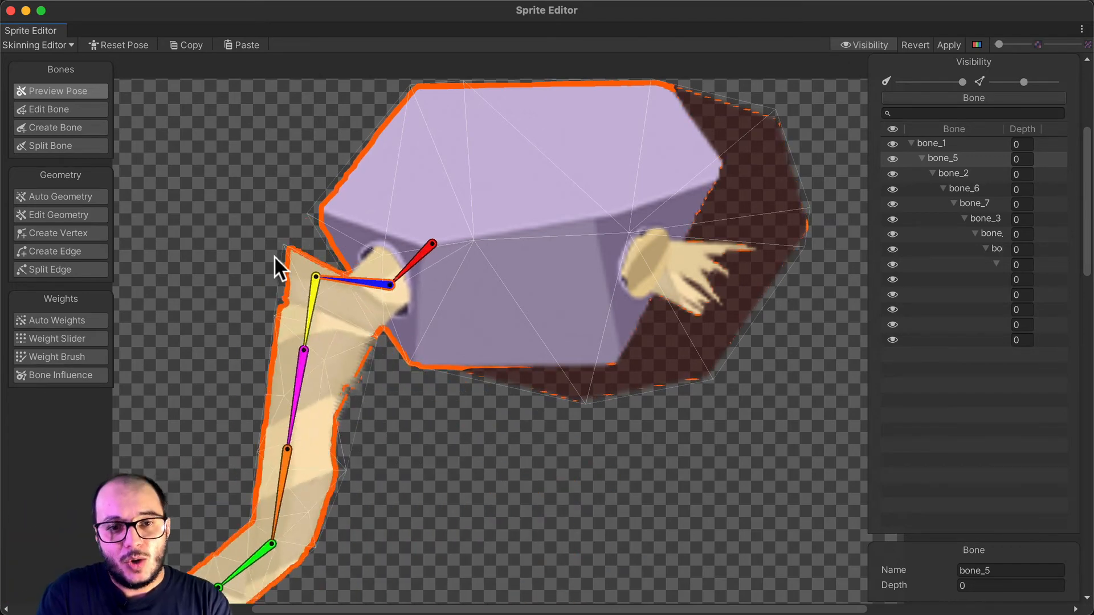
{"action": "scroll", "coordinate": [355, 330], "scroll_direction": "up", "scroll_amount": 1}
{"action": "scroll", "coordinate": [355, 333], "scroll_direction": "down", "scroll_amount": 5}
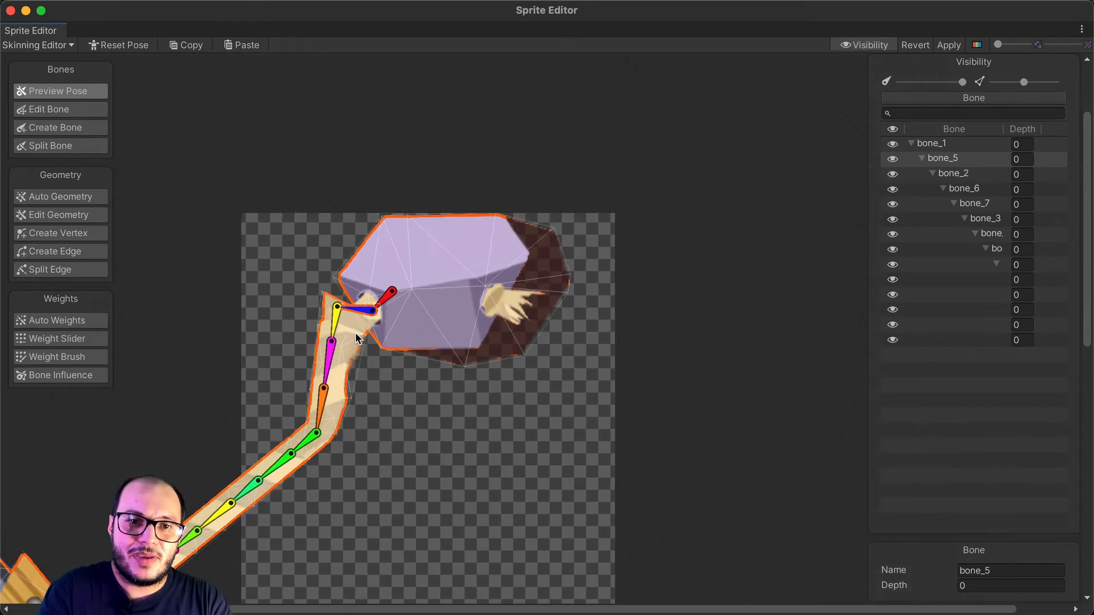
{"action": "scroll", "coordinate": [355, 333], "scroll_direction": "up", "scroll_amount": 6}
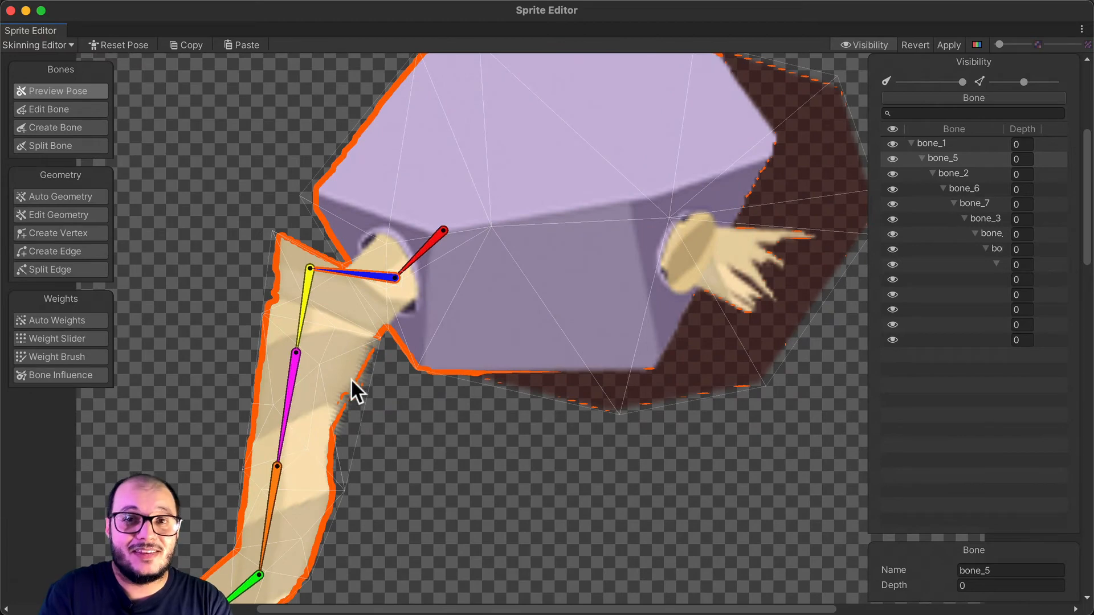
{"action": "left_click_drag", "start_coordinate": [408, 250], "coordinate": [410, 260]}
{"action": "left_click", "coordinate": [126, 42]}
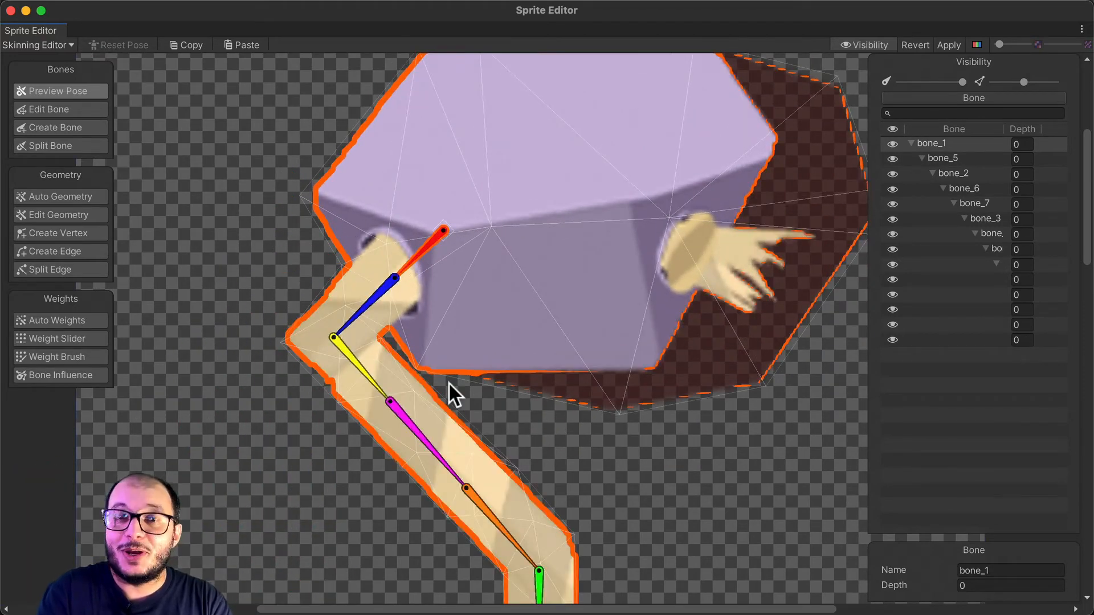
Step: Test the arm's bending in the pose preview by rotating bone_6, bone_2 and bone_7
{"action": "left_click_drag", "start_coordinate": [416, 422], "coordinate": [391, 452]}
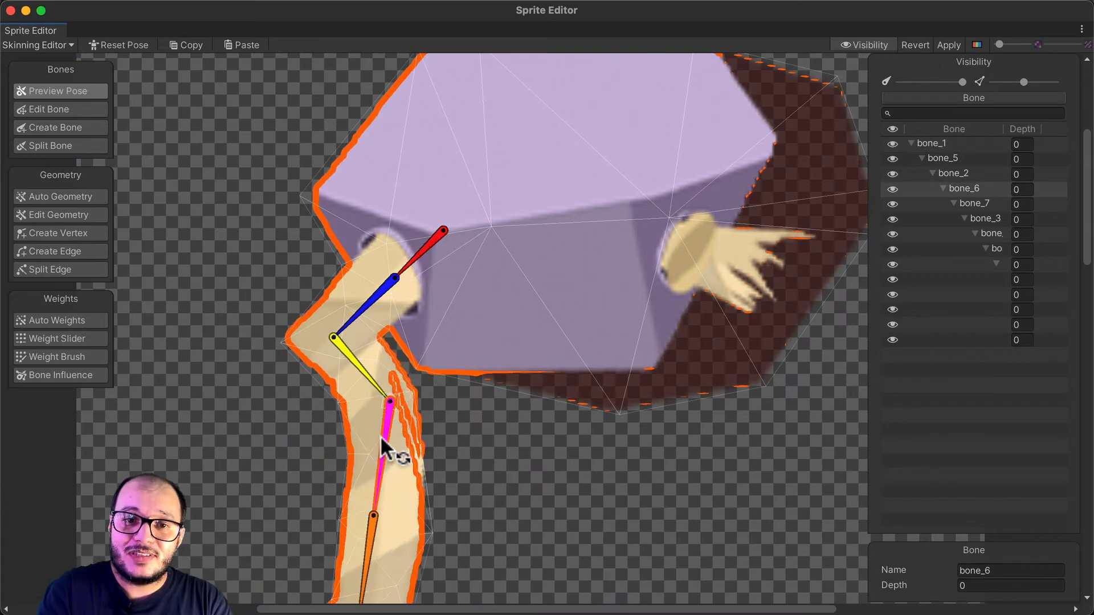
{"action": "left_click_drag", "start_coordinate": [371, 384], "coordinate": [324, 383]}
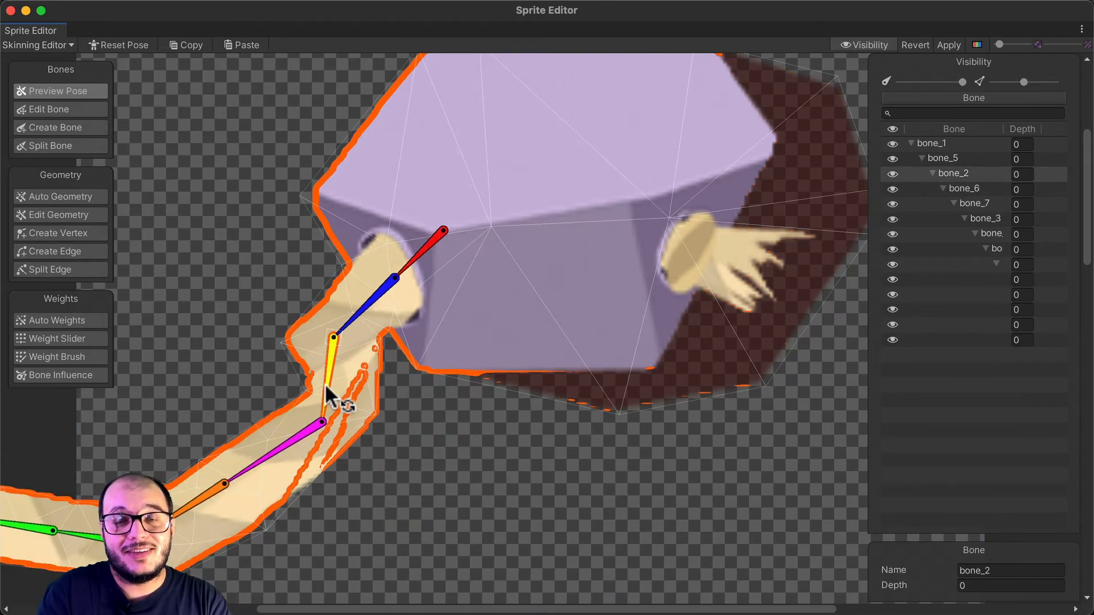
{"action": "scroll", "coordinate": [326, 385], "scroll_direction": "down", "scroll_amount": 5}
{"action": "middle_click_drag", "start_coordinate": [326, 385], "coordinate": [594, 342]}
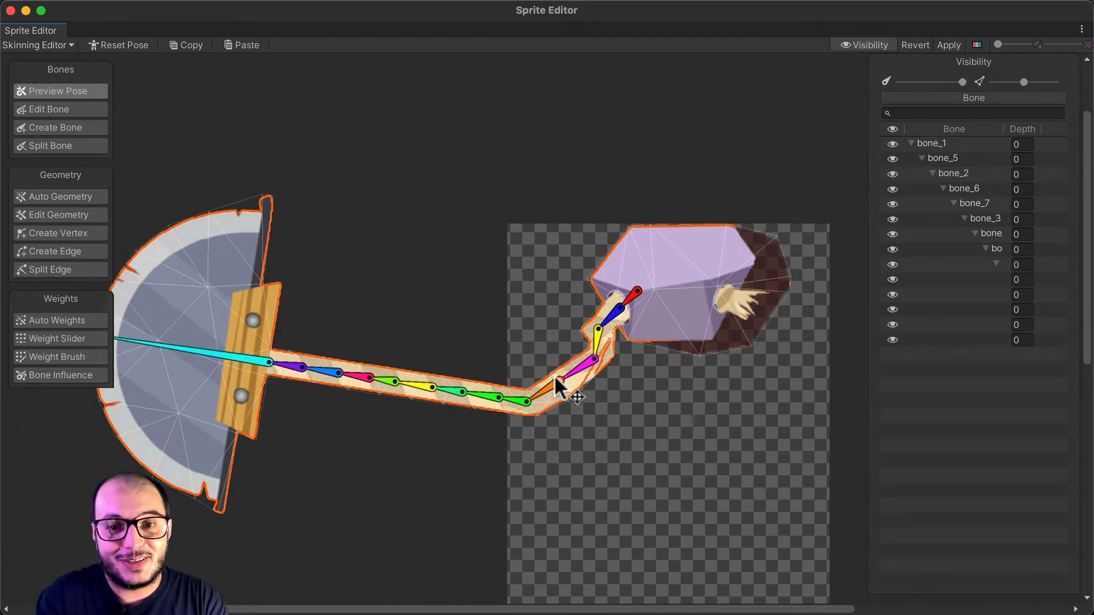
{"action": "left_click", "coordinate": [537, 390]}
{"action": "left_click_drag", "start_coordinate": [537, 393], "coordinate": [556, 406]}
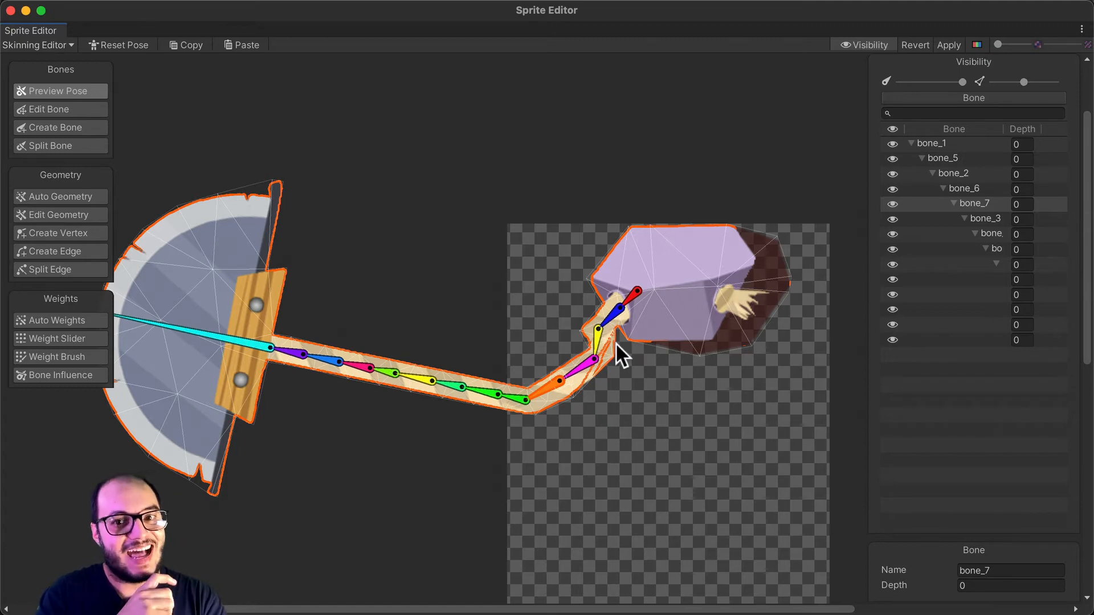
Step: Examine the elbow up close while rotating bone_2 and bone_5, and restore the default pose
{"action": "scroll", "coordinate": [636, 322], "scroll_direction": "up", "scroll_amount": 5}
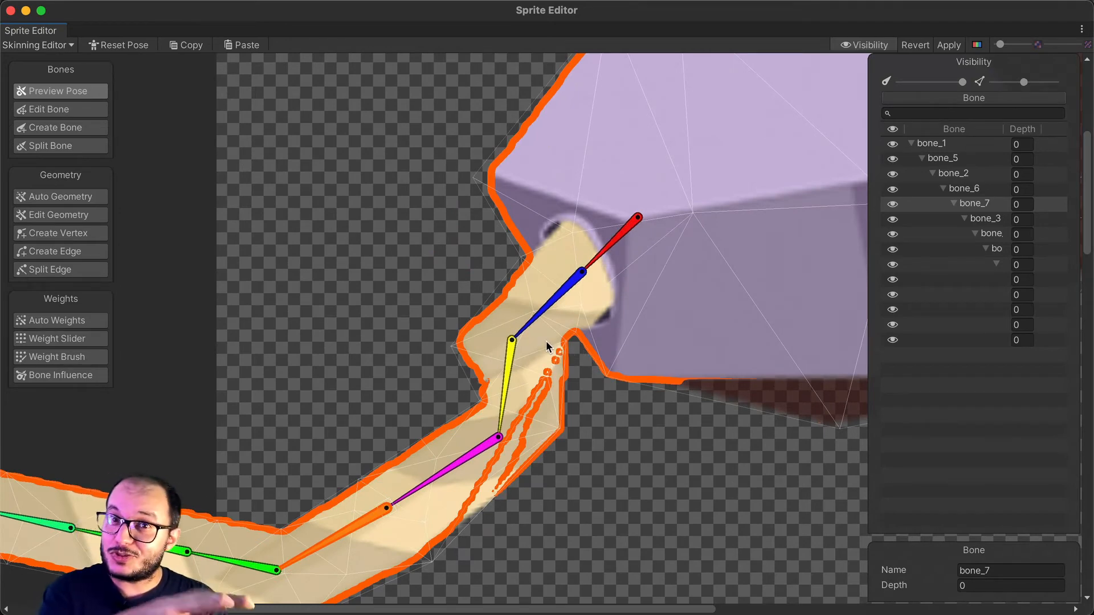
{"action": "left_click_drag", "start_coordinate": [491, 380], "coordinate": [522, 399]}
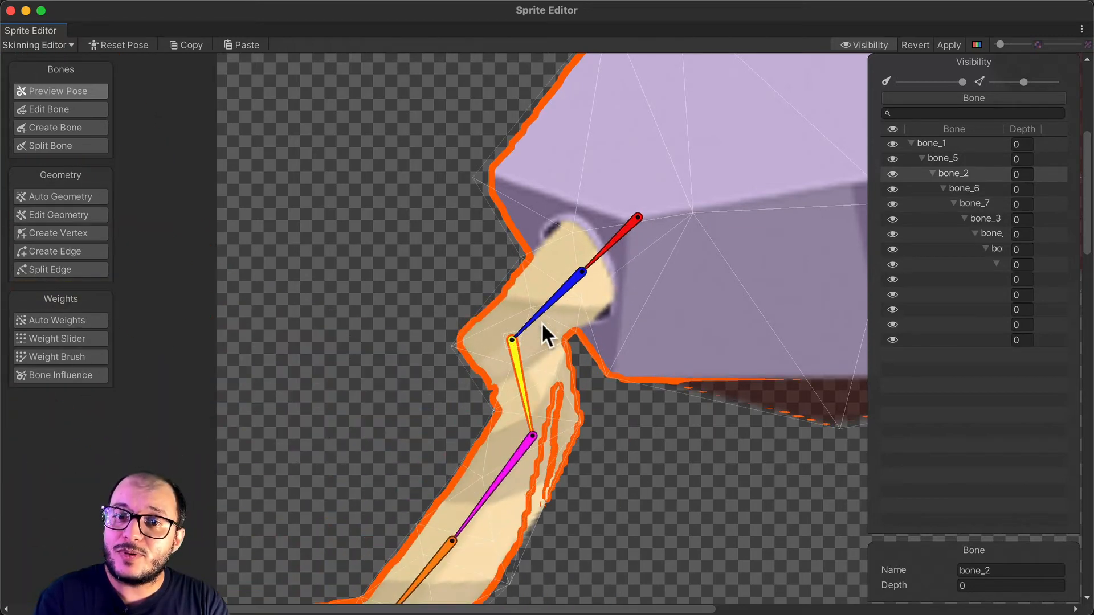
{"action": "left_click_drag", "start_coordinate": [541, 315], "coordinate": [518, 323]}
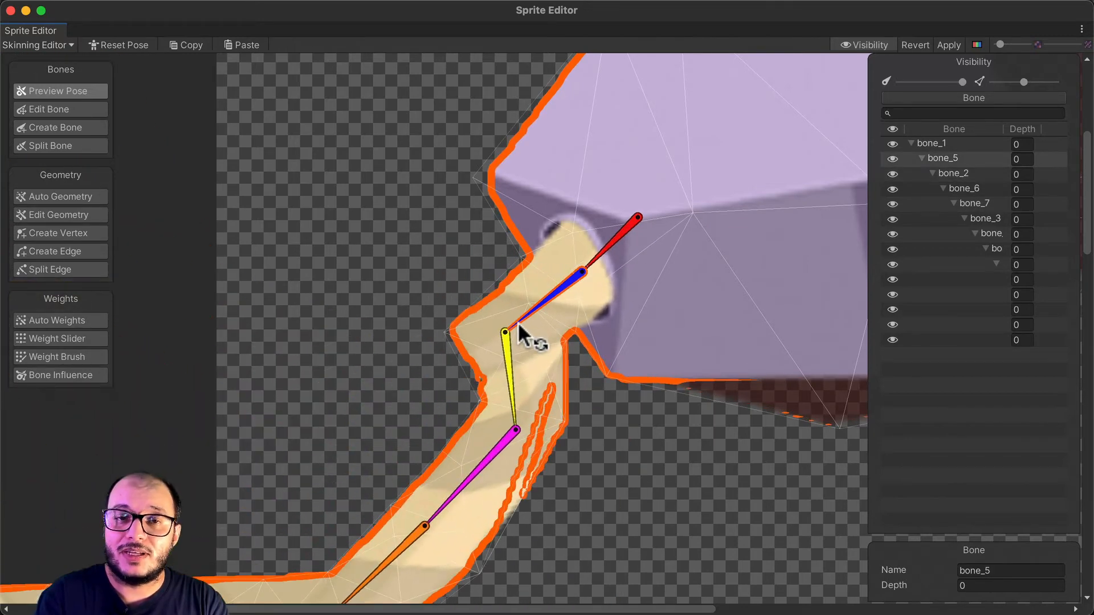
{"action": "left_click", "coordinate": [121, 47]}
Step: Test the blade's movement by rotating bone_4 slightly, and reset the pose
{"action": "scroll", "coordinate": [394, 206], "scroll_direction": "down", "scroll_amount": 5}
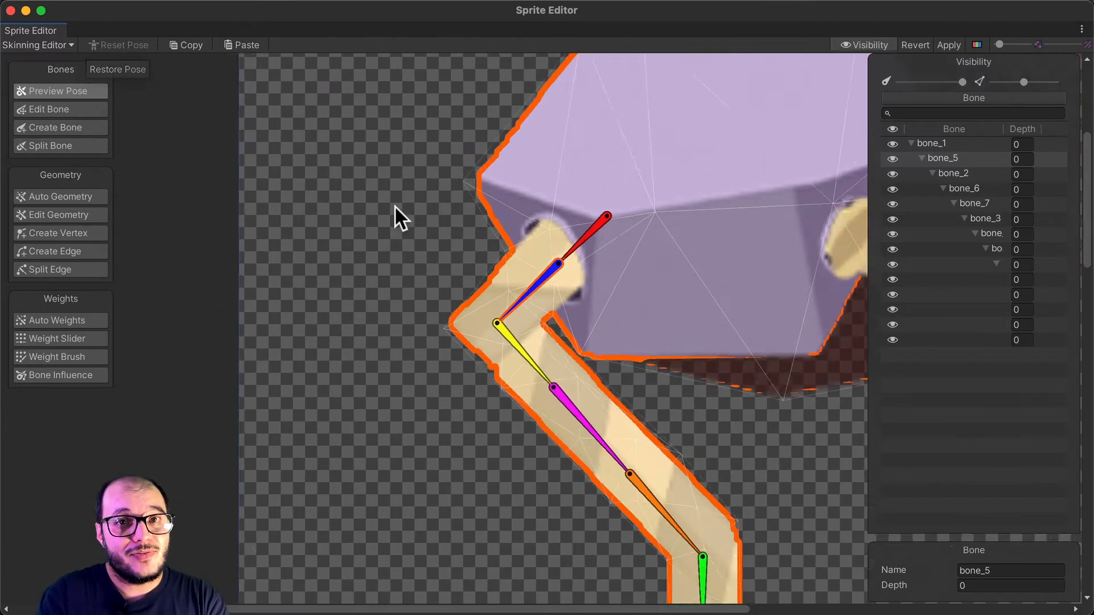
{"action": "middle_click_drag", "start_coordinate": [471, 298], "coordinate": [466, 258]}
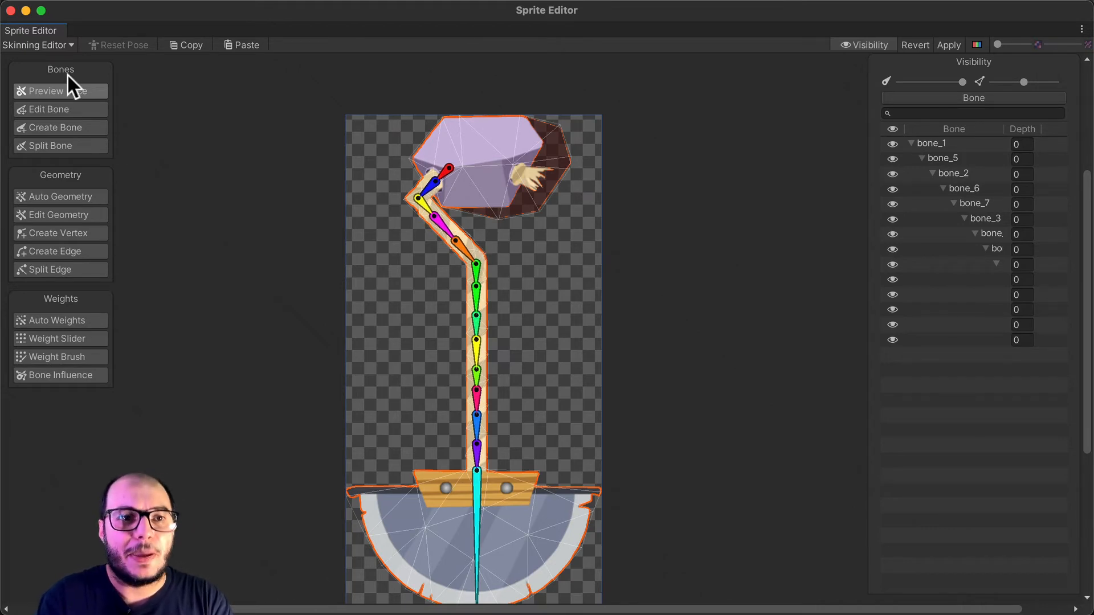
{"action": "mouse_move", "coordinate": [480, 476]}
{"action": "left_mouse_down"}
{"action": "mouse_move", "coordinate": [492, 482]}
{"action": "mouse_move", "coordinate": [479, 491]}
{"action": "left_mouse_up"}
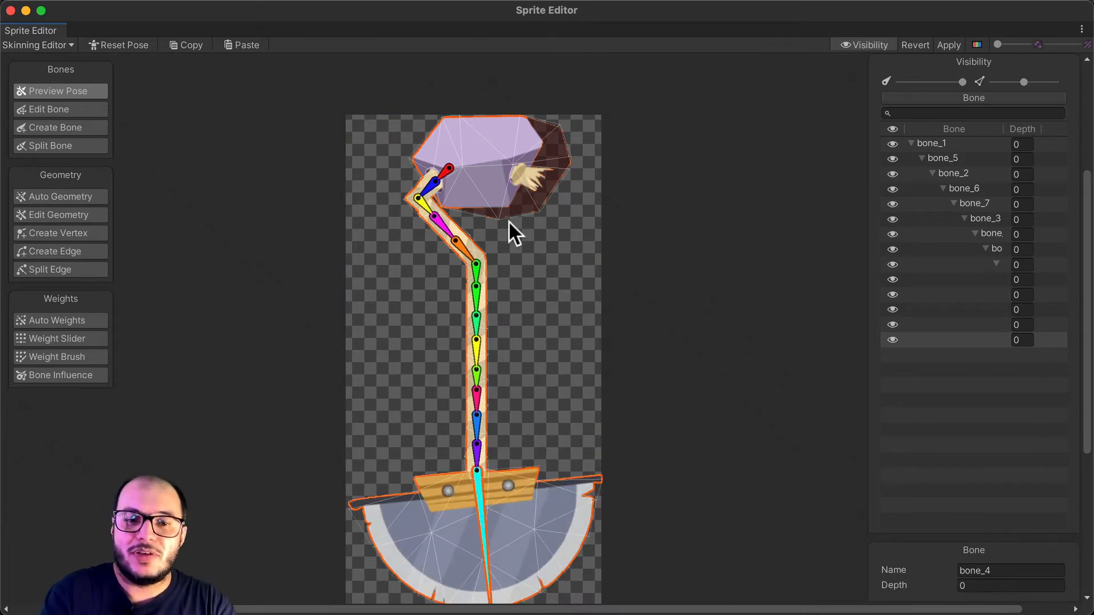
{"action": "left_click", "coordinate": [128, 45]}
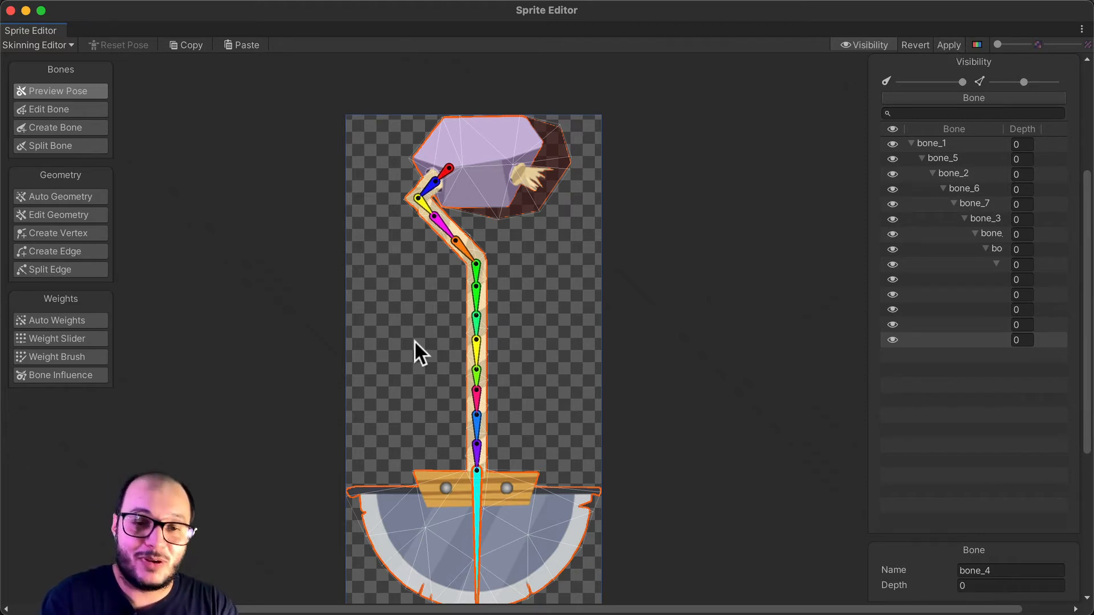
Step: Apply the pendulo sprite's rig and mesh changes, and close the Sprite Editor
{"action": "left_click", "coordinate": [948, 44]}
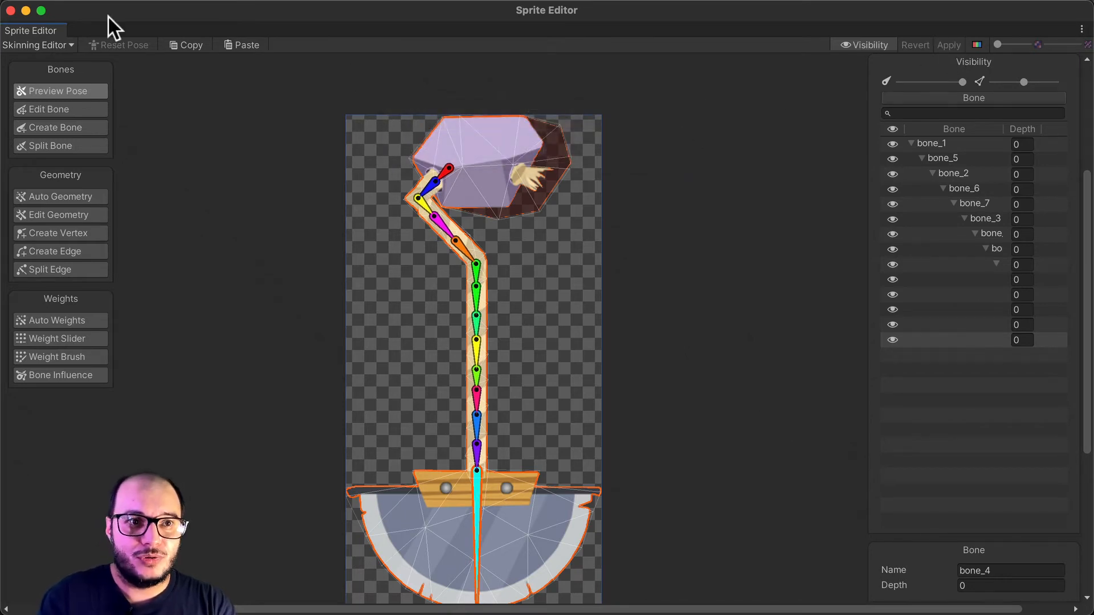
{"action": "left_click", "coordinate": [11, 10]}
Step: Place the pendulo sprite in the scene so it hangs below the platform on which the character stands
{"action": "scroll", "coordinate": [459, 296], "scroll_direction": "down", "scroll_amount": 3}
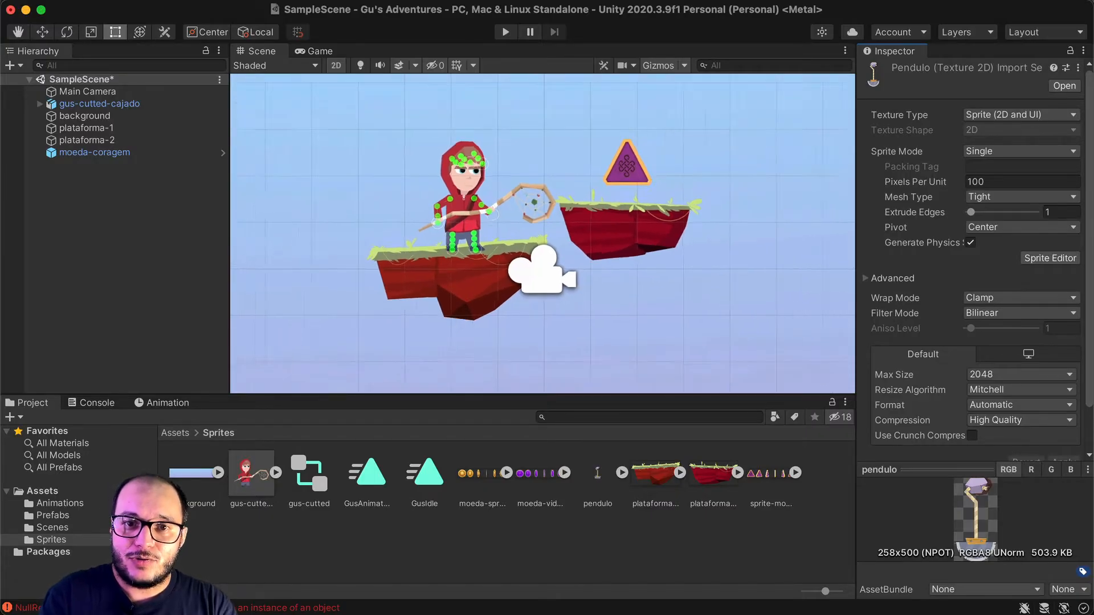
{"action": "left_click_drag", "start_coordinate": [460, 280], "coordinate": [471, 207]}
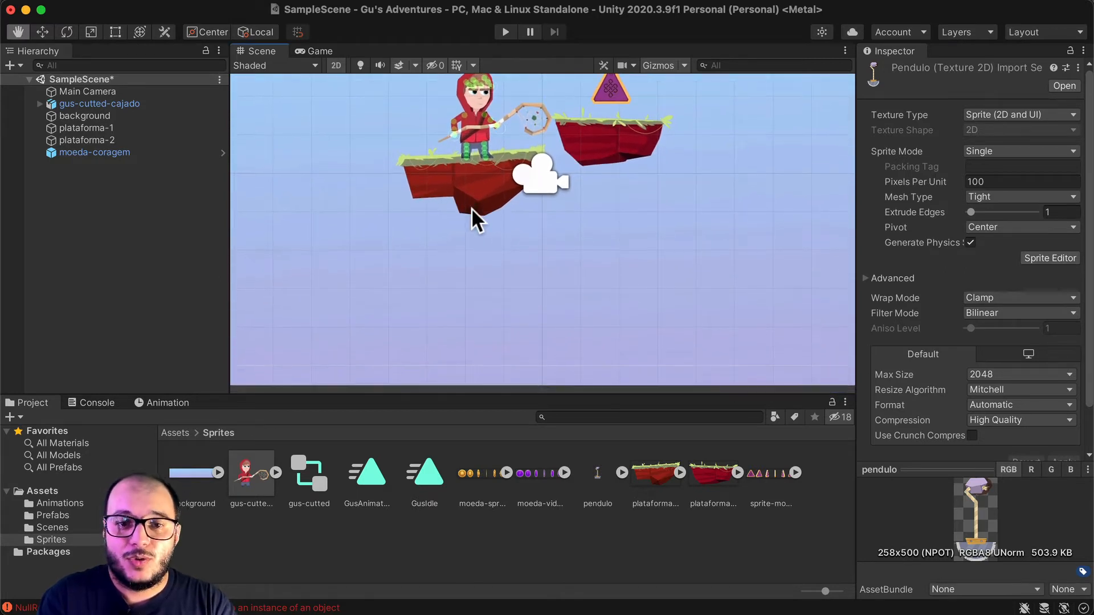
{"action": "key", "text": "t"}
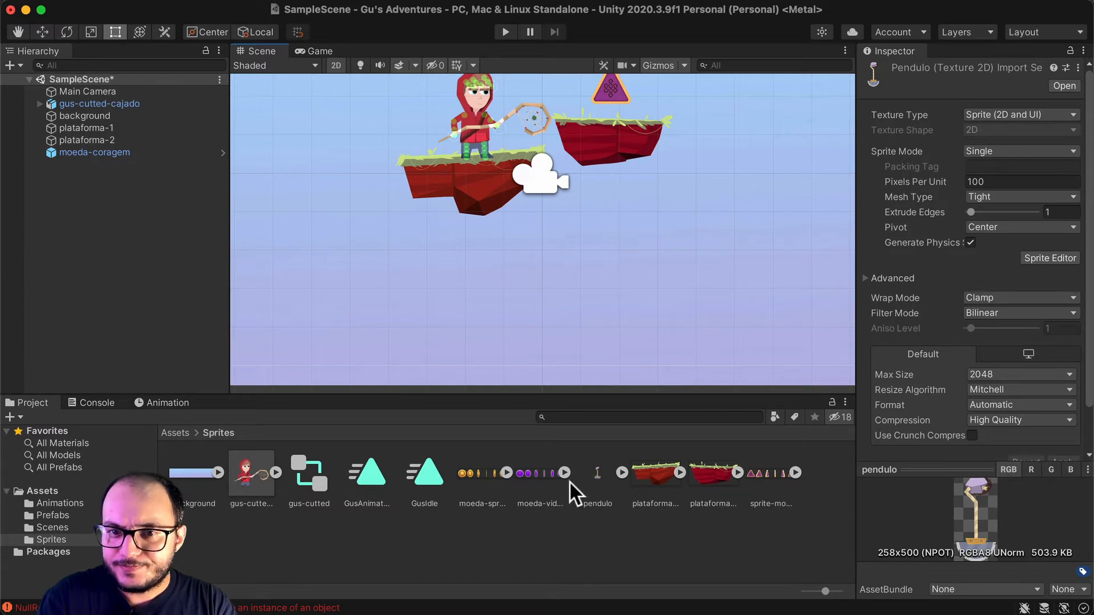
{"action": "left_click_drag", "start_coordinate": [593, 473], "coordinate": [473, 266]}
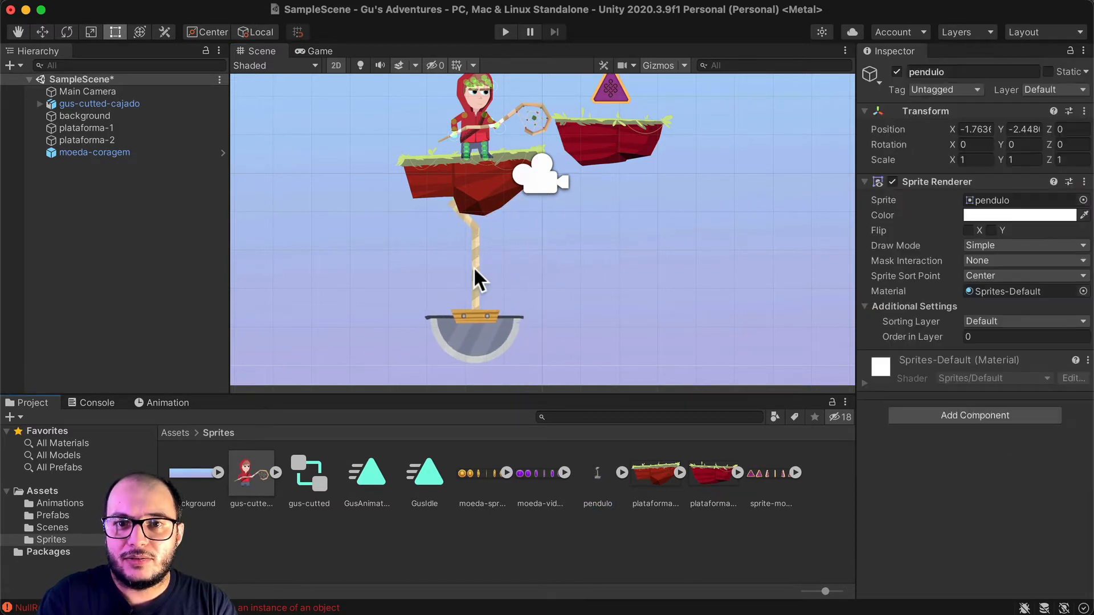
Step: Add a new sorting layer named Foreground to the project's sorting layers
{"action": "left_click", "coordinate": [1007, 322]}
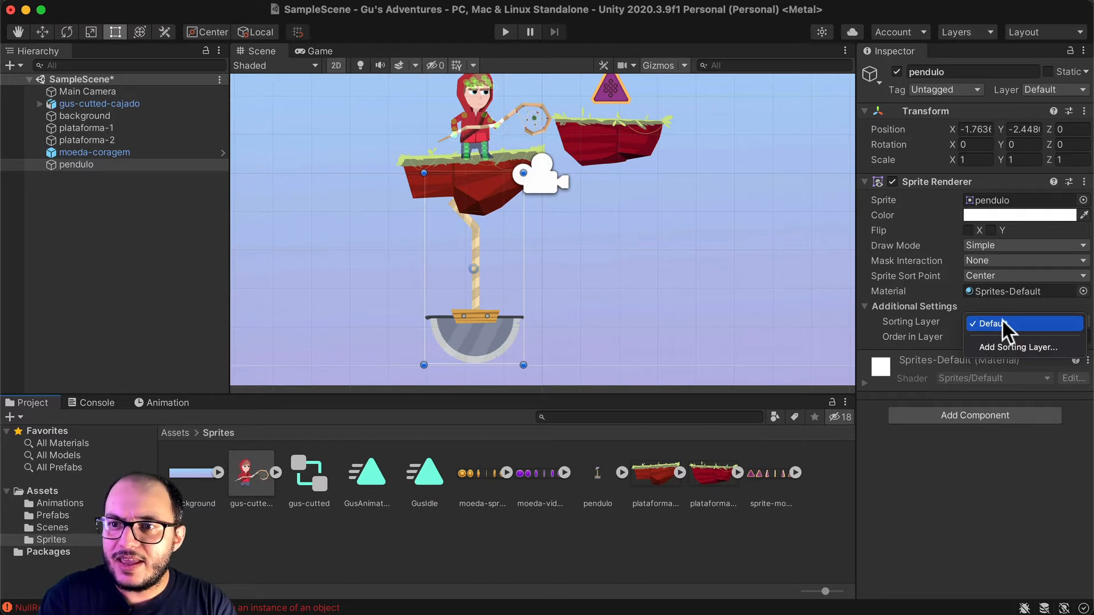
{"action": "left_click", "coordinate": [990, 347]}
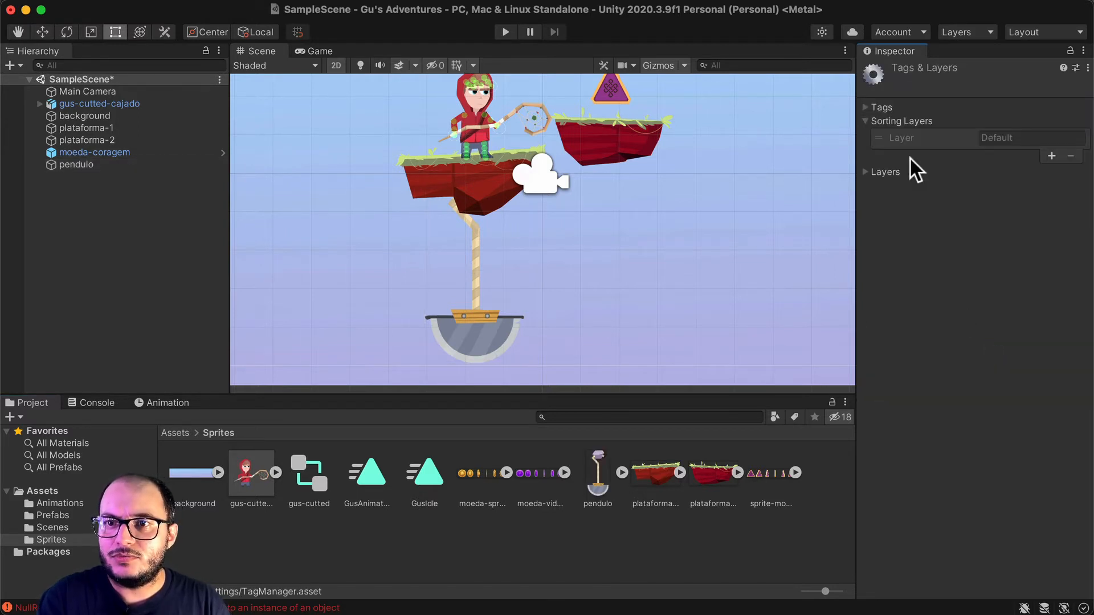
{"action": "left_click", "coordinate": [1052, 155]}
{"action": "left_click", "coordinate": [1028, 154]}
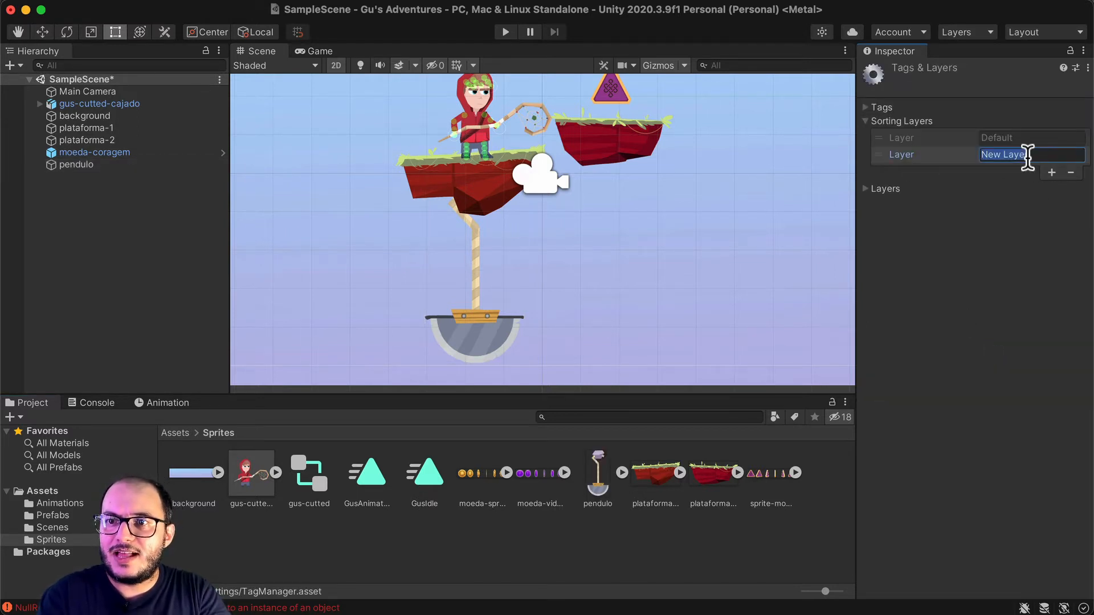
{"action": "type", "text": "Foreground"}
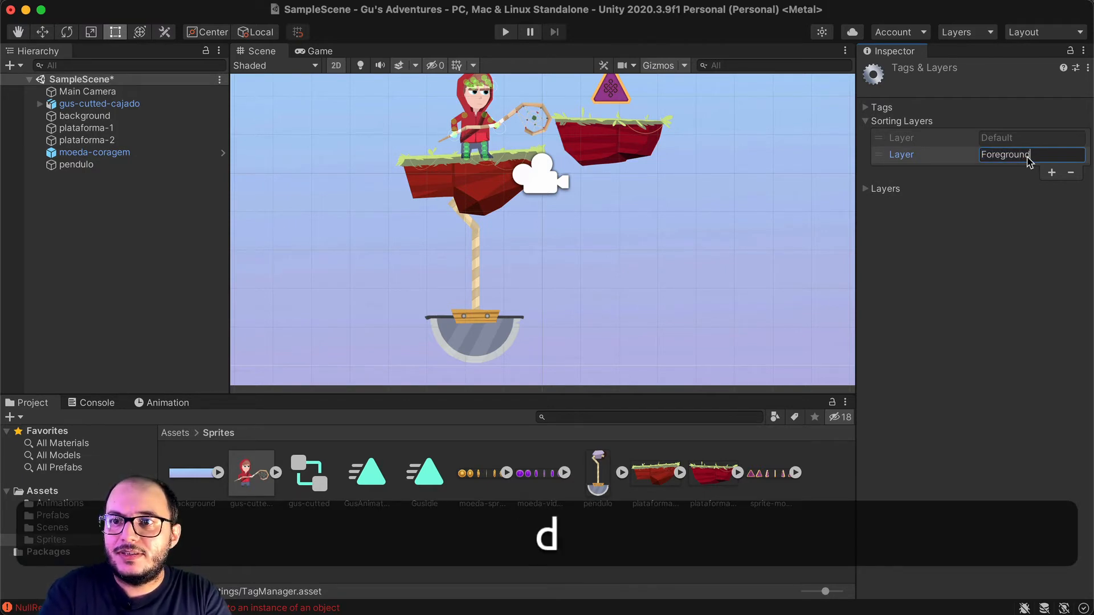
{"action": "key", "text": "Return"}
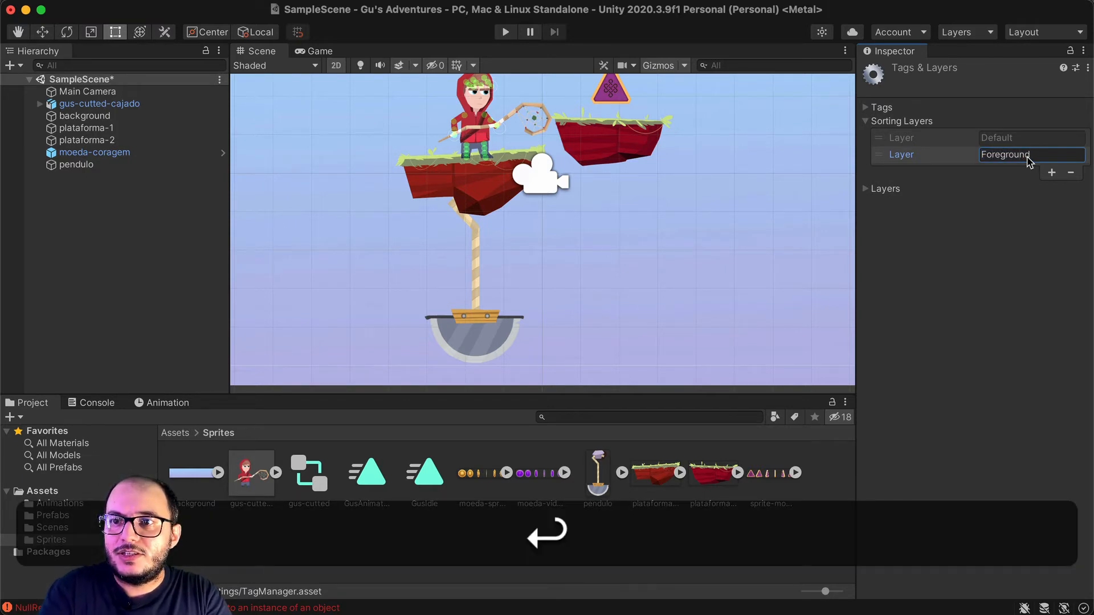
Step: Add another sorting layer named Background below the Foreground layer
{"action": "left_click", "coordinate": [1052, 172]}
{"action": "left_click", "coordinate": [1035, 171]}
{"action": "type", "text": "Background"}
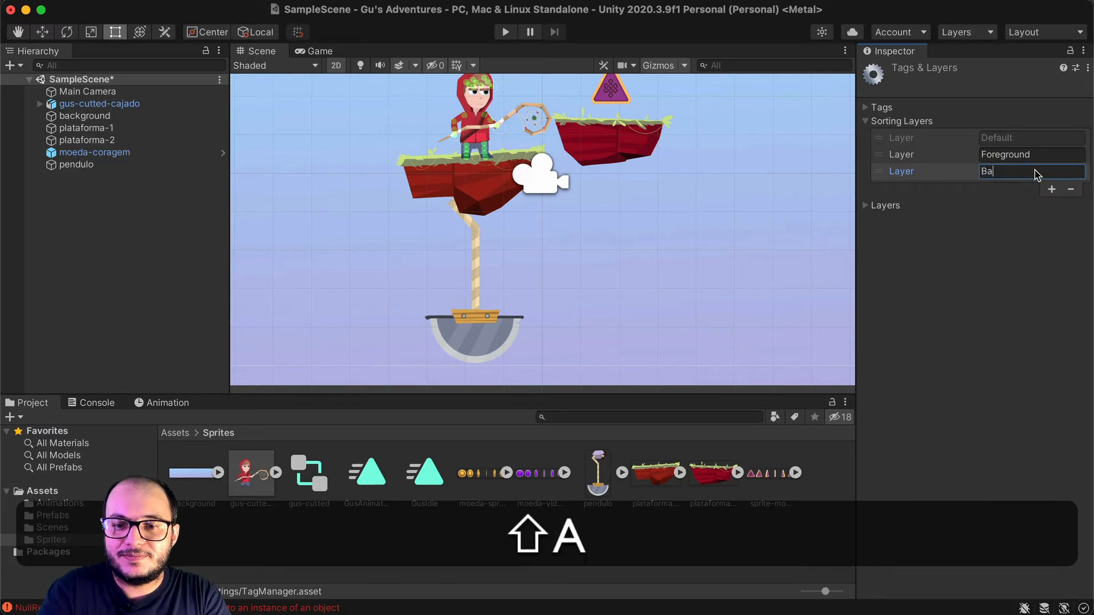
{"action": "key", "text": "Return"}
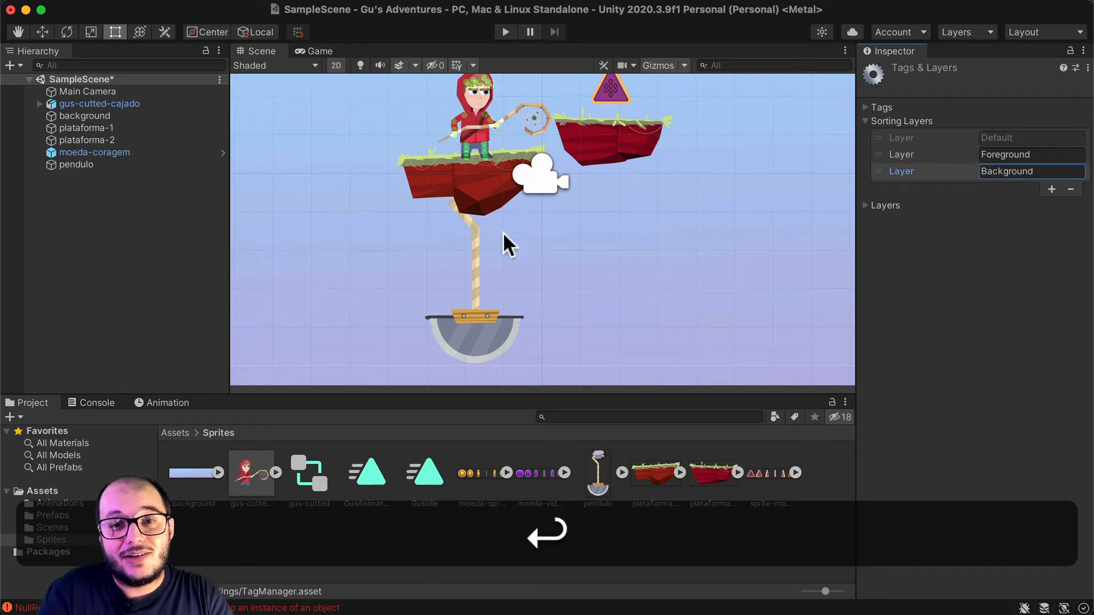
{"action": "left_click", "coordinate": [1000, 153]}
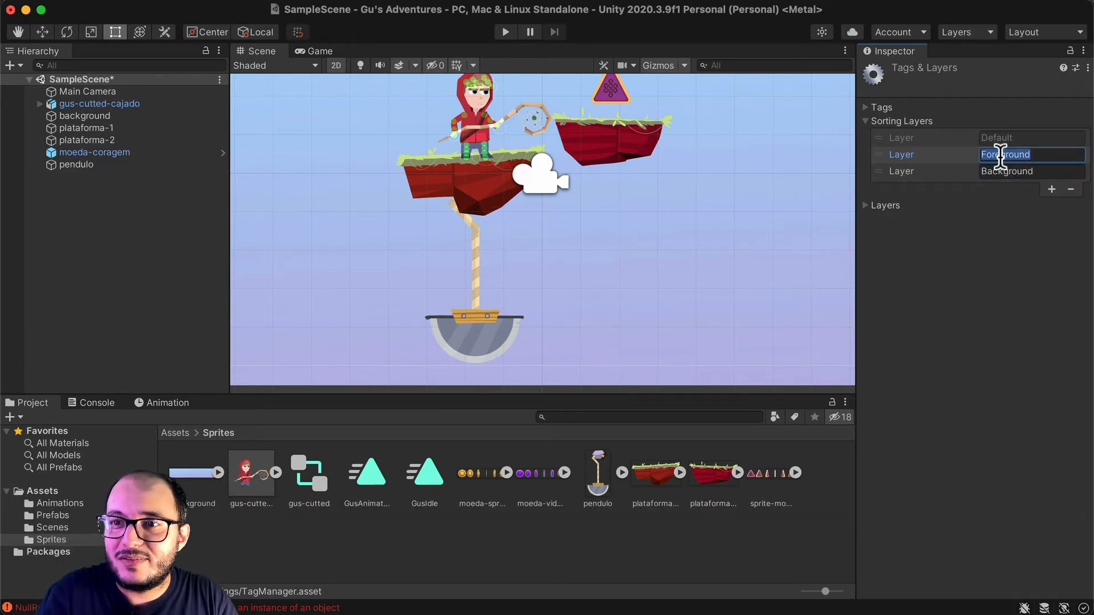
Step: Assign the pendulo sprite to the Foreground sorting layer
{"action": "left_click", "coordinate": [479, 344]}
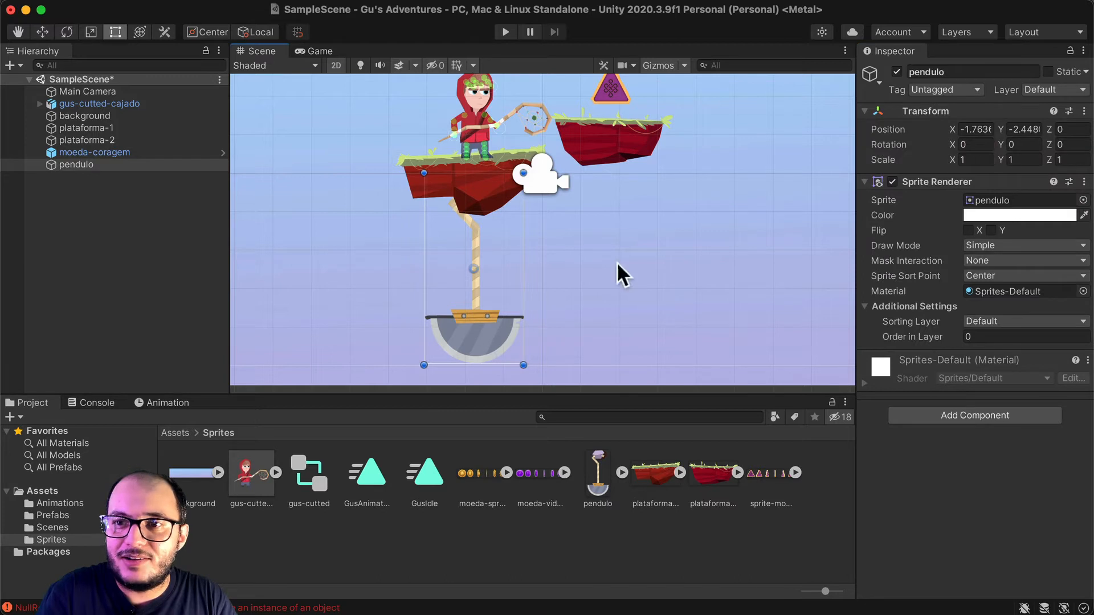
{"action": "left_click", "coordinate": [979, 322]}
{"action": "left_click", "coordinate": [982, 337]}
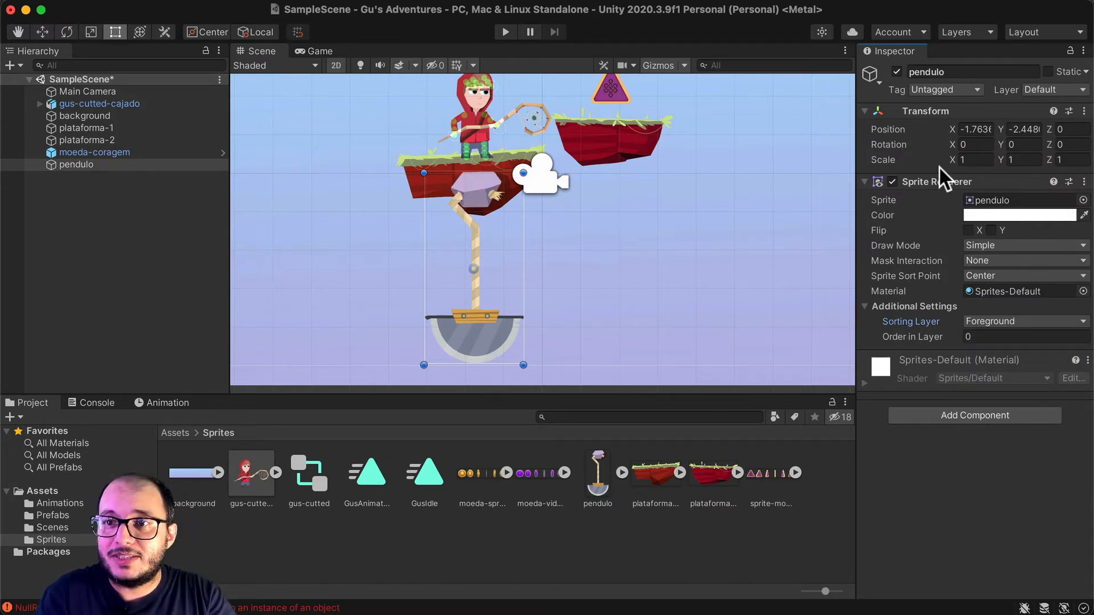
Step: Scale the pendulo sprite to 0.5 on the X, Y and Z axes
{"action": "type", "text": "0.5"}
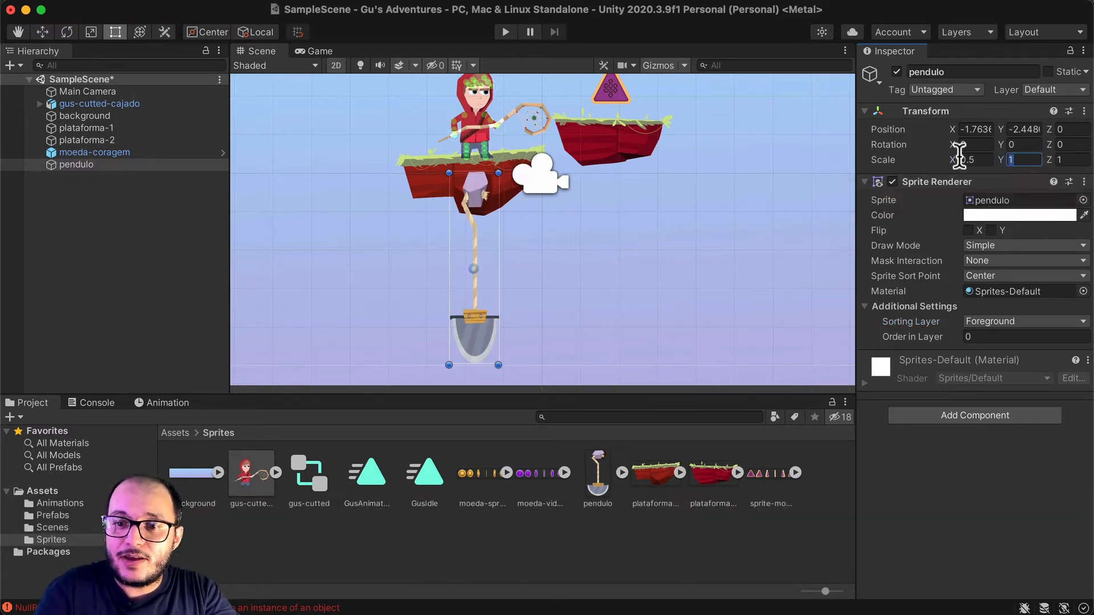
{"action": "left_click", "coordinate": [1016, 158]}
{"action": "type", "text": "0.5"}
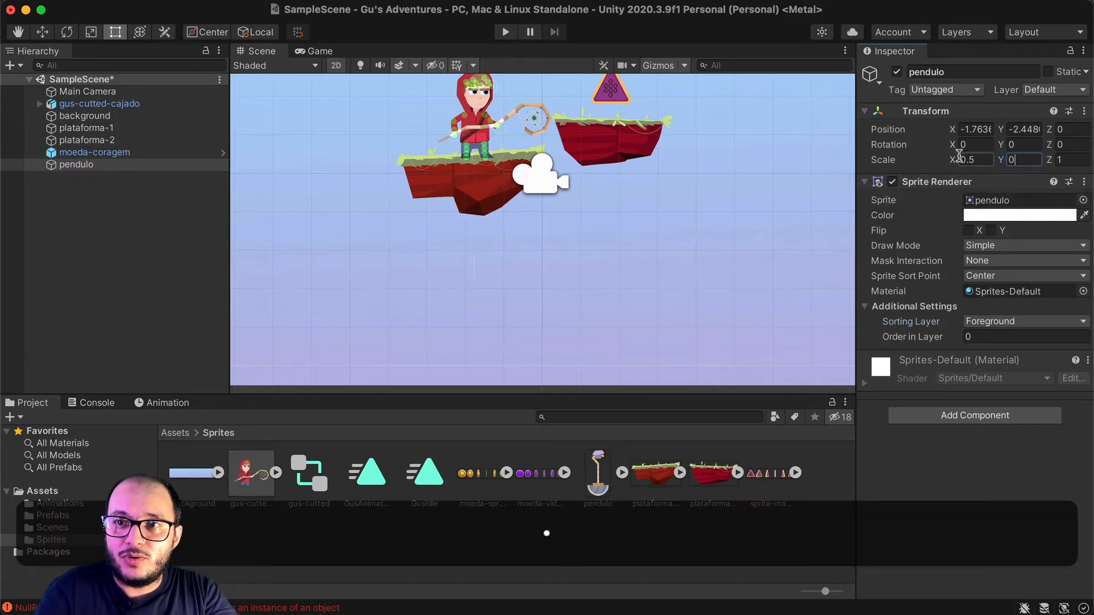
{"action": "left_click", "coordinate": [1062, 160]}
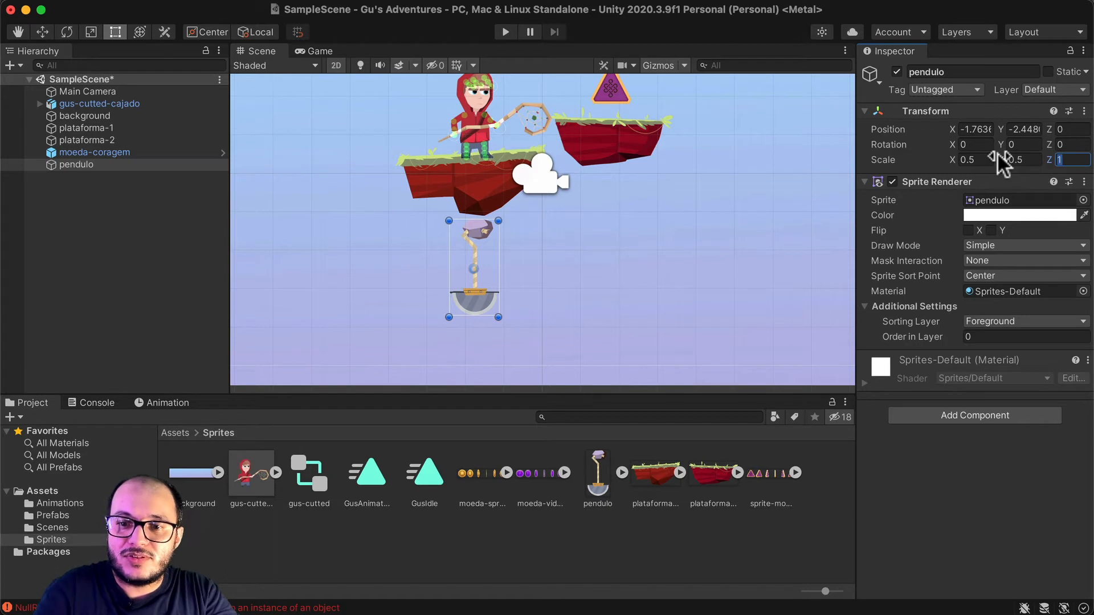
{"action": "type", "text": "0.5"}
{"action": "key", "text": "Return"}
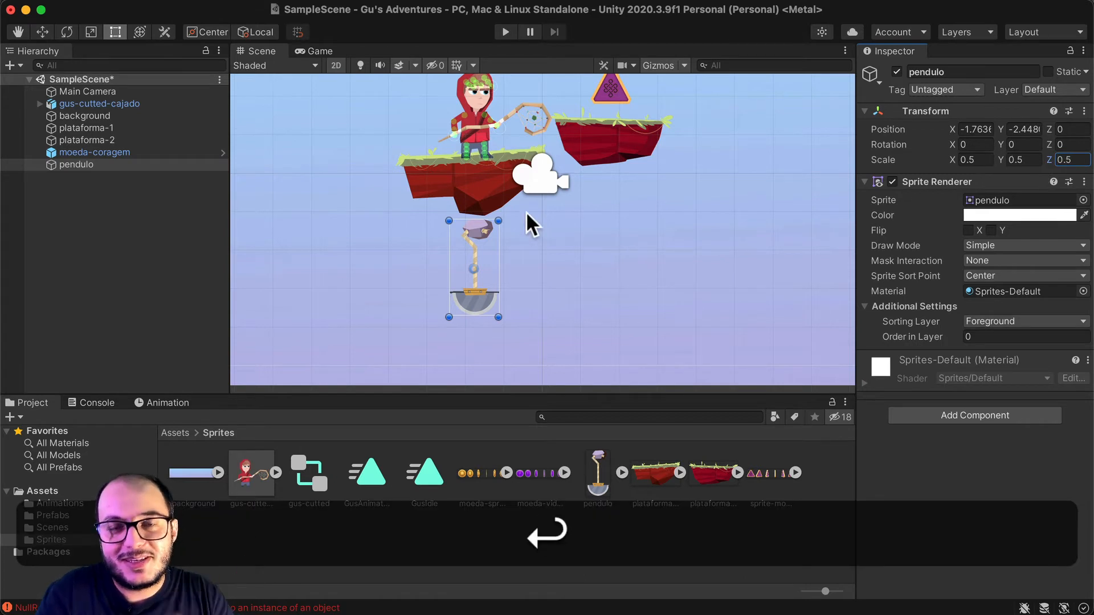
Step: Move the pendulo up onto the underside of the character's platform, to about X -1.49 and Y -1.26
{"action": "left_click", "coordinate": [42, 32]}
{"action": "left_click_drag", "start_coordinate": [475, 206], "coordinate": [476, 162]}
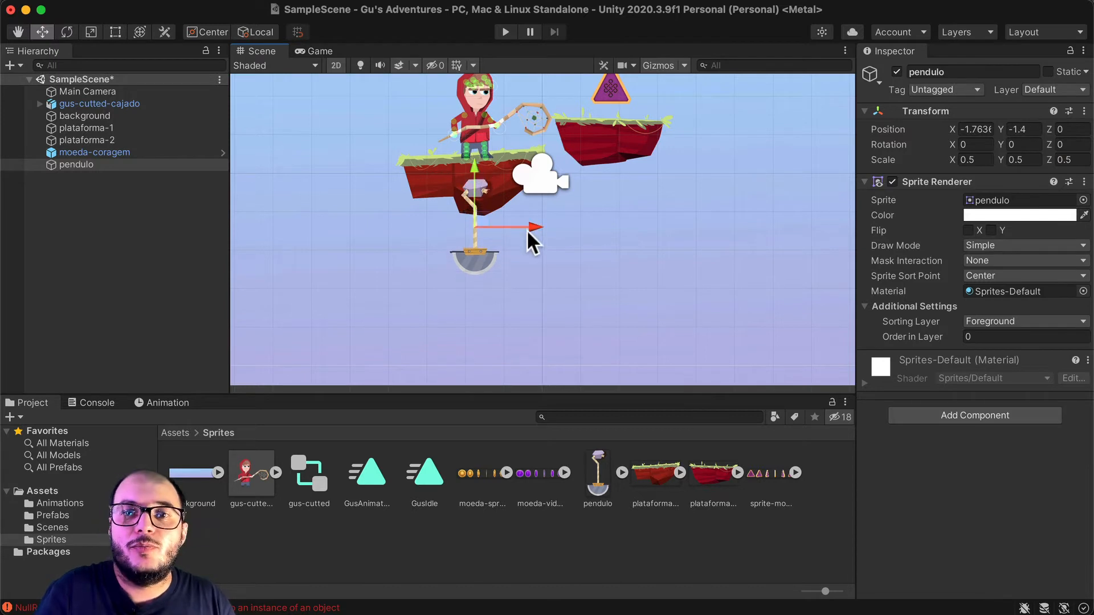
{"action": "left_click_drag", "start_coordinate": [526, 230], "coordinate": [541, 222]}
{"action": "left_click_drag", "start_coordinate": [485, 165], "coordinate": [485, 160]}
{"action": "scroll", "coordinate": [484, 239], "scroll_direction": "up", "scroll_amount": 3}
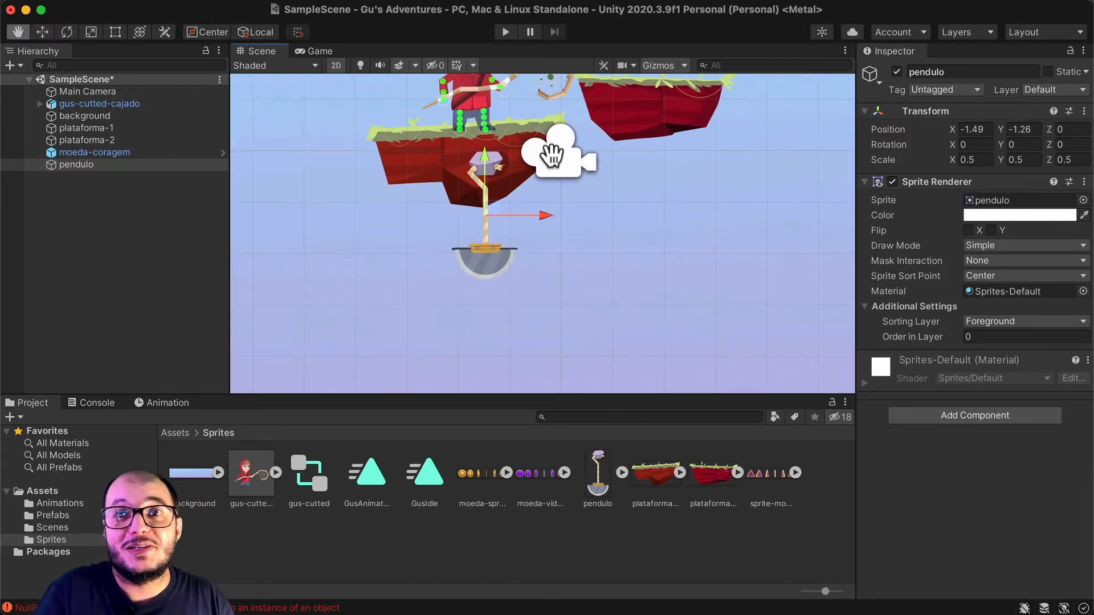
{"action": "middle_click_drag", "start_coordinate": [551, 154], "coordinate": [537, 227]}
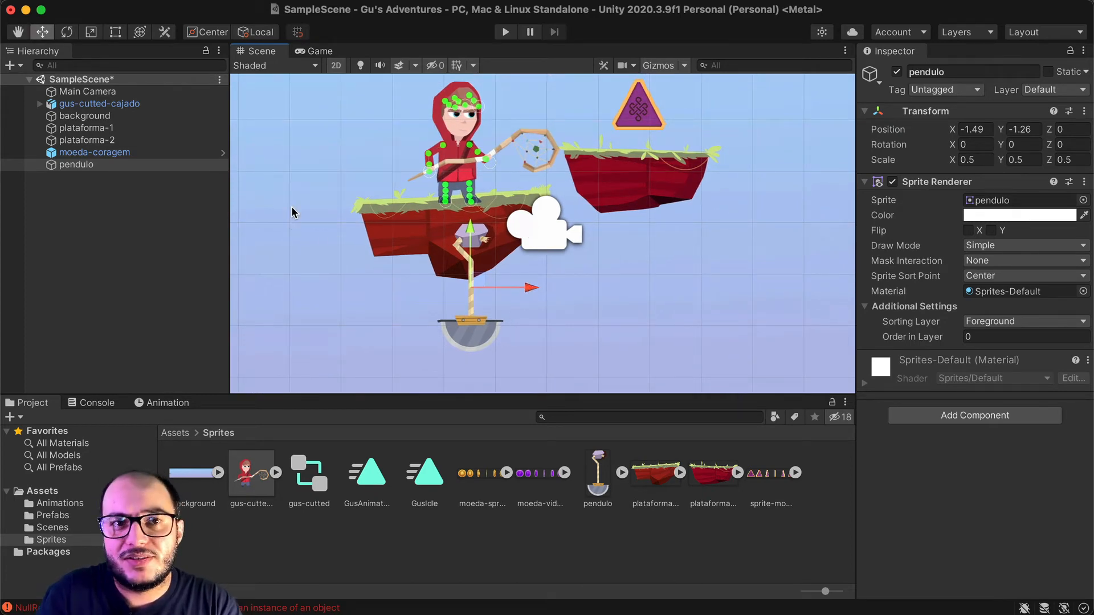
Step: Create an animation clip for the pendulo object named PenduloAnimationIK and save it in the Animations folder
{"action": "left_click", "coordinate": [76, 164]}
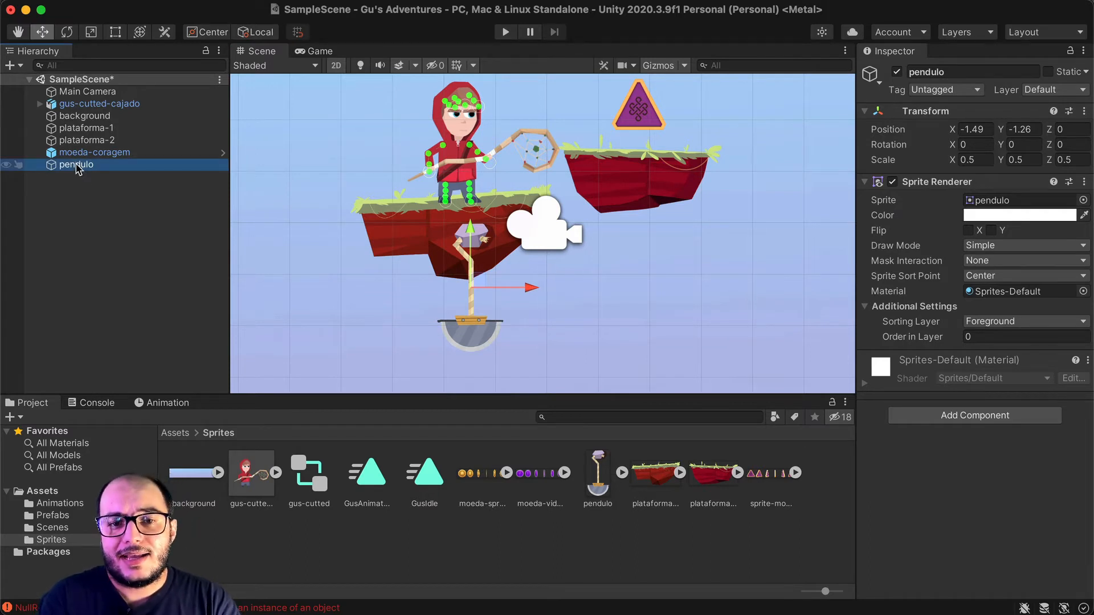
{"action": "left_click", "coordinate": [153, 402]}
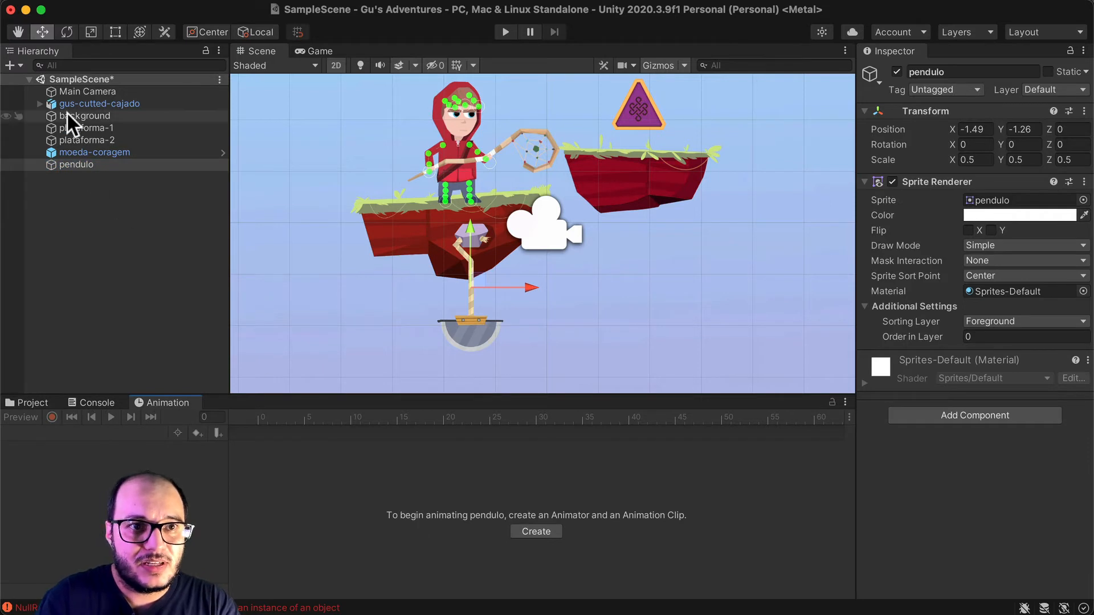
{"action": "left_click", "coordinate": [81, 164]}
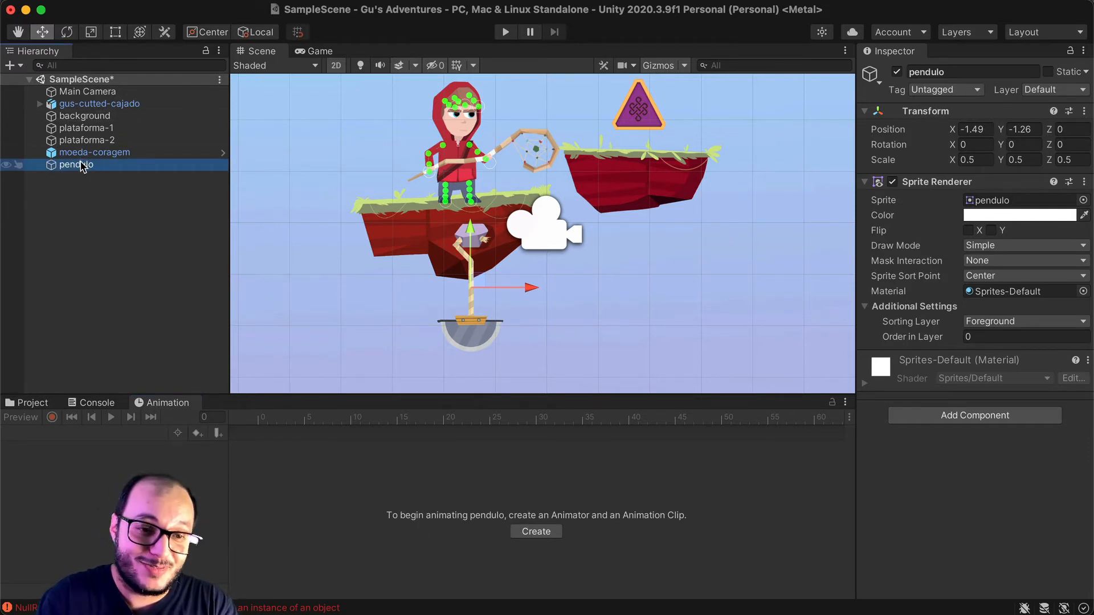
{"action": "left_click", "coordinate": [542, 530]}
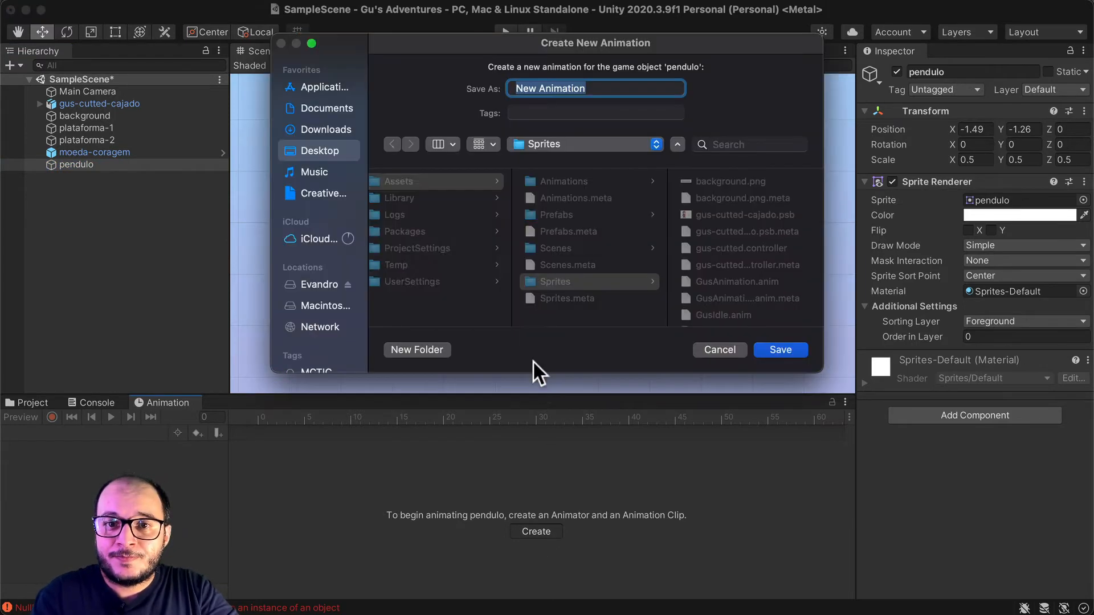
{"action": "left_click", "coordinate": [578, 179]}
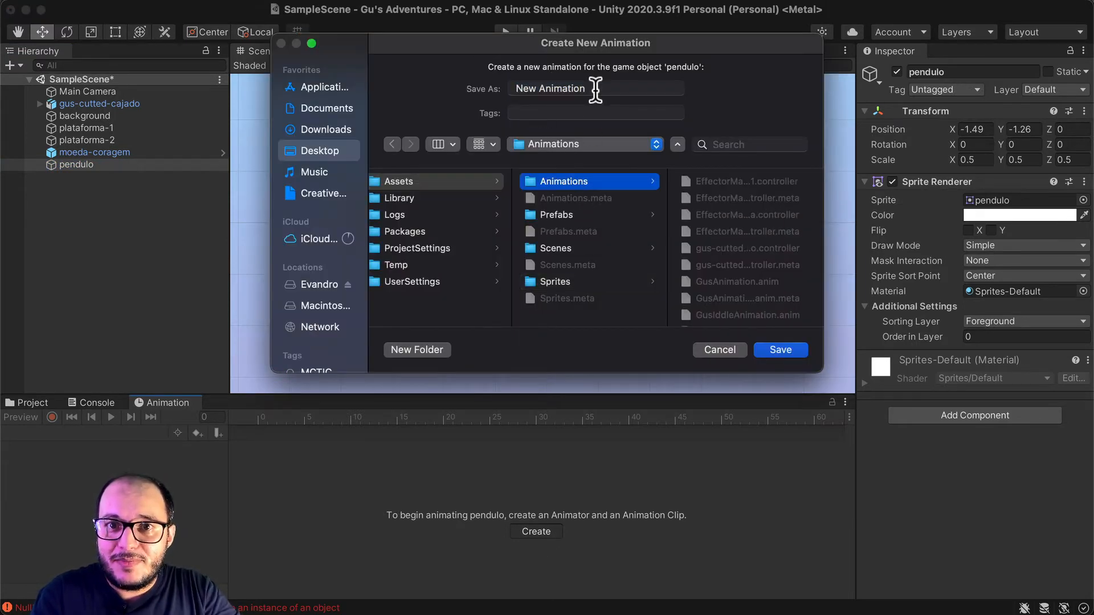
{"action": "left_click", "coordinate": [593, 87]}
{"action": "type", "text": "Pendeul"}
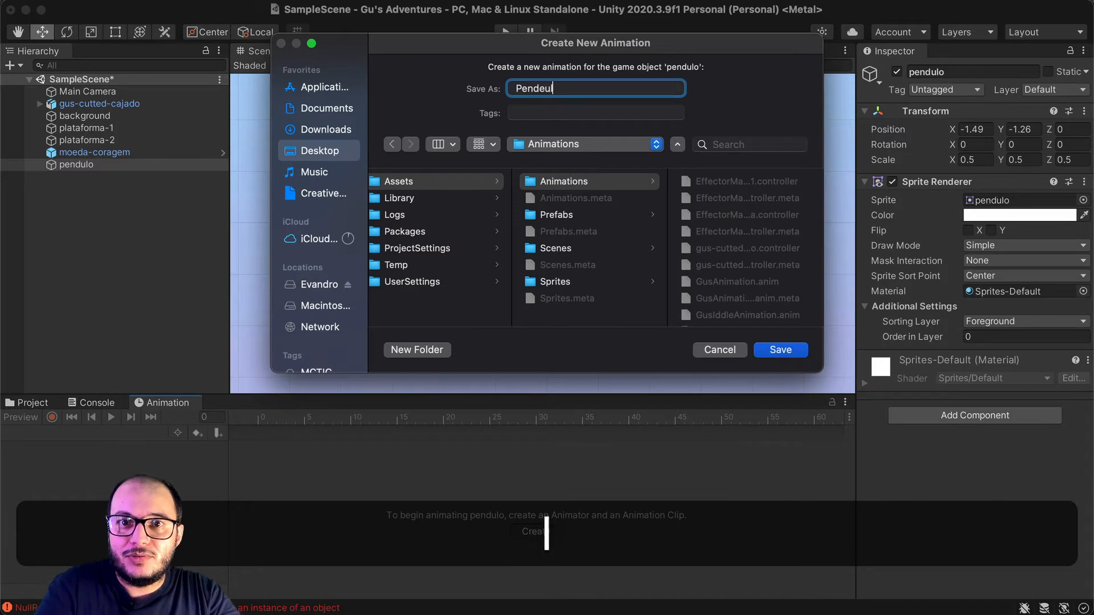
{"action": "type", "text": "oAnimetionIK"}
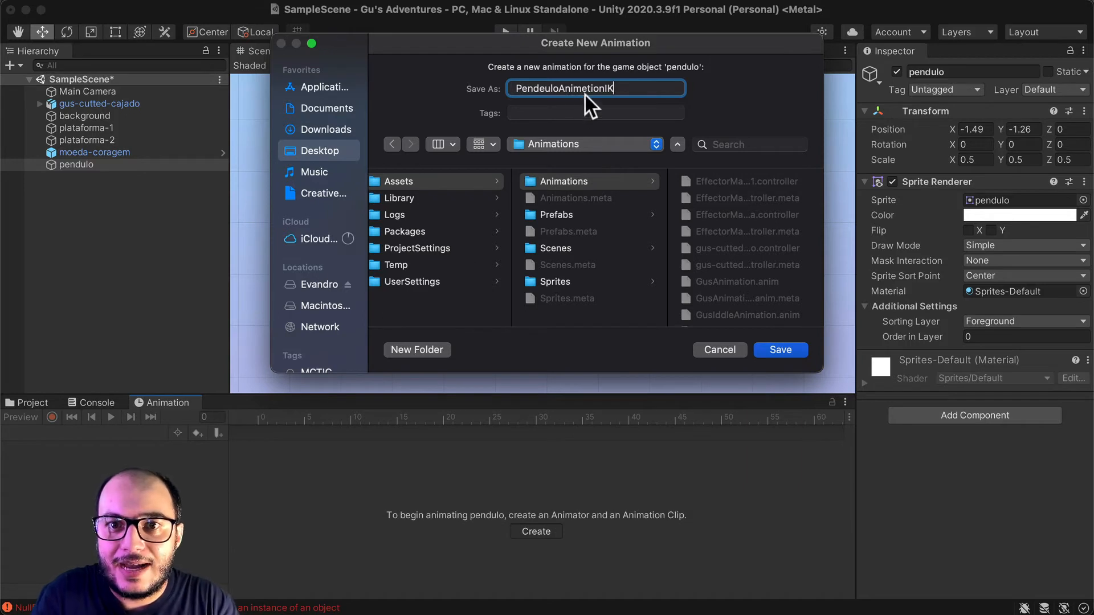
{"action": "key", "text": "BackSpace"}
{"action": "type", "text": "a"}
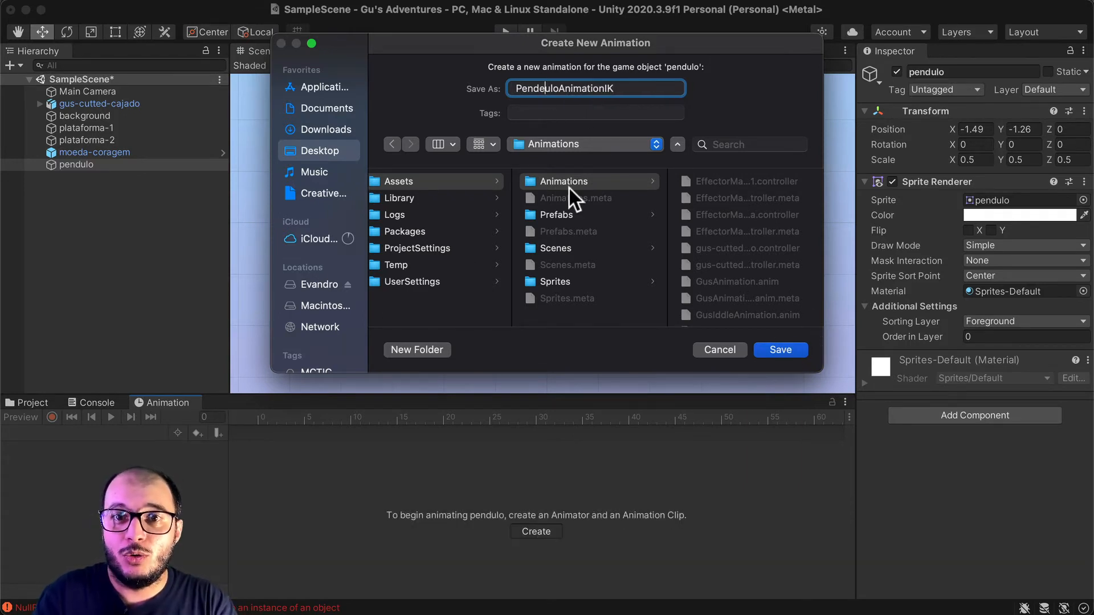
{"action": "key", "text": "BackSpace"}
{"action": "left_click", "coordinate": [779, 348]}
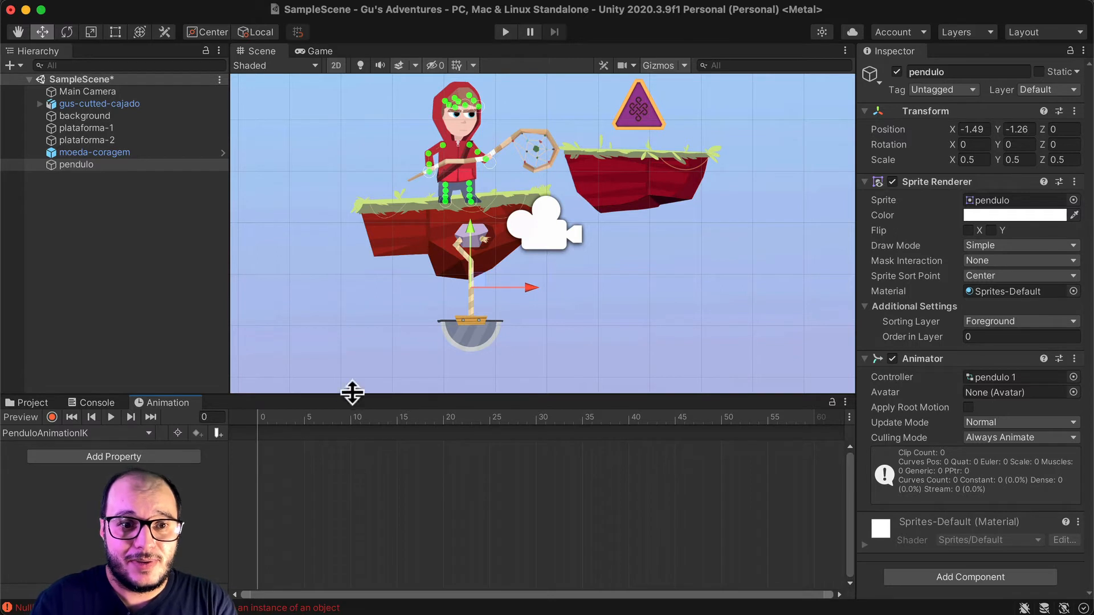
Step: Add a Sprite Skin component to the pendulo object, create its bones, and check them up close in the scene
{"action": "left_click", "coordinate": [458, 241]}
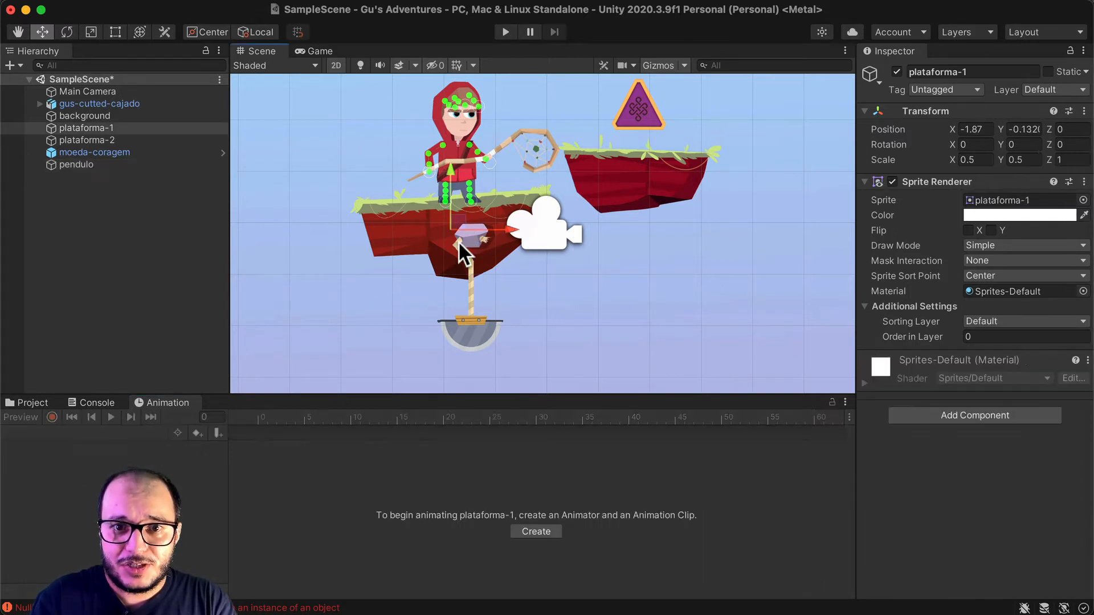
{"action": "left_click", "coordinate": [467, 237]}
{"action": "left_click", "coordinate": [80, 164]}
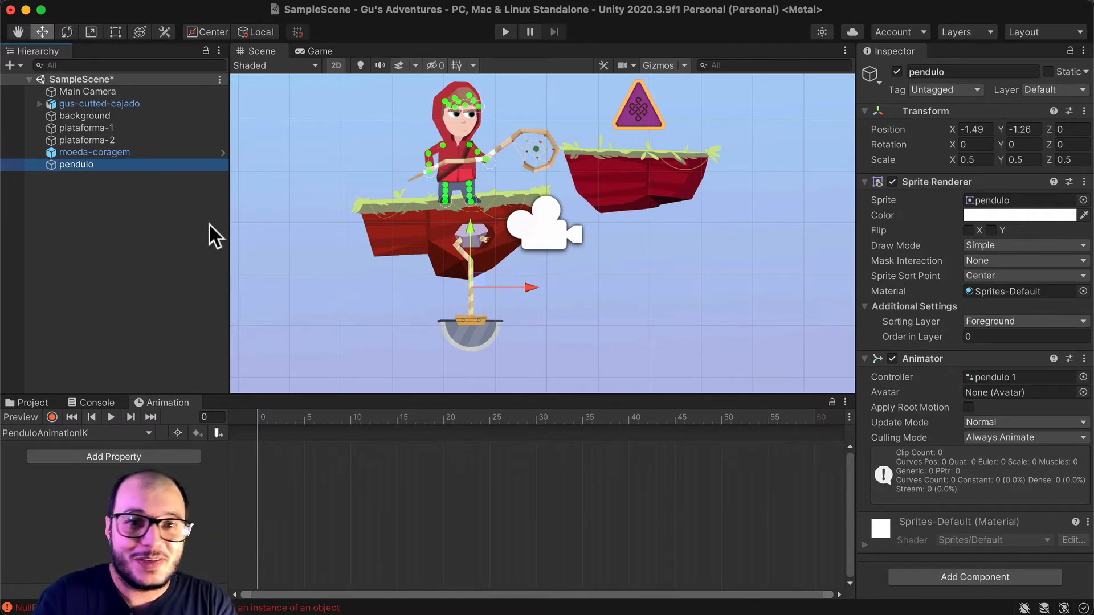
{"action": "left_click", "coordinate": [935, 578]}
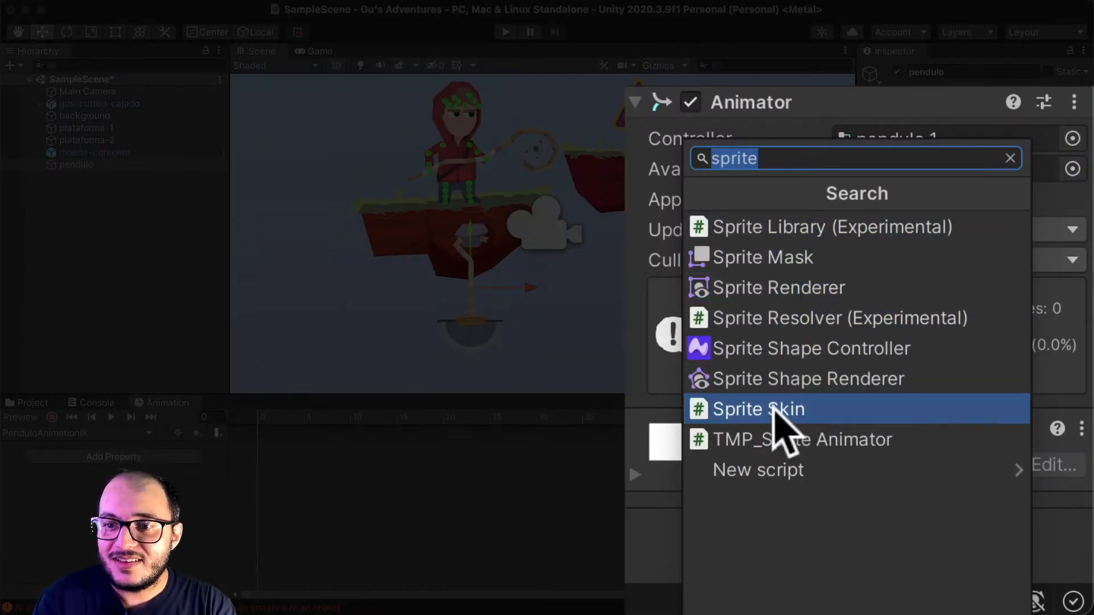
{"action": "left_click", "coordinate": [778, 410]}
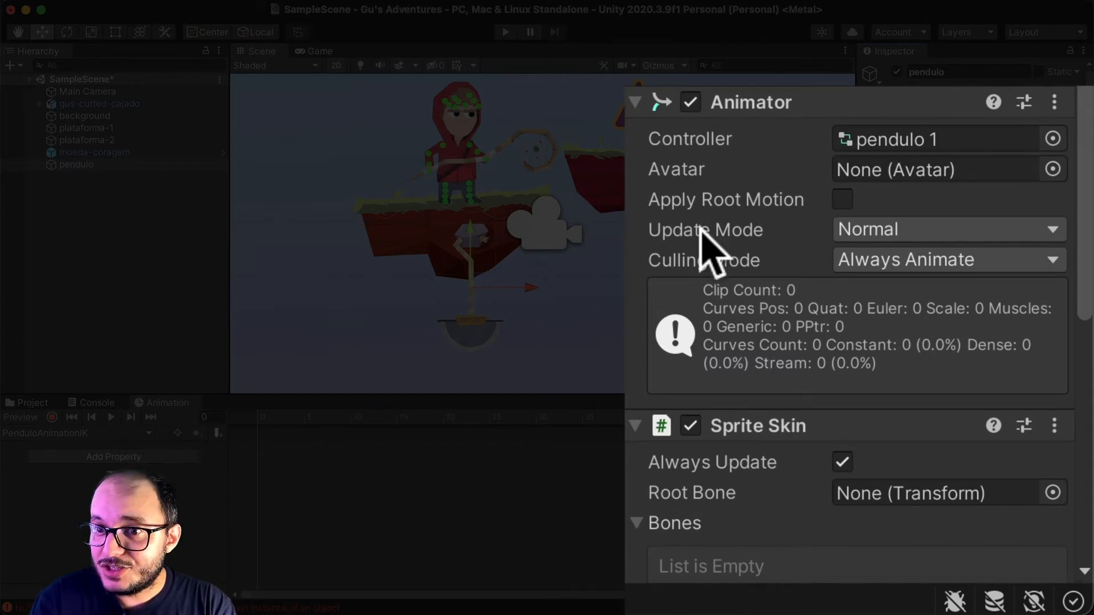
{"action": "scroll", "coordinate": [705, 236], "scroll_direction": "down", "scroll_amount": 5}
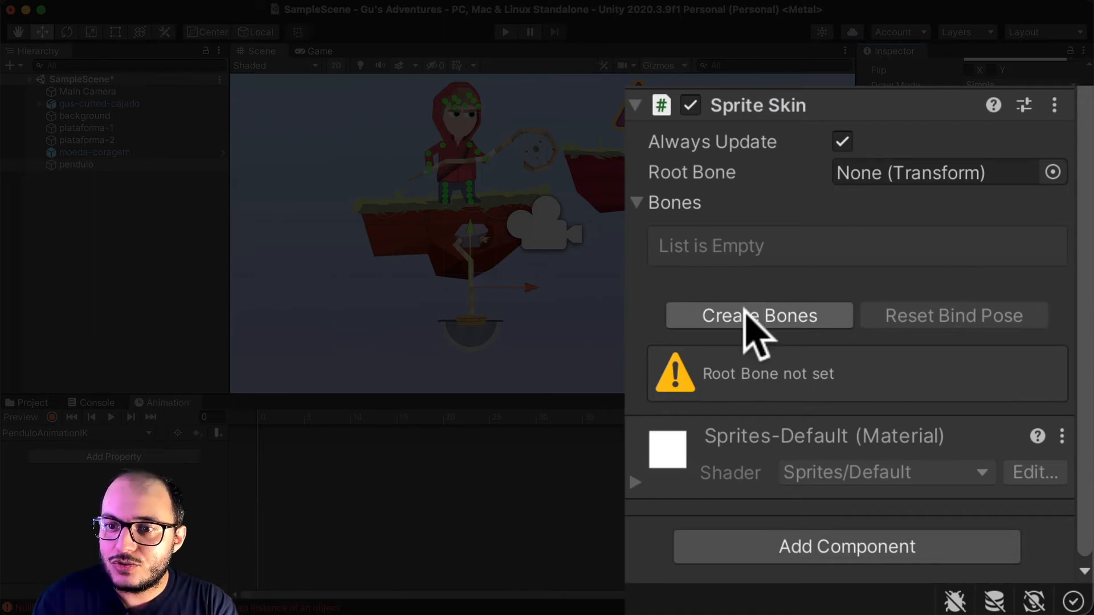
{"action": "left_click", "coordinate": [744, 314]}
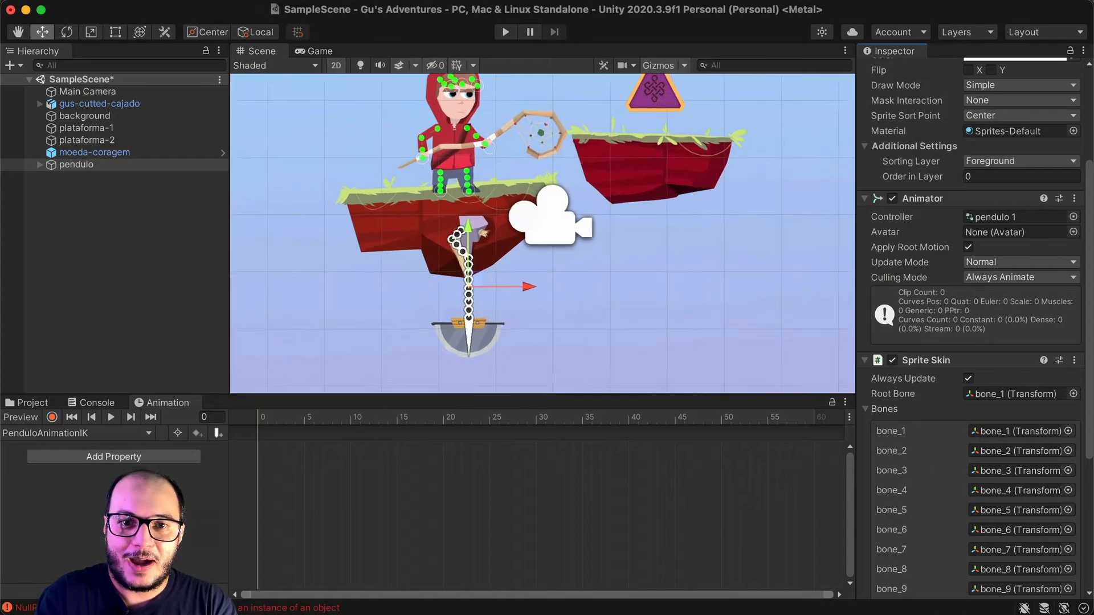
{"action": "scroll", "coordinate": [513, 319], "scroll_direction": "up", "scroll_amount": 5}
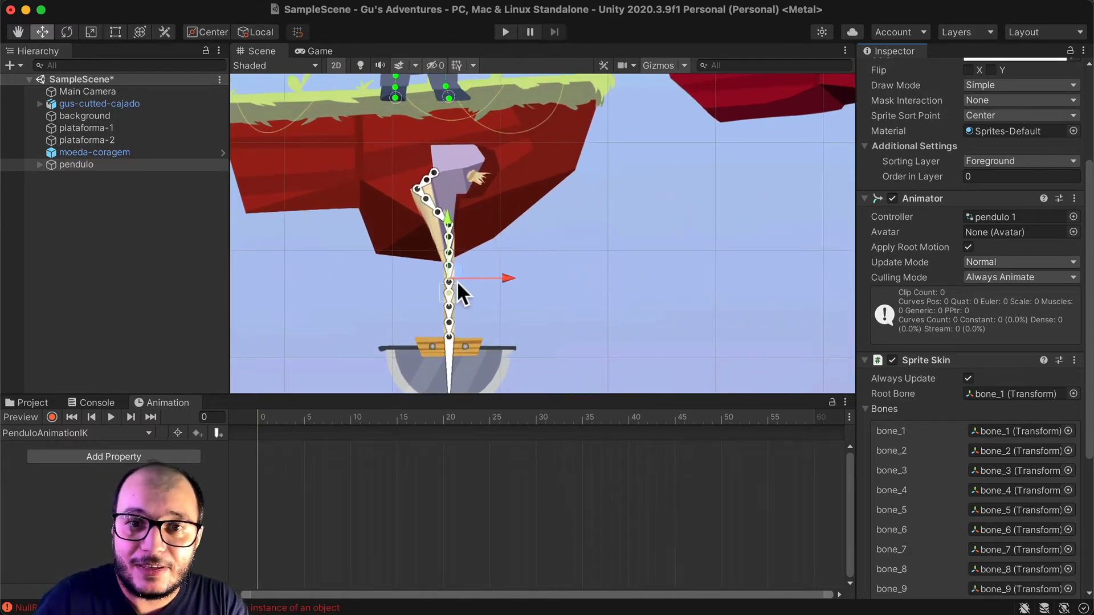
{"action": "scroll", "coordinate": [458, 228], "scroll_direction": "up", "scroll_amount": 3}
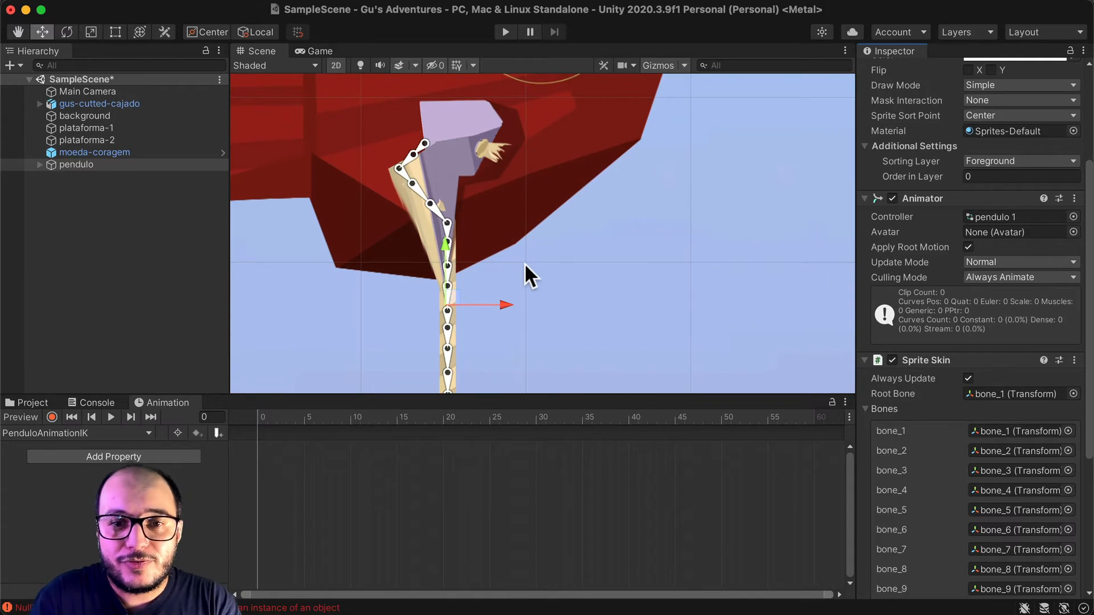
{"action": "scroll", "coordinate": [525, 268], "scroll_direction": "down", "scroll_amount": 3}
{"action": "middle_click_drag", "start_coordinate": [520, 264], "coordinate": [546, 224]}
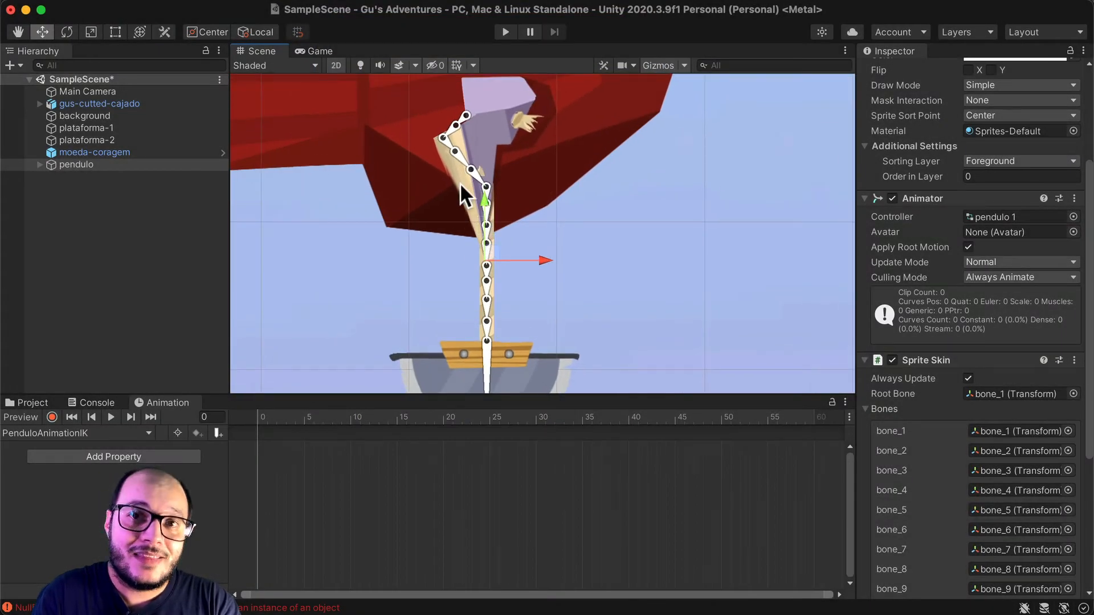
Step: Open the pendulo sprite asset from the Sprites folder in the Skinning Editor
{"action": "left_click", "coordinate": [86, 164]}
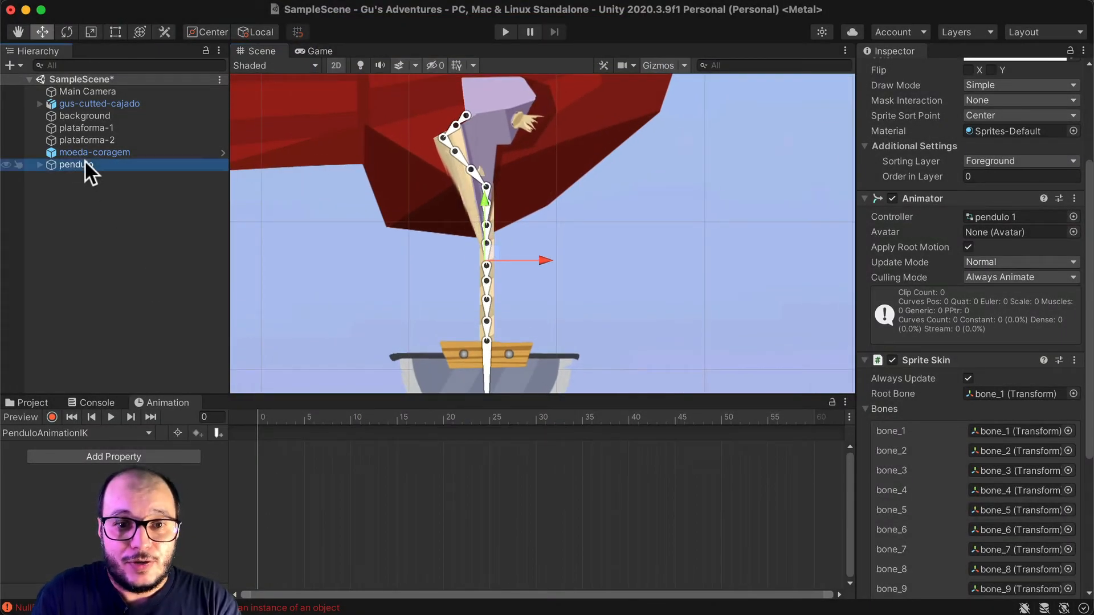
{"action": "left_click", "coordinate": [25, 402]}
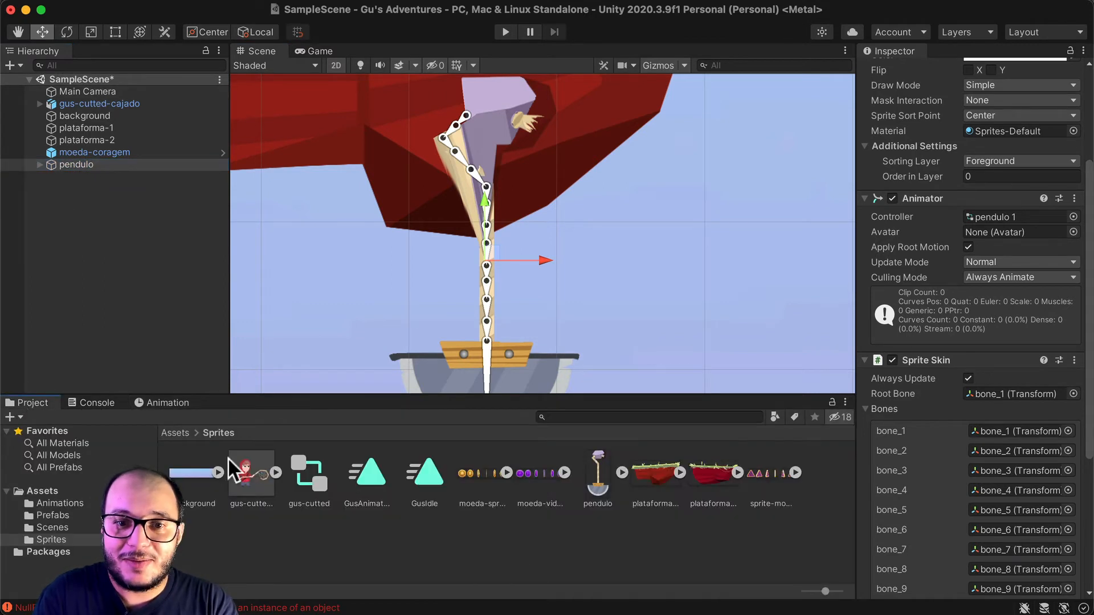
{"action": "left_click", "coordinate": [599, 481]}
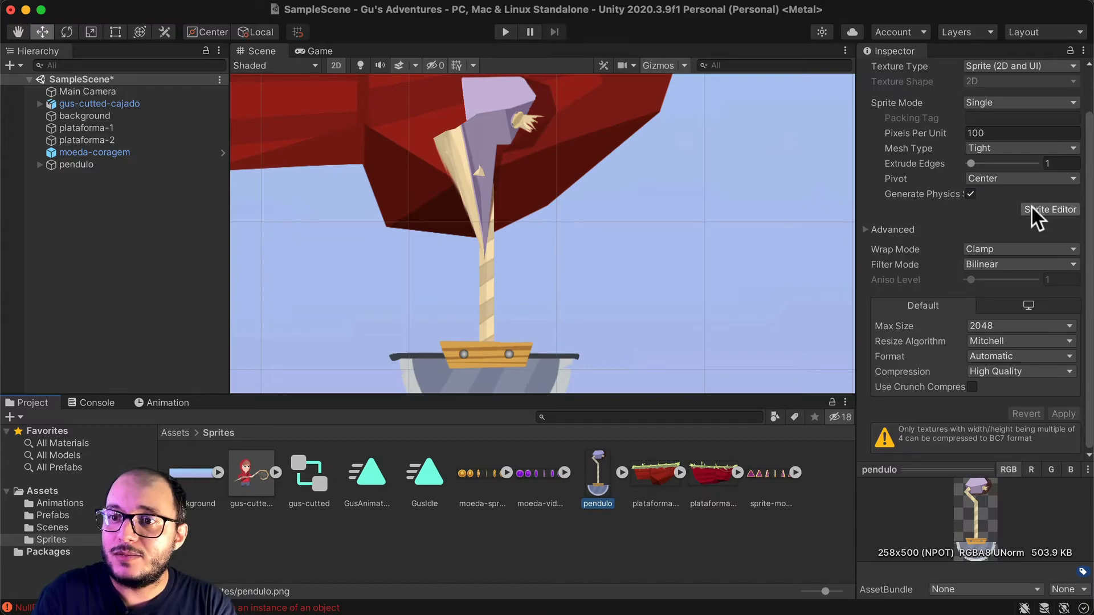
{"action": "left_click", "coordinate": [1032, 209]}
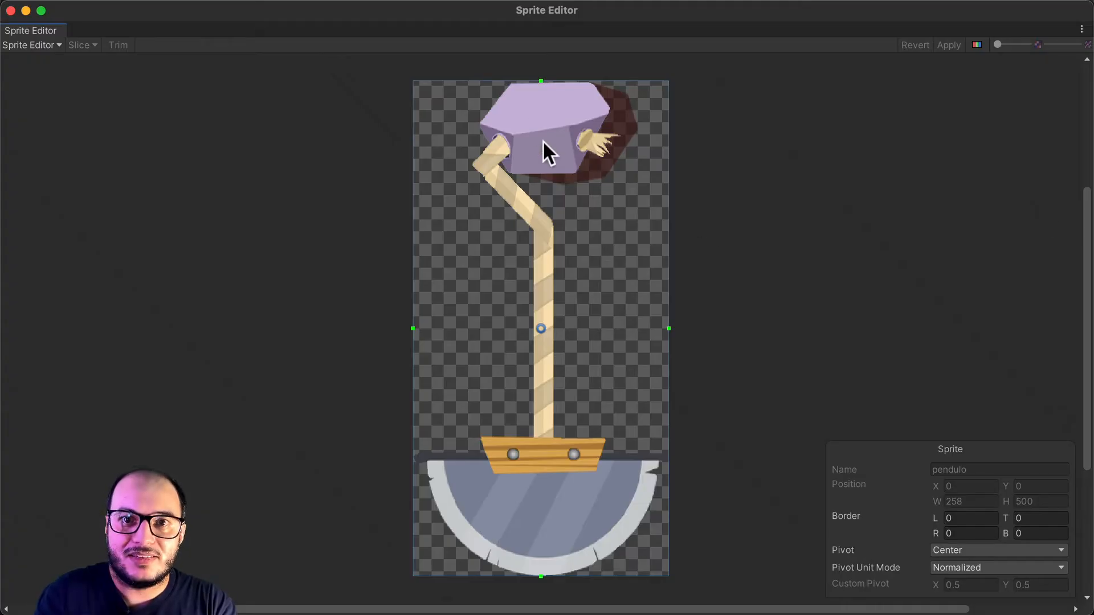
{"action": "left_click", "coordinate": [26, 45]}
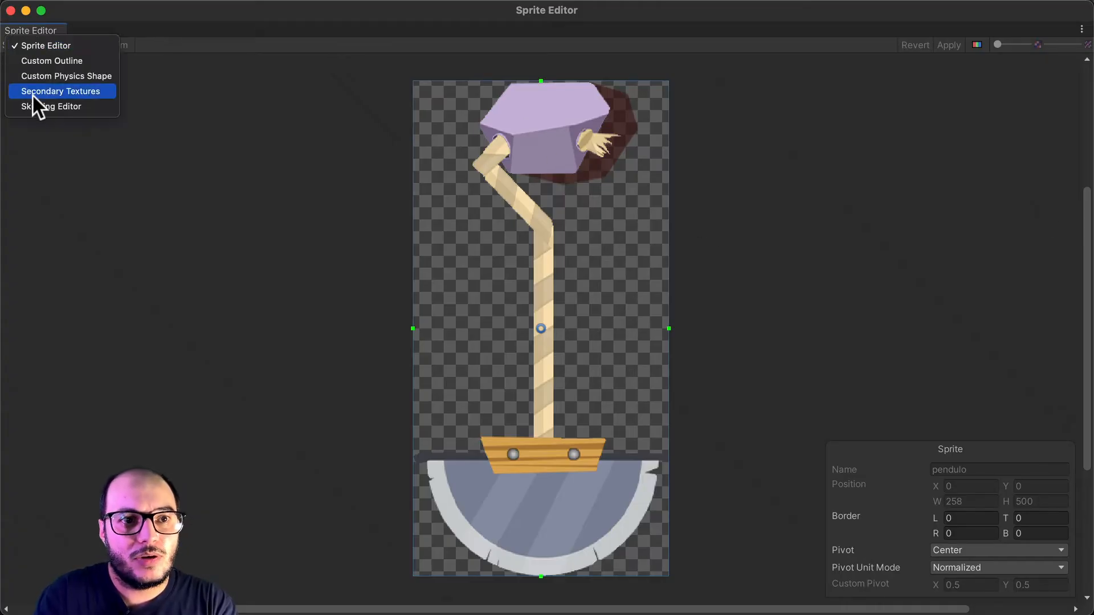
{"action": "left_click", "coordinate": [35, 107]}
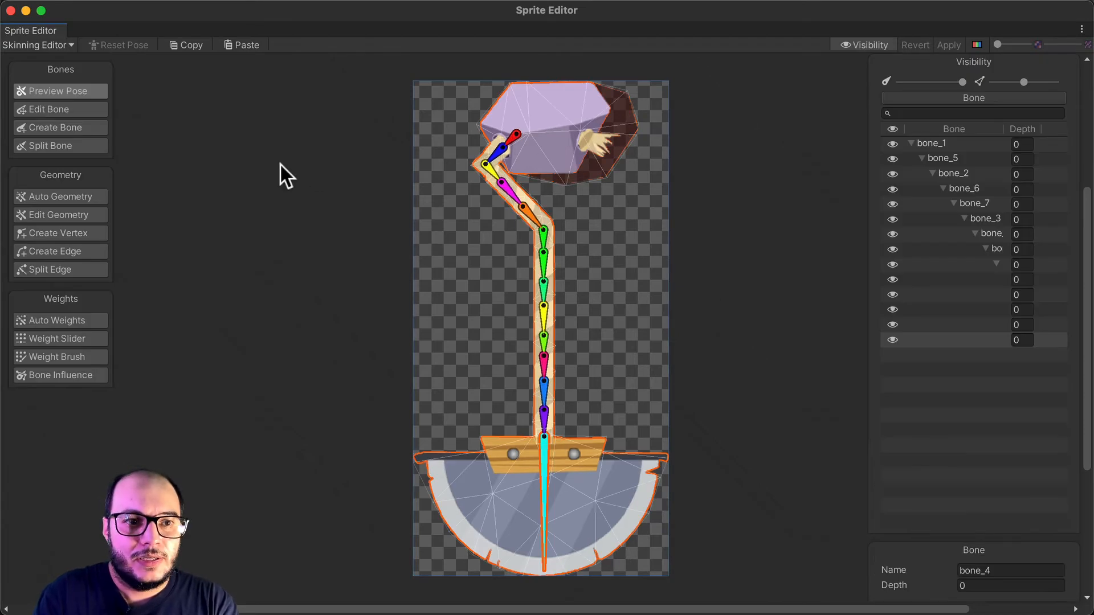
Step: Generate automatic bone weights for the whole pendulo sprite and apply the changes
{"action": "left_click", "coordinate": [65, 319]}
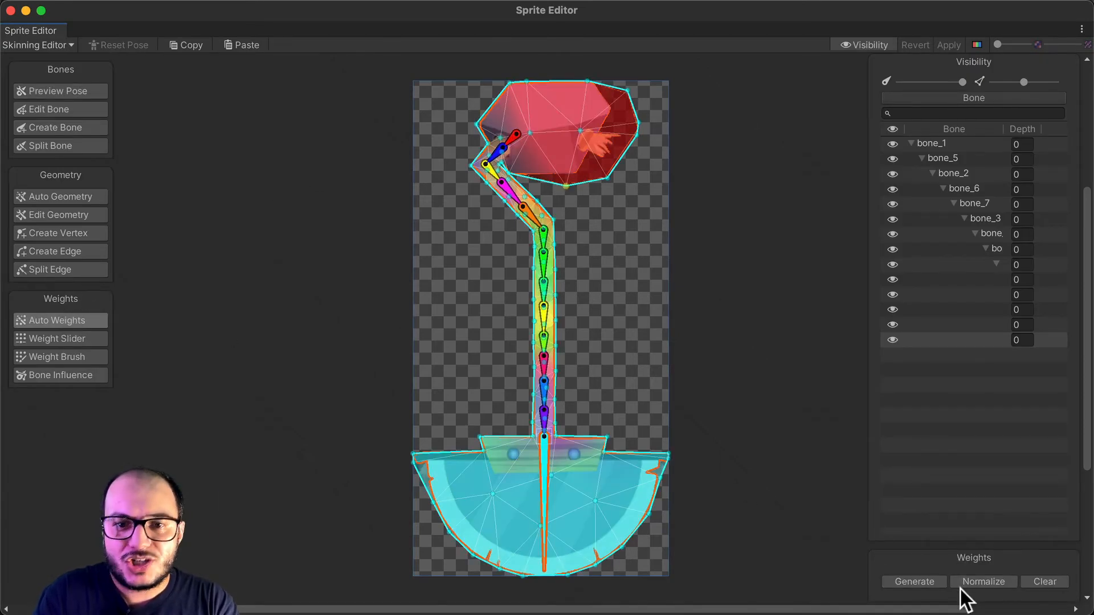
{"action": "left_click", "coordinate": [469, 408]}
{"action": "left_click", "coordinate": [914, 577]}
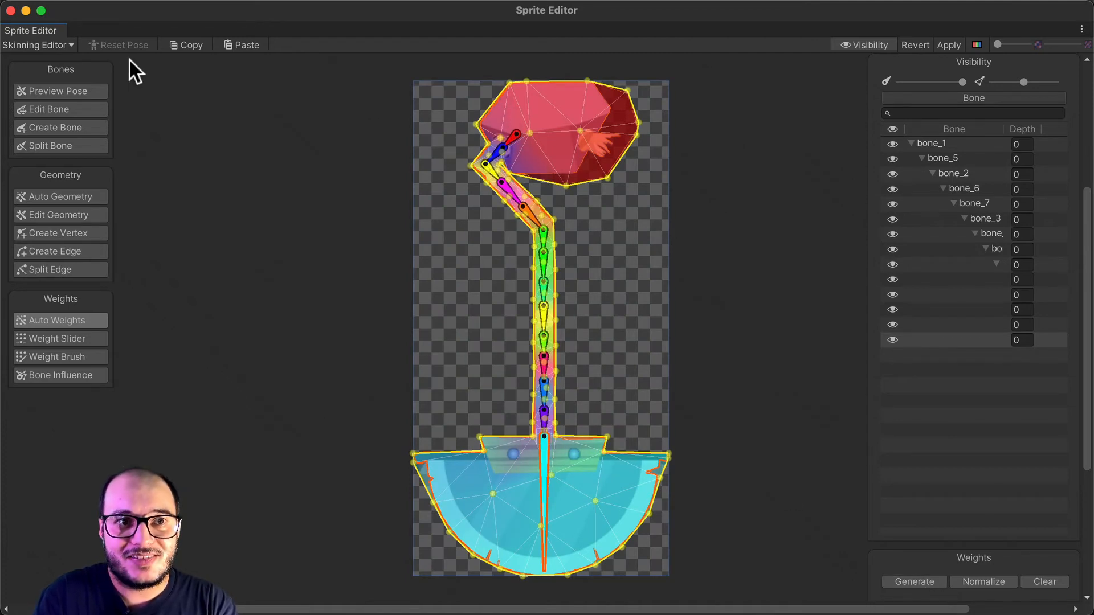
{"action": "left_click", "coordinate": [949, 46]}
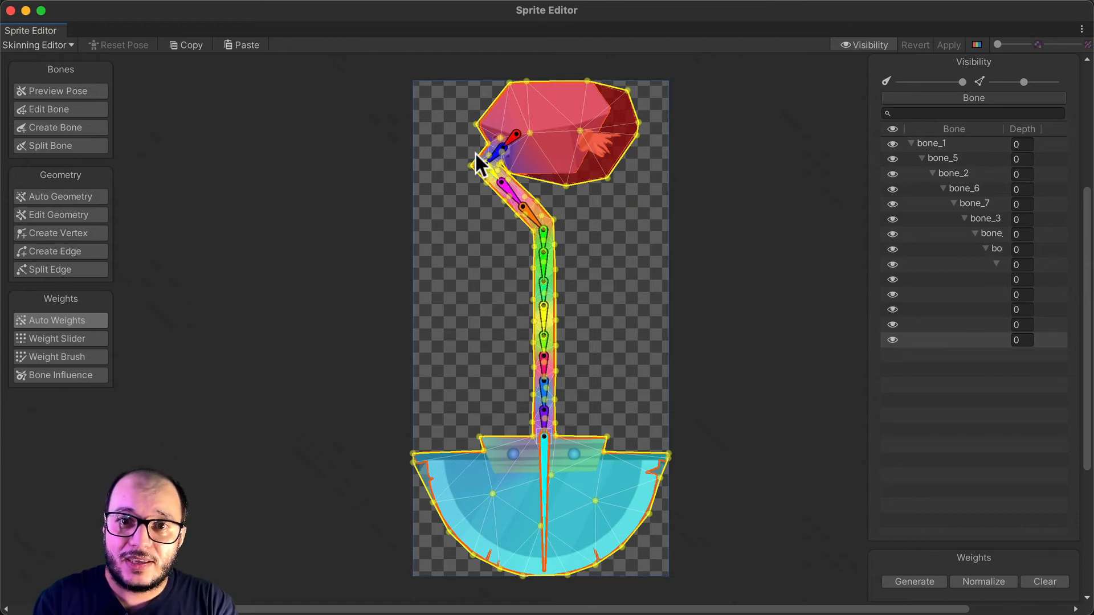
Step: Test the weights by rotating bone_6 in the pendulo's upper arm, and reset the pose
{"action": "scroll", "coordinate": [503, 159], "scroll_direction": "up", "scroll_amount": 5}
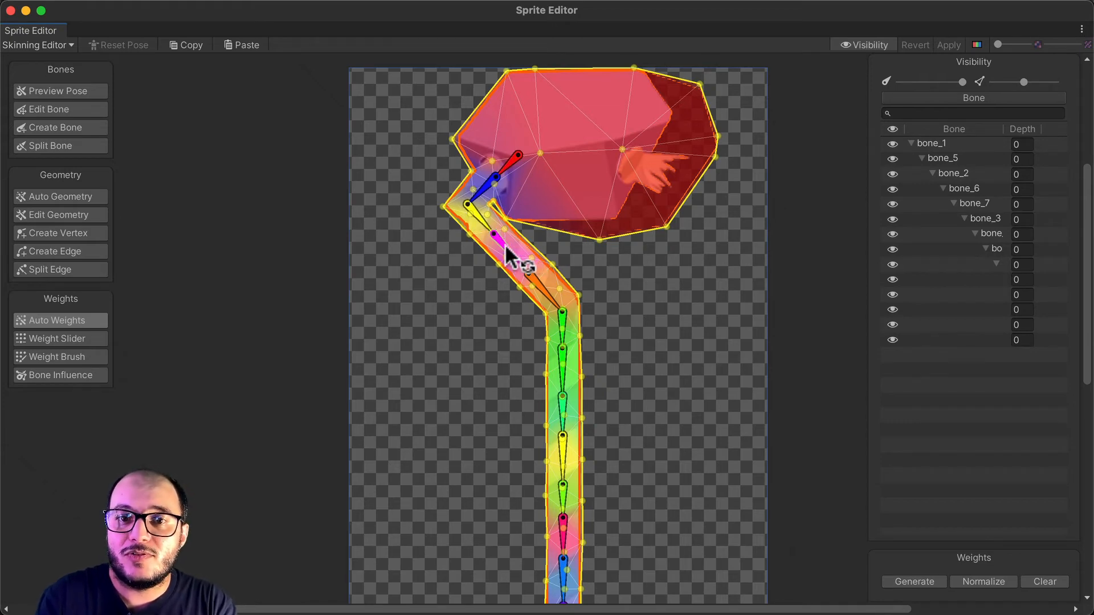
{"action": "left_click_drag", "start_coordinate": [505, 244], "coordinate": [470, 302]}
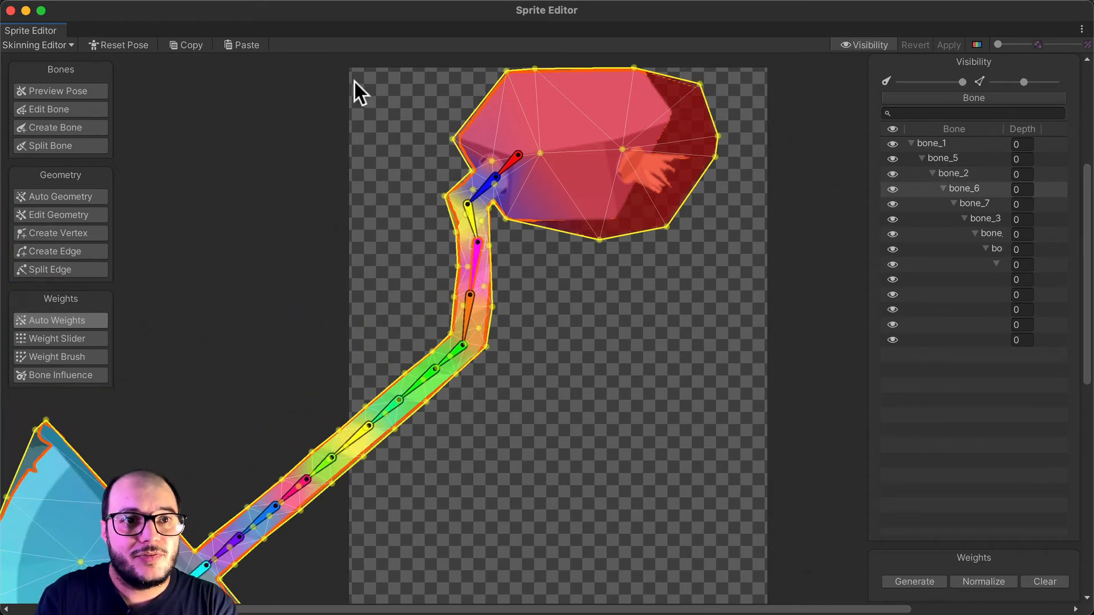
{"action": "left_click", "coordinate": [112, 46]}
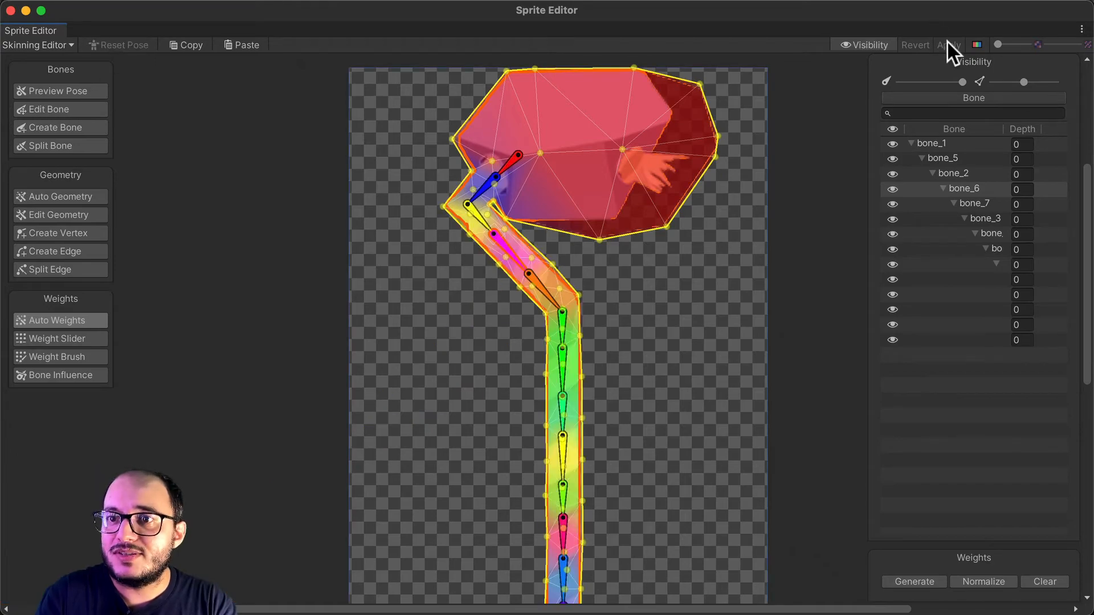
Step: Close the Sprite Editor and delete the distorted pendulo object from the scene
{"action": "left_click", "coordinate": [10, 11]}
{"action": "scroll", "coordinate": [547, 305], "scroll_direction": "down", "scroll_amount": 3}
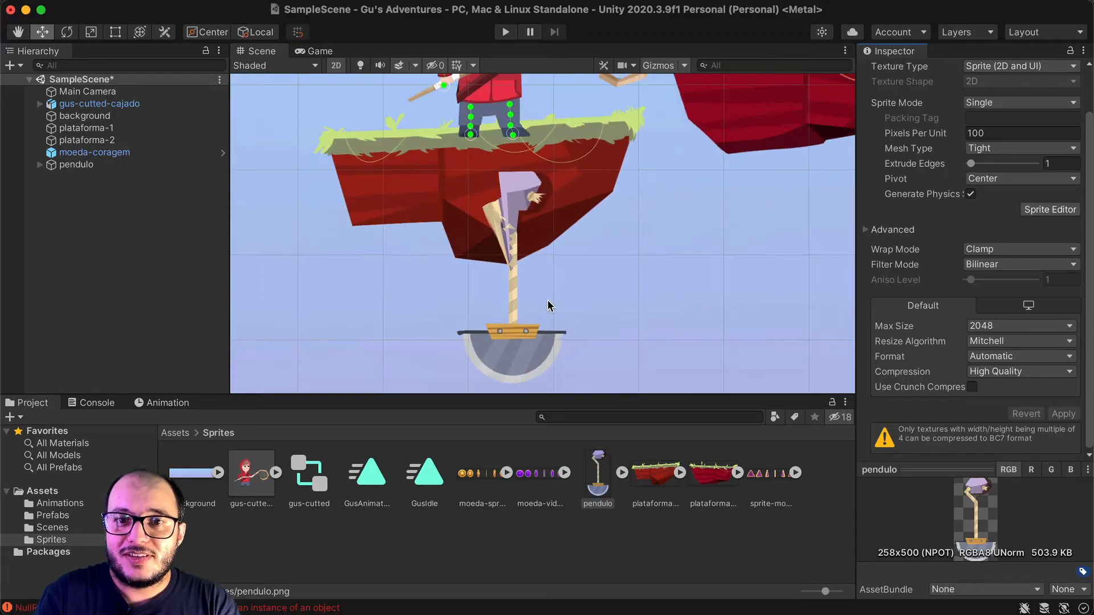
{"action": "scroll", "coordinate": [566, 237], "scroll_direction": "up", "scroll_amount": 2}
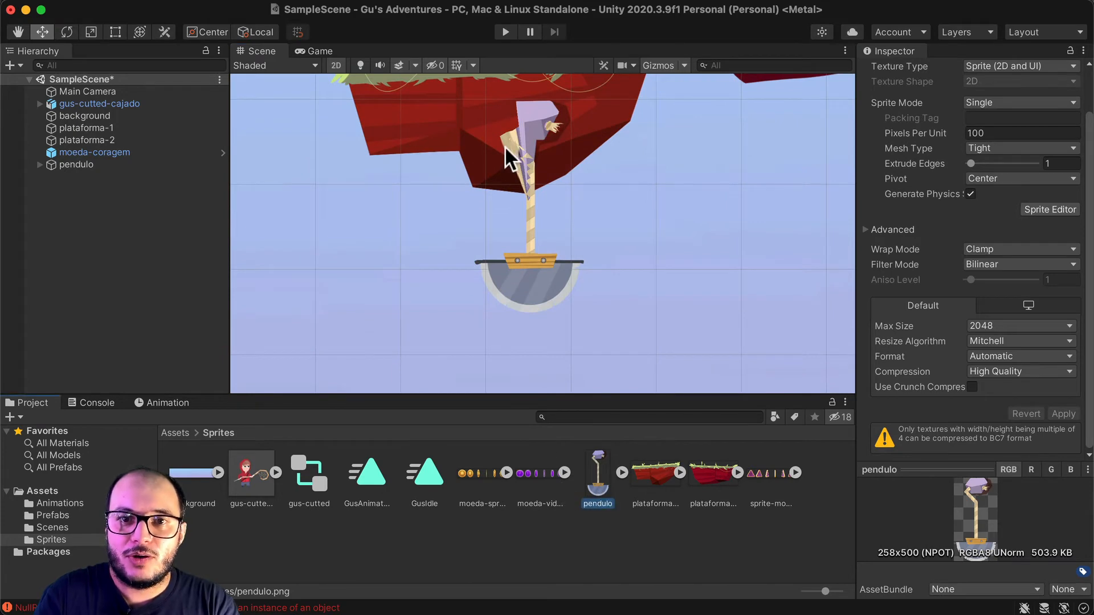
{"action": "left_click", "coordinate": [540, 111]}
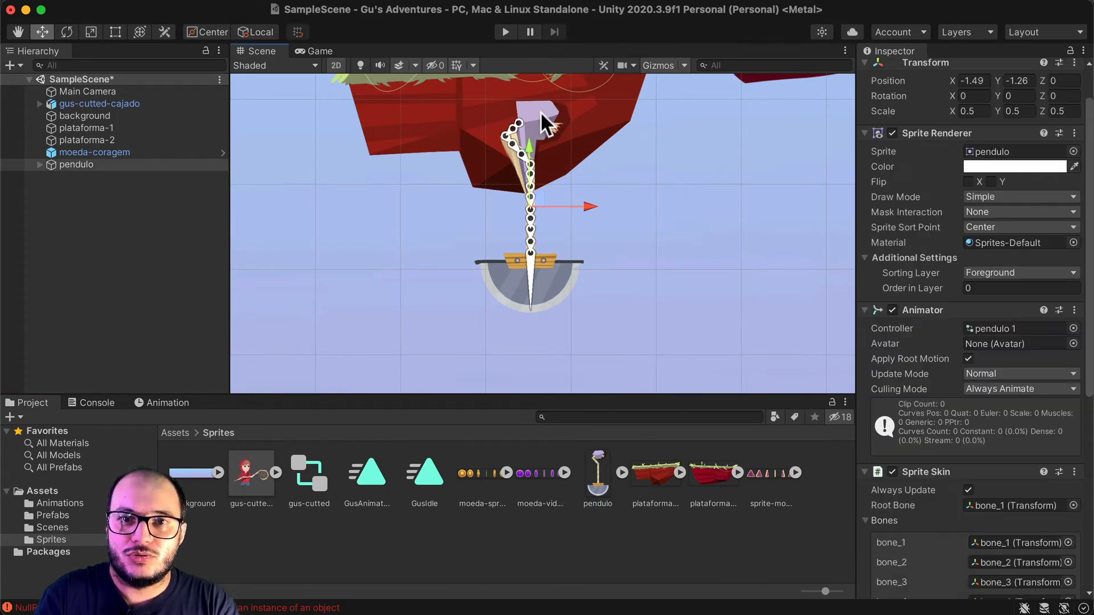
{"action": "right_click", "coordinate": [122, 164]}
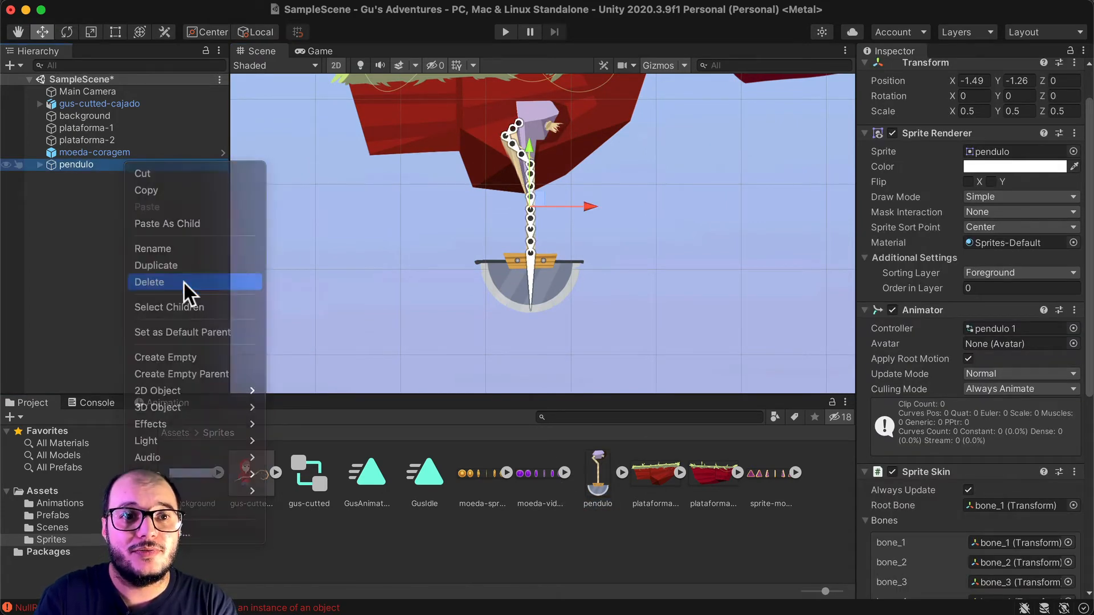
{"action": "left_click", "coordinate": [183, 282]}
Step: Place the re-weighted pendulo sprite in the scene below the character's platform and set its sorting layer to Foreground
{"action": "left_click_drag", "start_coordinate": [598, 456], "coordinate": [536, 233]}
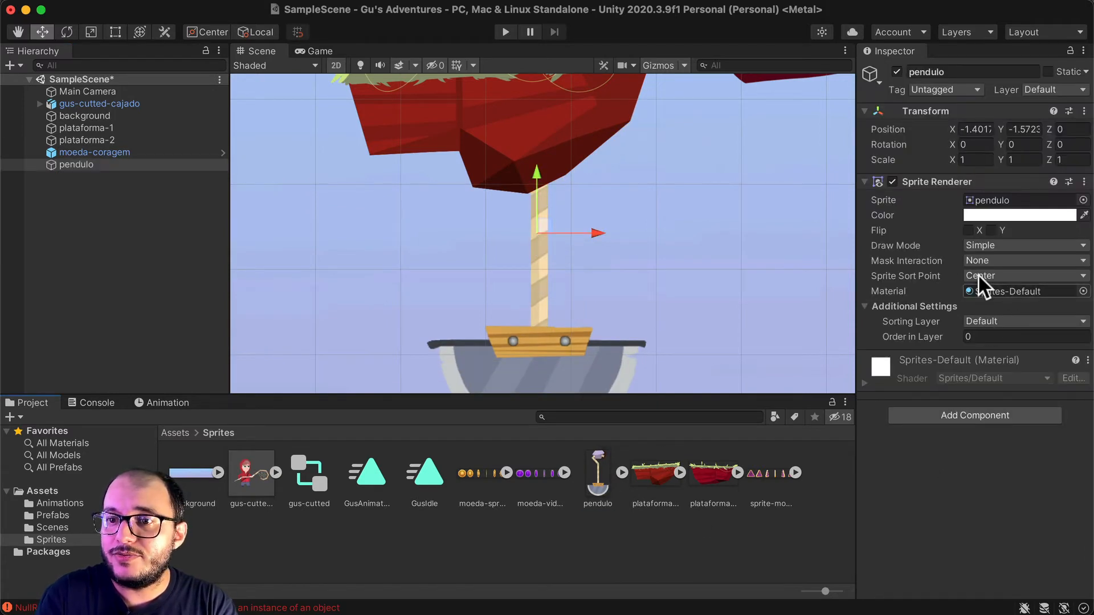
{"action": "left_click", "coordinate": [981, 319]}
{"action": "left_click", "coordinate": [996, 337]}
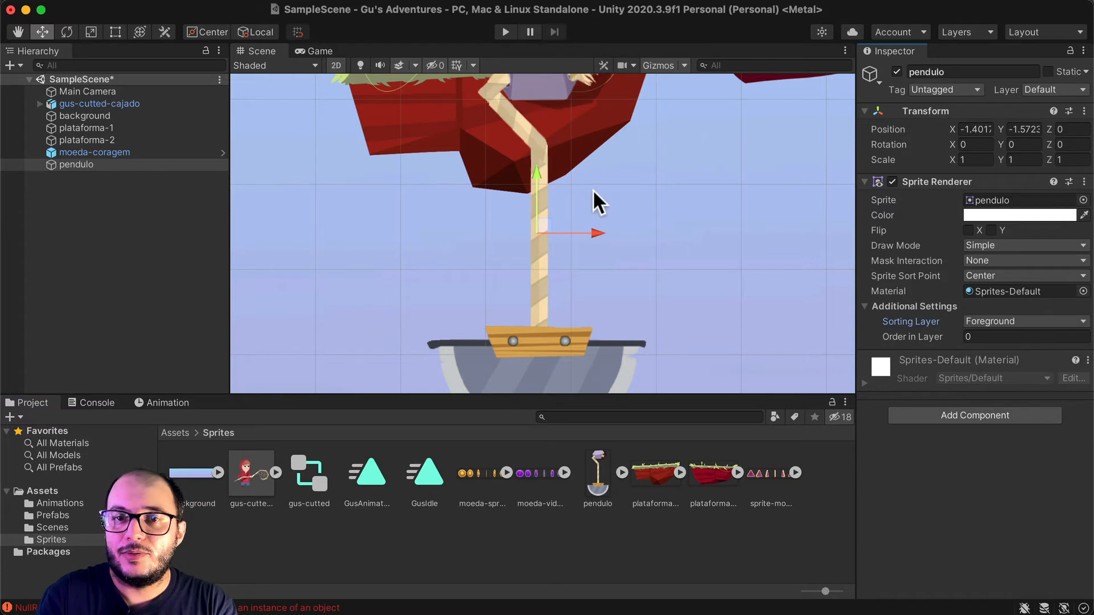
{"action": "scroll", "coordinate": [593, 190], "scroll_direction": "down", "scroll_amount": 5}
{"action": "left_click_drag", "start_coordinate": [565, 150], "coordinate": [564, 185]}
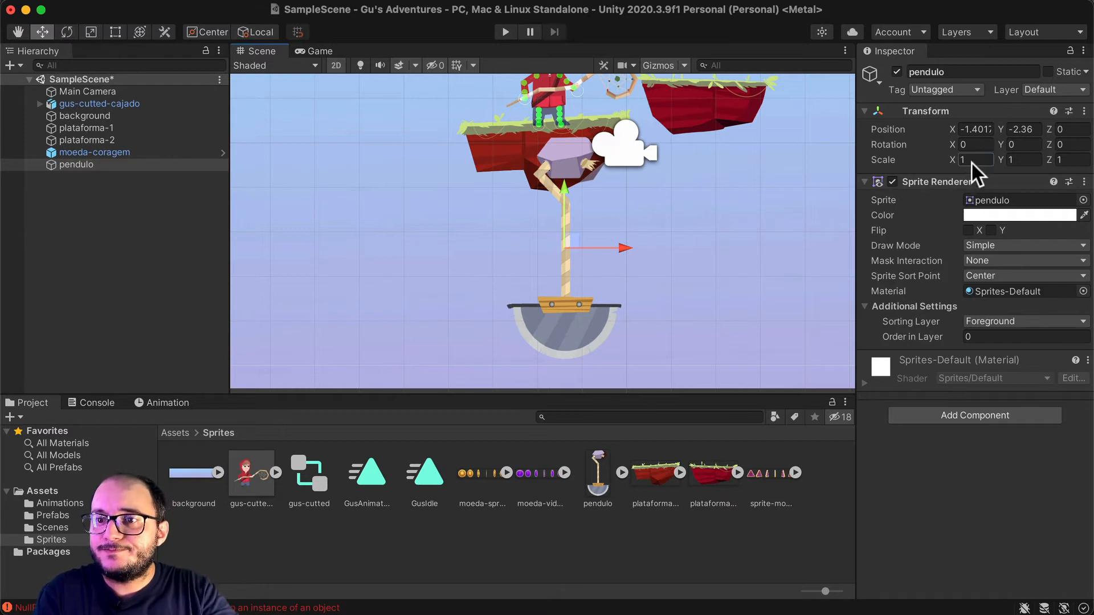
Step: Scale the new pendulo to 0.5 on X, Y and Z and move it onto the platform's underside, about X -1.61, Y -1.29
{"action": "type", "text": "05"}
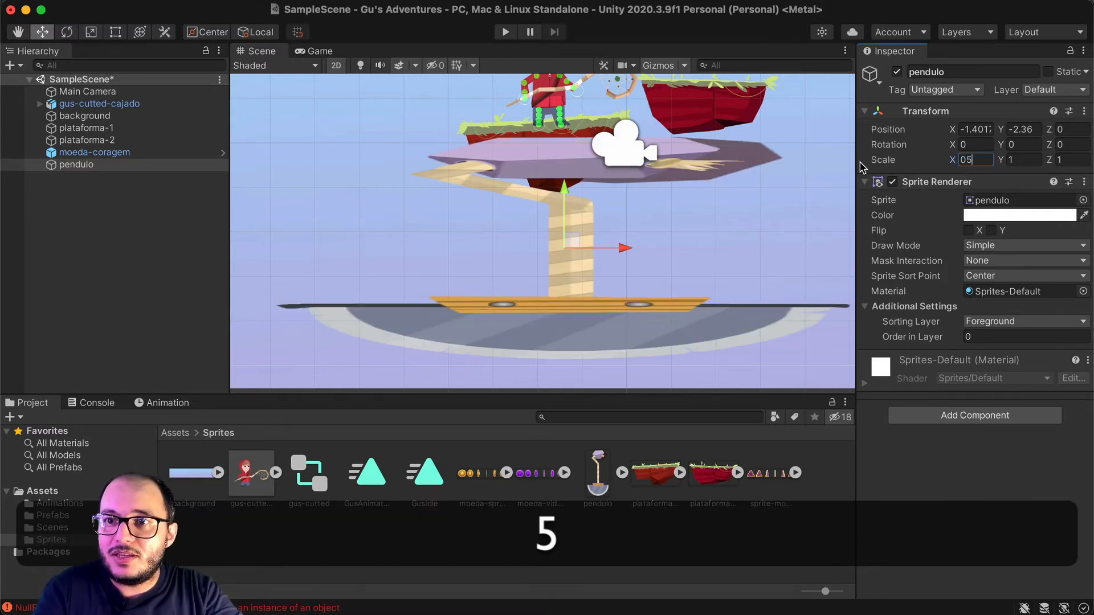
{"action": "key", "text": "Tab"}
{"action": "key", "text": "shift+Tab"}
{"action": "type", "text": "0.5"}
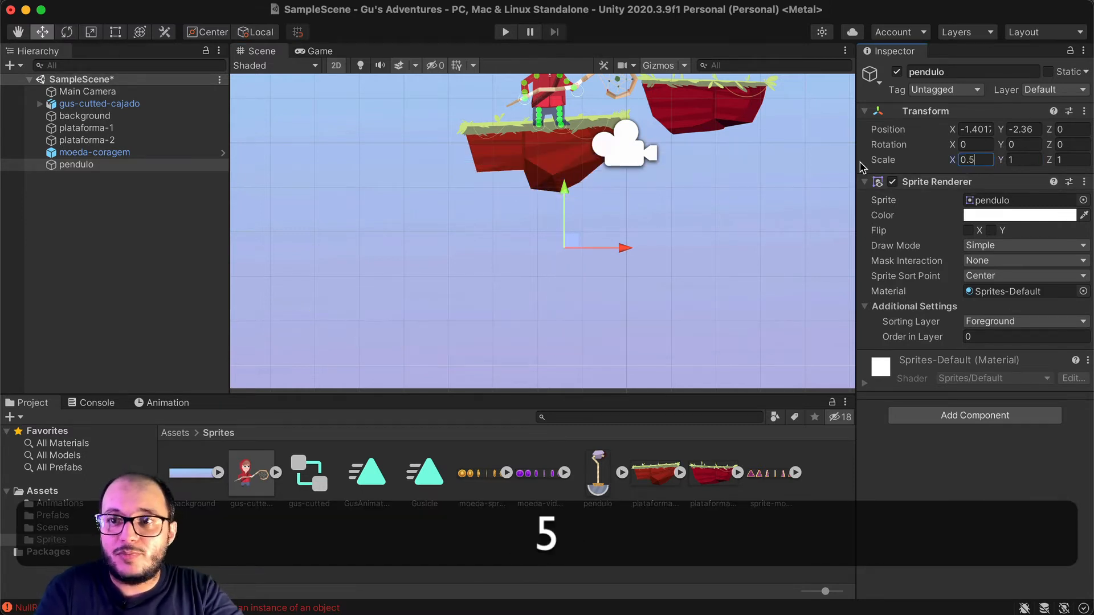
{"action": "key", "text": "Tab"}
{"action": "type", "text": "0.5"}
{"action": "key", "text": "Tab"}
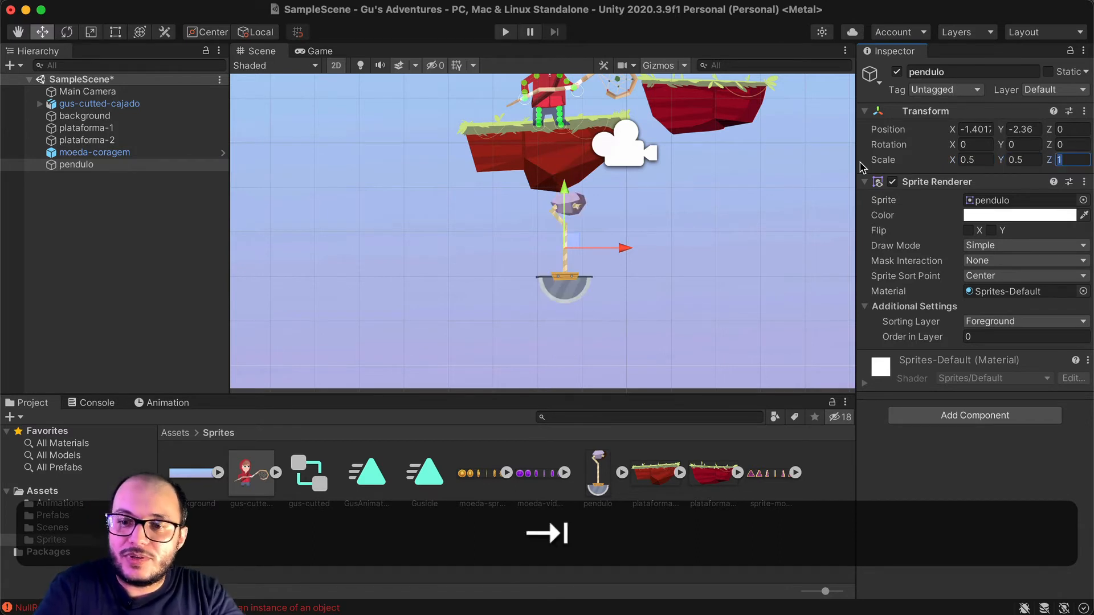
{"action": "type", "text": "0"}
{"action": "key", "text": "Tab"}
{"action": "left_click", "coordinate": [1066, 162]}
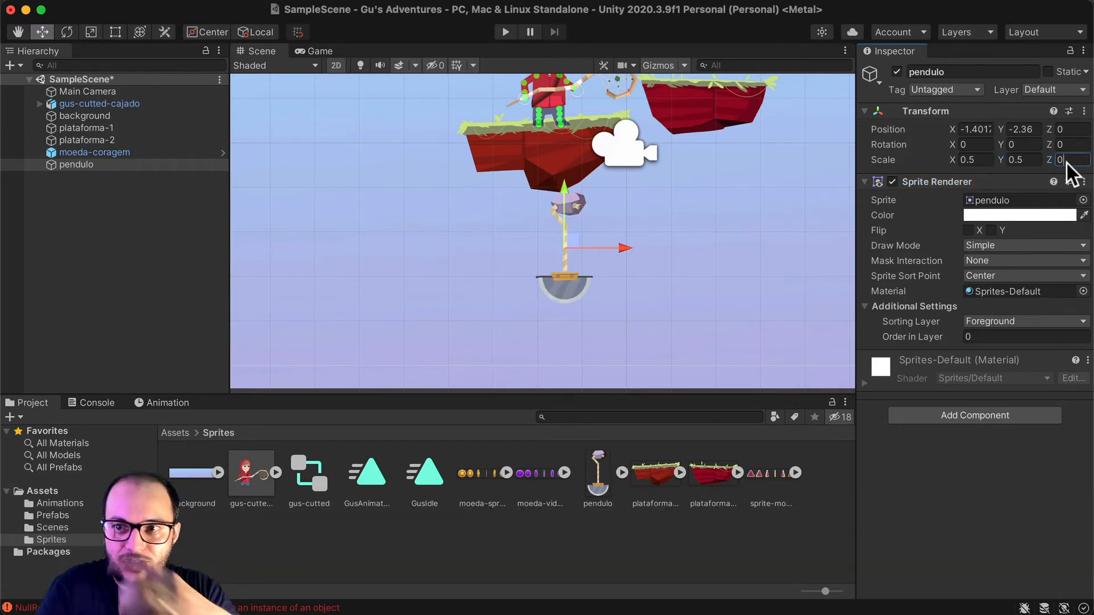
{"action": "type", "text": "0.5"}
{"action": "key", "text": "Return"}
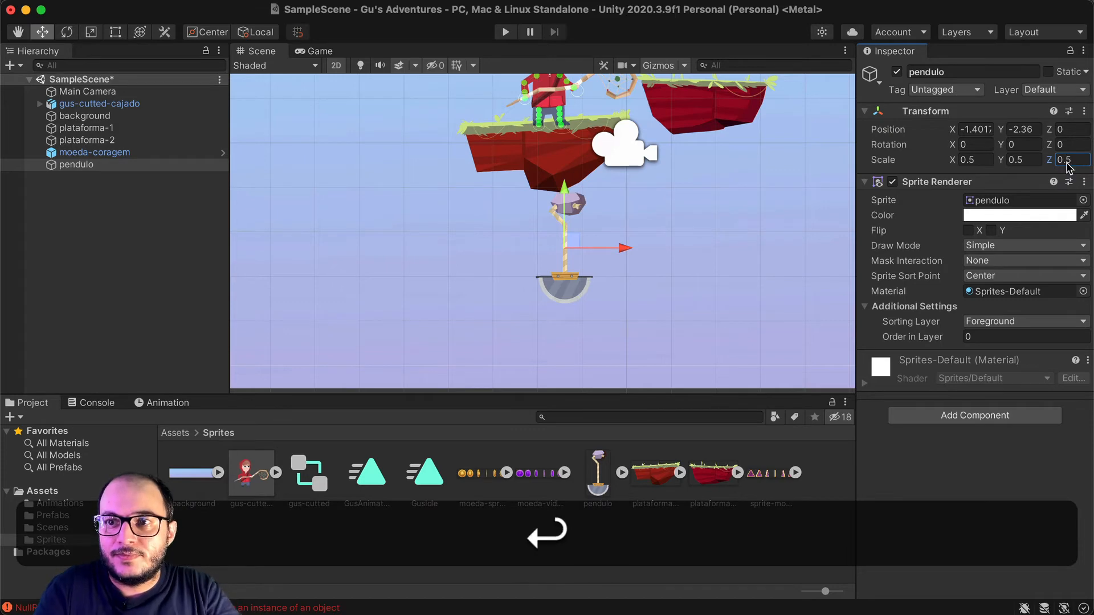
{"action": "left_click_drag", "start_coordinate": [563, 183], "coordinate": [562, 134]}
{"action": "left_click_drag", "start_coordinate": [626, 198], "coordinate": [612, 200]}
Step: Add a Sprite Skin component to the new pendulo, create its bones, and review the bone chain and bone list
{"action": "left_click", "coordinate": [932, 421]}
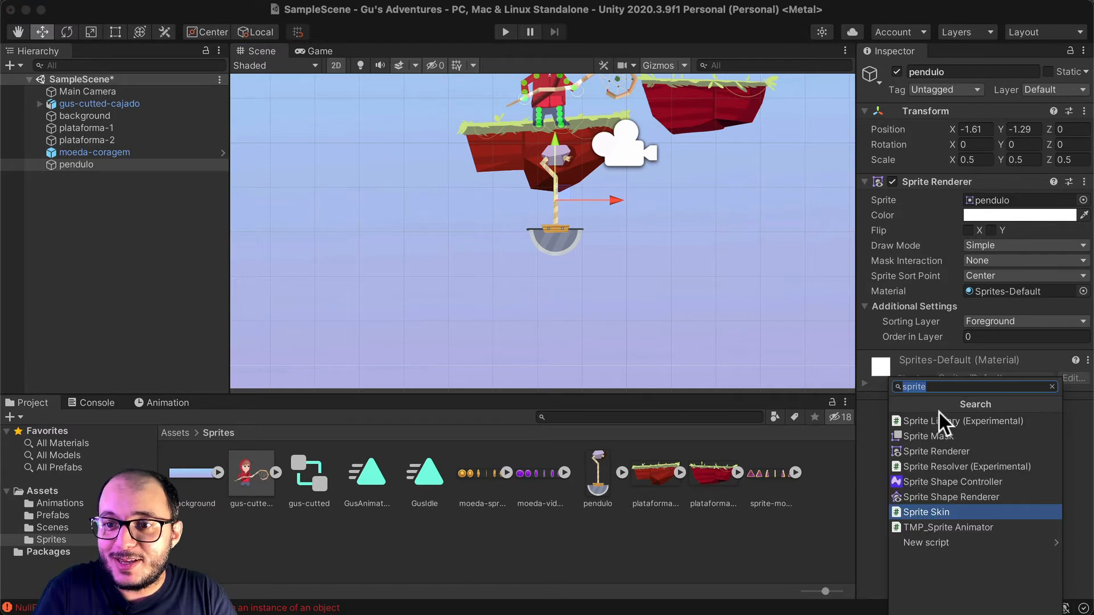
{"action": "left_click", "coordinate": [943, 510]}
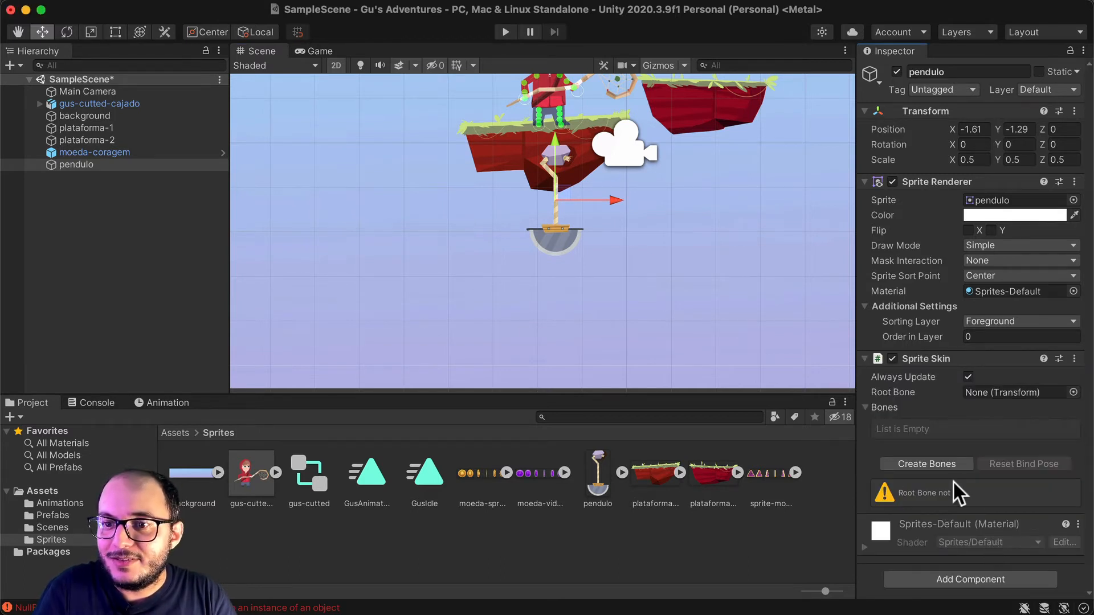
{"action": "left_click", "coordinate": [949, 463]}
{"action": "scroll", "coordinate": [600, 216], "scroll_direction": "up", "scroll_amount": 5}
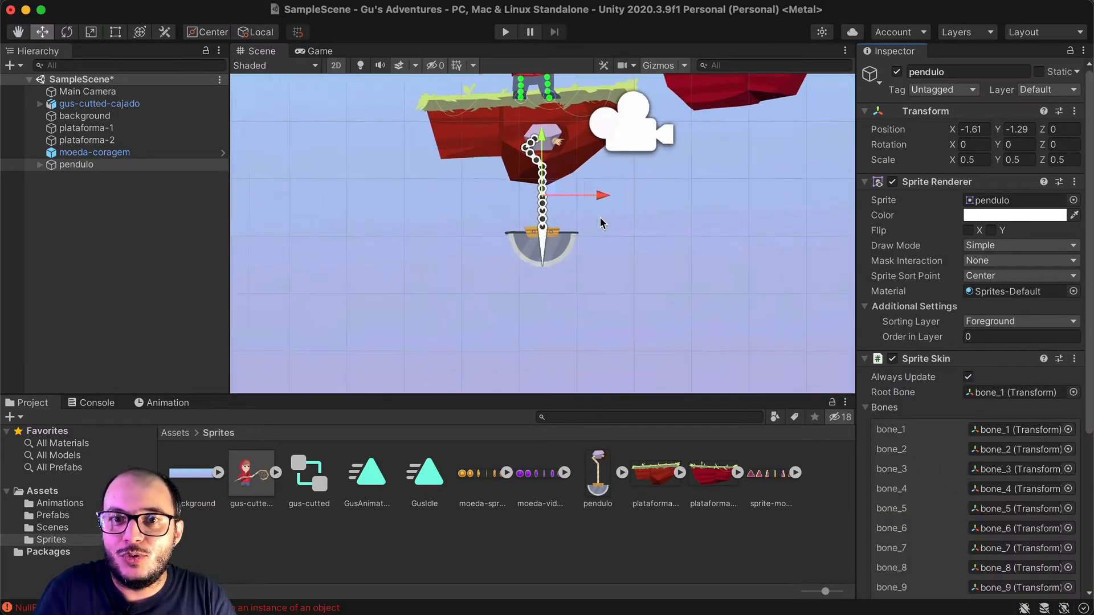
{"action": "scroll", "coordinate": [553, 214], "scroll_direction": "up", "scroll_amount": 3}
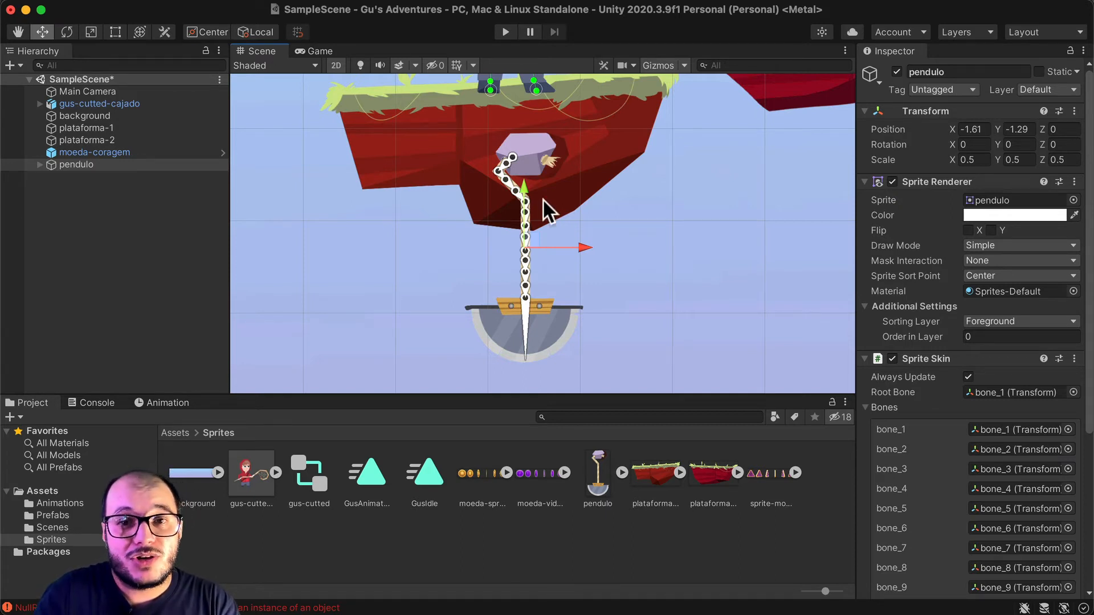
{"action": "scroll", "coordinate": [528, 181], "scroll_direction": "up", "scroll_amount": 5}
{"action": "scroll", "coordinate": [529, 188], "scroll_direction": "down", "scroll_amount": 6}
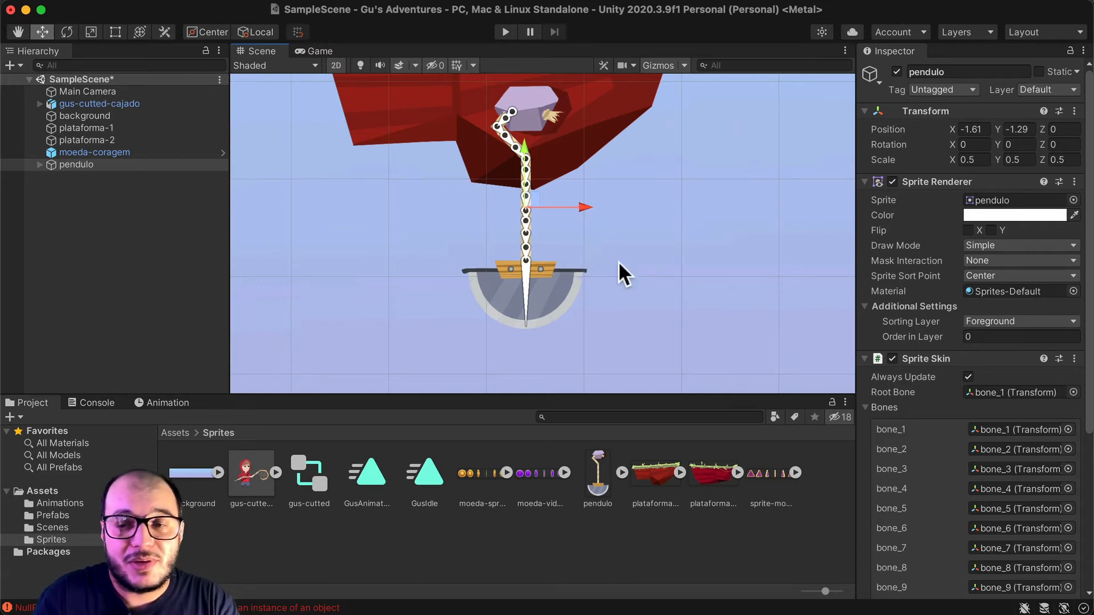
{"action": "scroll", "coordinate": [911, 407], "scroll_direction": "down", "scroll_amount": 5}
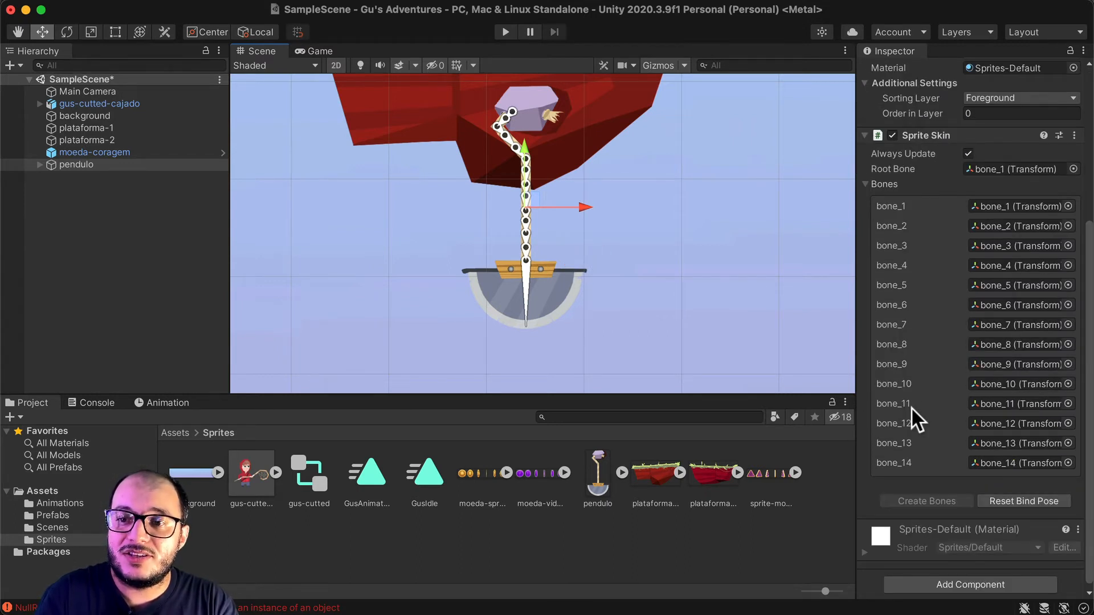
{"action": "scroll", "coordinate": [911, 406], "scroll_direction": "down", "scroll_amount": 1}
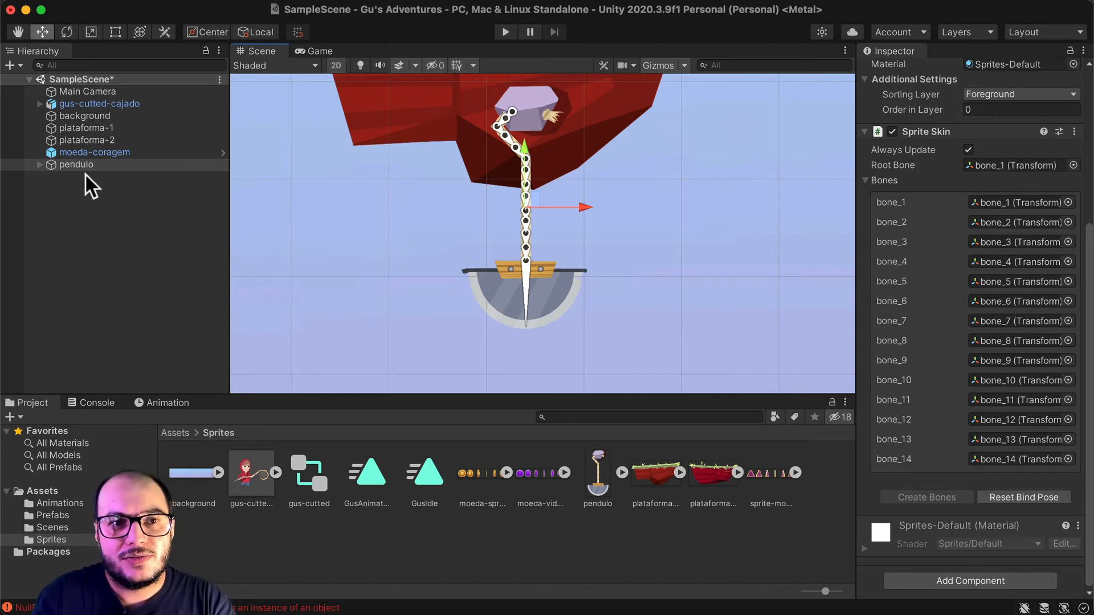
Step: Try rotating the blade bone, bone_4, in the scene, undo the rotation, and reselect the pendulo object
{"action": "left_click", "coordinate": [58, 164]}
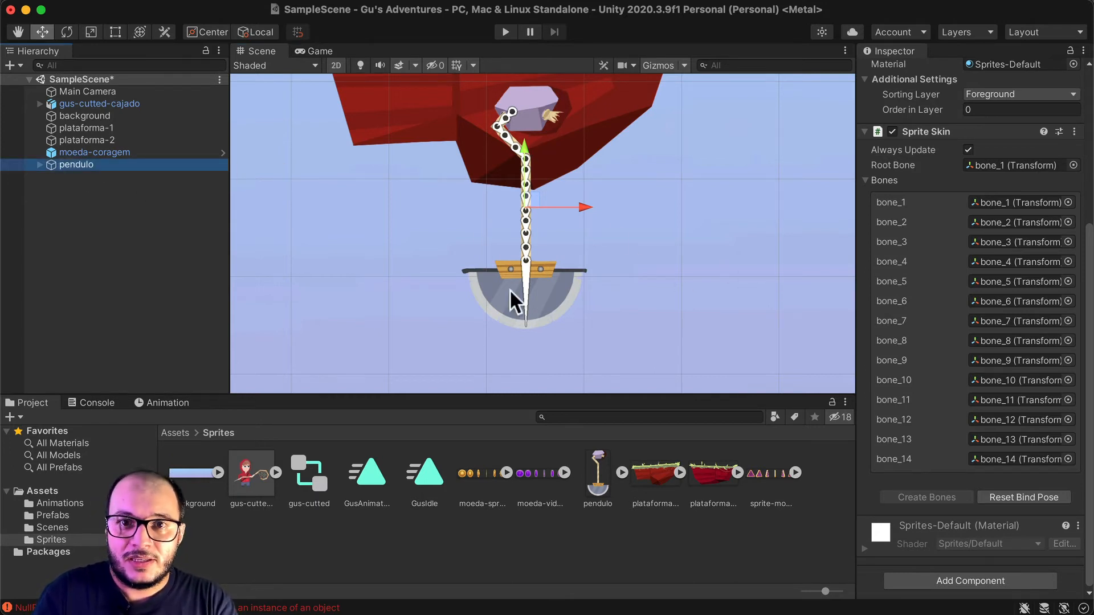
{"action": "scroll", "coordinate": [539, 239], "scroll_direction": "up", "scroll_amount": 5}
{"action": "scroll", "coordinate": [539, 239], "scroll_direction": "down", "scroll_amount": 5}
{"action": "middle_click_drag", "start_coordinate": [539, 240], "coordinate": [539, 267]}
{"action": "left_click", "coordinate": [523, 308]}
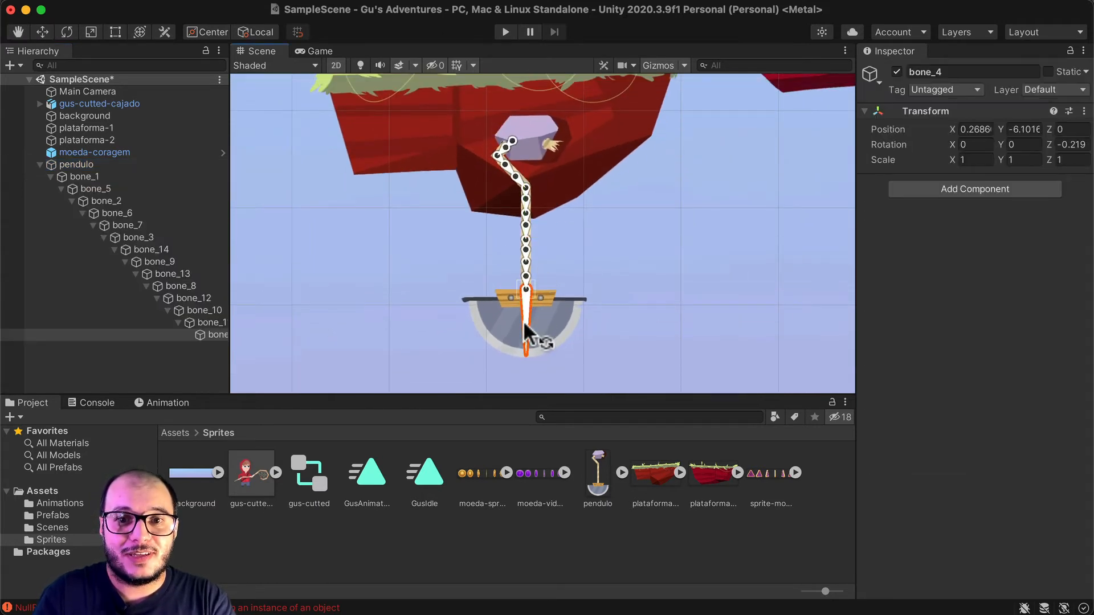
{"action": "left_click_drag", "start_coordinate": [527, 334], "coordinate": [484, 319]}
{"action": "key", "text": "super+z"}
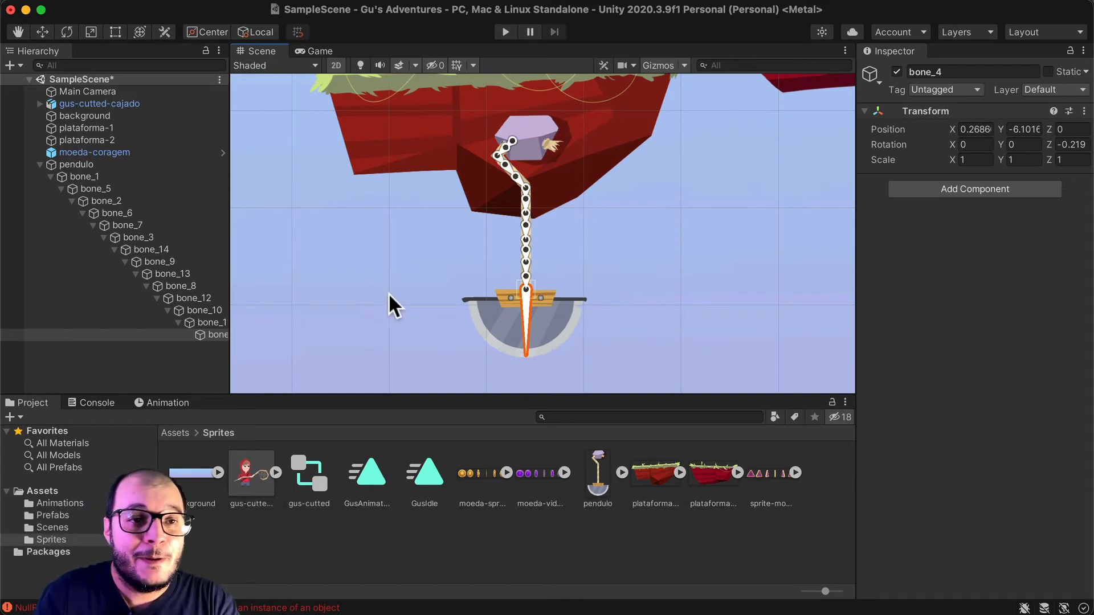
{"action": "left_click", "coordinate": [76, 166]}
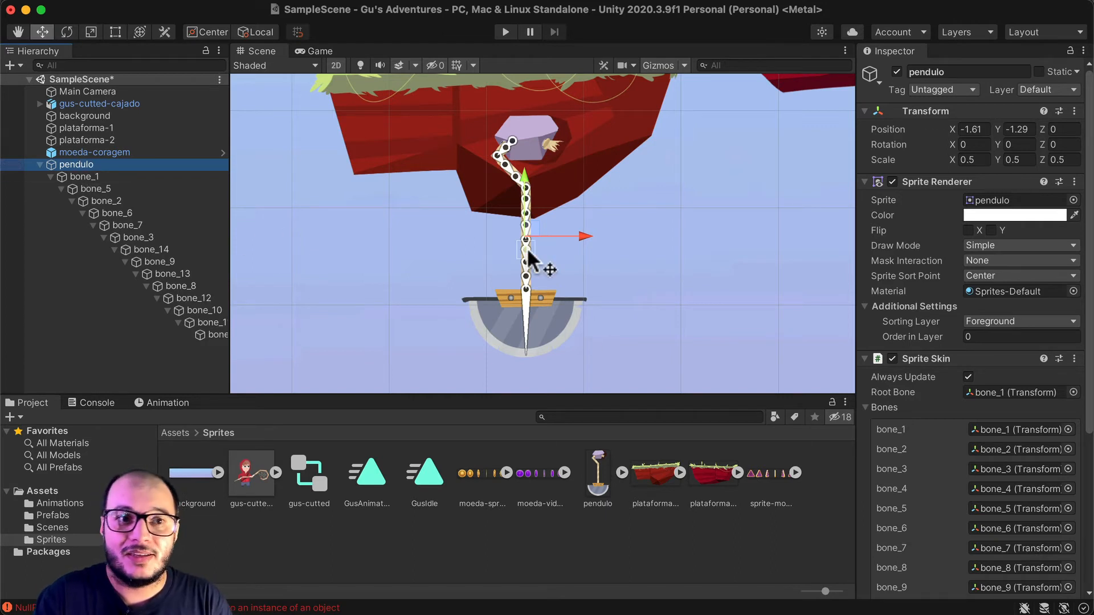
Step: Search for "ik" among the available components and add an IK Manager 2D component to the pendulo object
{"action": "scroll", "coordinate": [975, 477], "scroll_direction": "down", "scroll_amount": 5}
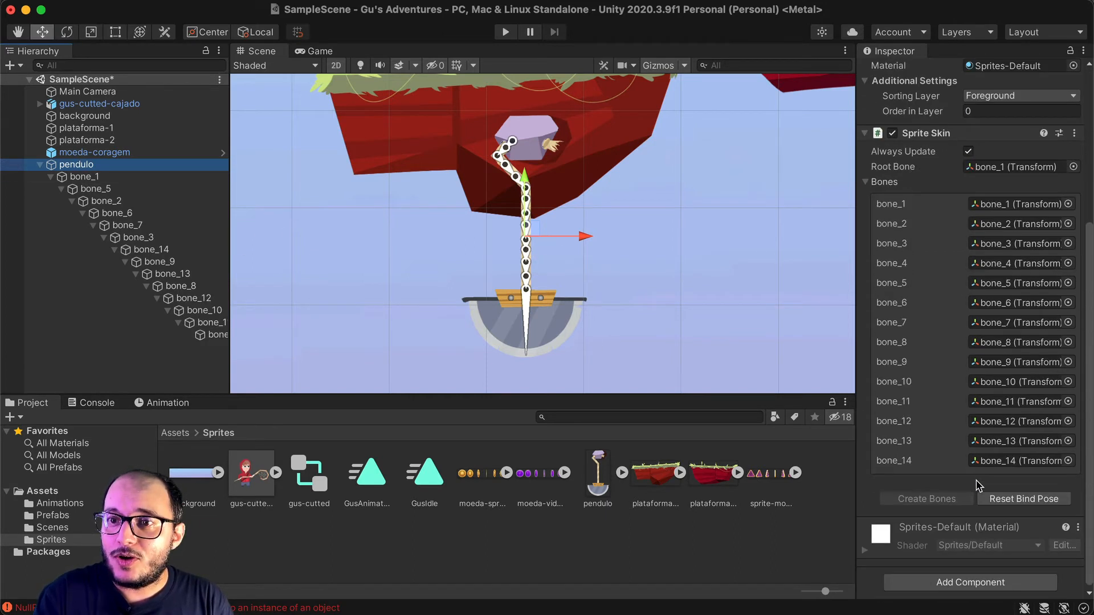
{"action": "left_click", "coordinate": [969, 579]}
{"action": "type", "text": "ik"}
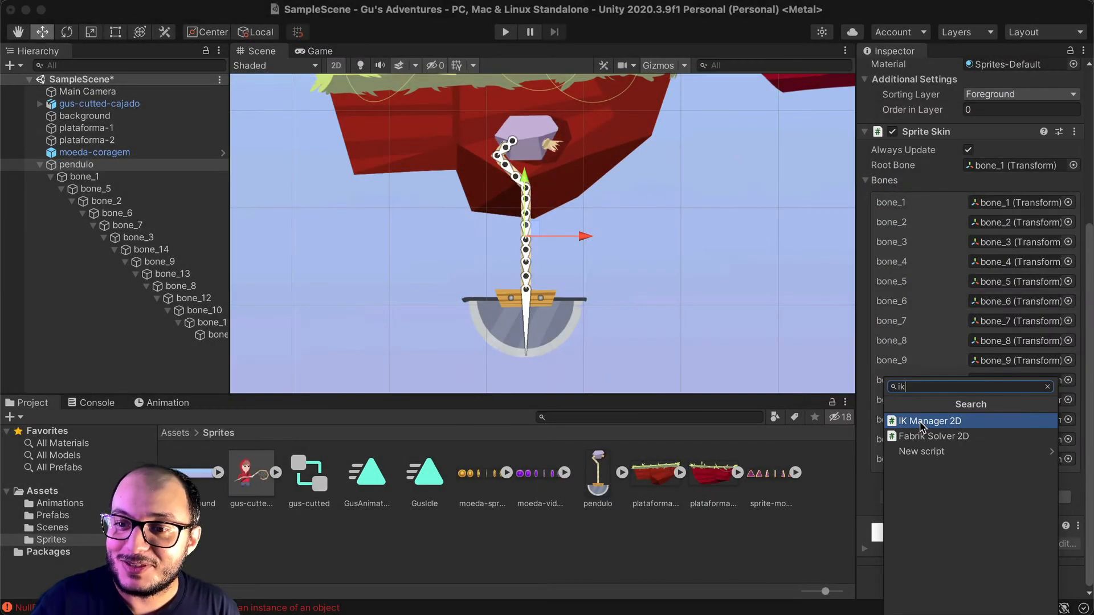
{"action": "left_click", "coordinate": [921, 421]}
Step: Add a Chain (CCD) solver to the IK Solvers list of pendulo's IK Manager 2D
{"action": "scroll", "coordinate": [946, 536], "scroll_direction": "down", "scroll_amount": 3}
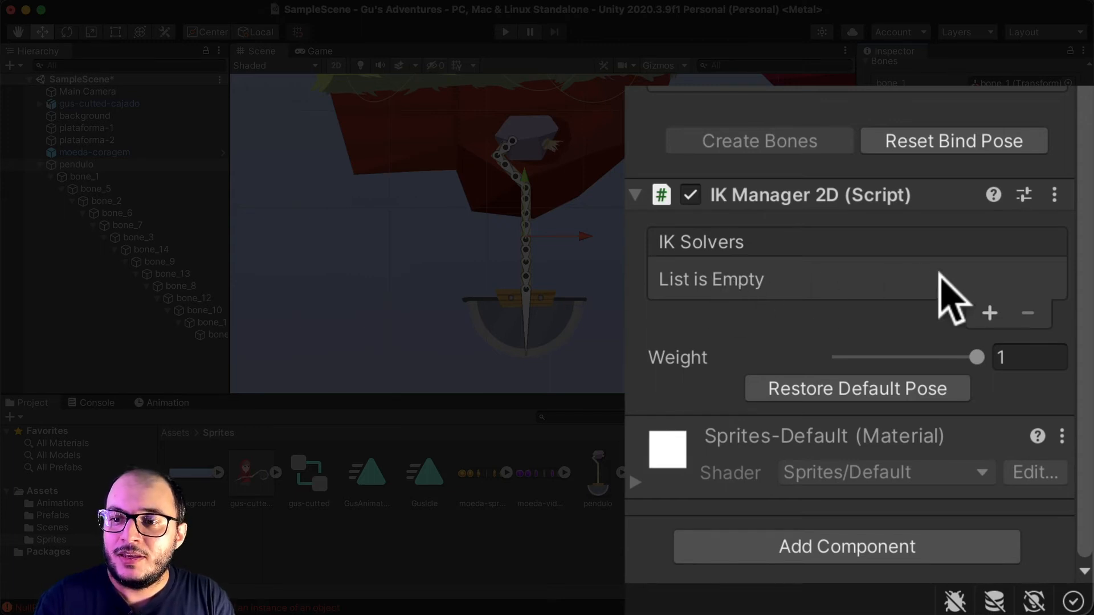
{"action": "left_click", "coordinate": [989, 313]}
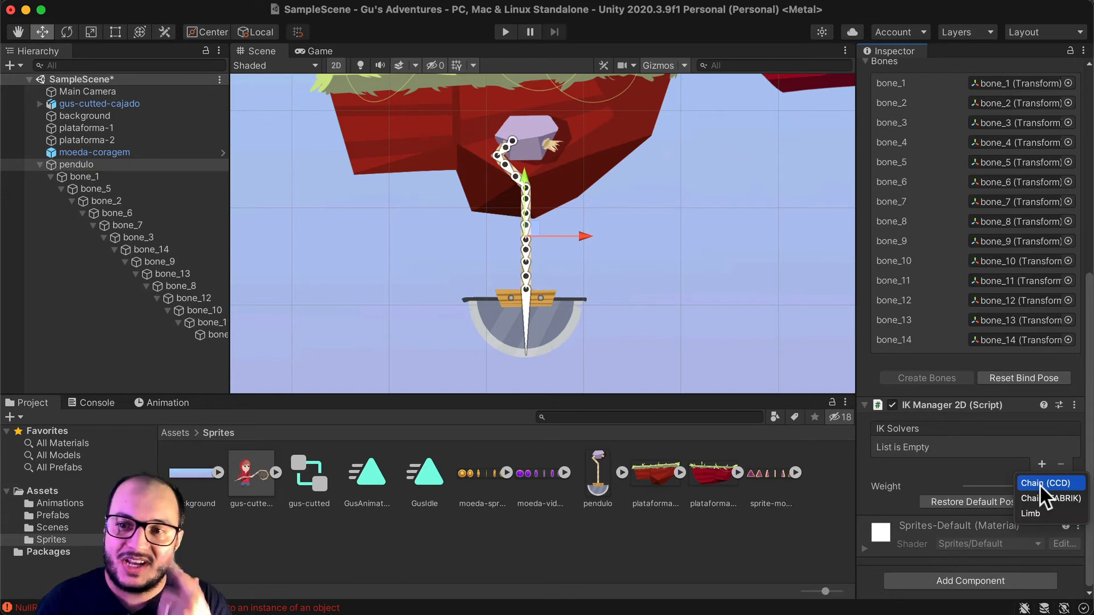
{"action": "left_click", "coordinate": [1040, 484]}
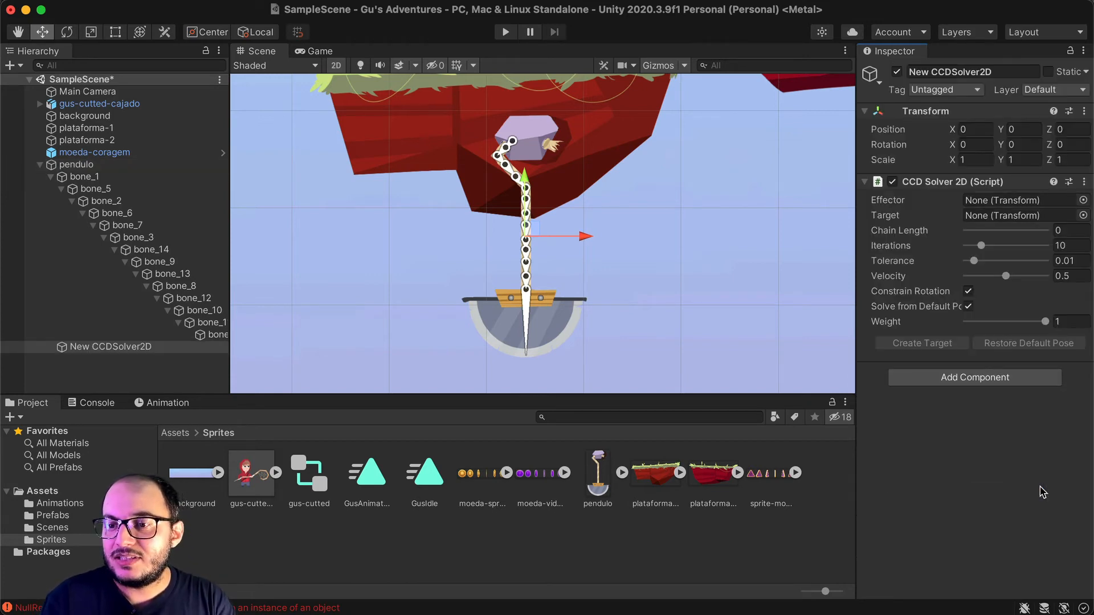
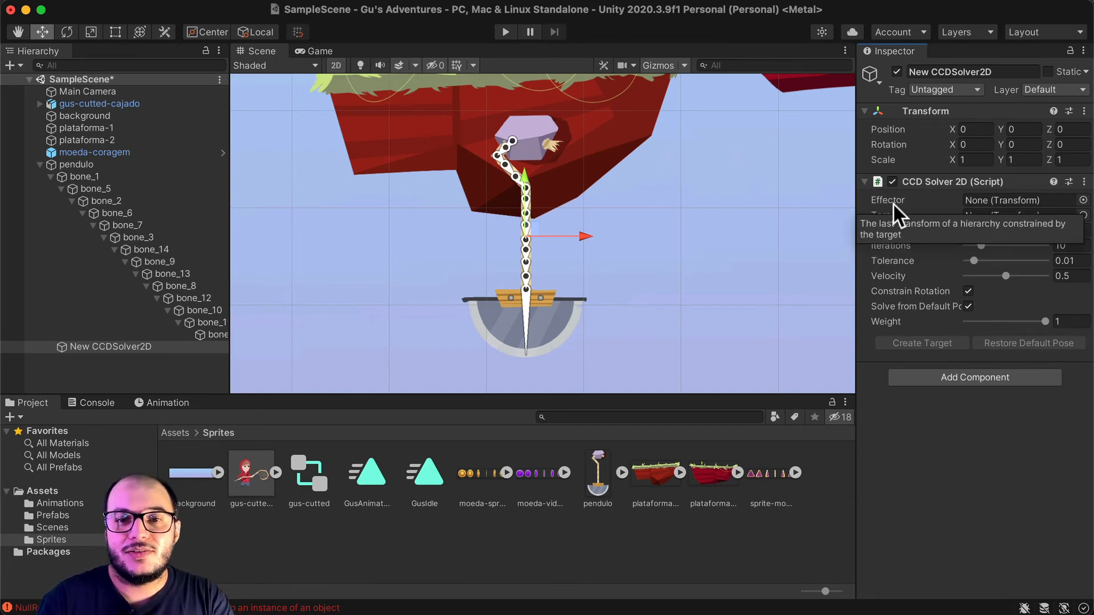
Step: Create an empty child object under bone_4 and move it to the blade's lower tip, at about X 1.28
{"action": "left_click", "coordinate": [524, 302]}
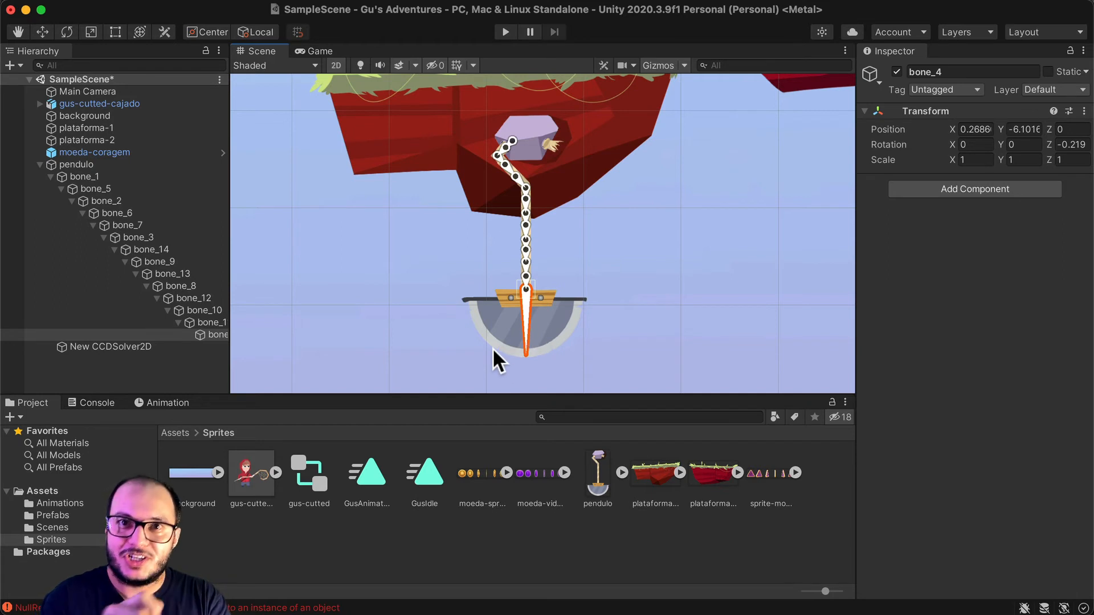
{"action": "right_click", "coordinate": [210, 333]}
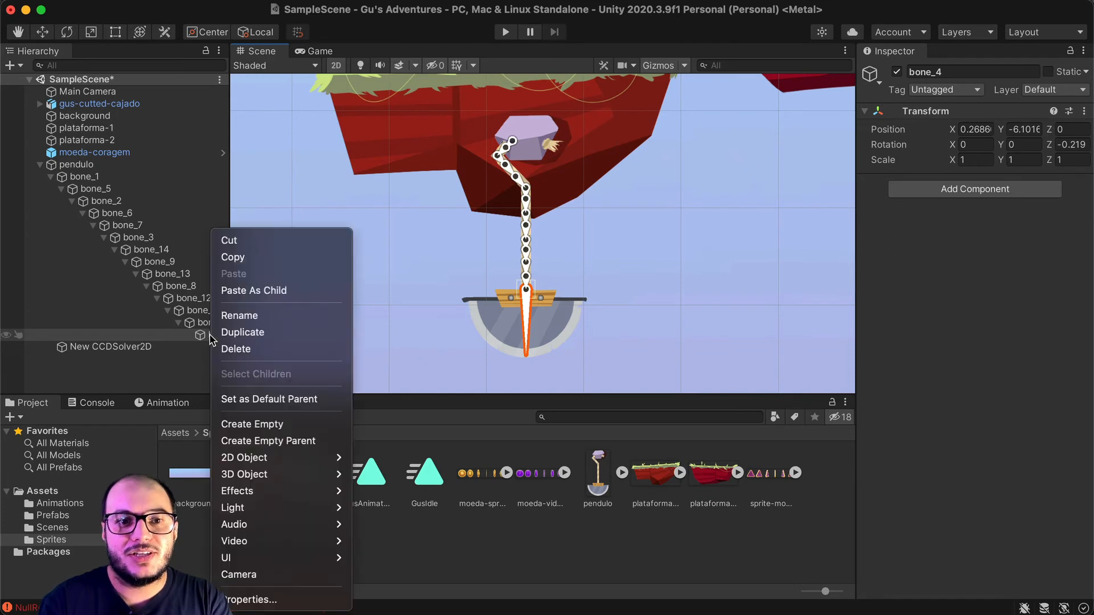
{"action": "left_click", "coordinate": [282, 422]}
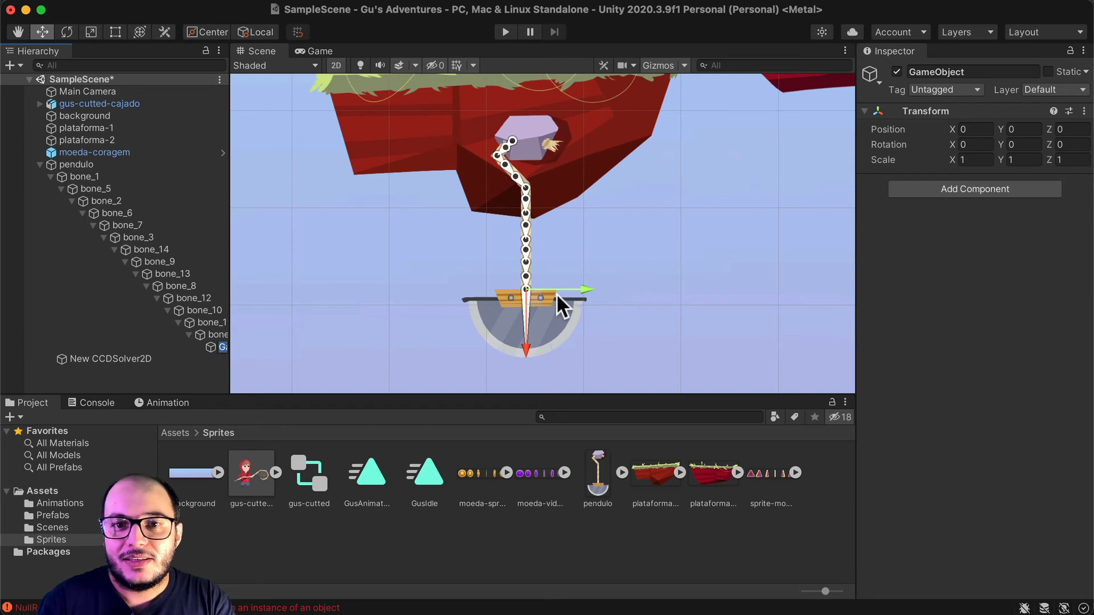
{"action": "left_click_drag", "start_coordinate": [522, 347], "coordinate": [520, 408]}
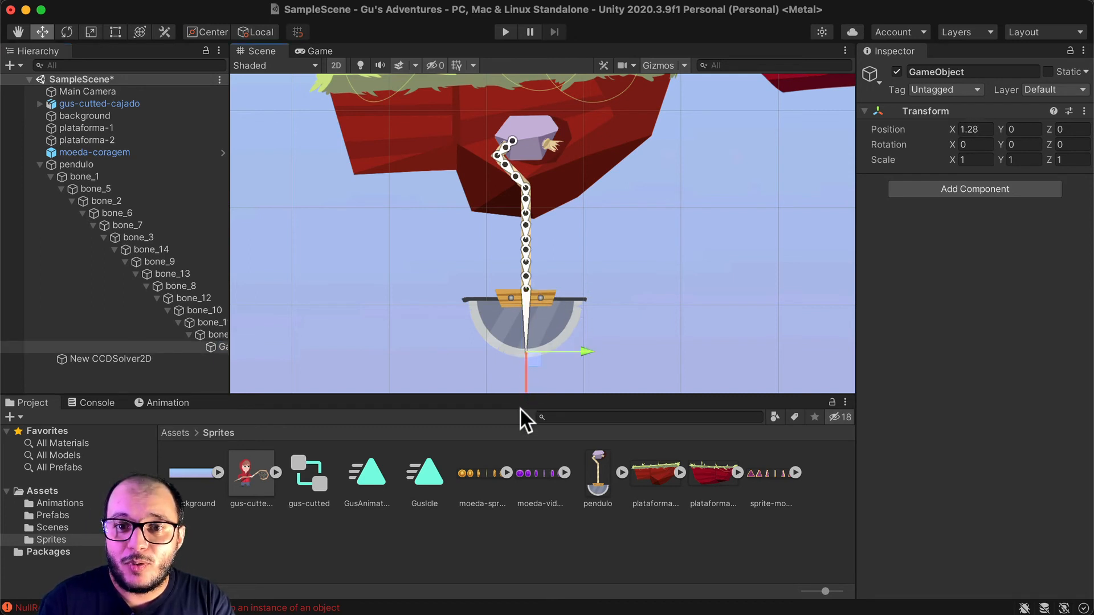
{"action": "middle_click_drag", "start_coordinate": [521, 298], "coordinate": [524, 216]}
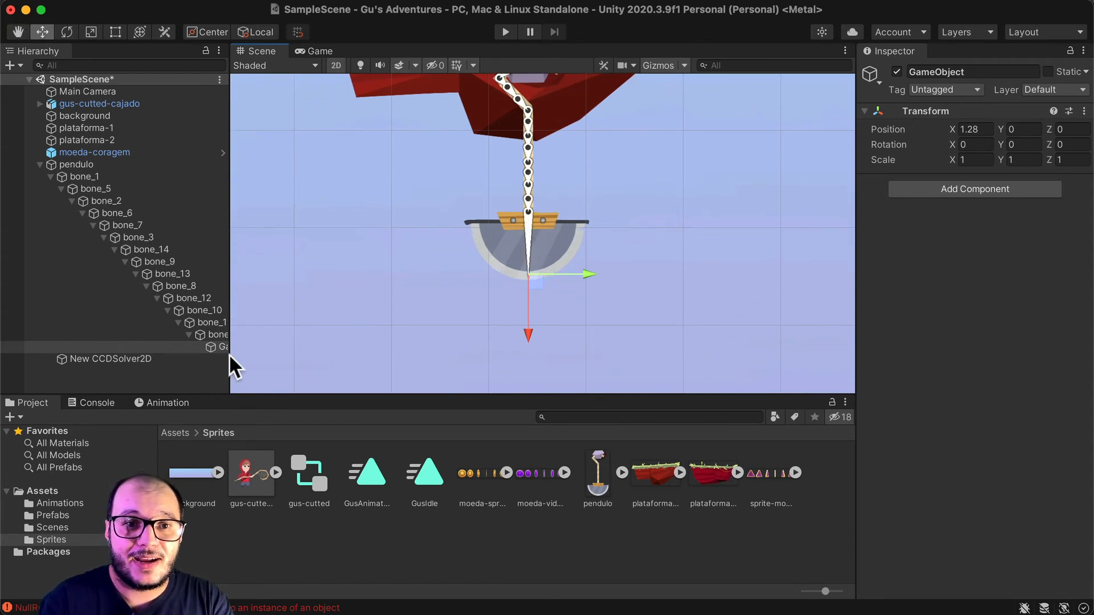
{"action": "left_click_drag", "start_coordinate": [230, 354], "coordinate": [283, 356]}
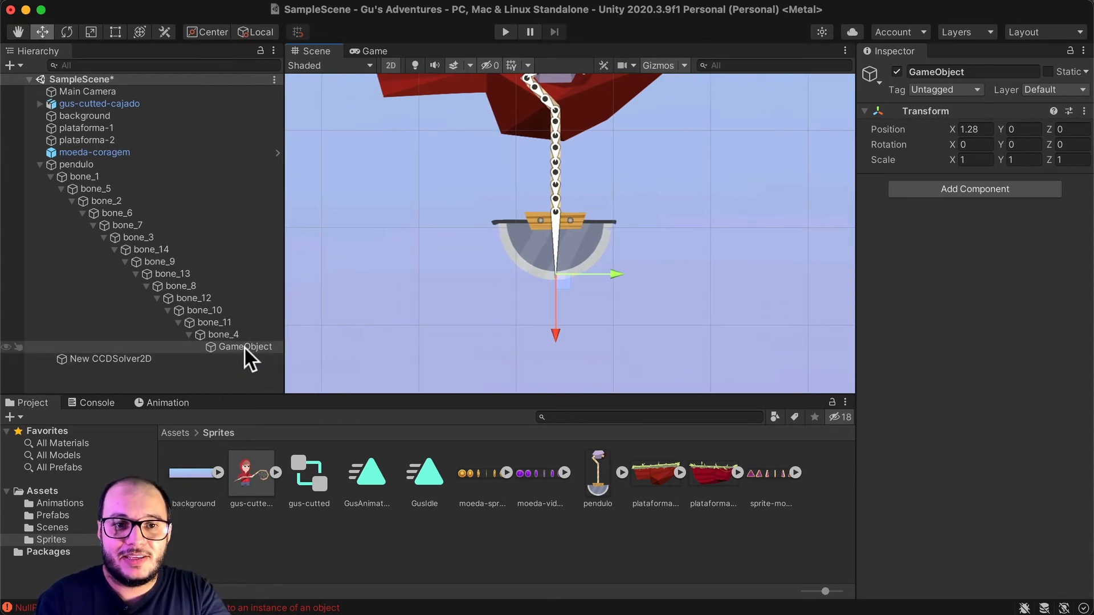
Step: Rename the empty object under bone_4 as SolverIKPendulo
{"action": "double_click", "coordinate": [245, 348]}
{"action": "right_click", "coordinate": [246, 348]}
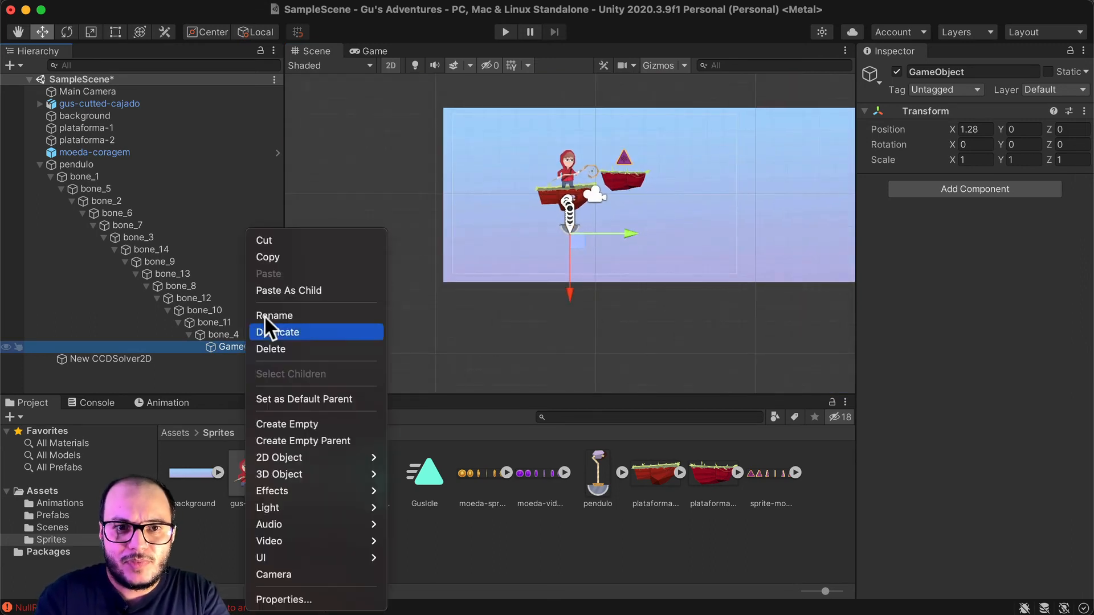
{"action": "left_click", "coordinate": [298, 317]}
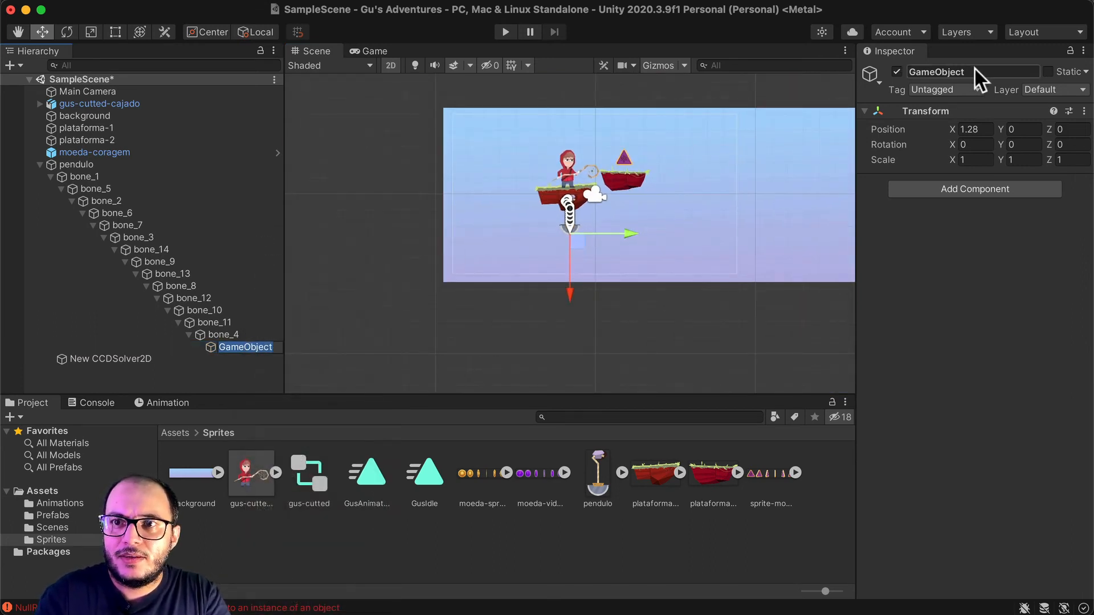
{"action": "left_click", "coordinate": [935, 72]}
{"action": "type", "text": "Solver"}
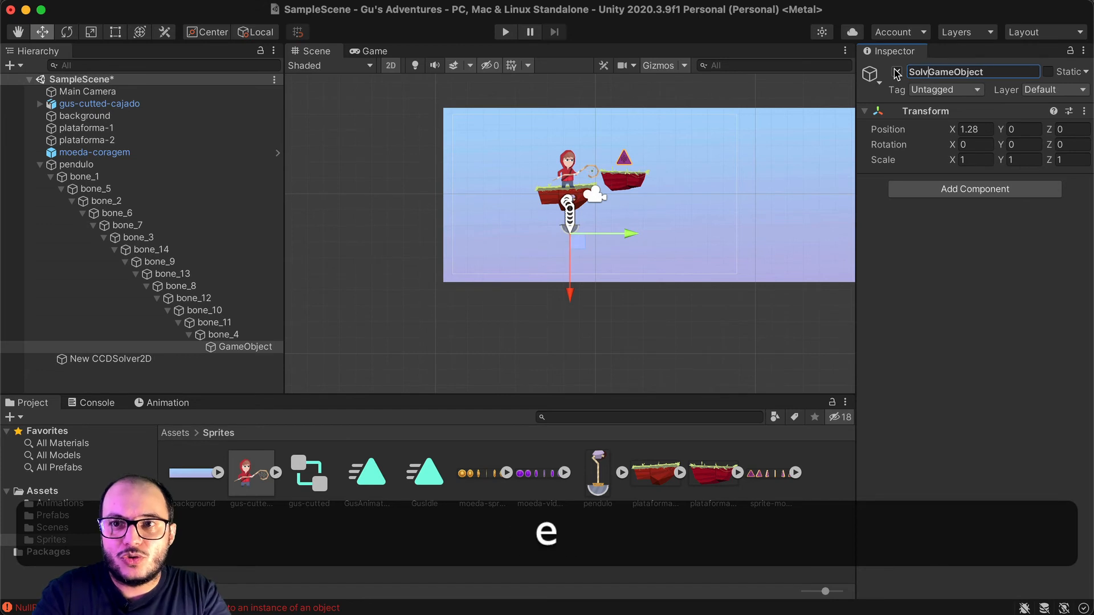
{"action": "key", "text": "shift+super+Right"}
{"action": "type", "text": "IK"}
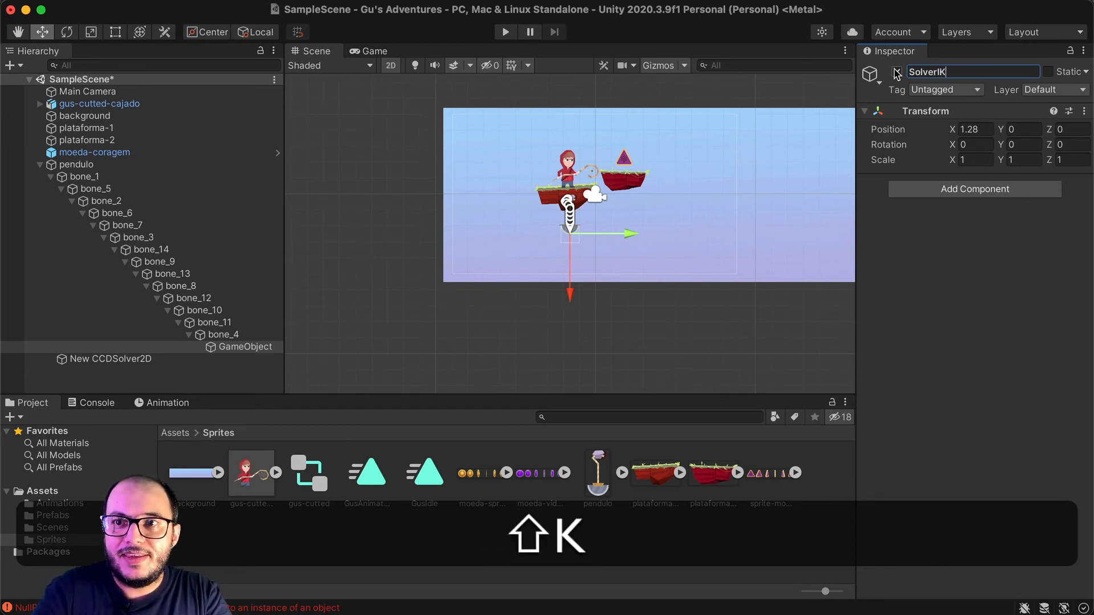
{"action": "type", "text": "Oendul"}
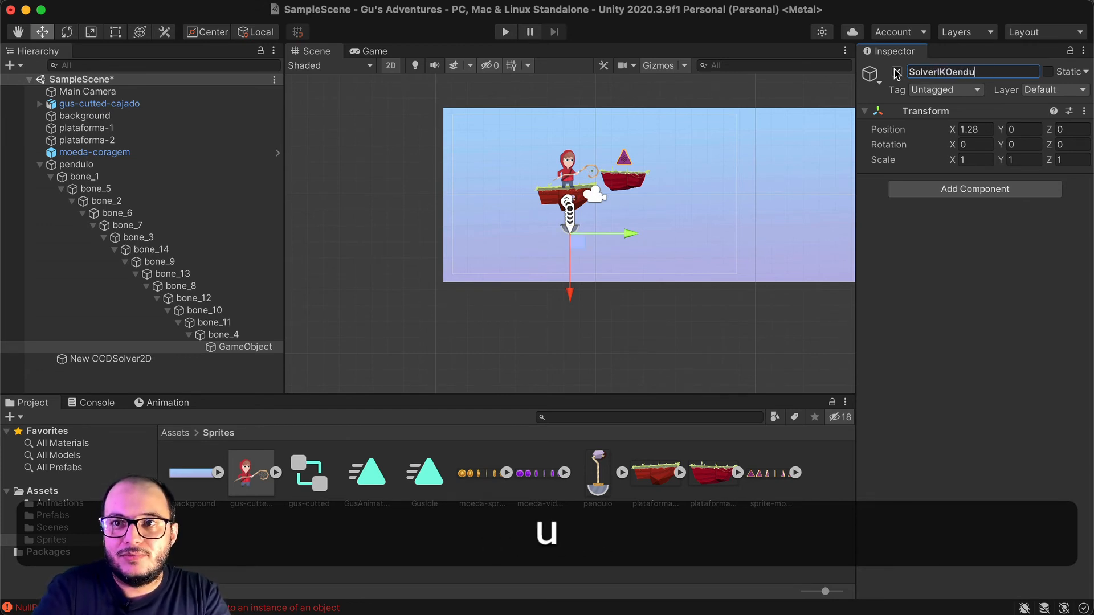
{"action": "key", "text": "BackSpace"}
{"action": "key", "text": "BackSpace"}
{"action": "key", "text": "BackSpace"}
{"action": "key", "text": "BackSpace"}
{"action": "key", "text": "BackSpace"}
{"action": "key", "text": "BackSpace"}
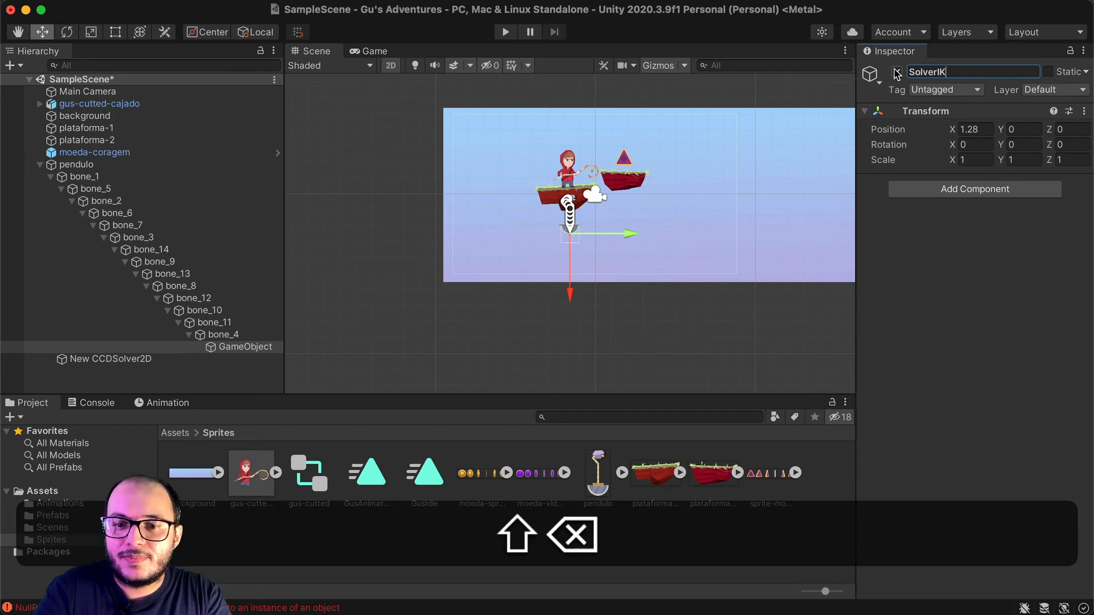
{"action": "type", "text": "Pendulo"}
{"action": "key", "text": "Return"}
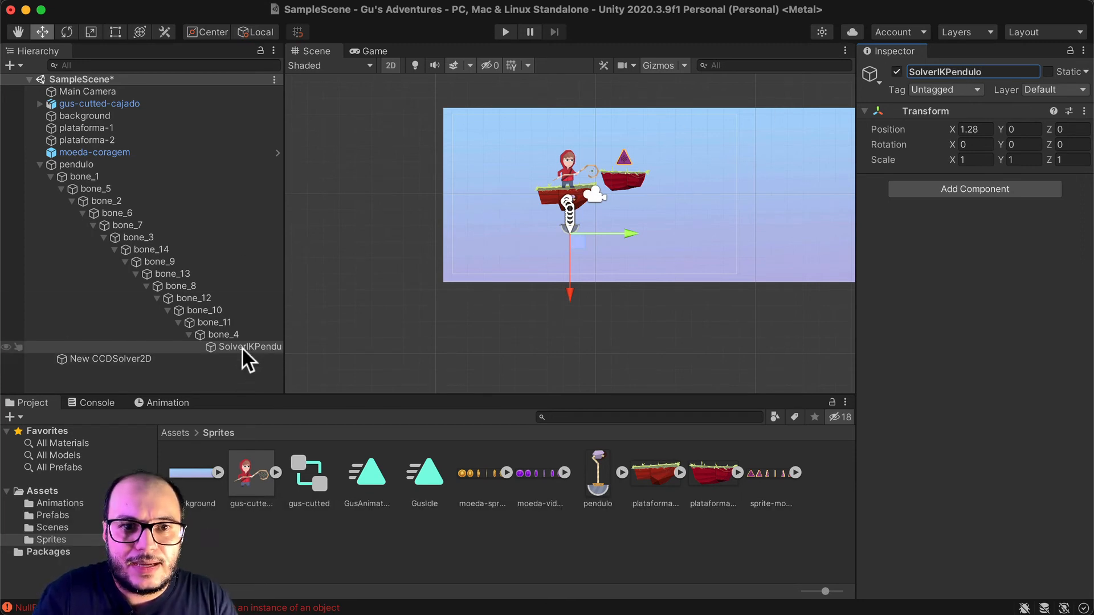
{"action": "left_click", "coordinate": [241, 347]}
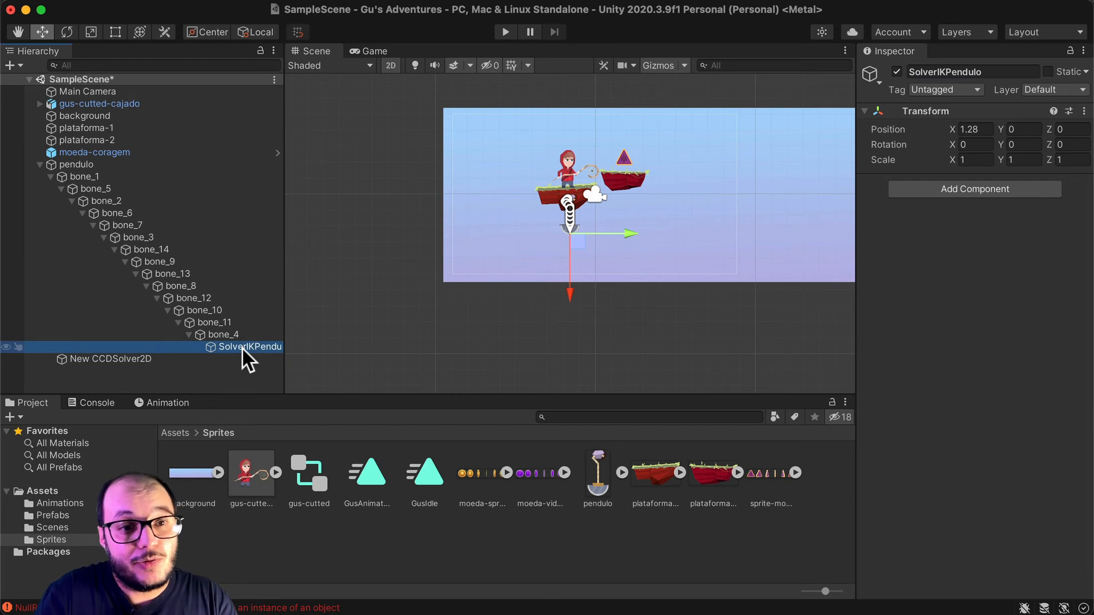
Step: Rename the New CCDSolver2D object under pendulo as SolverIKPendulo
{"action": "left_click", "coordinate": [93, 360]}
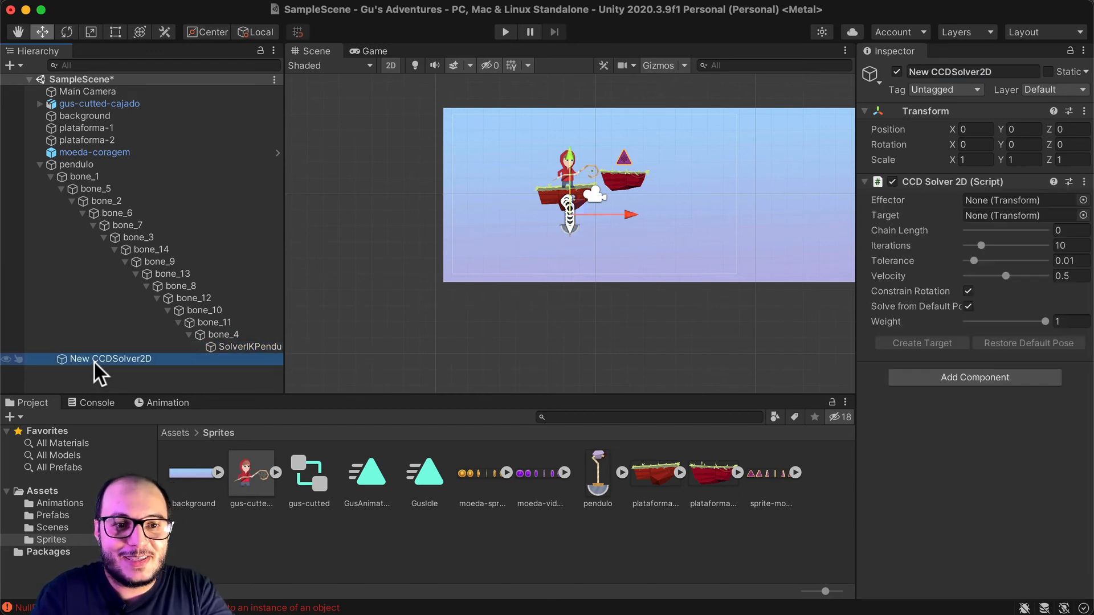
{"action": "left_click", "coordinate": [999, 69]}
{"action": "type", "text": "Solve"}
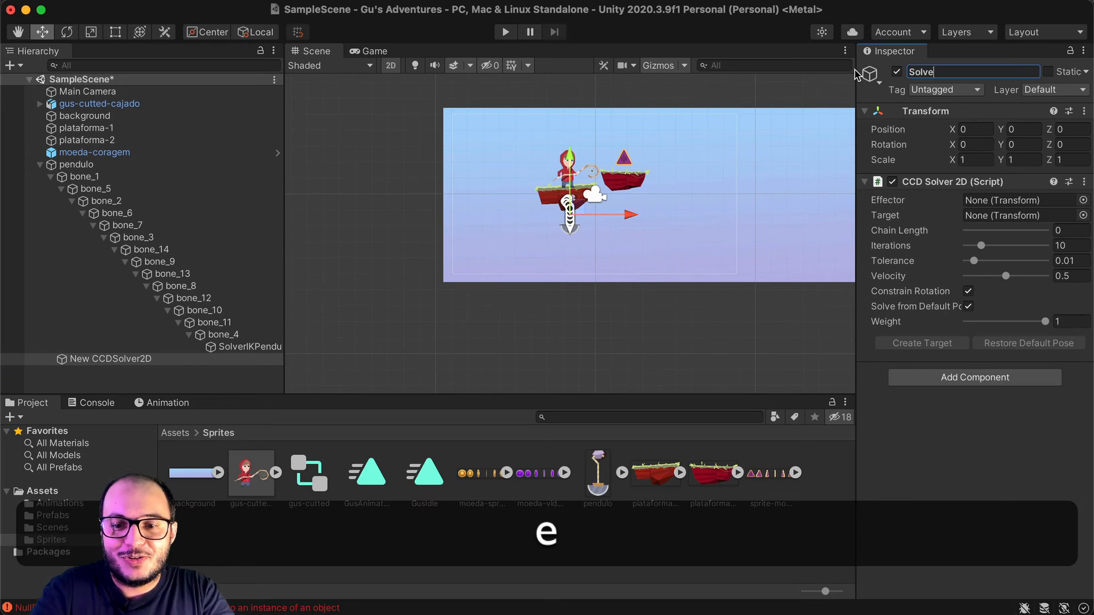
{"action": "type", "text": "rIKPendulo"}
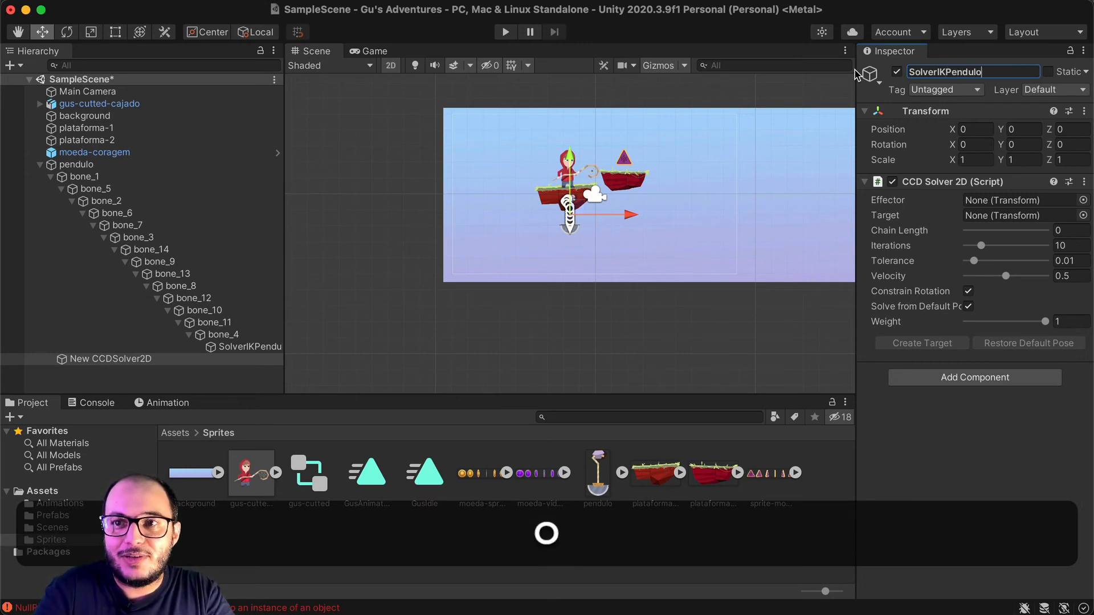
{"action": "key", "text": "Return"}
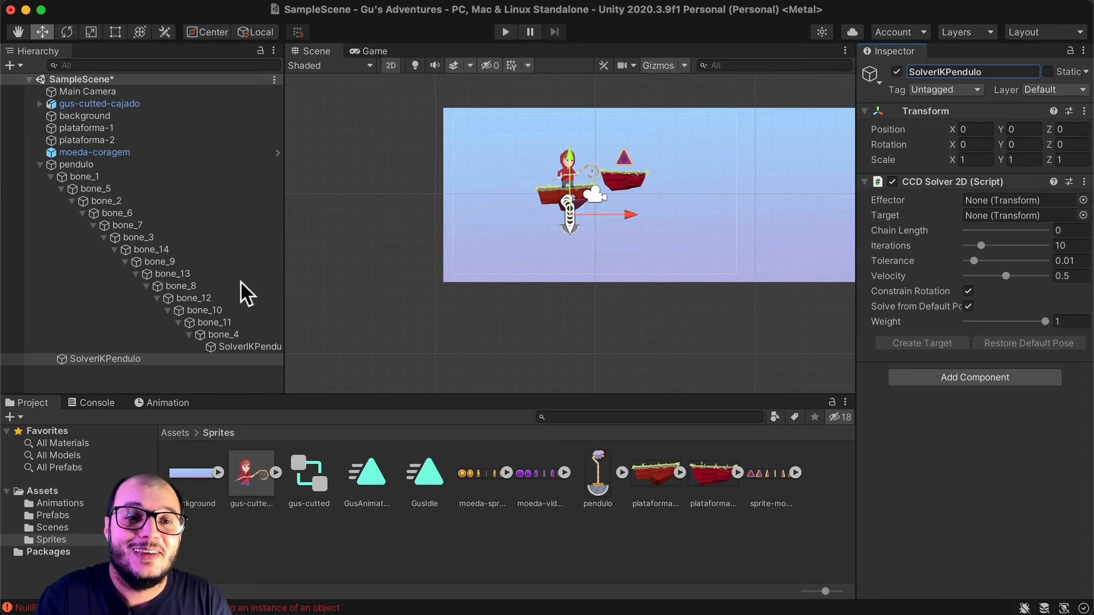
Step: Rename the empty child object under bone_4 as EffectorIKPendulo
{"action": "left_click", "coordinate": [235, 342]}
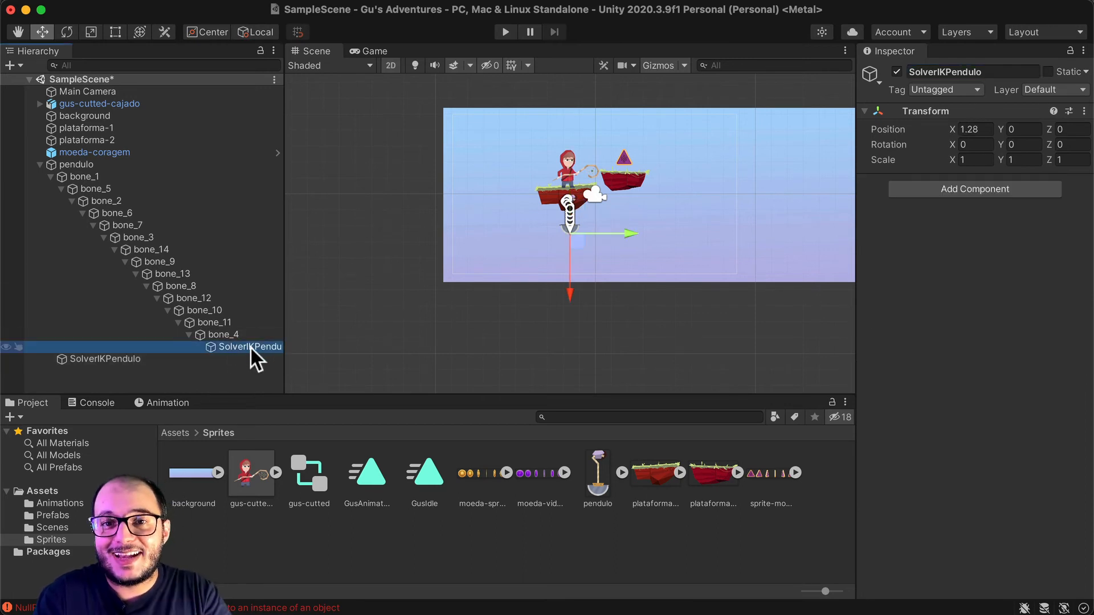
{"action": "right_click", "coordinate": [250, 354]}
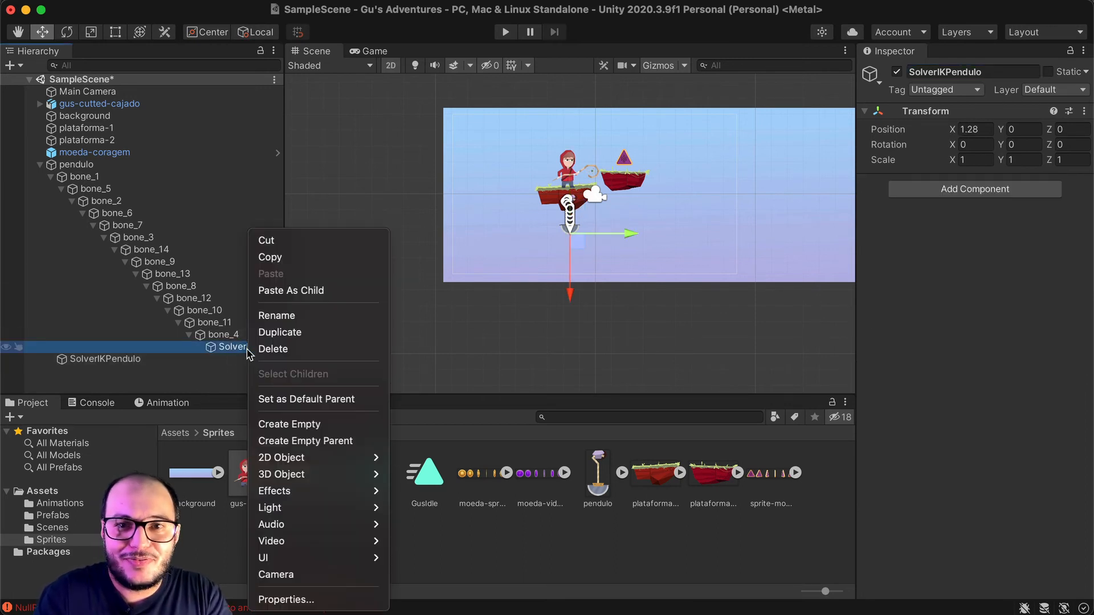
{"action": "left_click", "coordinate": [933, 69]}
{"action": "left_click", "coordinate": [934, 70]}
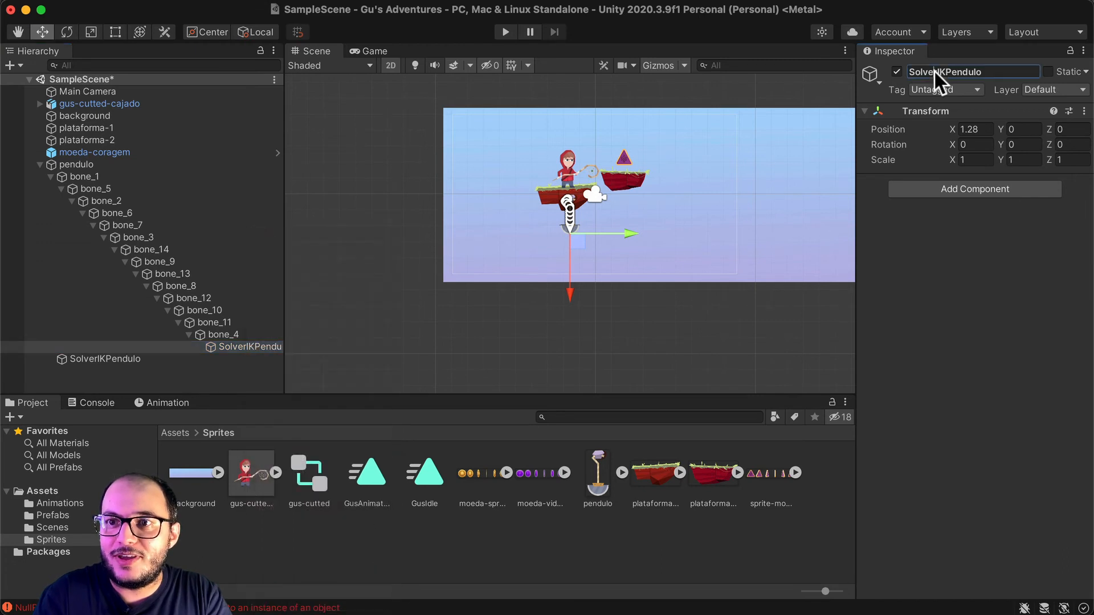
{"action": "type", "text": "Effector"}
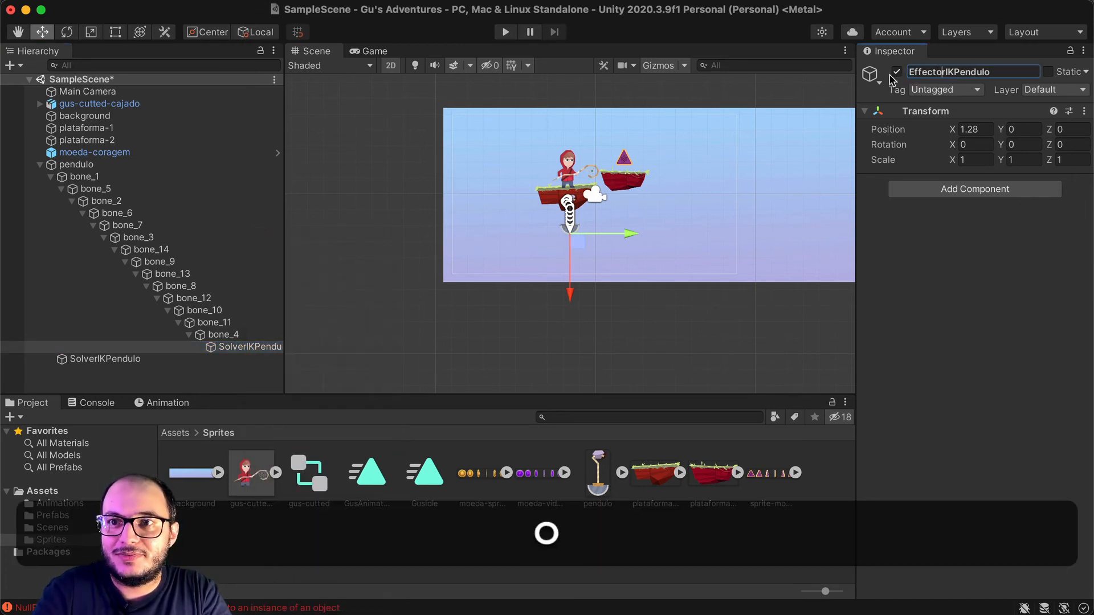
{"action": "key", "text": "Delete"}
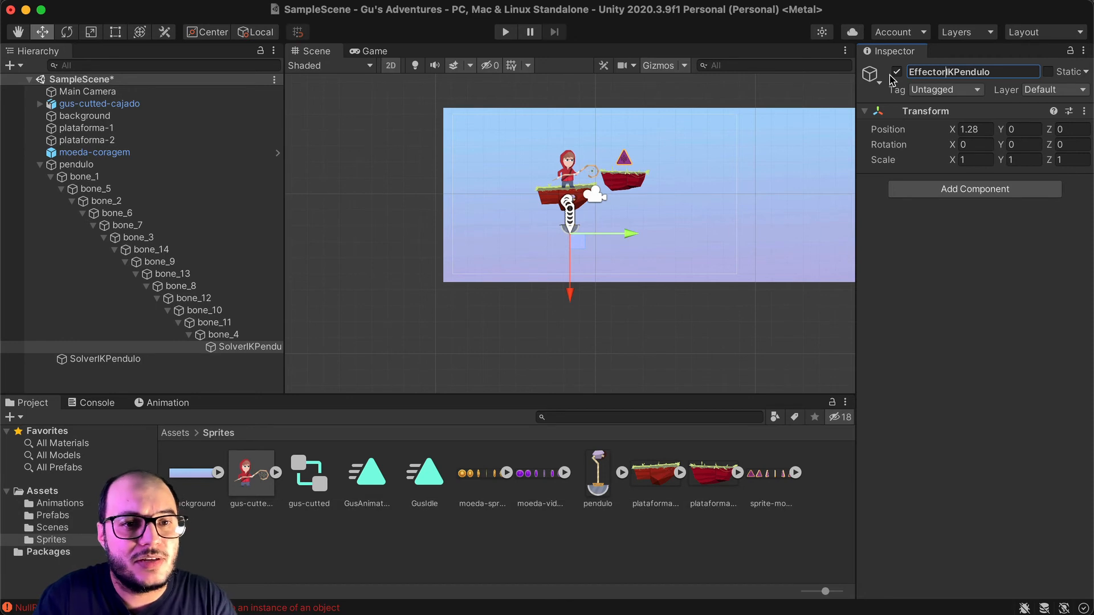
{"action": "left_click", "coordinate": [234, 348]}
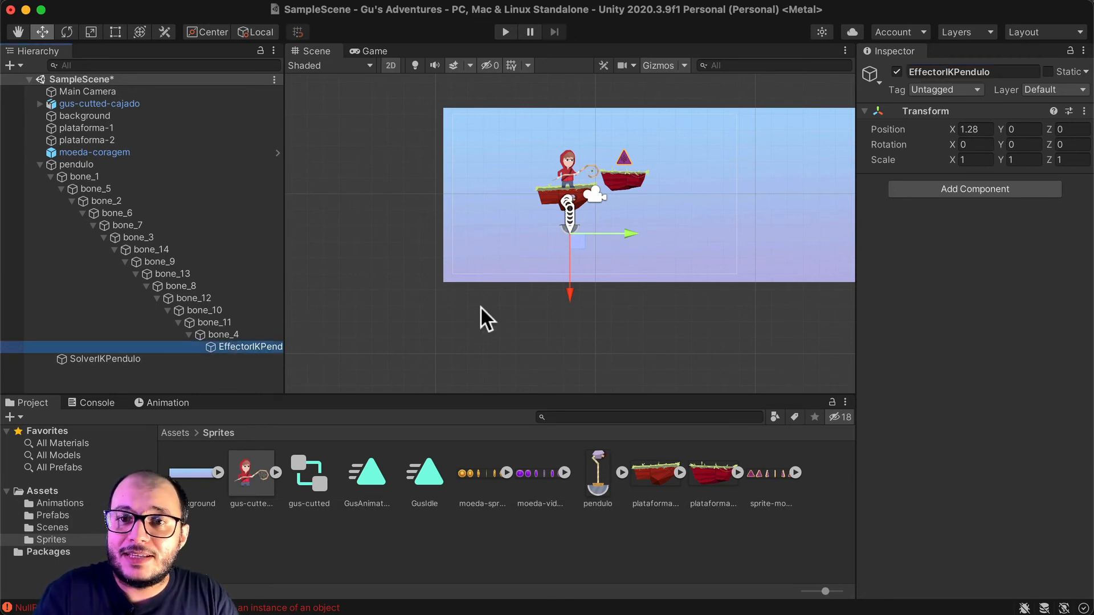
Step: Assign EffectorIKPendulo as the effector of SolverIKPendulo's CCD Solver 2D
{"action": "scroll", "coordinate": [642, 224], "scroll_direction": "up", "scroll_amount": 5}
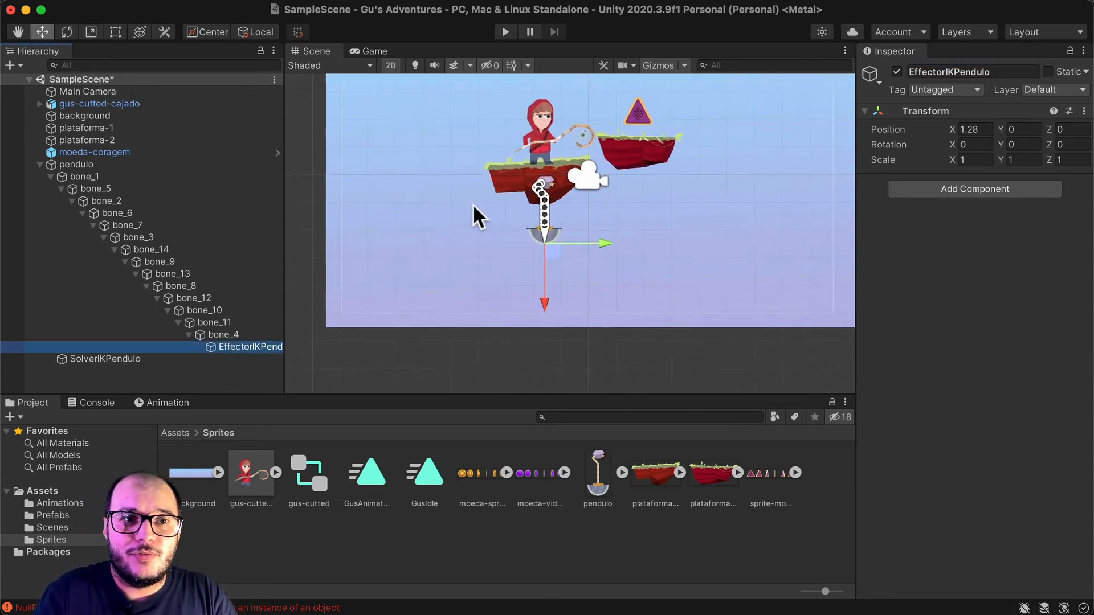
{"action": "left_click", "coordinate": [104, 358]}
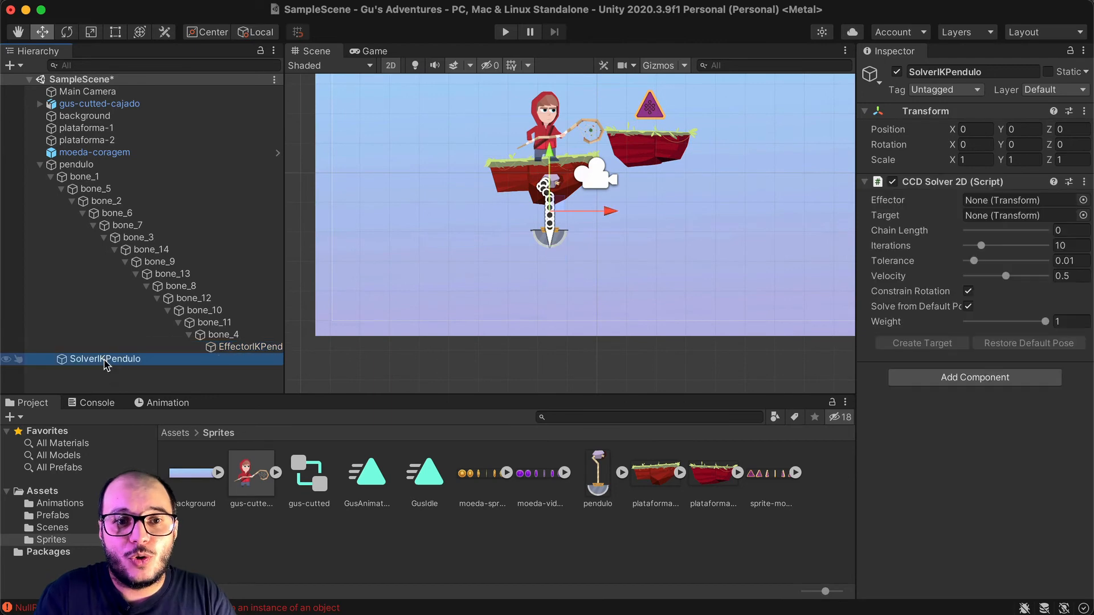
{"action": "left_click", "coordinate": [247, 346]}
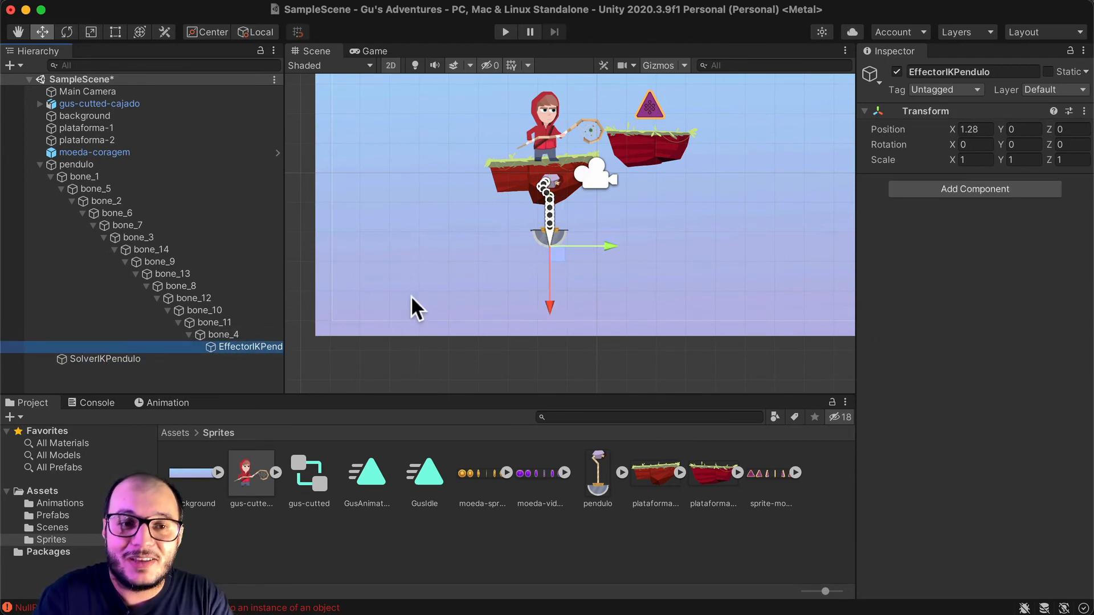
{"action": "left_click", "coordinate": [107, 358]}
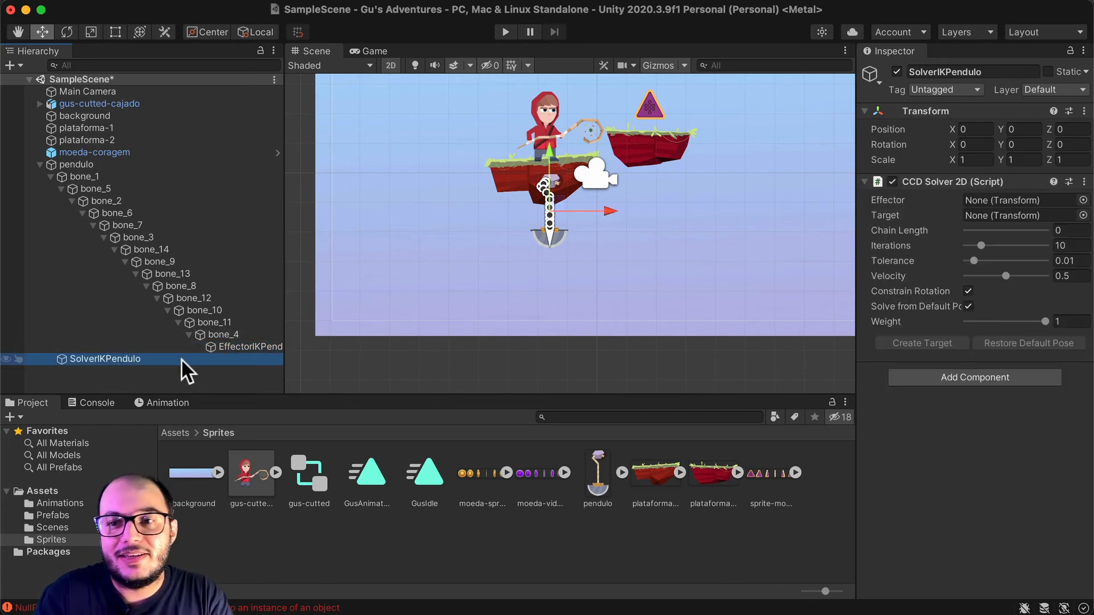
{"action": "left_click", "coordinate": [230, 346]}
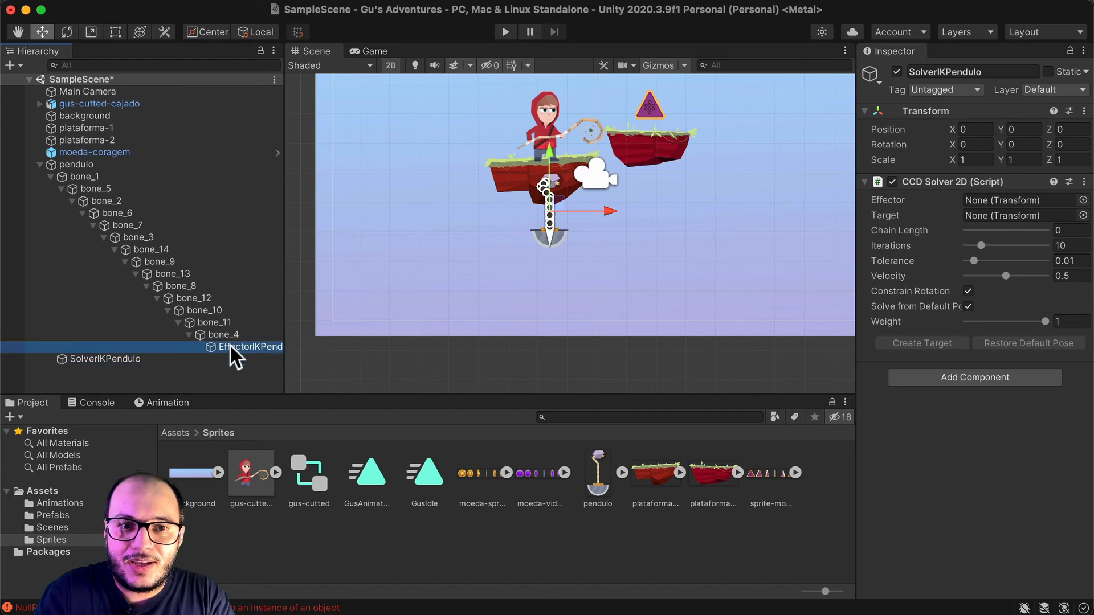
{"action": "left_click_drag", "start_coordinate": [230, 344], "coordinate": [983, 202]}
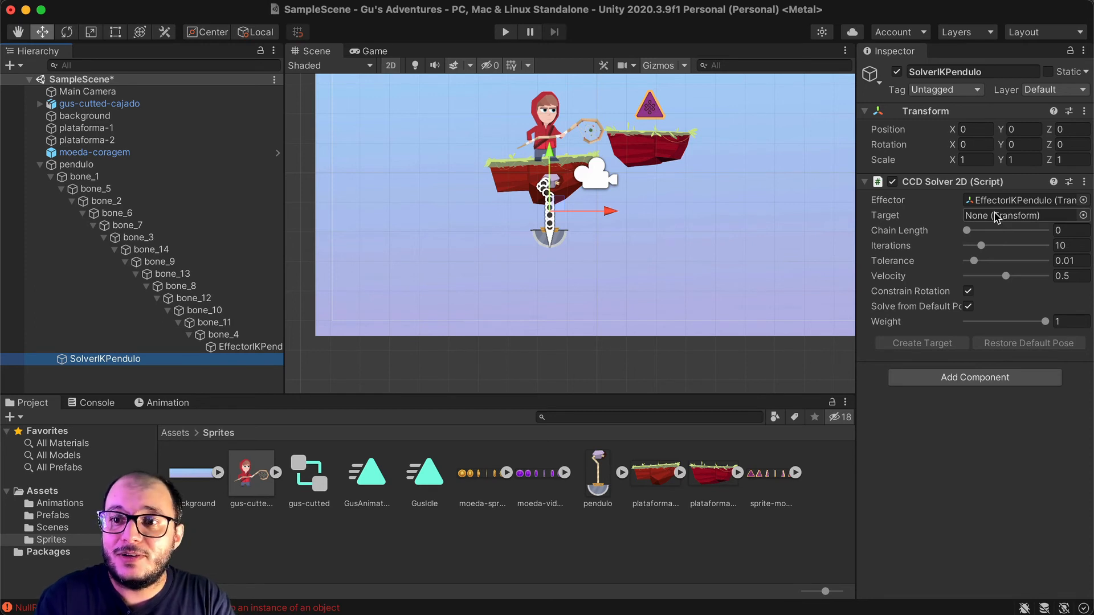
Step: Set the CCD solver's chain length to 14 to cover the bones from the blade's tip up the rope
{"action": "left_click_drag", "start_coordinate": [967, 229], "coordinate": [976, 230]}
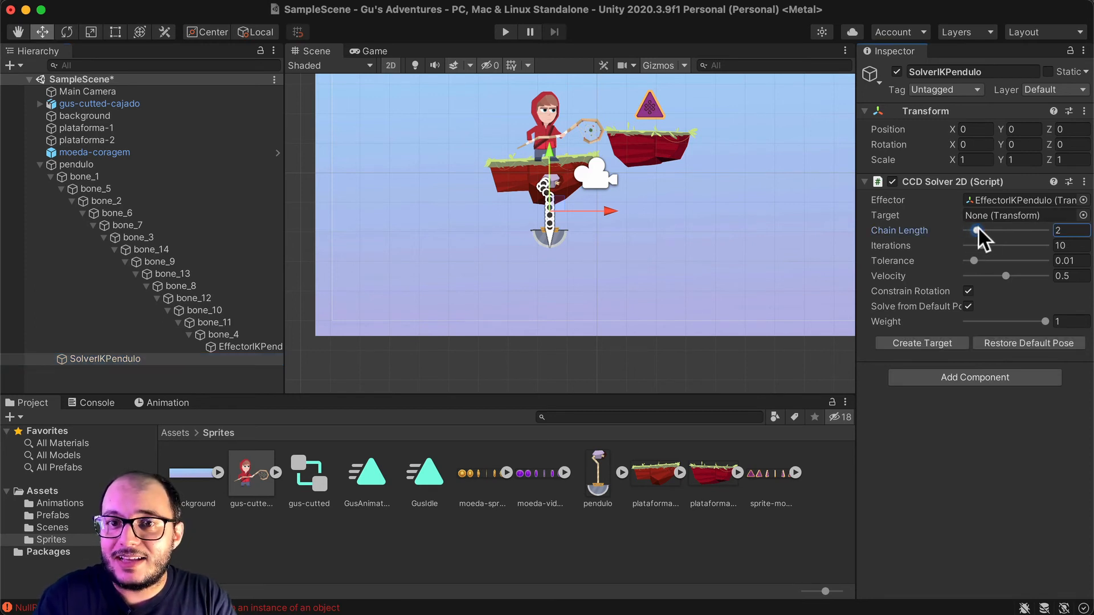
{"action": "scroll", "coordinate": [550, 234], "scroll_direction": "up", "scroll_amount": 10}
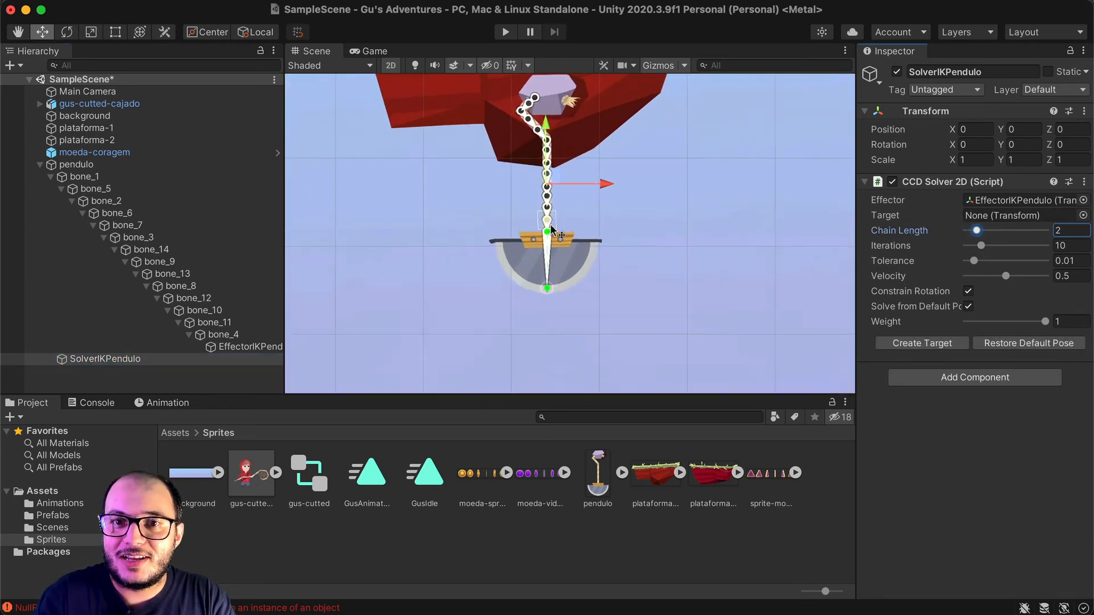
{"action": "scroll", "coordinate": [552, 200], "scroll_direction": "up", "scroll_amount": 3}
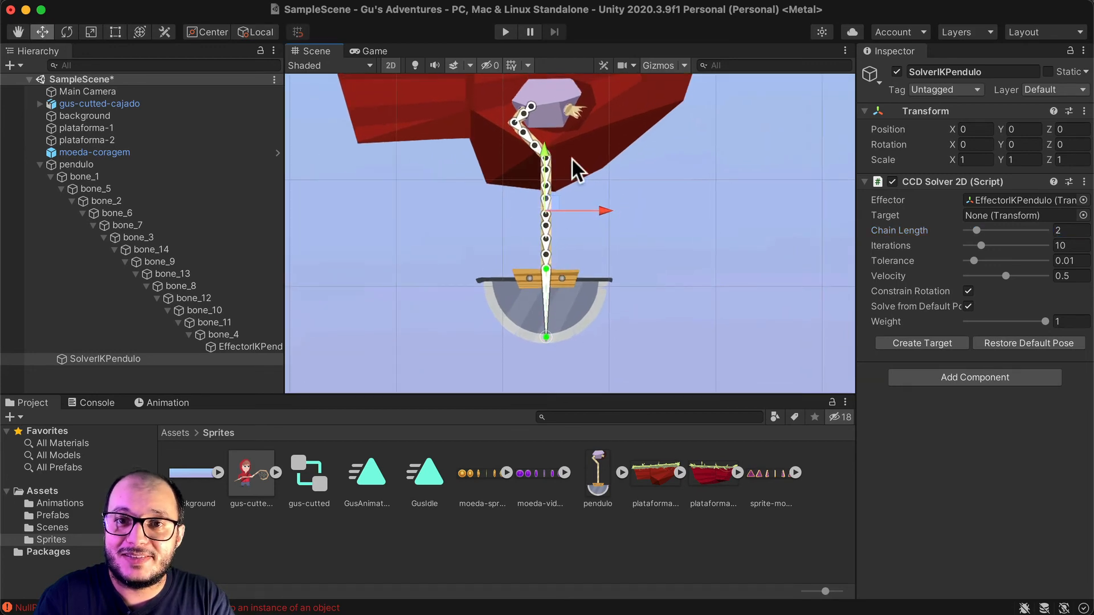
{"action": "middle_click_drag", "start_coordinate": [572, 159], "coordinate": [572, 179]}
{"action": "scroll", "coordinate": [566, 209], "scroll_direction": "up", "scroll_amount": 5}
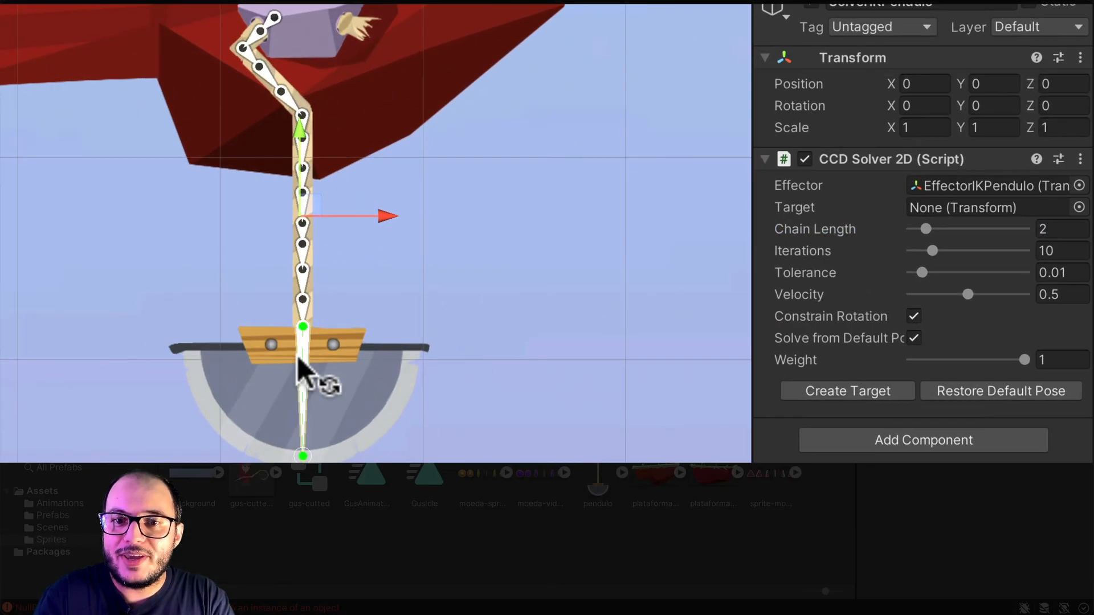
{"action": "scroll", "coordinate": [301, 367], "scroll_direction": "down", "scroll_amount": 1}
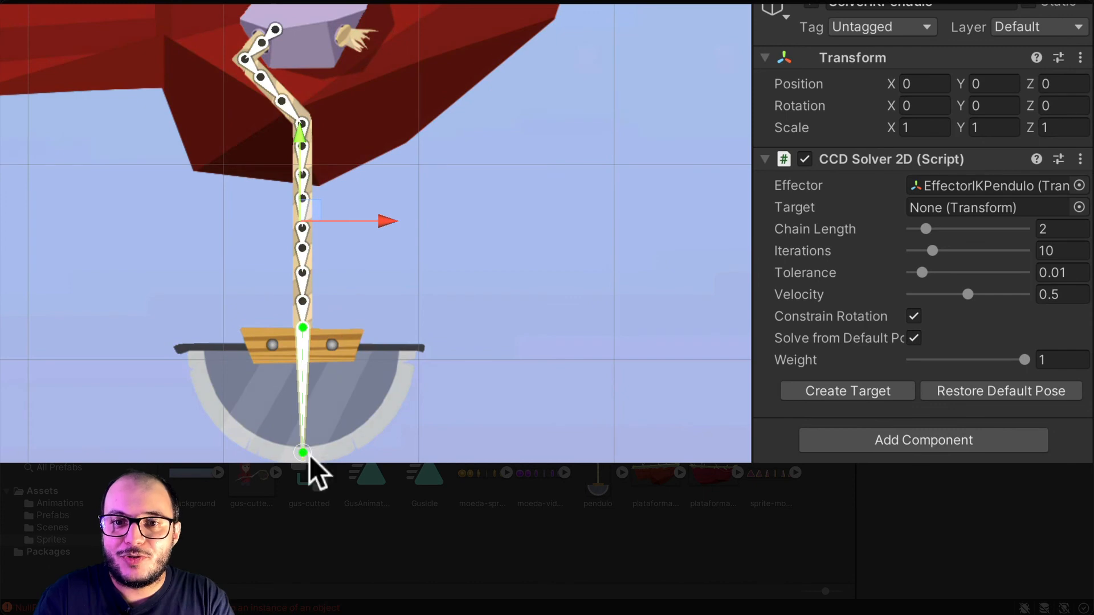
{"action": "middle_click_drag", "start_coordinate": [356, 346], "coordinate": [325, 312]}
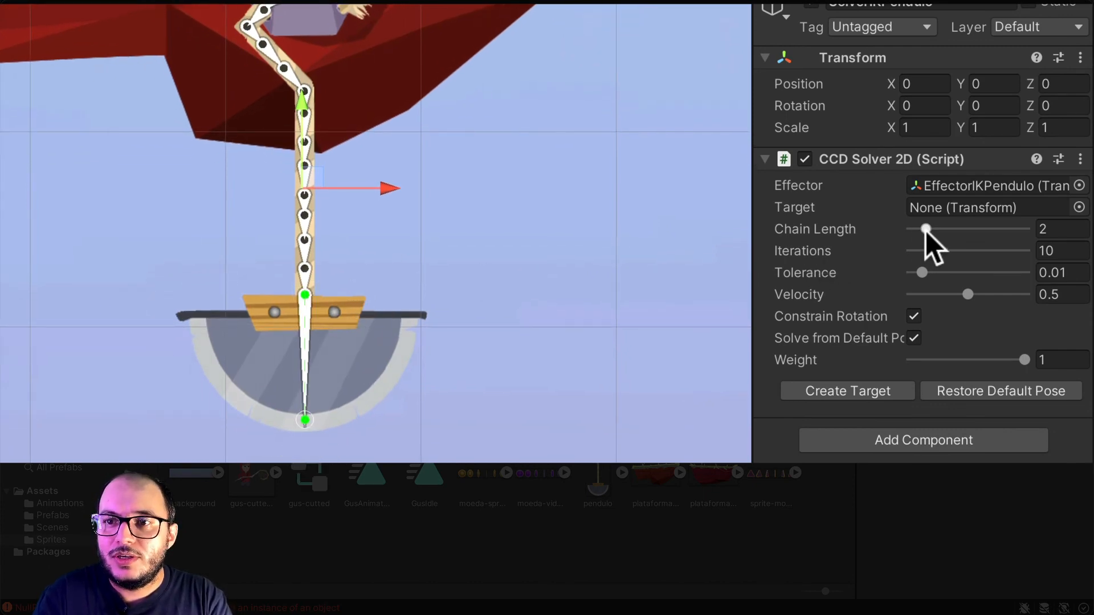
{"action": "left_click_drag", "start_coordinate": [924, 229], "coordinate": [1004, 229]}
{"action": "middle_click_drag", "start_coordinate": [634, 261], "coordinate": [632, 338]}
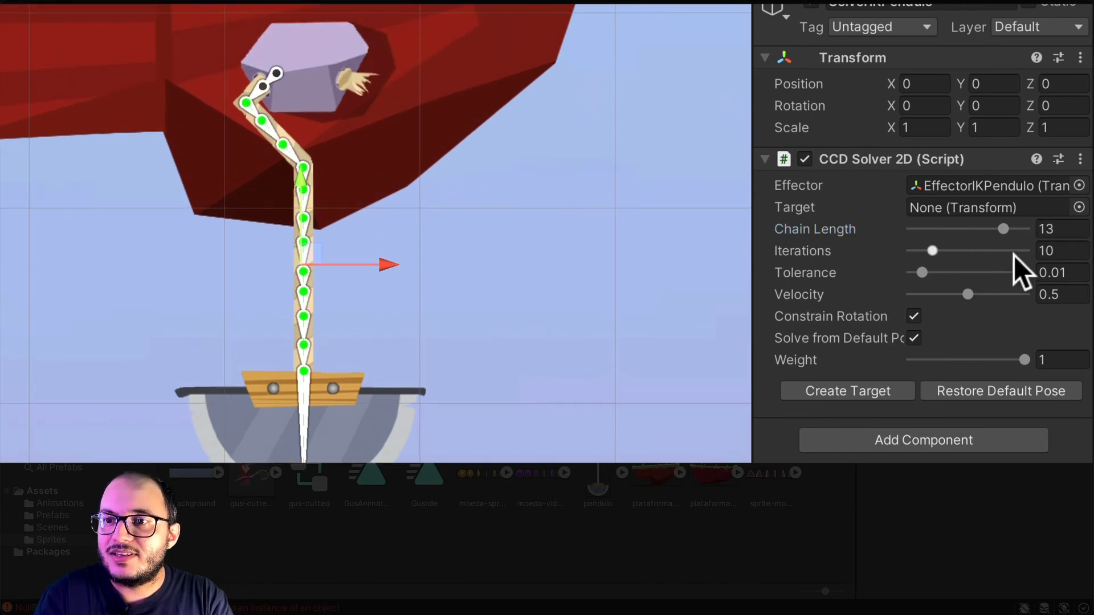
{"action": "left_click_drag", "start_coordinate": [1004, 228], "coordinate": [1012, 230]}
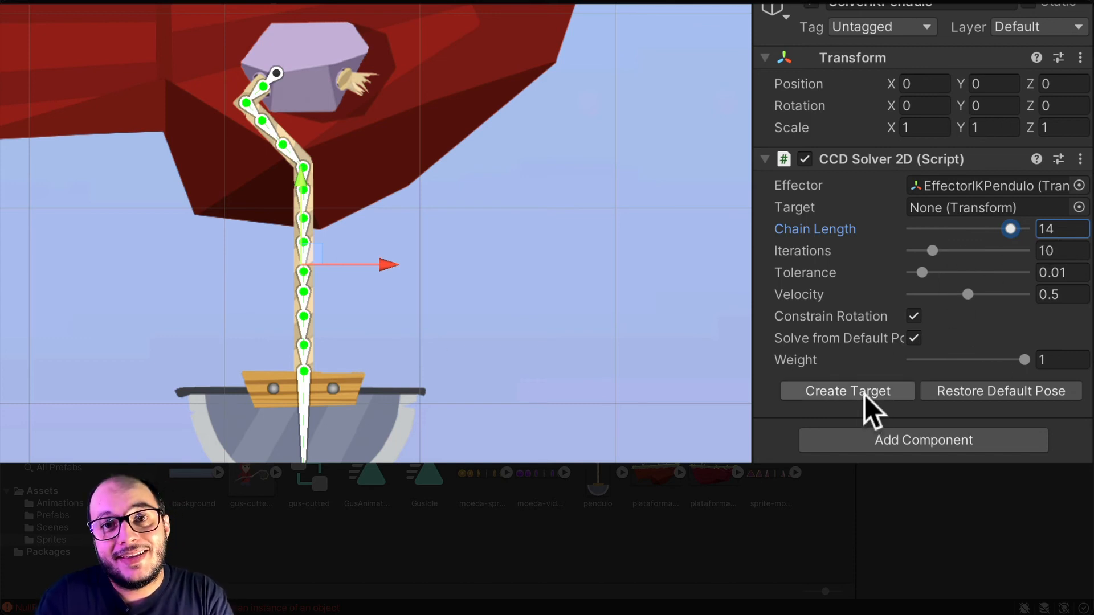
Step: Create the CCD solver's target and select the SolverIKPendulo_Target object under SolverIKPendulo
{"action": "scroll", "coordinate": [467, 285], "scroll_direction": "down", "scroll_amount": 4}
{"action": "middle_click_drag", "start_coordinate": [467, 284], "coordinate": [456, 204]}
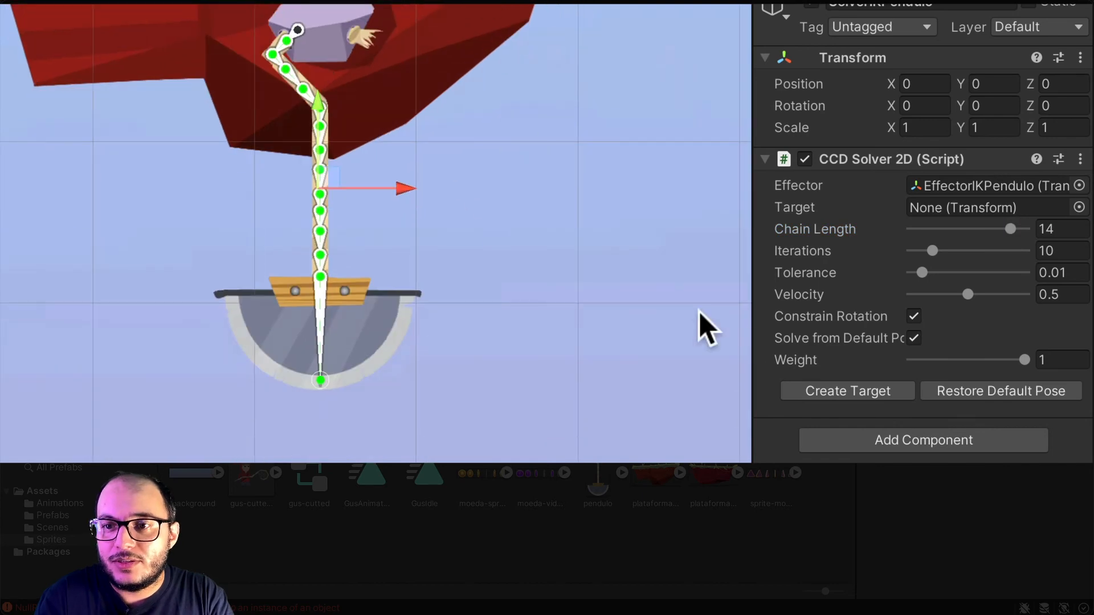
{"action": "left_click", "coordinate": [816, 393]}
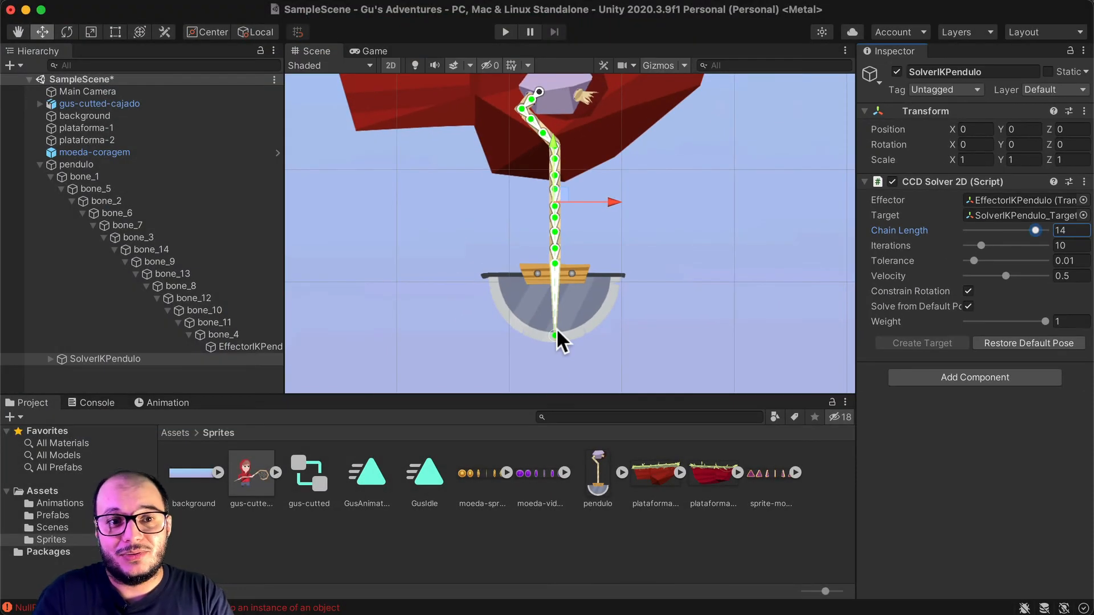
{"action": "left_click", "coordinate": [50, 359]}
{"action": "left_click", "coordinate": [90, 367]}
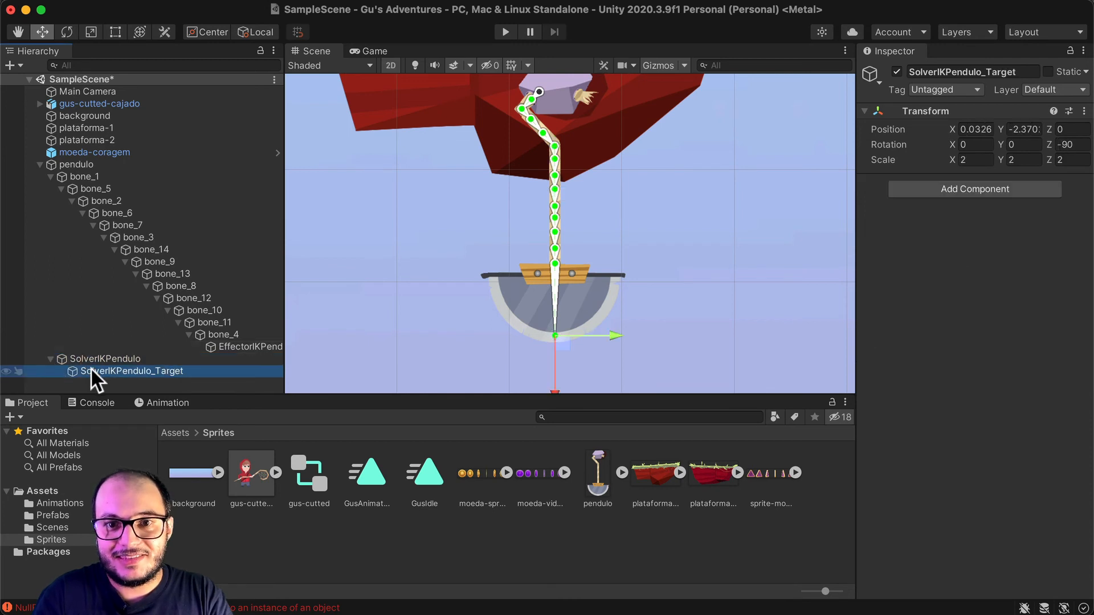
Step: Move SolverIKPendulo to about X -2, Y -2.48 to swing the bone chain with its target
{"action": "left_click", "coordinate": [105, 358]}
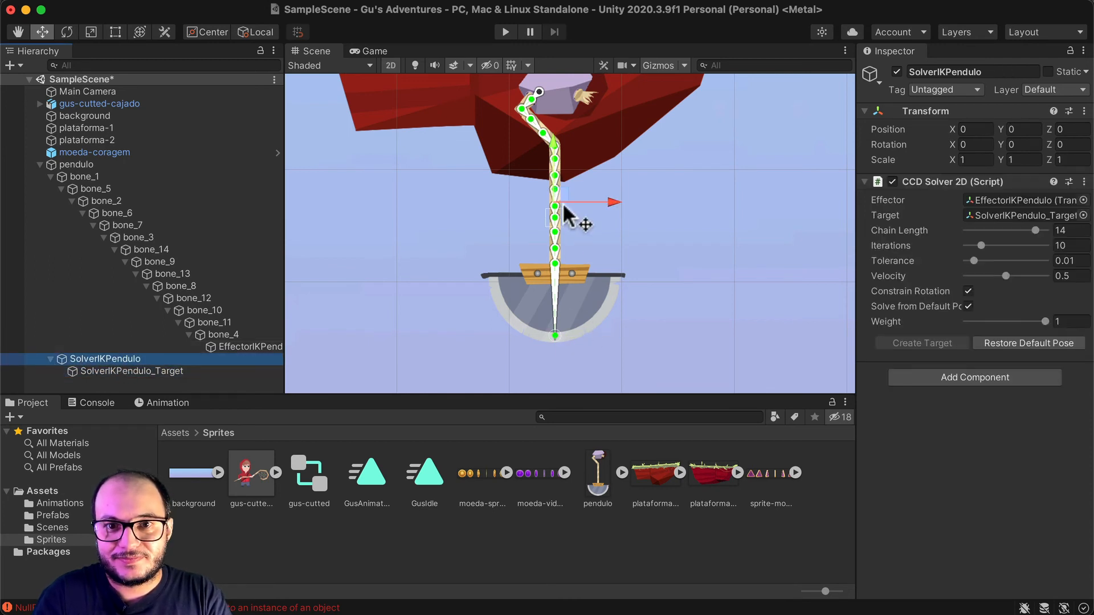
{"action": "left_click_drag", "start_coordinate": [553, 142], "coordinate": [563, 280]}
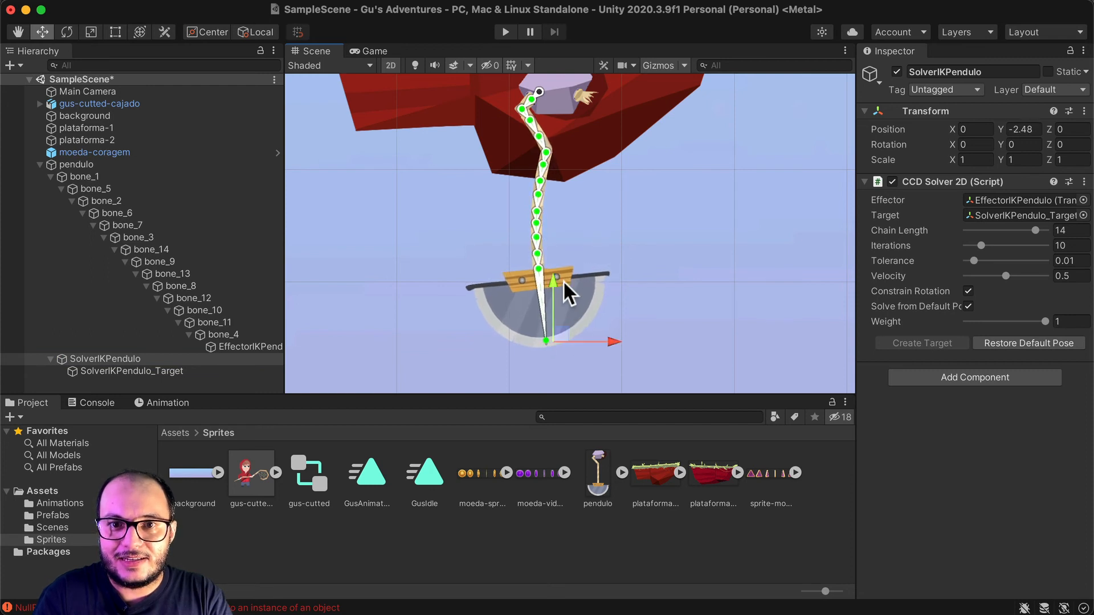
{"action": "left_click_drag", "start_coordinate": [613, 339], "coordinate": [501, 343]}
Step: Try moving the bone_11 joint just above the blade and restore the solver's default pose
{"action": "left_click", "coordinate": [145, 371]}
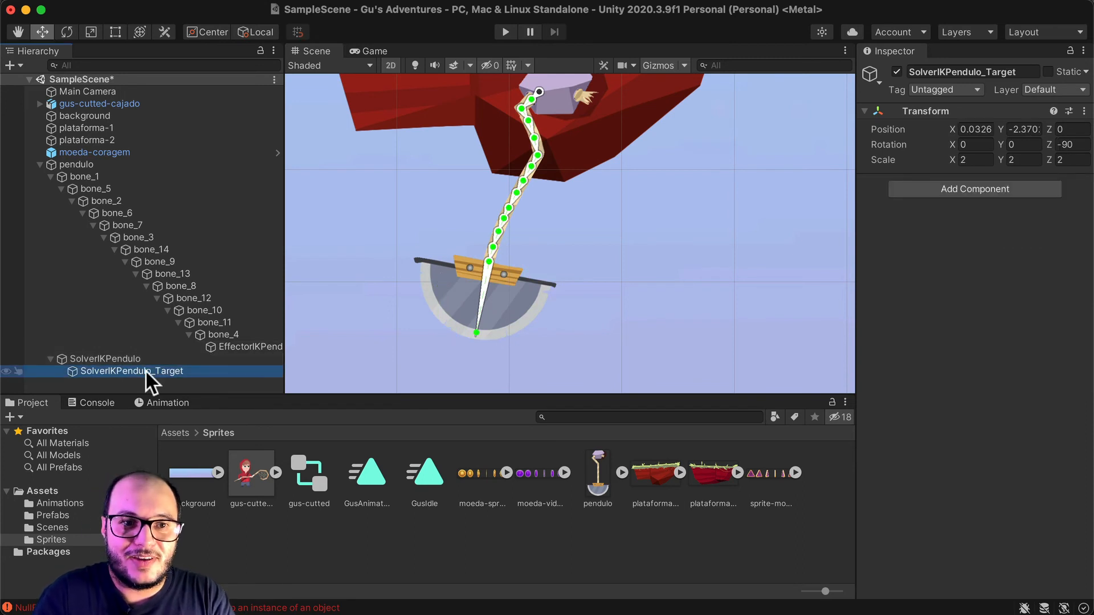
{"action": "left_click", "coordinate": [474, 334]}
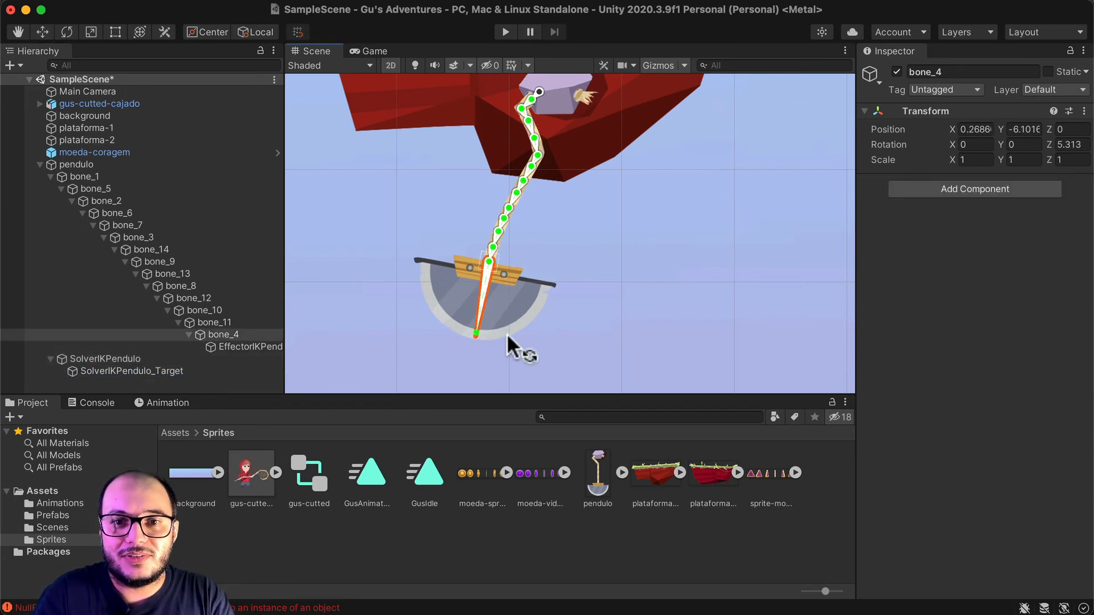
{"action": "scroll", "coordinate": [462, 357], "scroll_direction": "down", "scroll_amount": 3}
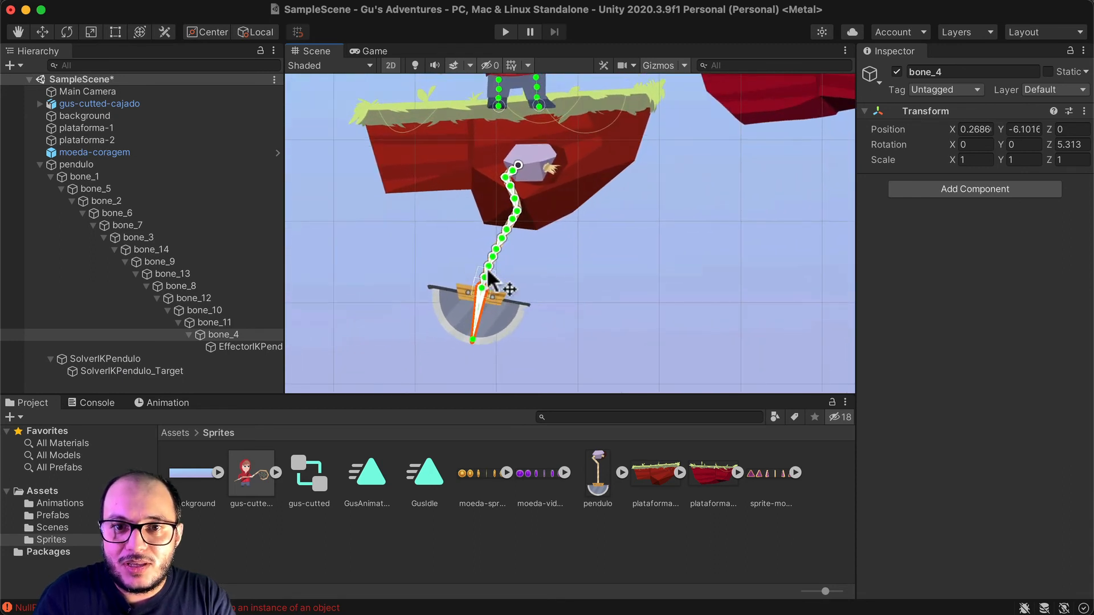
{"action": "left_click", "coordinate": [481, 287]}
{"action": "left_click_drag", "start_coordinate": [482, 288], "coordinate": [467, 324]}
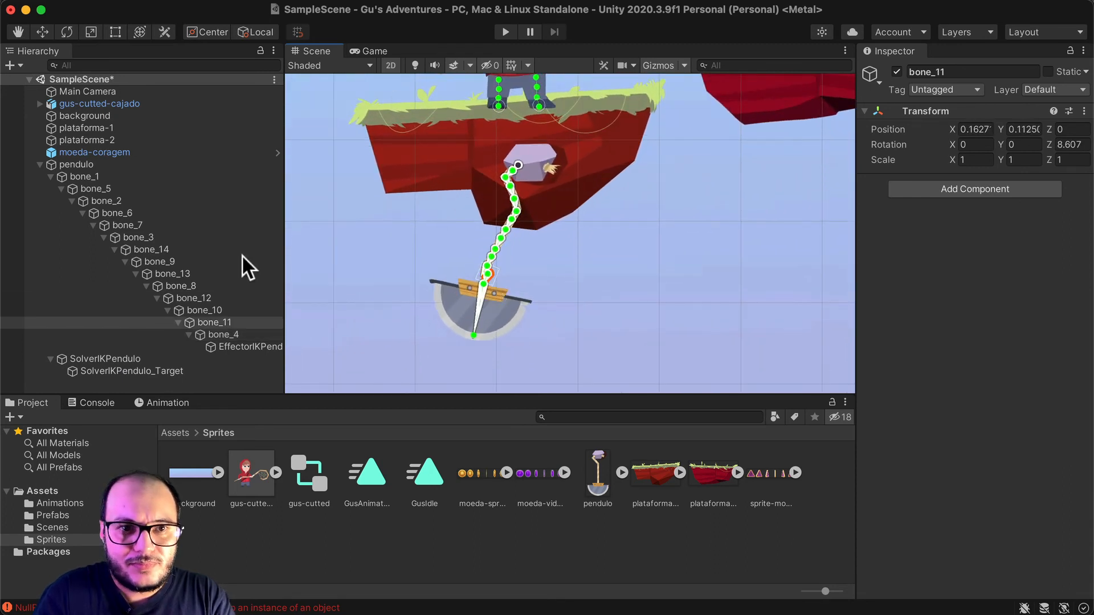
{"action": "left_click", "coordinate": [108, 358]}
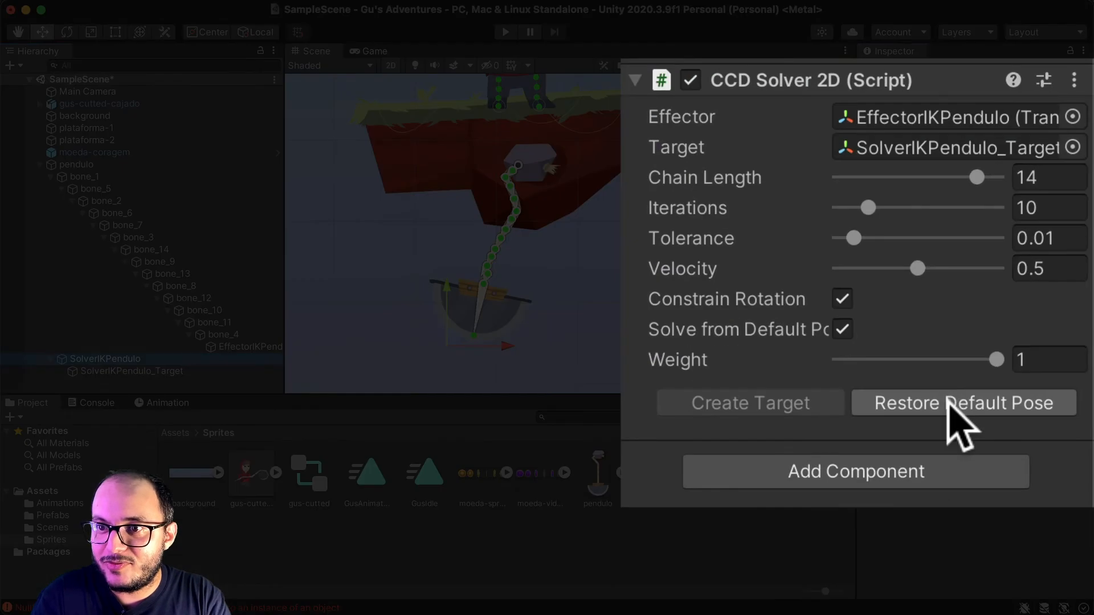
{"action": "left_click", "coordinate": [923, 343]}
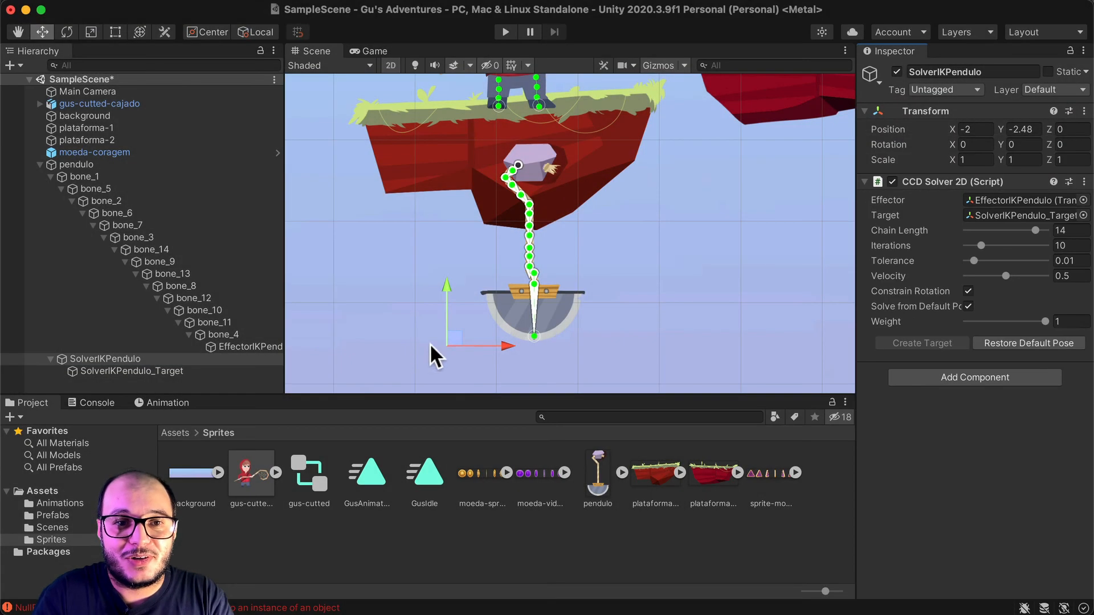
Step: Test the inverse kinematics by pulling the target at the blade's tip to swing the pendulum right and back left
{"action": "left_click", "coordinate": [134, 371]}
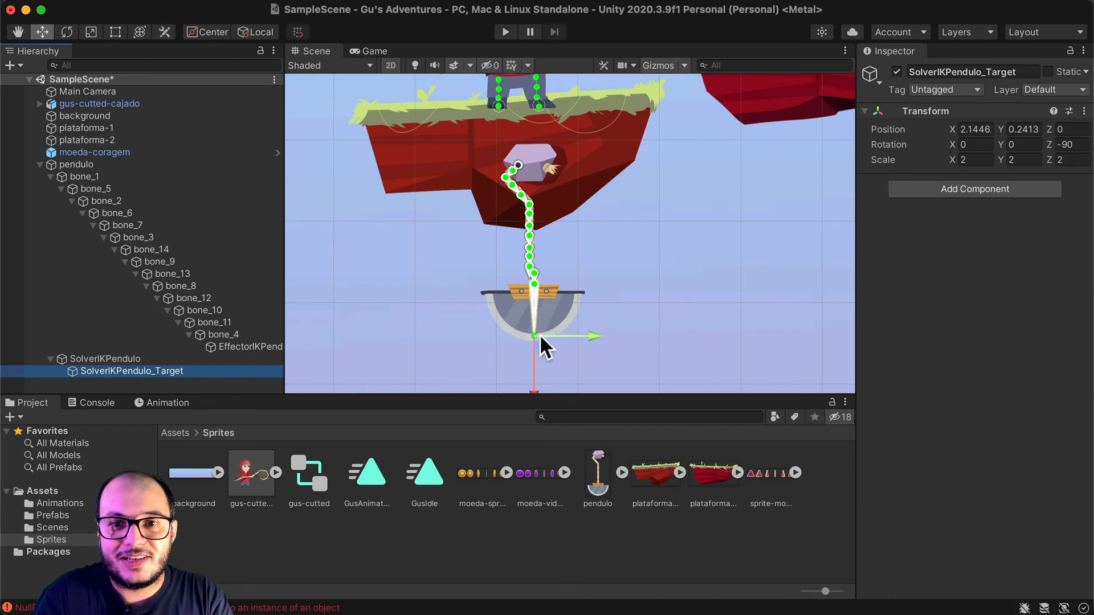
{"action": "left_click", "coordinate": [79, 163]}
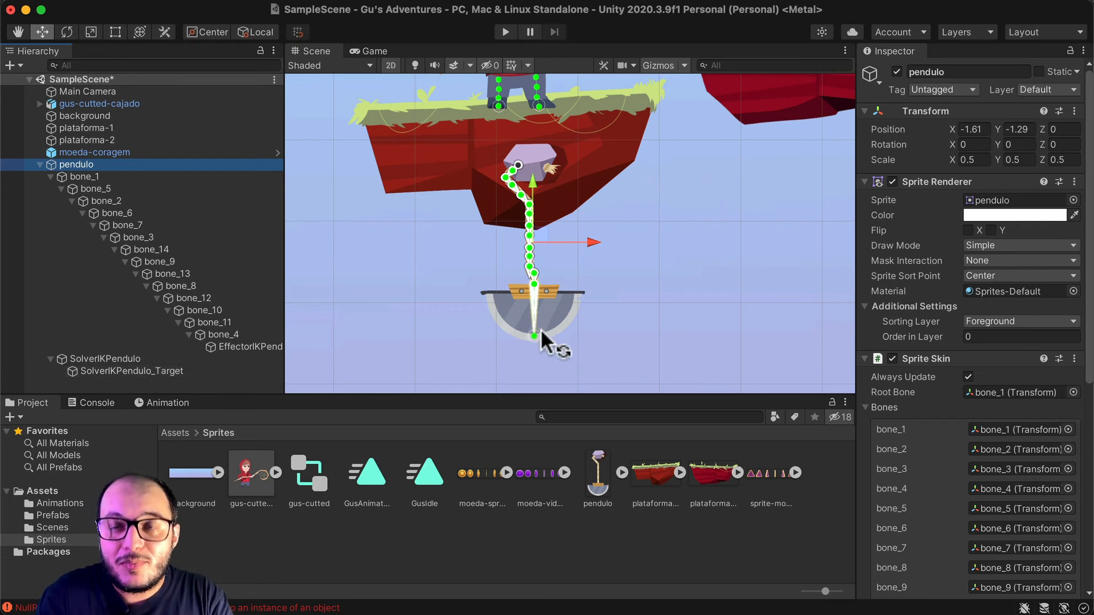
{"action": "scroll", "coordinate": [540, 335], "scroll_direction": "up", "scroll_amount": 5}
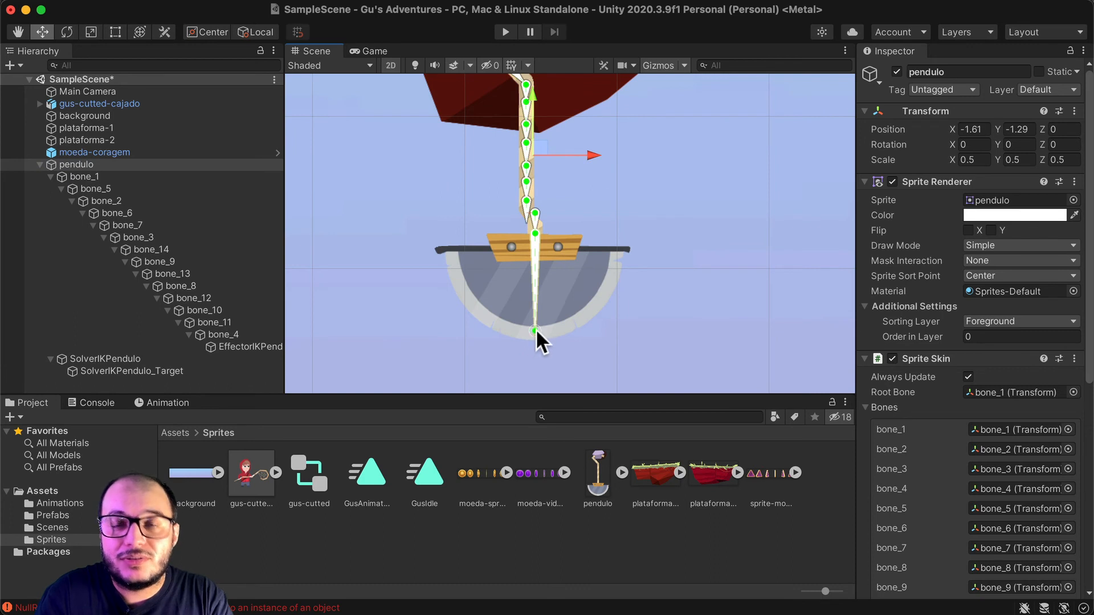
{"action": "left_click_drag", "start_coordinate": [535, 329], "coordinate": [611, 299]}
{"action": "scroll", "coordinate": [610, 300], "scroll_direction": "down", "scroll_amount": 2}
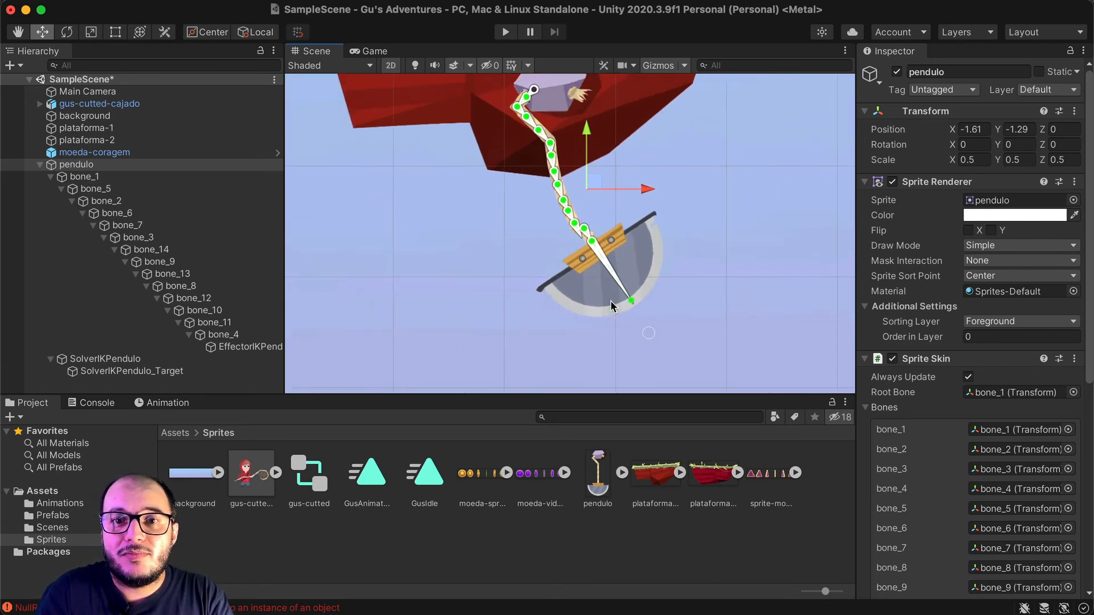
{"action": "scroll", "coordinate": [610, 300], "scroll_direction": "down", "scroll_amount": 2}
{"action": "left_click_drag", "start_coordinate": [608, 347], "coordinate": [515, 369]}
Step: Move bone_11 back in line with the rope, to about X 0.2695, Y 0.0147
{"action": "scroll", "coordinate": [535, 307], "scroll_direction": "up", "scroll_amount": 5}
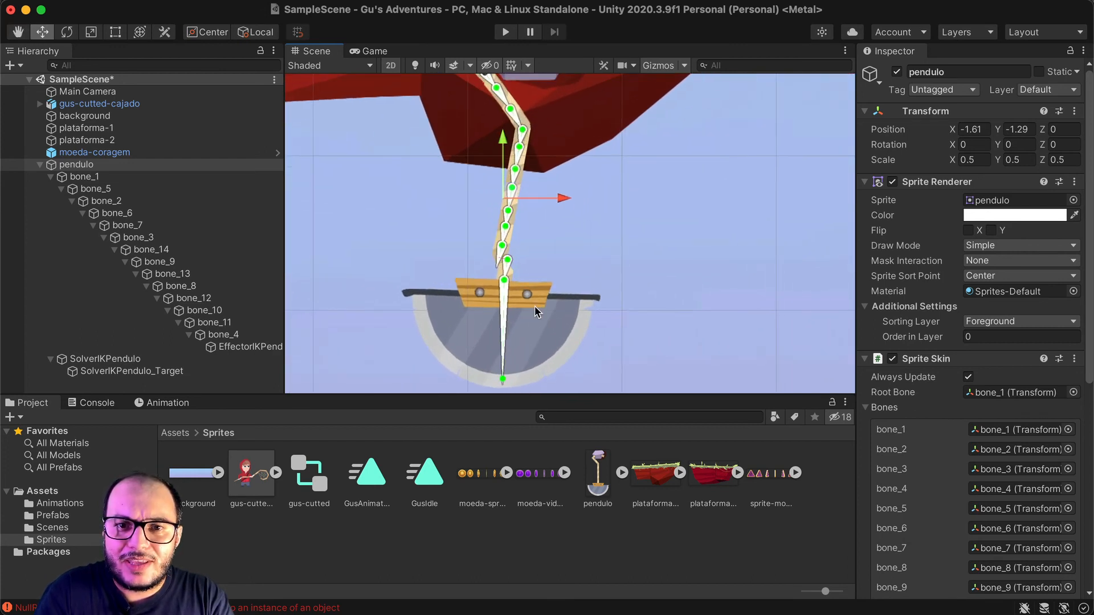
{"action": "left_click", "coordinate": [505, 259]}
{"action": "scroll", "coordinate": [499, 272], "scroll_direction": "down", "scroll_amount": 2}
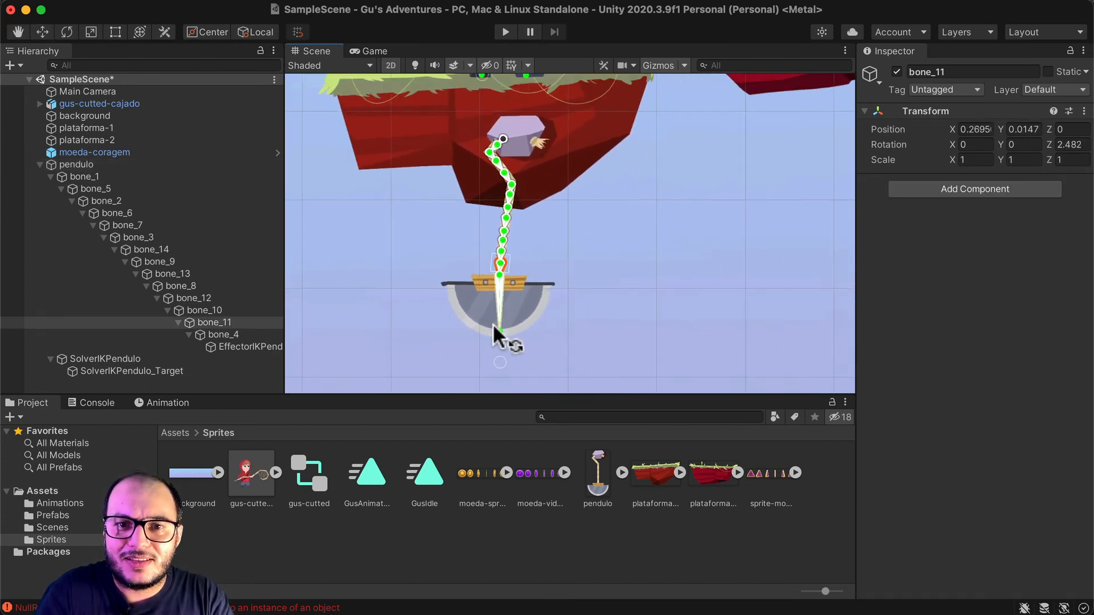
Step: Swing the pendulum left with its IK target and restore the default pose of SolverIKPendulo
{"action": "left_click_drag", "start_coordinate": [508, 364], "coordinate": [441, 361]}
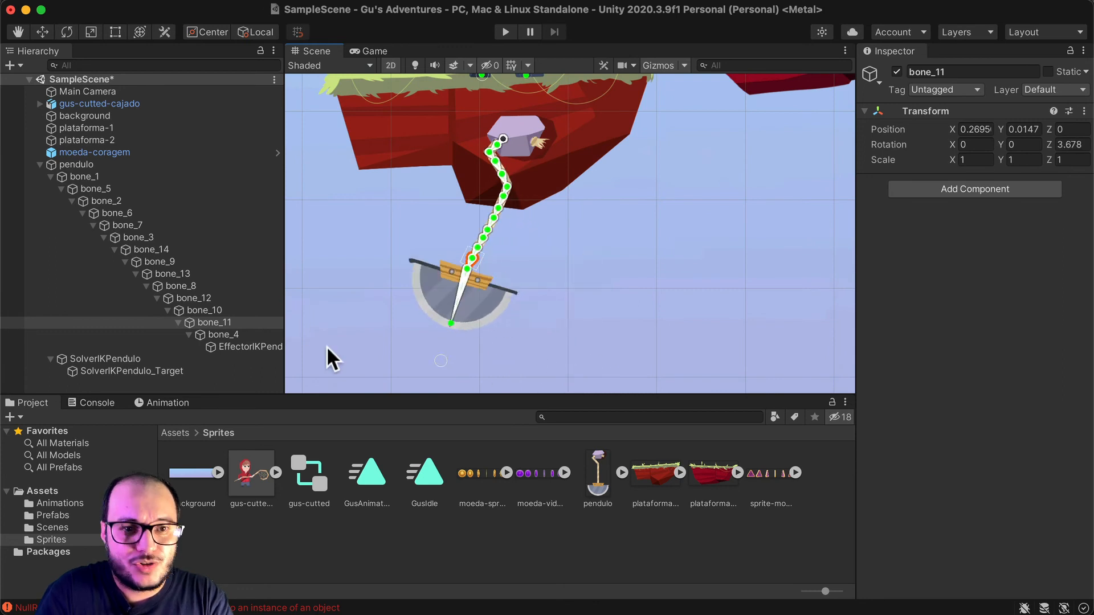
{"action": "left_click", "coordinate": [113, 357]}
{"action": "left_click", "coordinate": [1019, 349]}
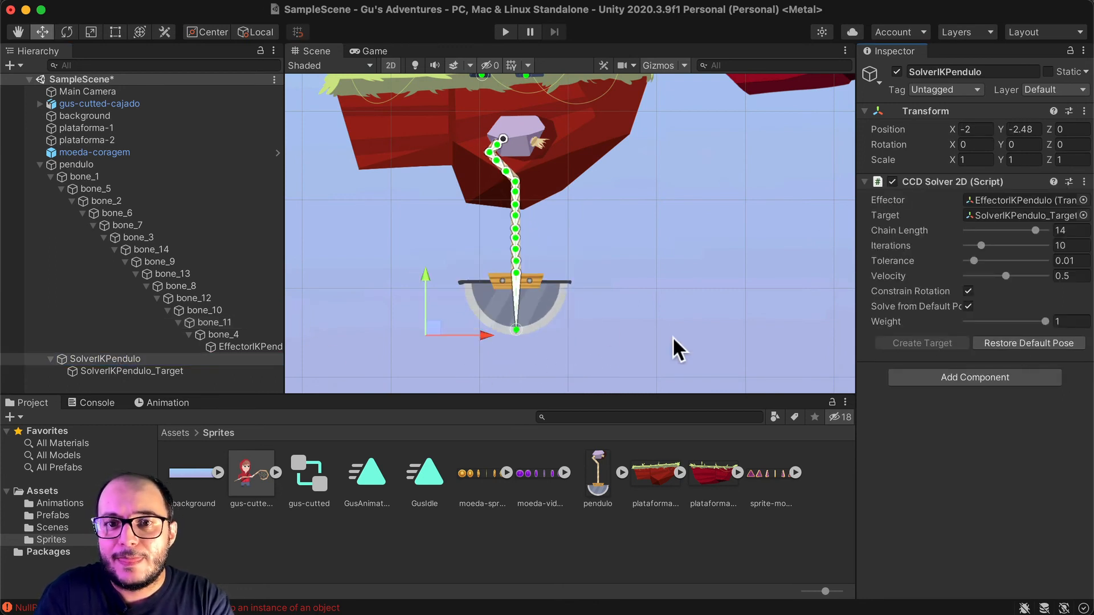
Step: Align bone_11 with the rope's centre line above the blade, at about X 0.2694, Y -0.002
{"action": "scroll", "coordinate": [502, 269], "scroll_direction": "up", "scroll_amount": 5}
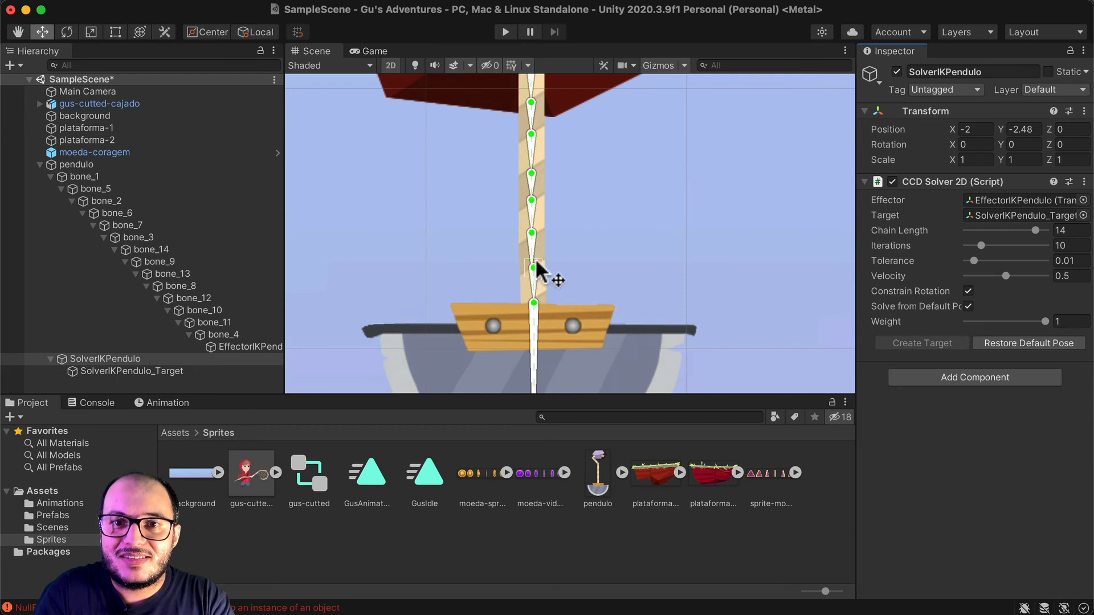
{"action": "left_click", "coordinate": [533, 269]}
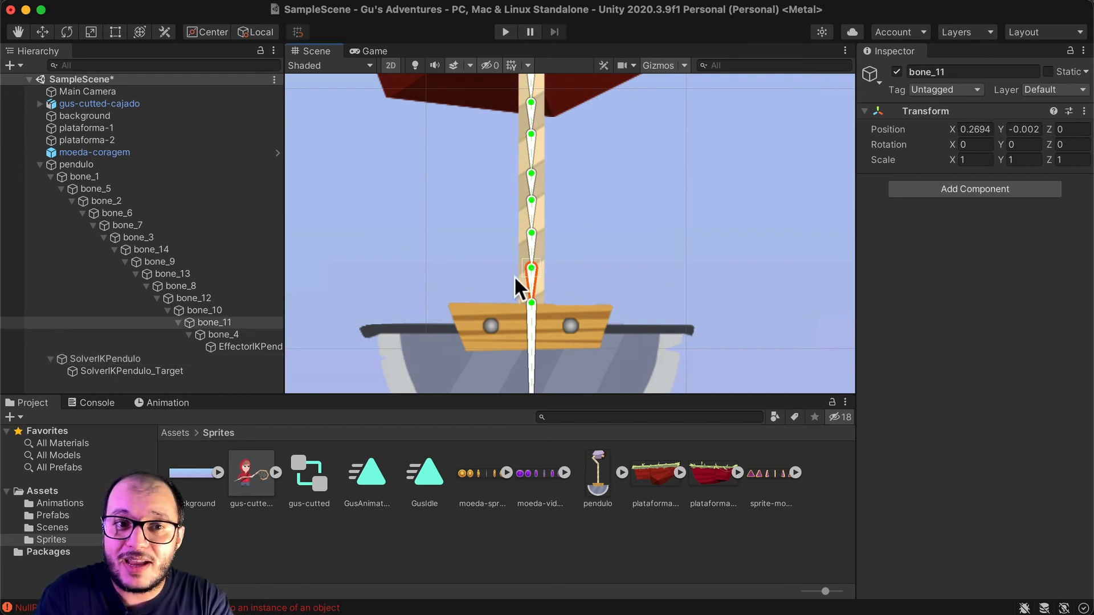
Step: Restore SolverIKPendulo's default pose, and pull bone_12 off the rope and back onto its centre line, at about X 0.1932, Y -0.0018
{"action": "left_click", "coordinate": [122, 359]}
{"action": "left_click", "coordinate": [1010, 343]}
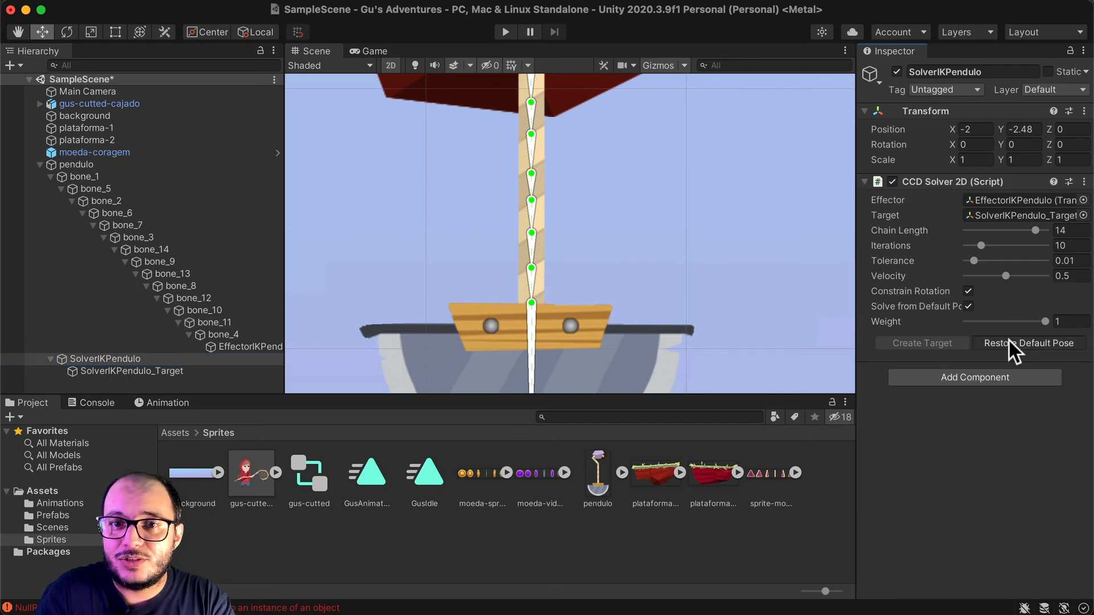
{"action": "left_click", "coordinate": [993, 344]}
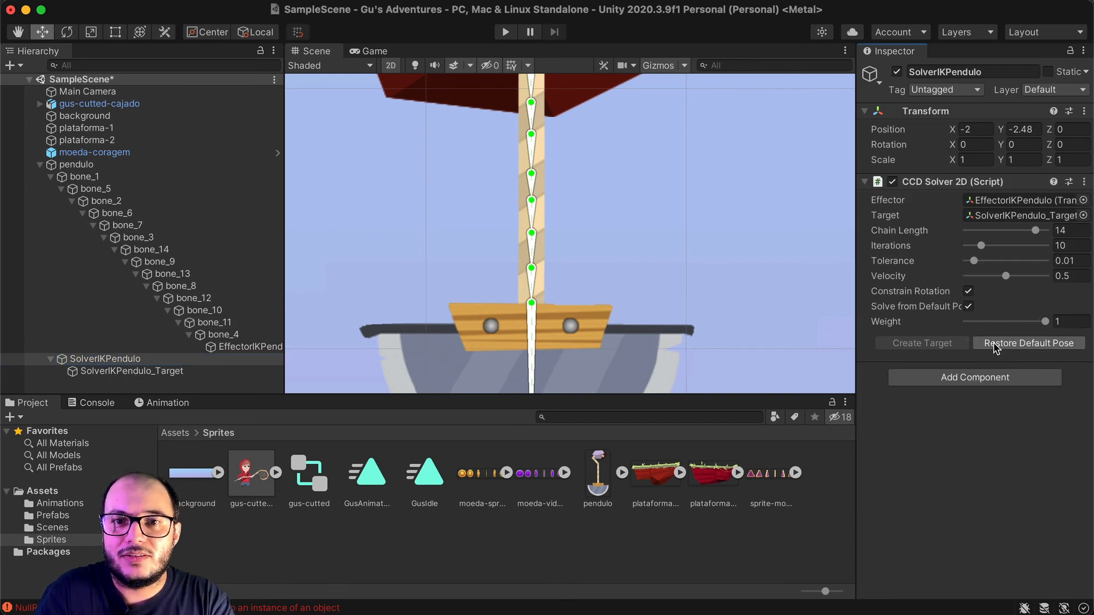
{"action": "left_click_drag", "start_coordinate": [532, 209], "coordinate": [446, 222]}
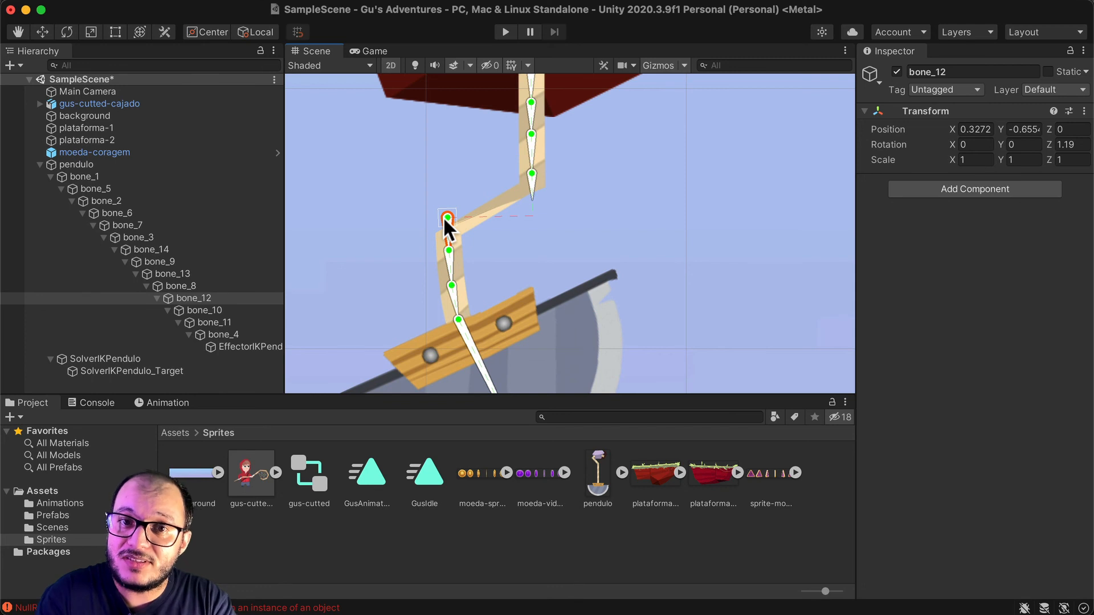
{"action": "left_click_drag", "start_coordinate": [444, 219], "coordinate": [532, 215]}
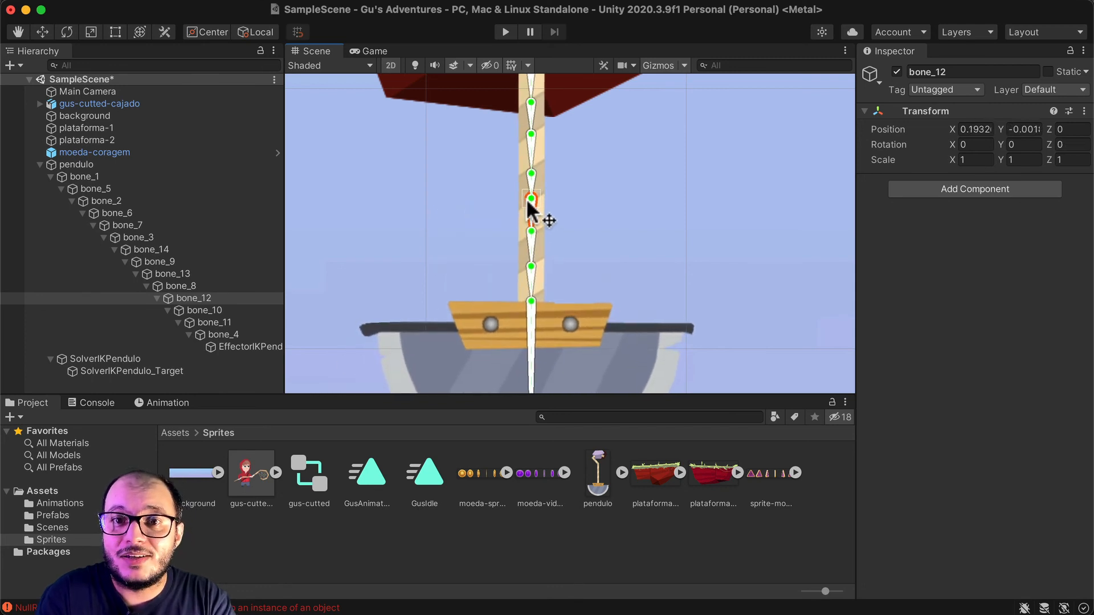
Step: Test SolverIKPendulo by pulling its target at the blade's tip to swing the pendulum far right and back below the platform
{"action": "left_click", "coordinate": [117, 355]}
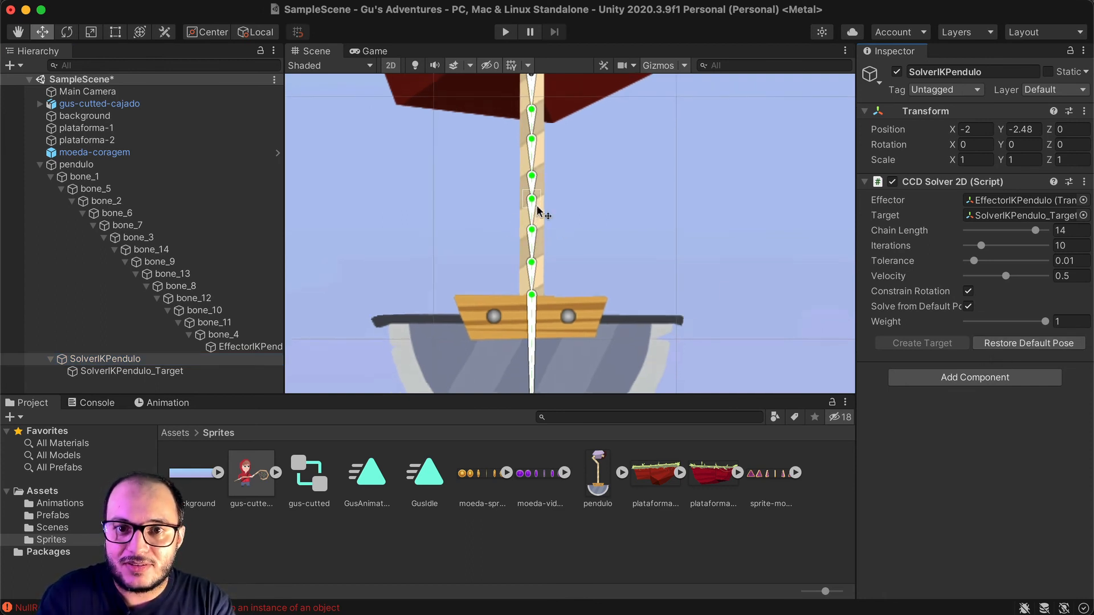
{"action": "scroll", "coordinate": [538, 208], "scroll_direction": "down", "scroll_amount": 5}
{"action": "left_click_drag", "start_coordinate": [535, 336], "coordinate": [727, 240]}
{"action": "scroll", "coordinate": [535, 291], "scroll_direction": "down", "scroll_amount": 3}
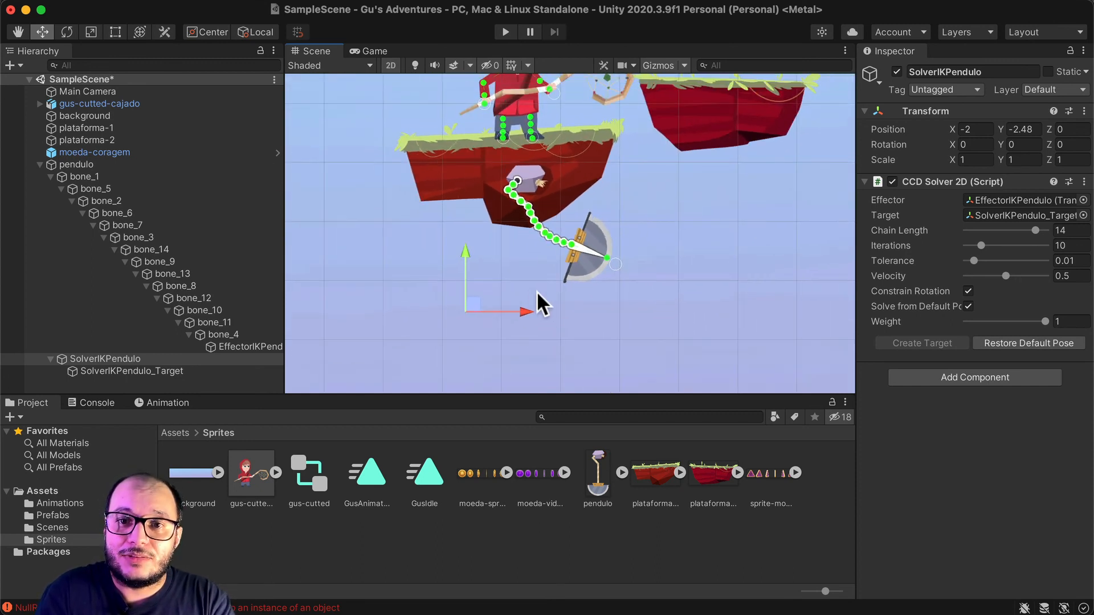
{"action": "left_click_drag", "start_coordinate": [537, 300], "coordinate": [516, 353]}
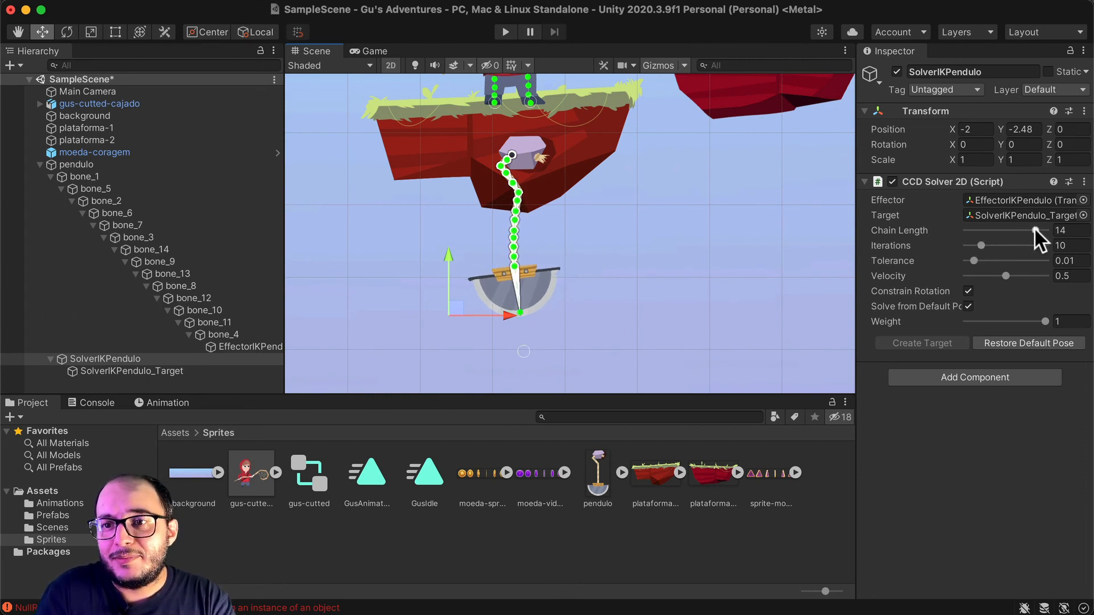
Step: Try a chain length of 5 on the CCD solver by moving the target slightly left, and set the length back to 14
{"action": "left_click_drag", "start_coordinate": [1034, 228], "coordinate": [989, 228]}
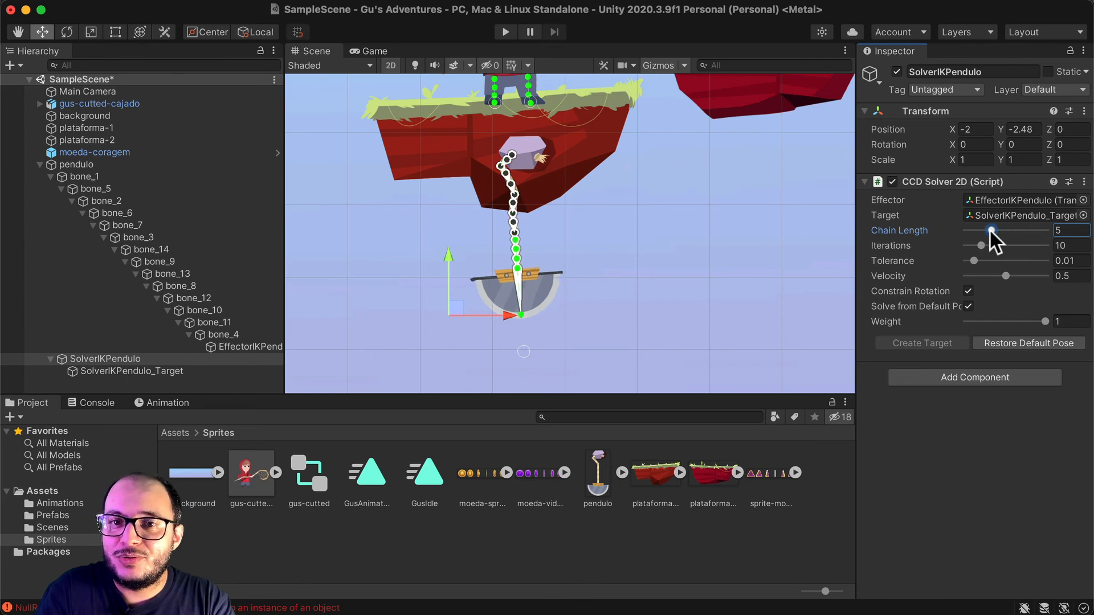
{"action": "left_click_drag", "start_coordinate": [522, 340], "coordinate": [491, 330]}
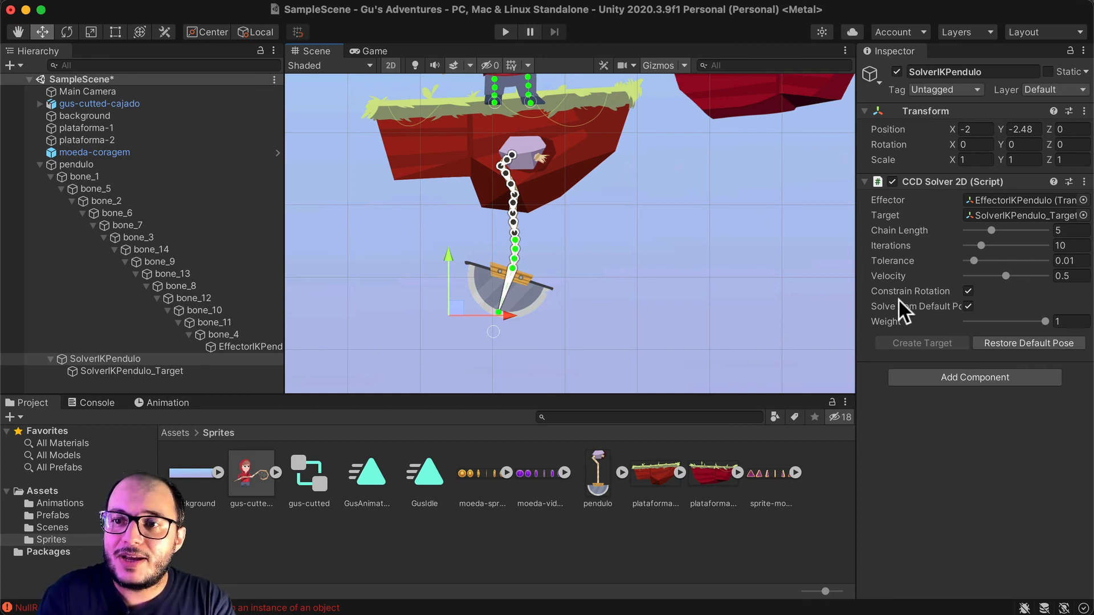
{"action": "left_click_drag", "start_coordinate": [993, 228], "coordinate": [1034, 230]}
{"action": "left_click", "coordinate": [1001, 340]}
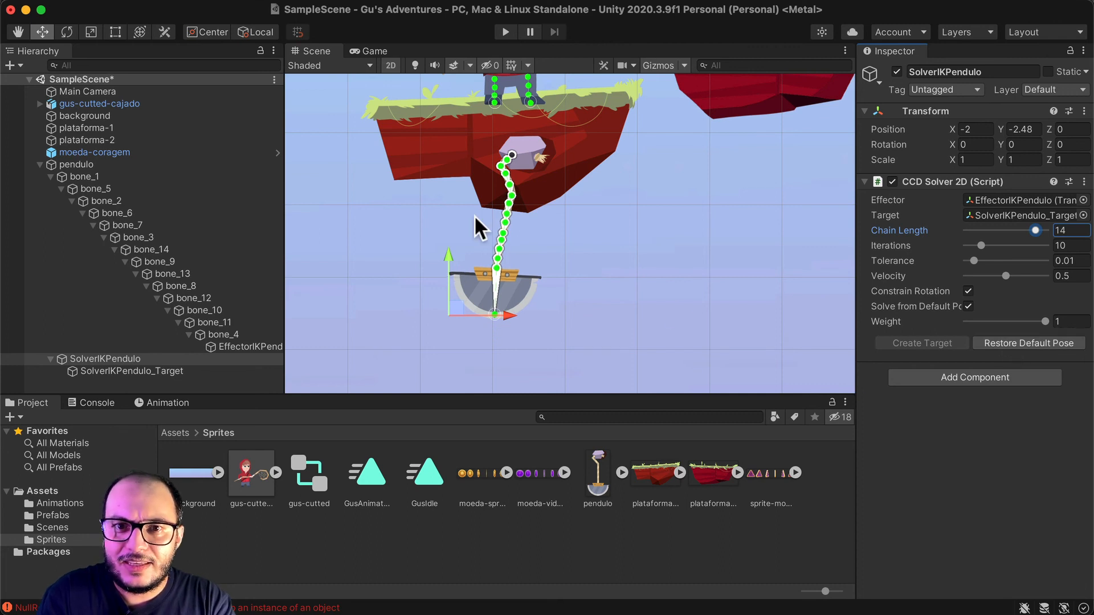
Step: Pull the IK target down to the right of the blade and undo the changes back to the straight rest pose with chain length 14
{"action": "scroll", "coordinate": [522, 211], "scroll_direction": "up", "scroll_amount": 2}
{"action": "left_click_drag", "start_coordinate": [490, 325], "coordinate": [545, 388]}
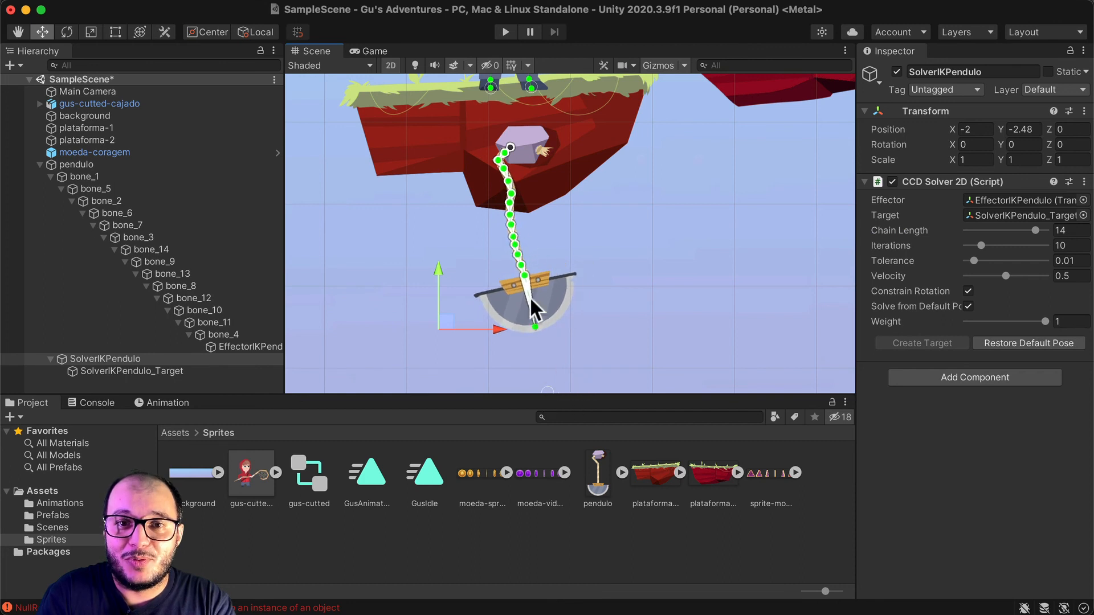
{"action": "key", "text": "super+z"}
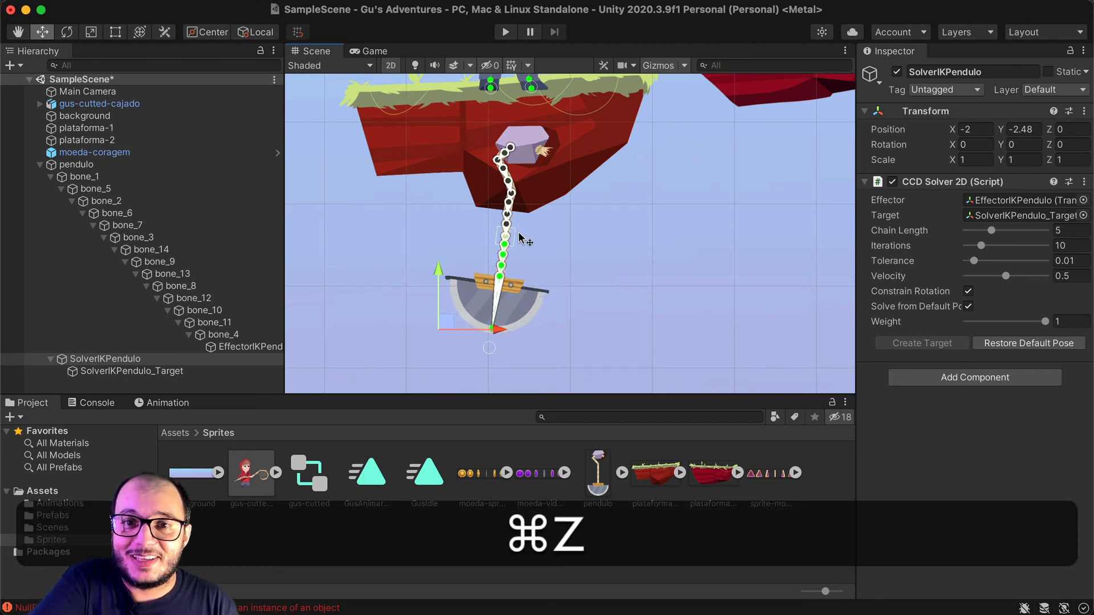
{"action": "key", "text": "super+z"}
{"action": "key", "text": "super+z"}
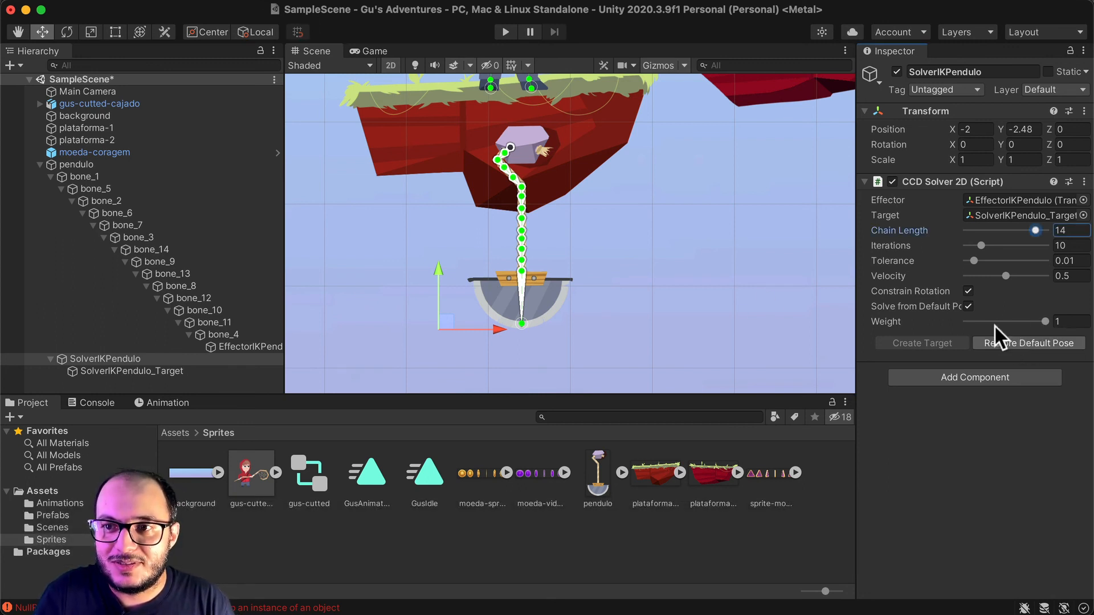
Step: Test the pendulum's swing by moving its IK target down-left and out to the right, undoing each move
{"action": "left_click_drag", "start_coordinate": [522, 325], "coordinate": [504, 377]}
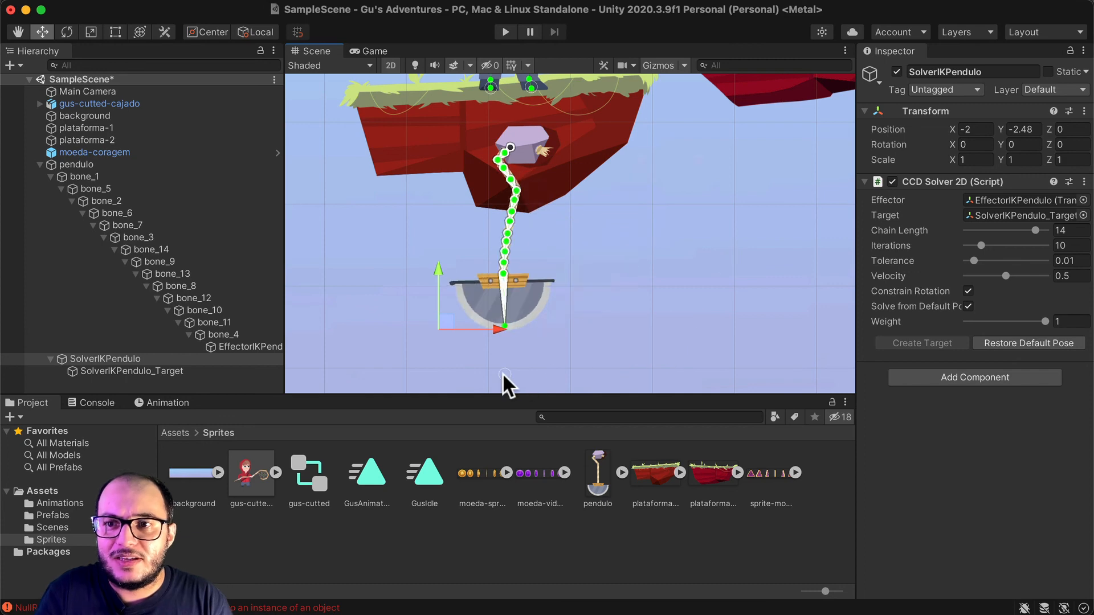
{"action": "key", "text": "super+z"}
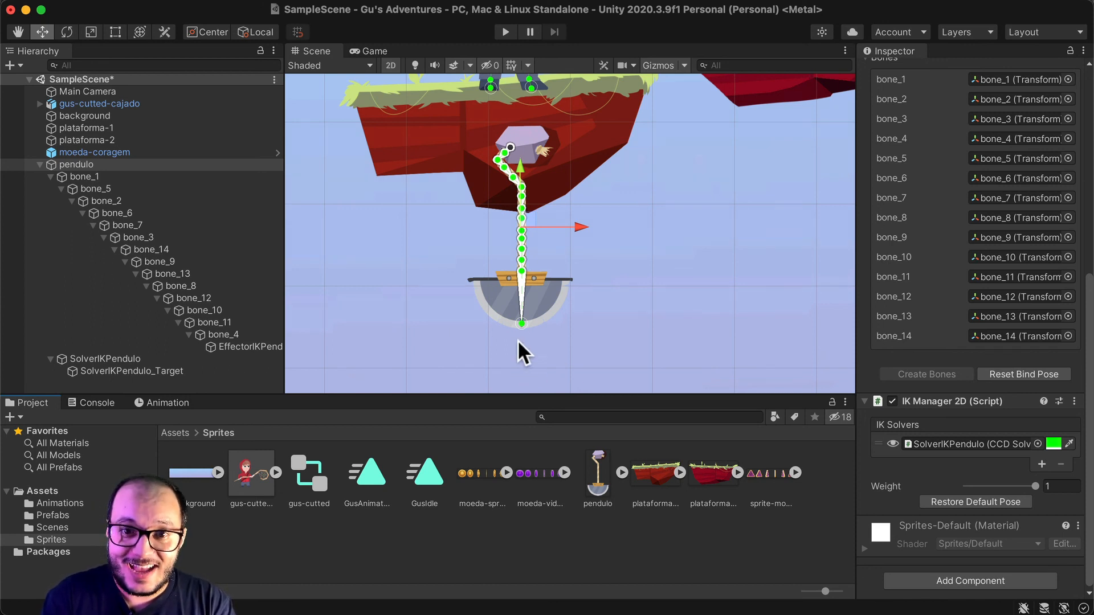
{"action": "left_click_drag", "start_coordinate": [522, 322], "coordinate": [606, 304]}
{"action": "key", "text": "super+z"}
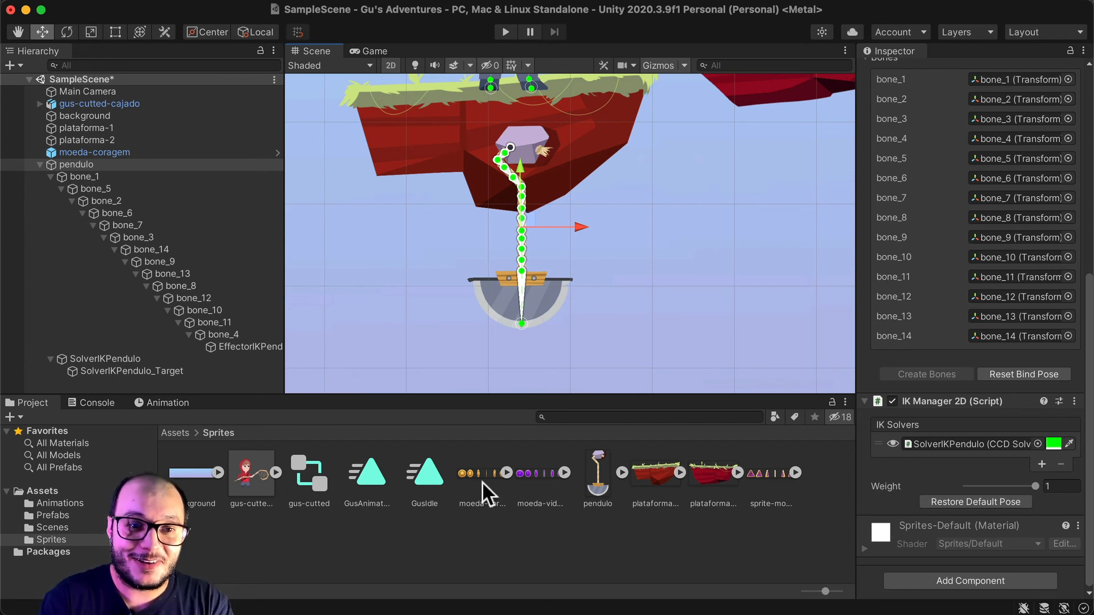
Step: Show the animation timeline for the pendulo object
{"action": "left_click", "coordinate": [168, 402]}
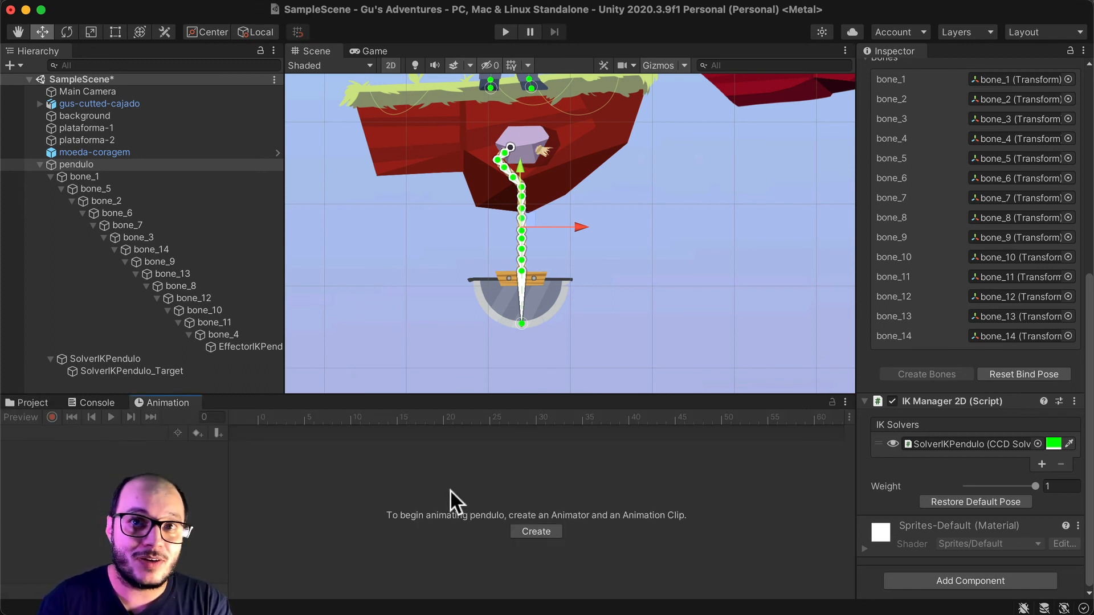